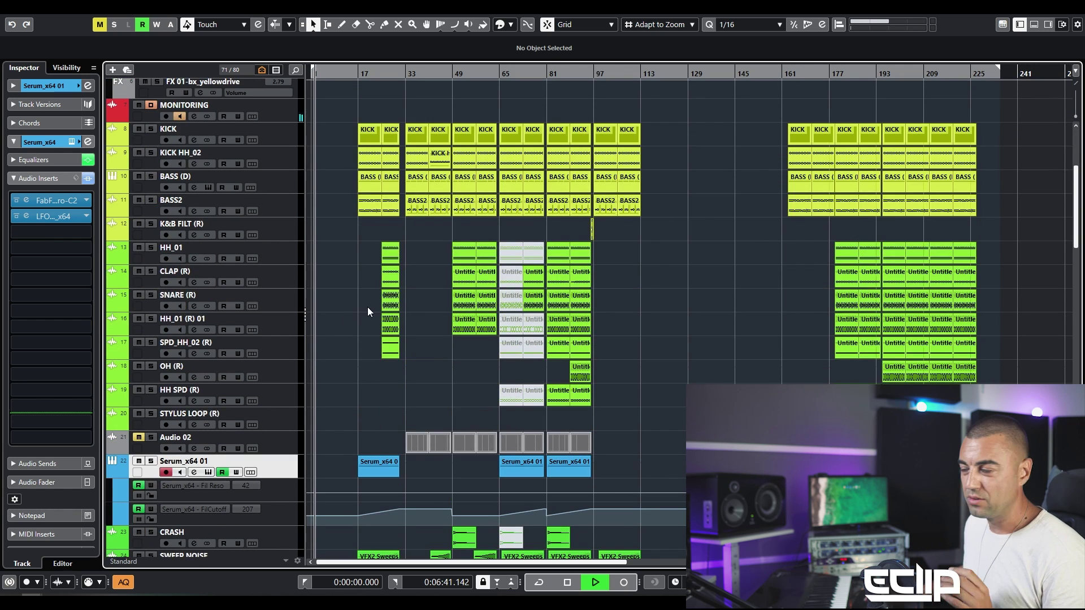
Step: Start playback just before bar 17 and solo the Serum_x64 01 track
scroll(367, 307, "down", 4)
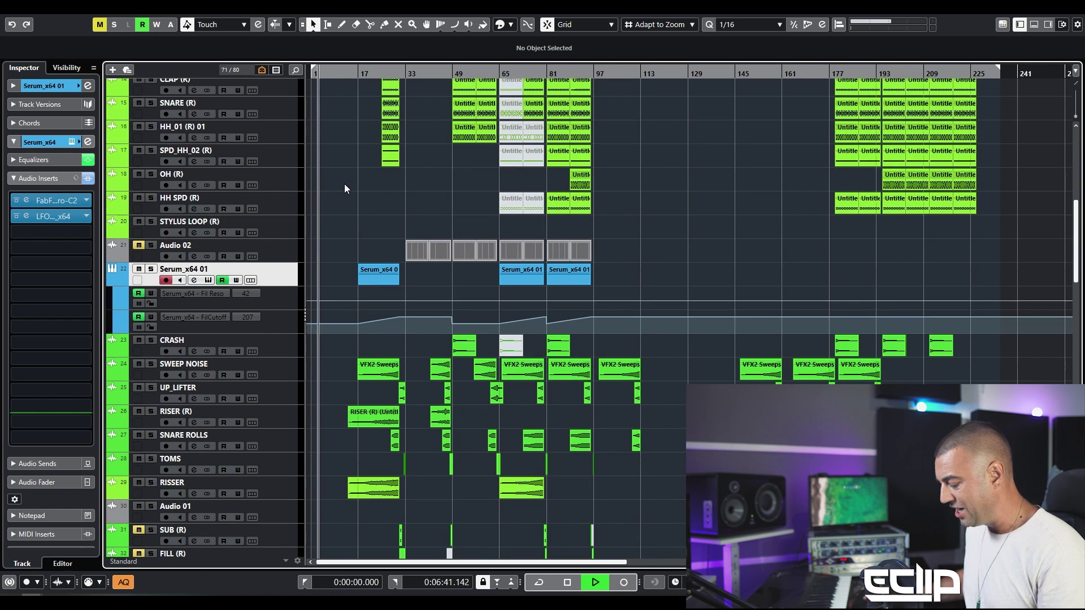
left_click(373, 270)
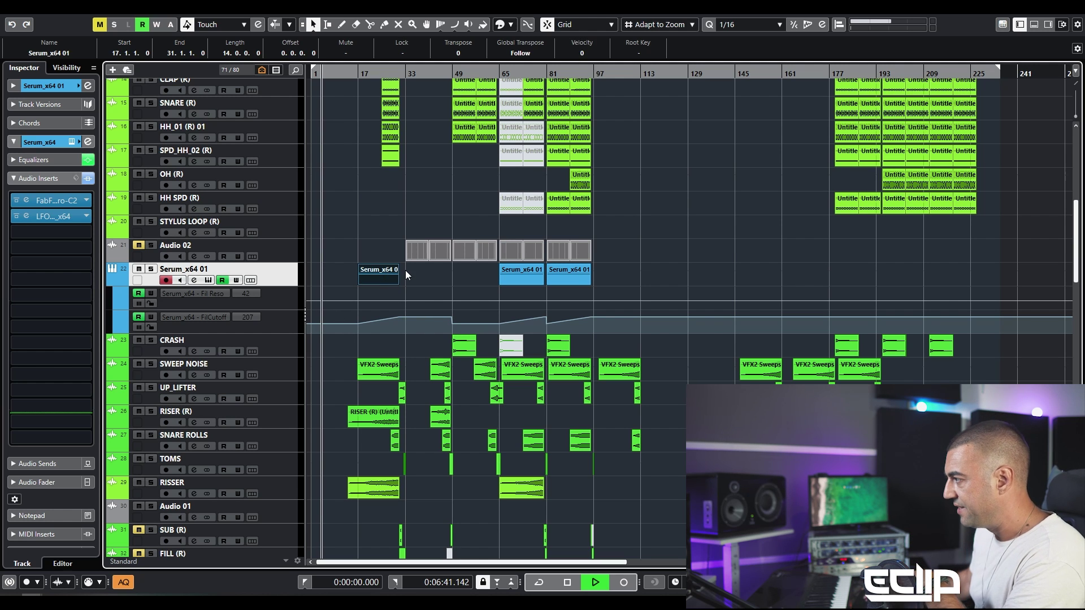
left_click(438, 286)
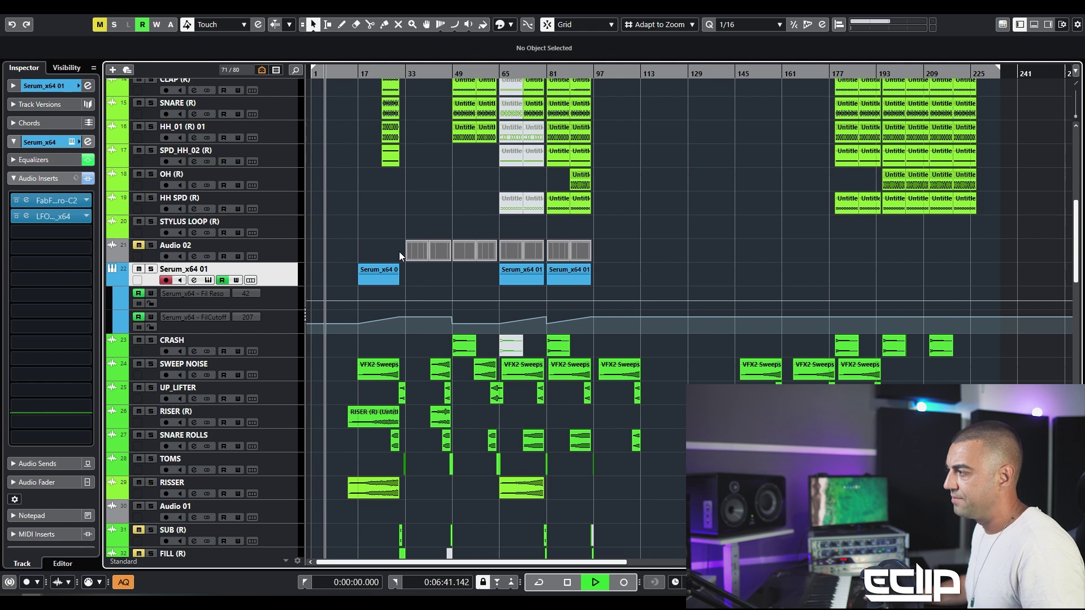
left_click(353, 91)
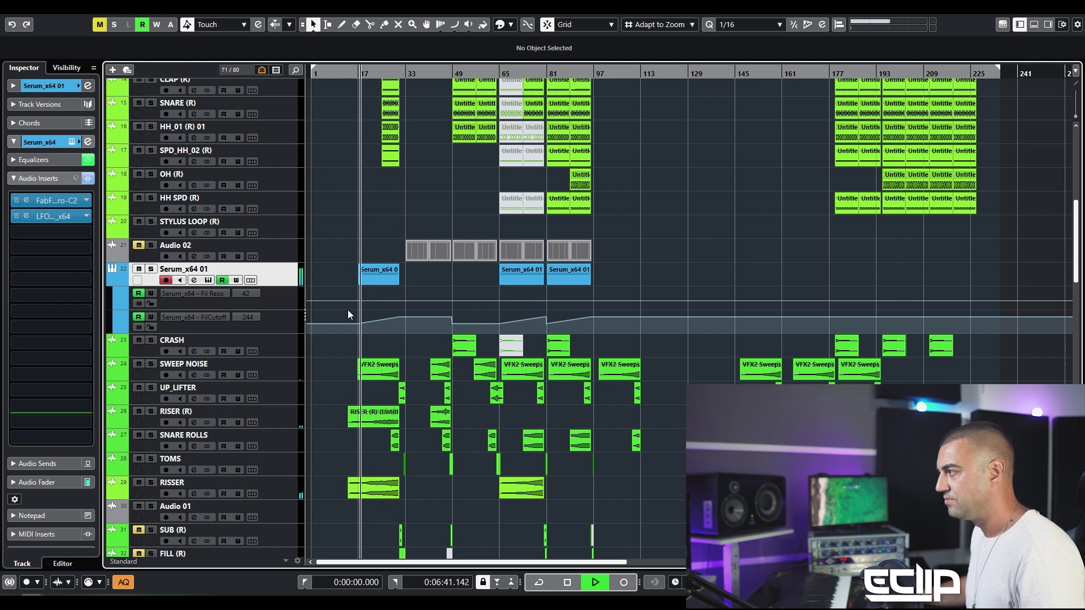
key("s")
key("space")
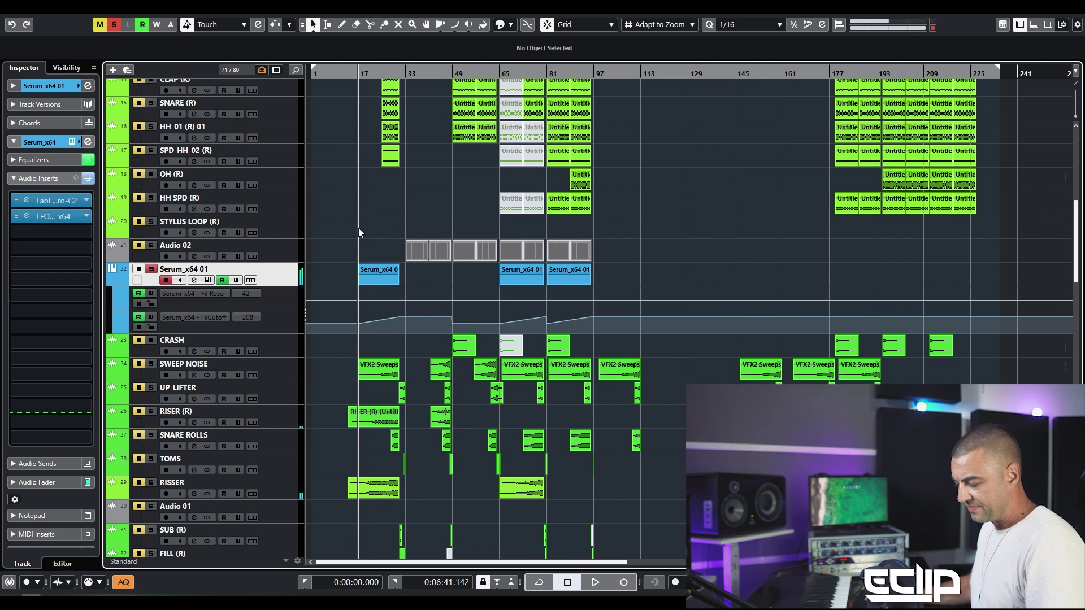
Step: Open the Serum instrument of the soloed track and audition its sound
key("e")
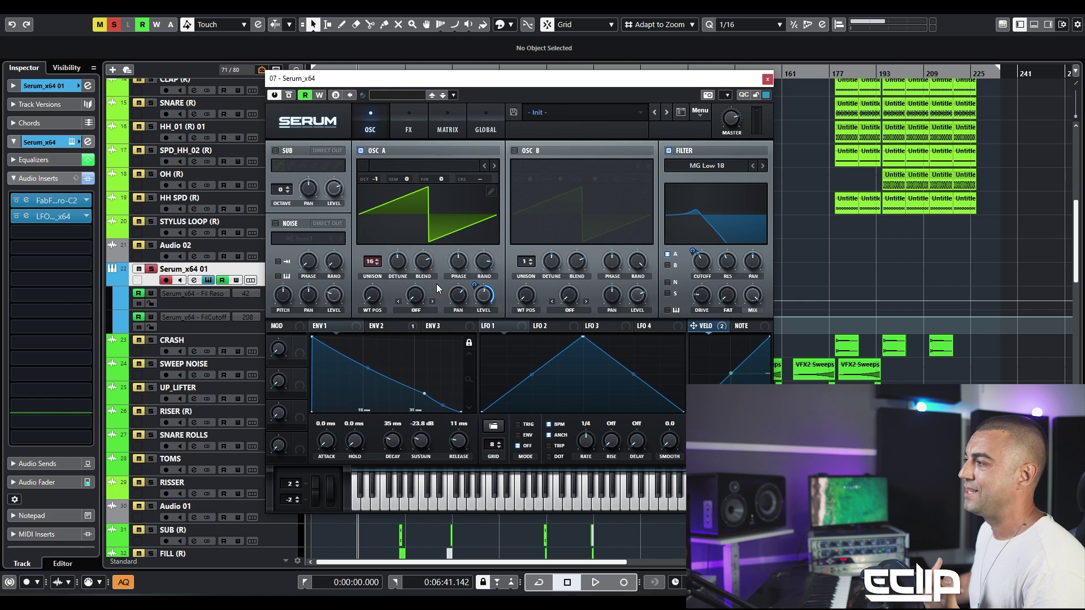
key("space")
key("space")
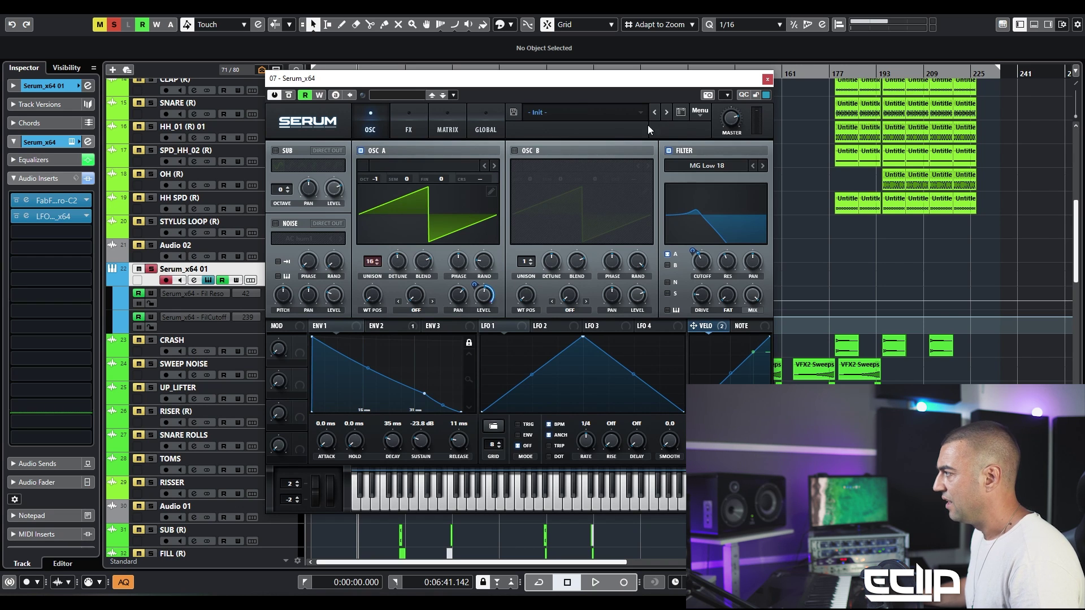
Step: Inspect Serum's effects page and the MIDI notes in the clip starting at bar 17
left_click(407, 131)
left_click_drag(361, 83, 582, 142)
double_click(377, 269)
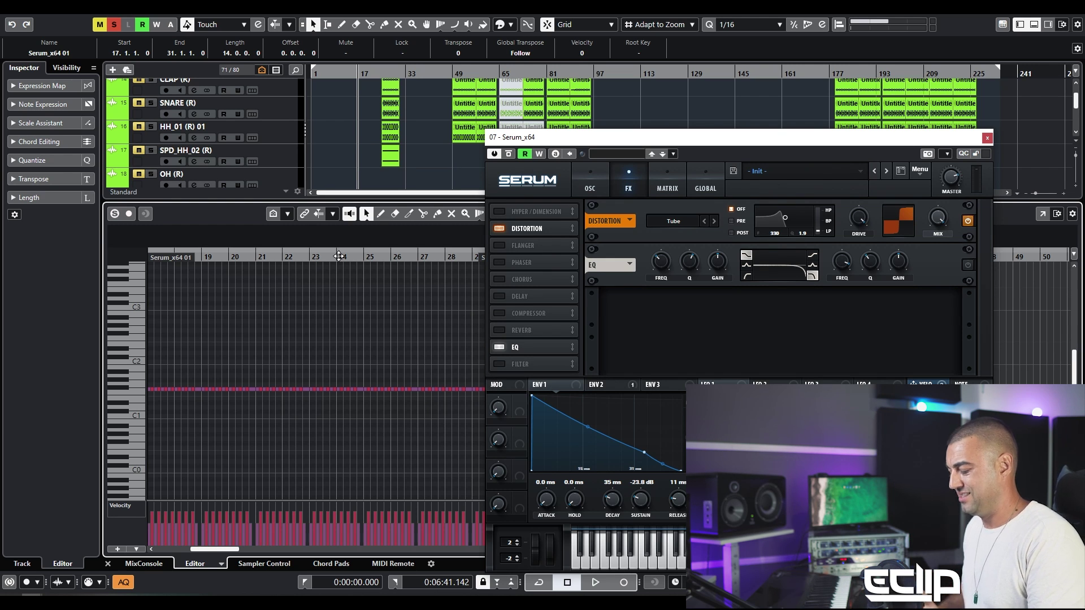
key("ctrl+alt+e")
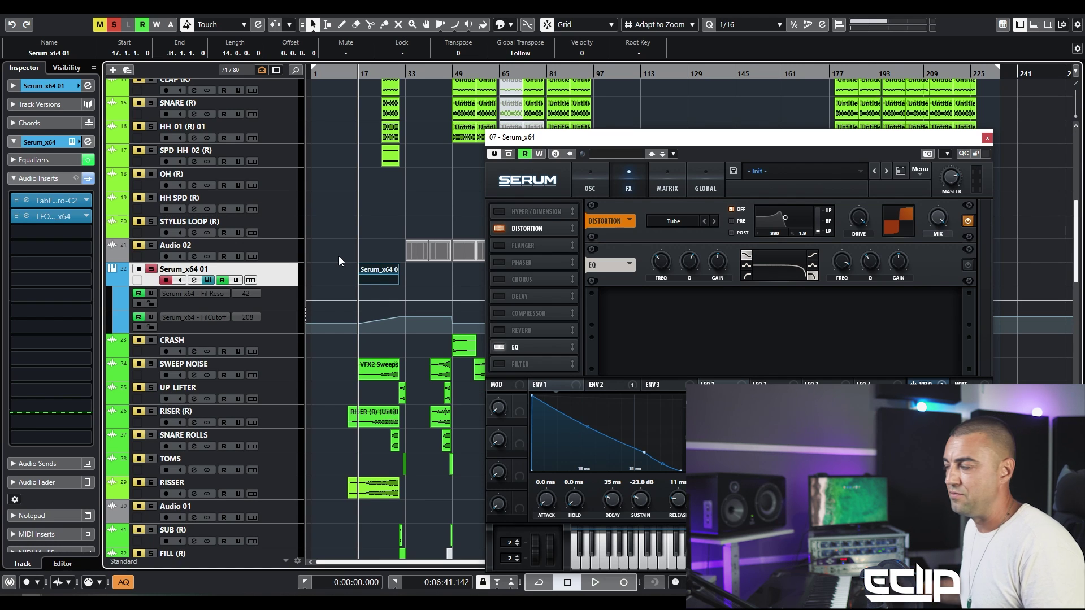
Step: Turn off the Serum_x64 01 track's solo and return Serum to its oscillator page
left_click(373, 275)
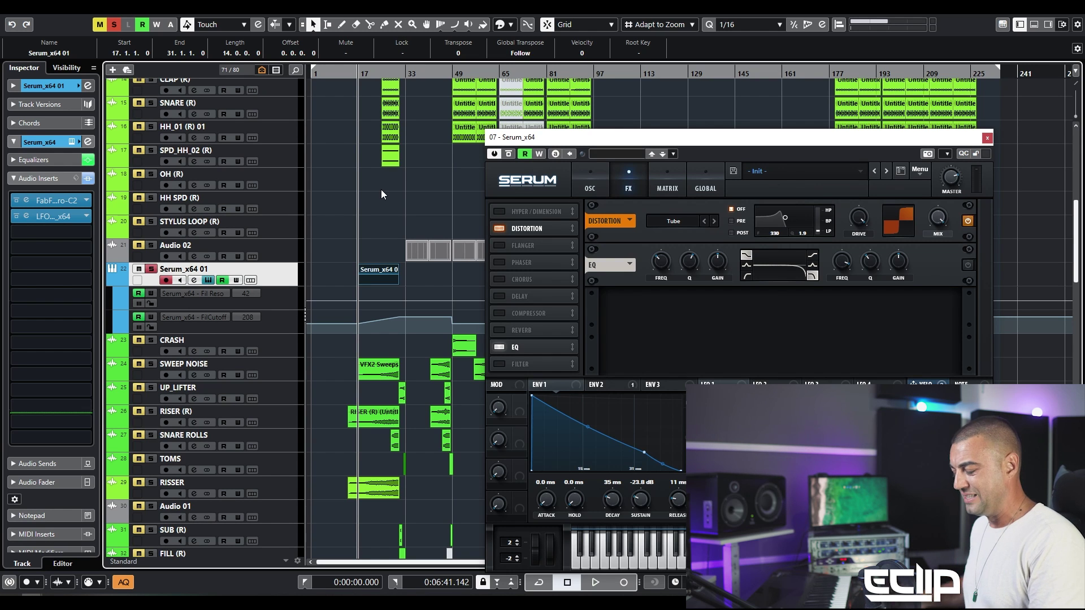
key("s")
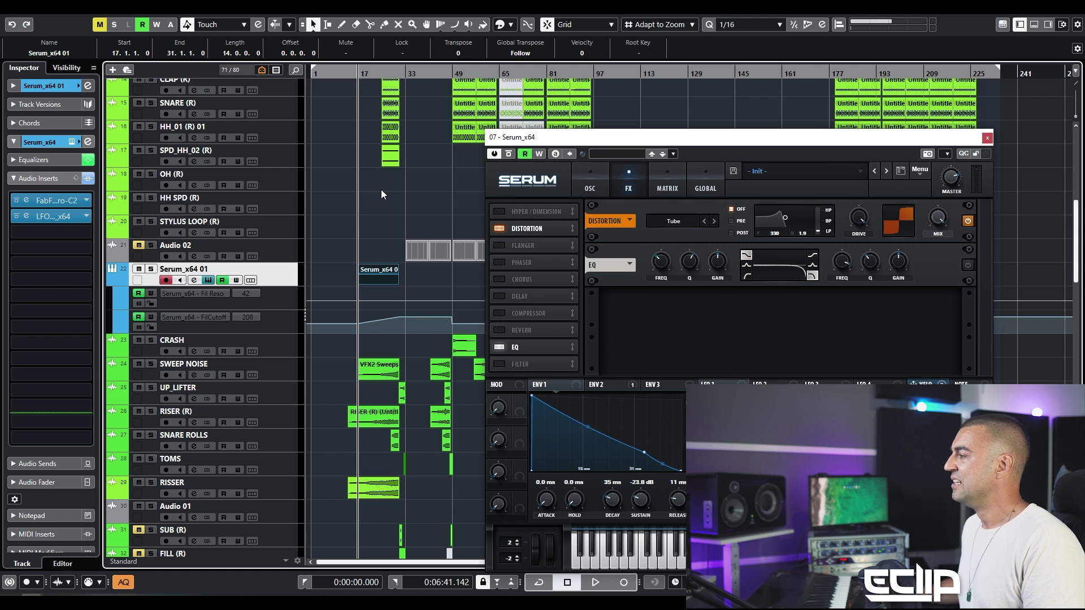
left_click(381, 189)
left_click(474, 255)
left_click(378, 280)
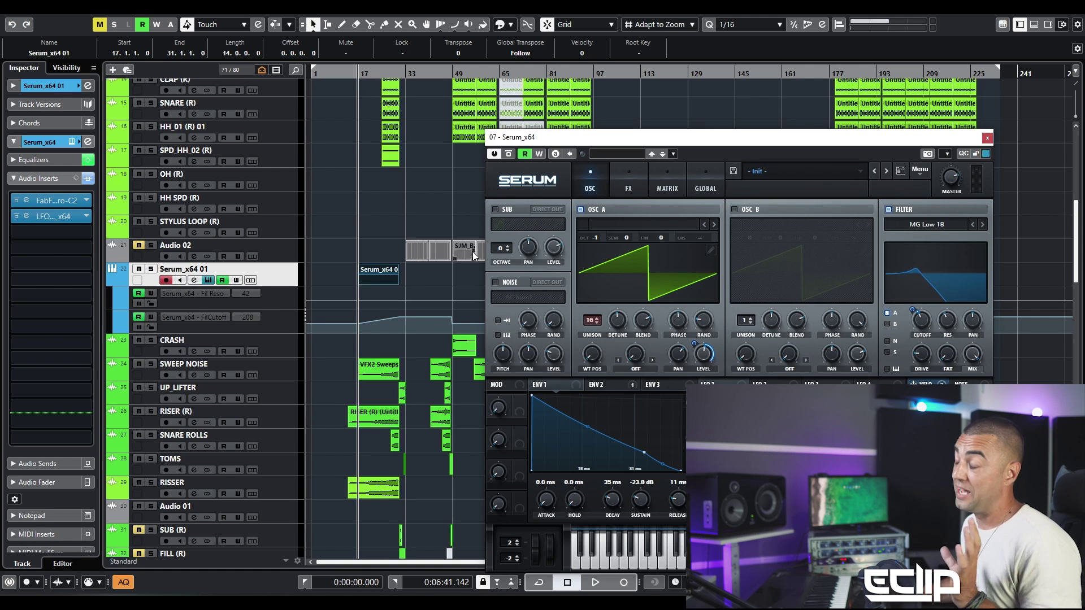
left_click(397, 226)
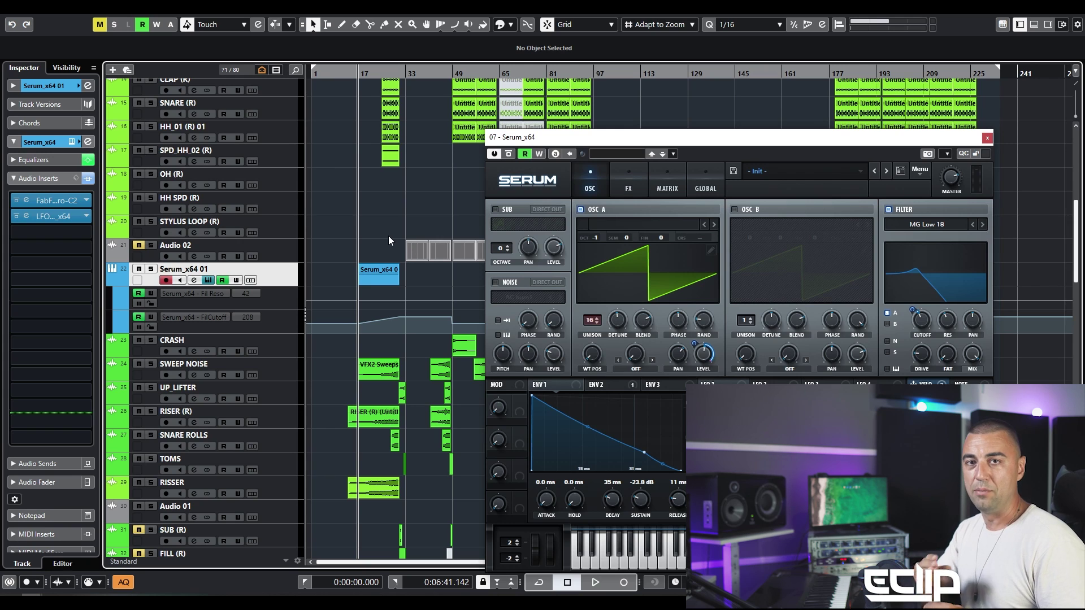
Step: Compare the shapes of Serum's Env 2 and Env 1, and audition the track in solo
left_click(618, 387)
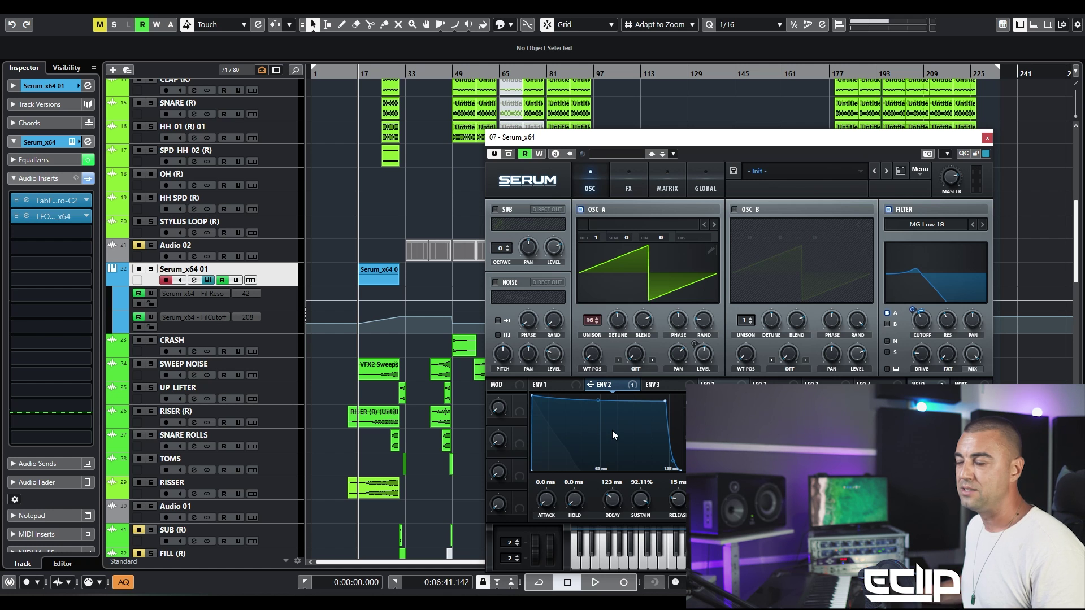
left_click(544, 384)
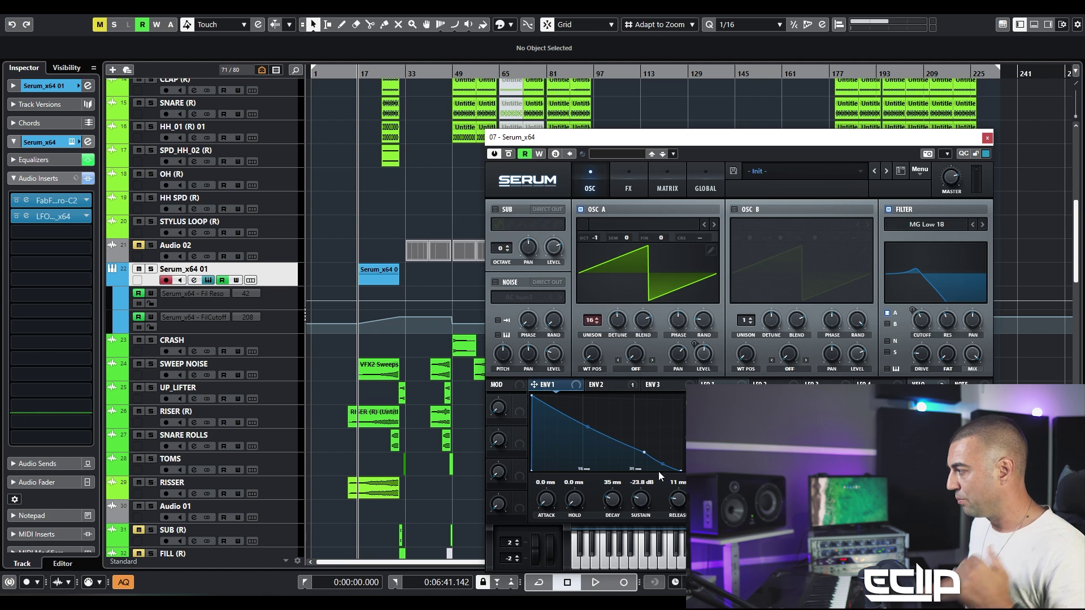
key("space")
key("s")
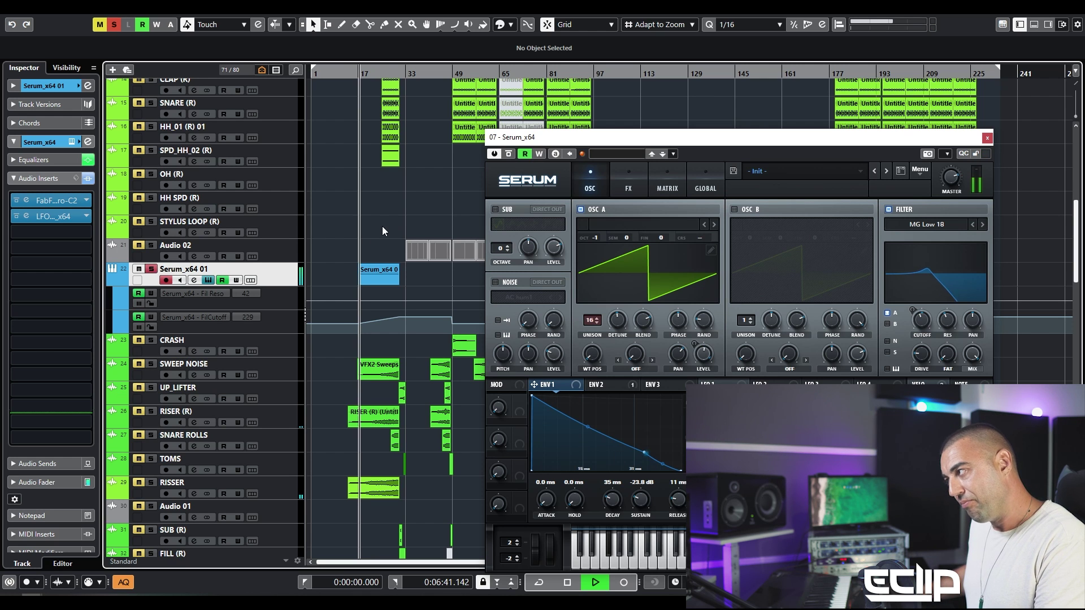
key("space")
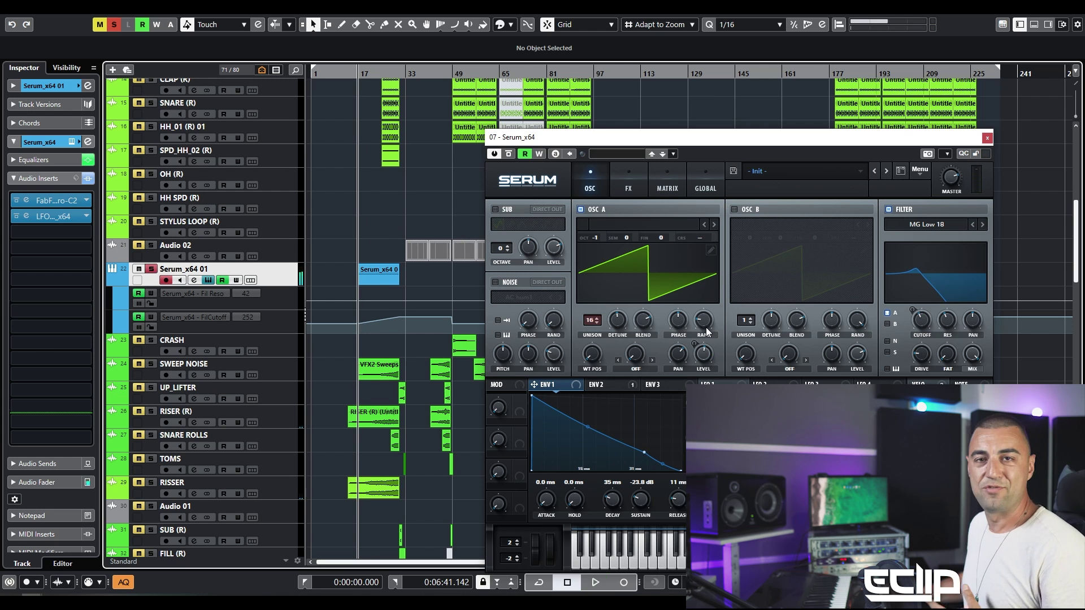
Step: Raise oscillator A's random phase amount and audition the soloed track
left_click_drag(700, 327, 710, 249)
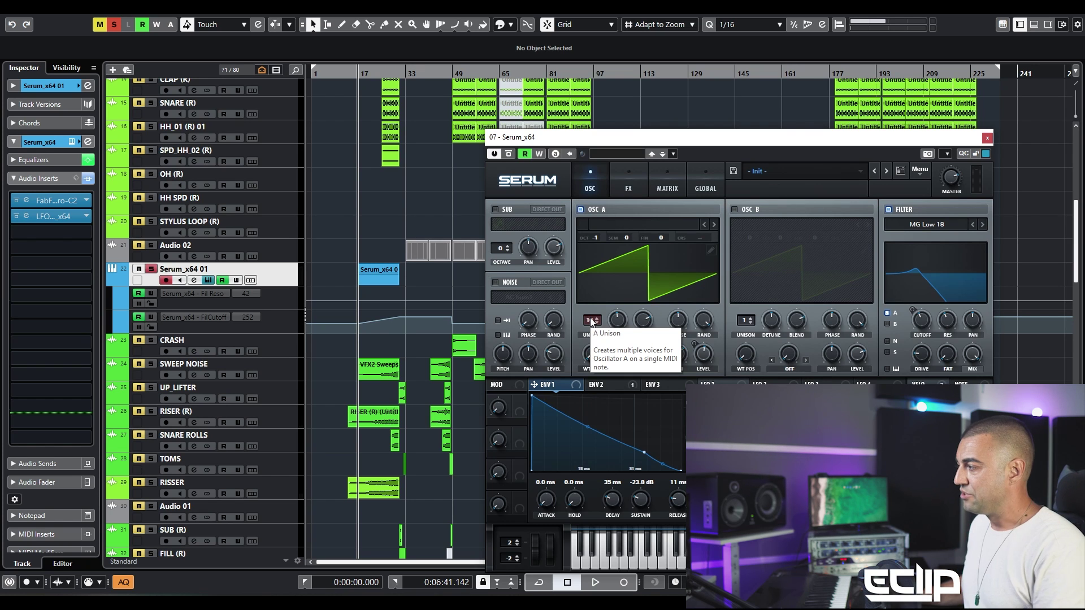
key("space")
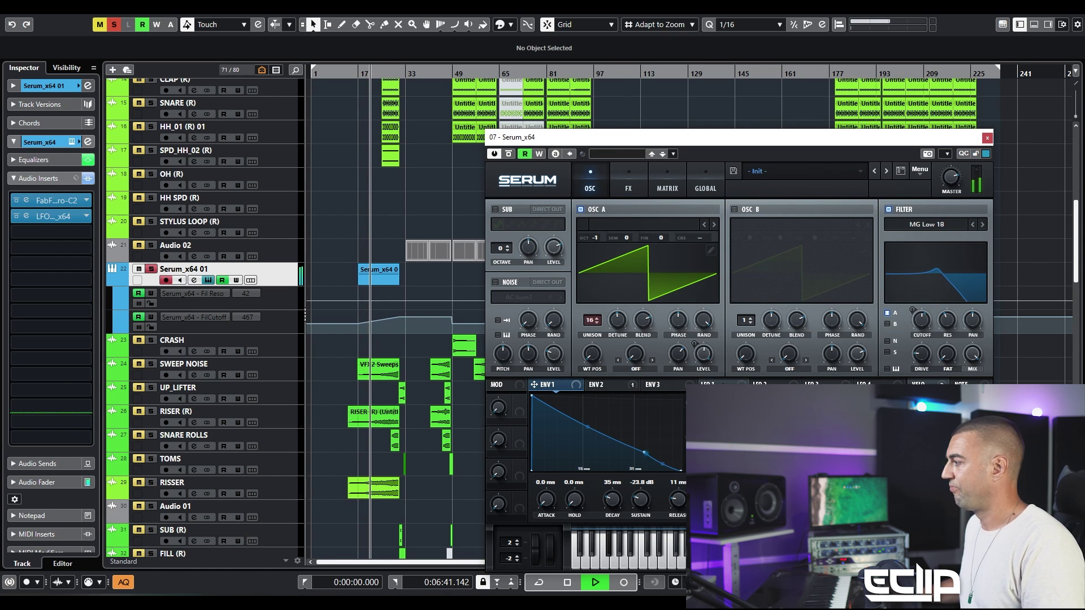
key("space")
Step: Set the Env 2 modulation amount on the filter cutoff to 11 and audition the result
left_click(614, 384)
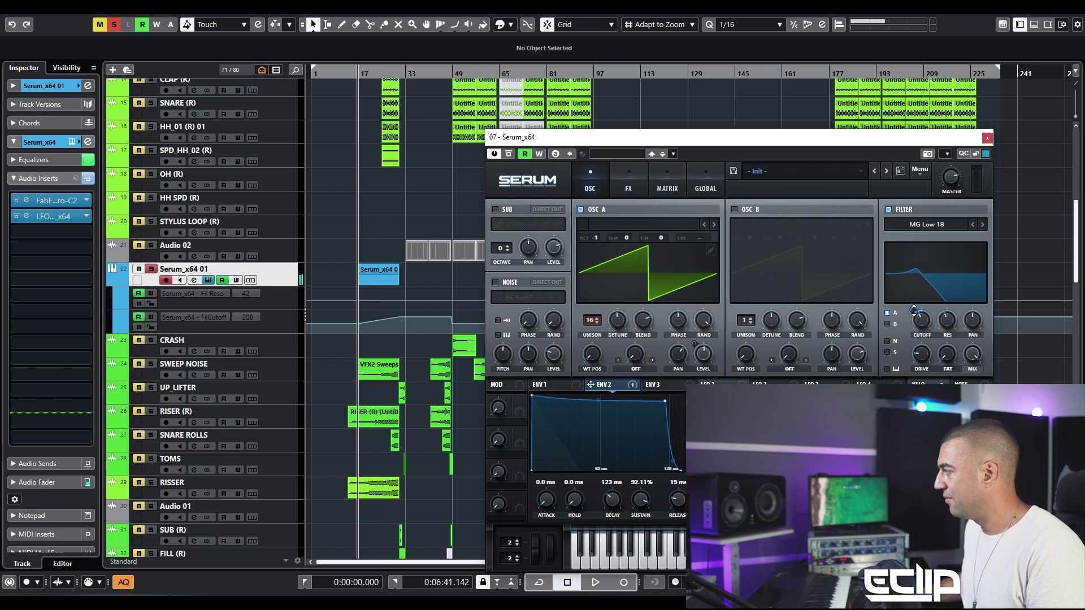
left_click_drag(914, 309, 911, 310)
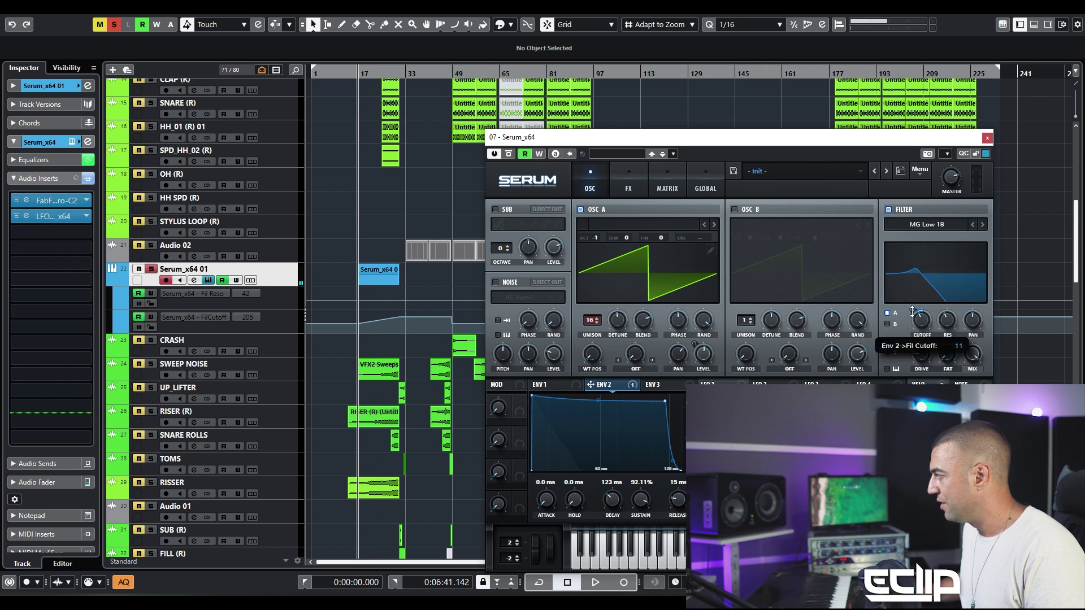
key("space")
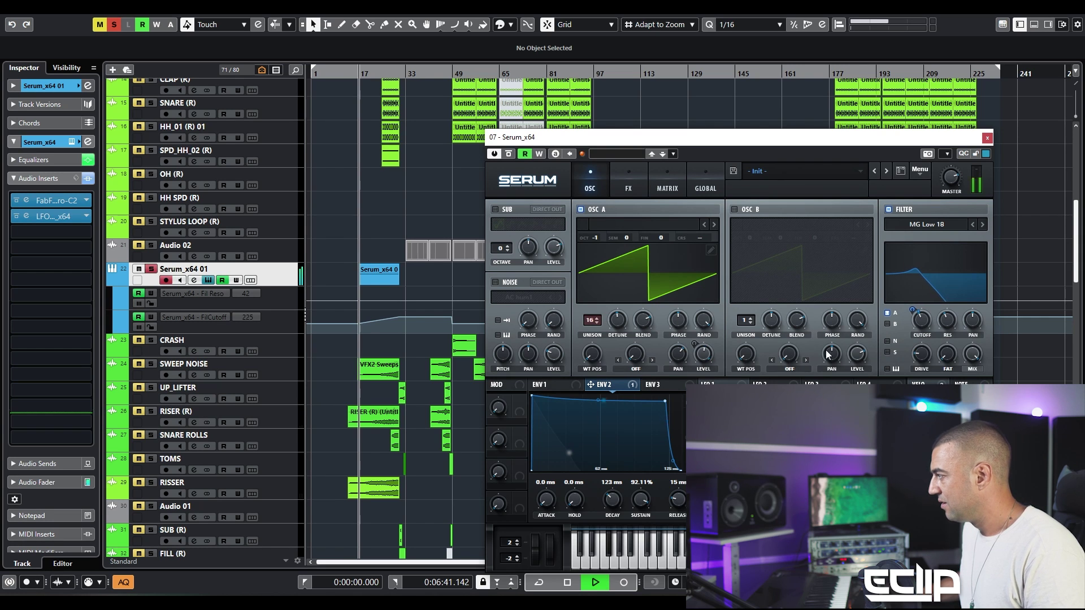
key("space")
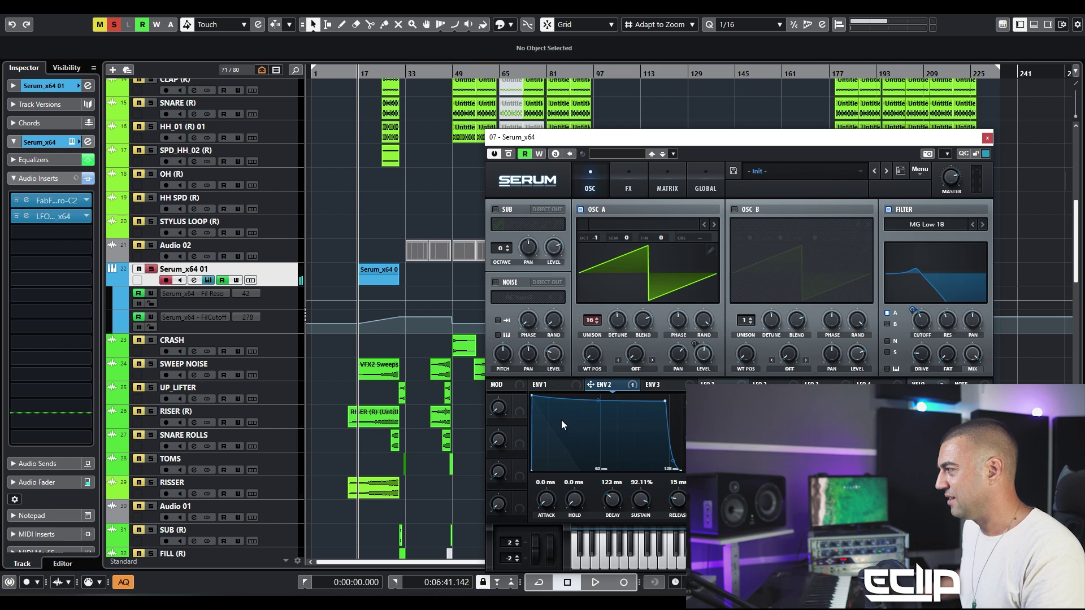
Step: Try a longer Env 1 attack while the track plays and return it to 0.0 ms
left_click(543, 385)
left_click_drag(548, 496, 553, 495)
key("space")
left_click_drag(546, 498, 544, 530)
key("space")
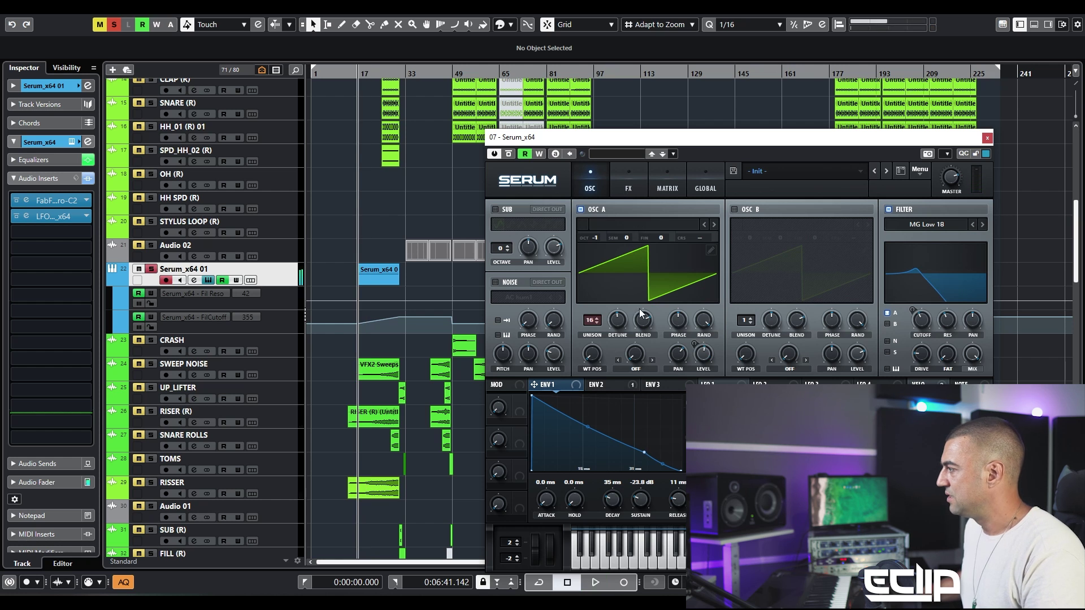
Step: Lower Env 2's sustain to 8.33% and straighten its decay curve while the track plays
left_click(618, 384)
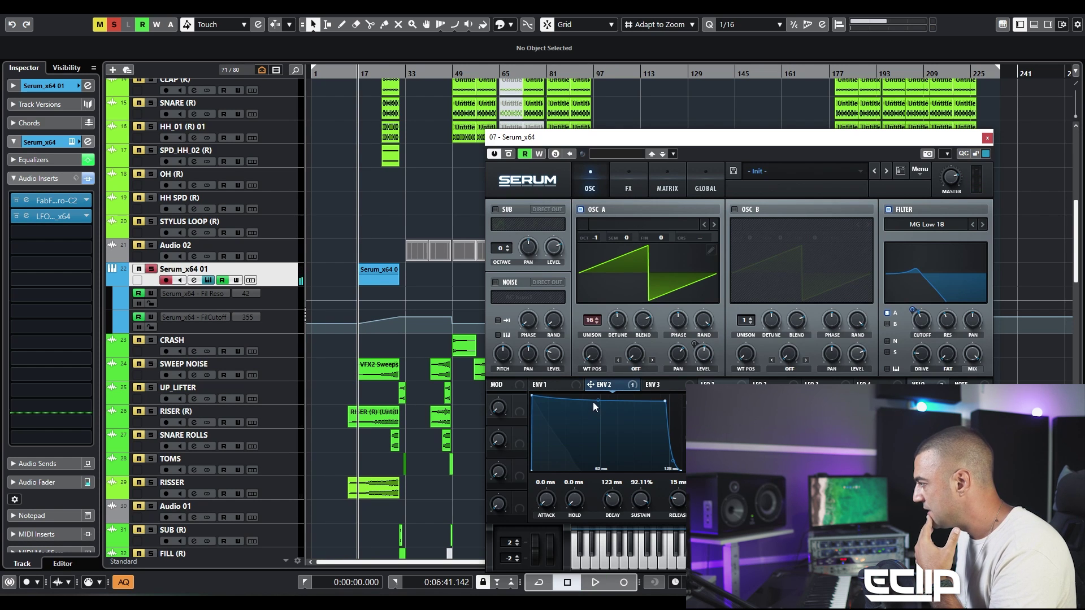
left_click_drag(640, 499, 640, 542)
key("space")
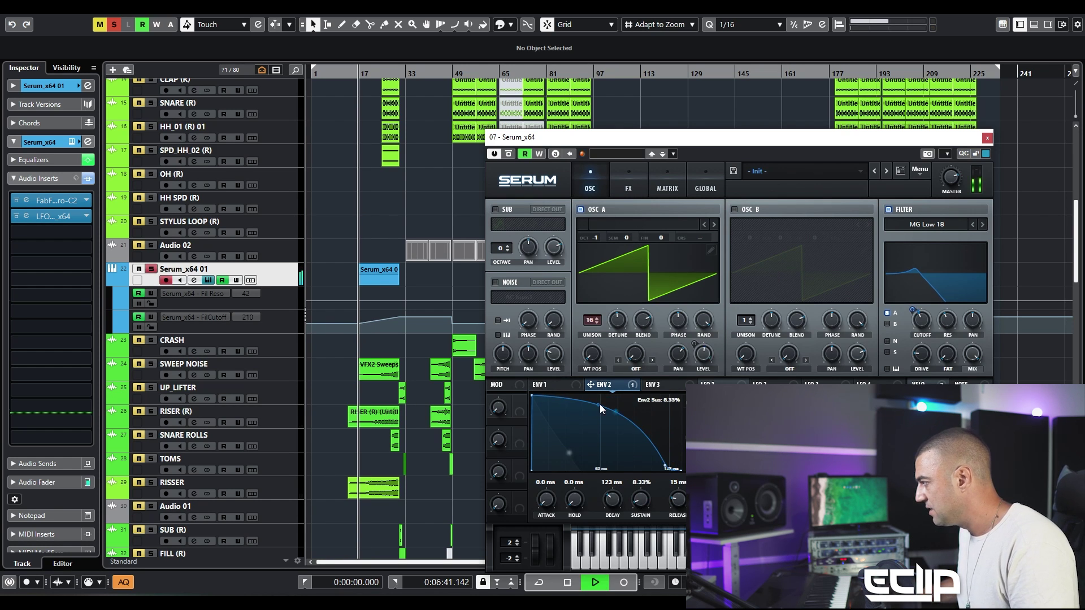
double_click(597, 405)
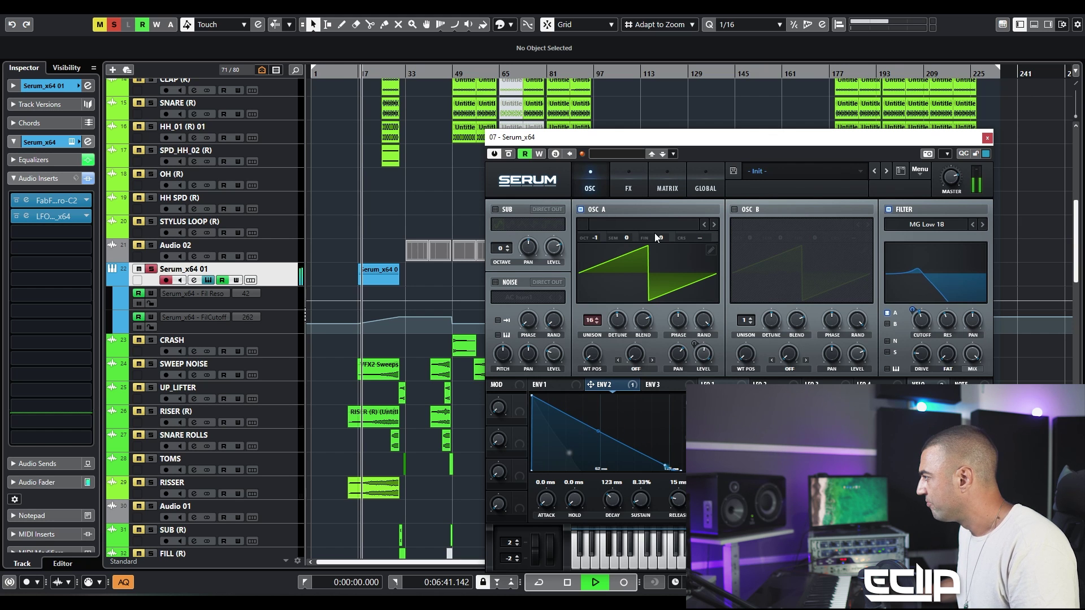
Step: Review Serum's modulation matrix and the attack point of Env 1 during playback
left_click(667, 181)
mouse_move(610, 224)
left_mouse_down()
mouse_move(601, 224)
mouse_move(614, 233)
left_mouse_up()
left_click(587, 191)
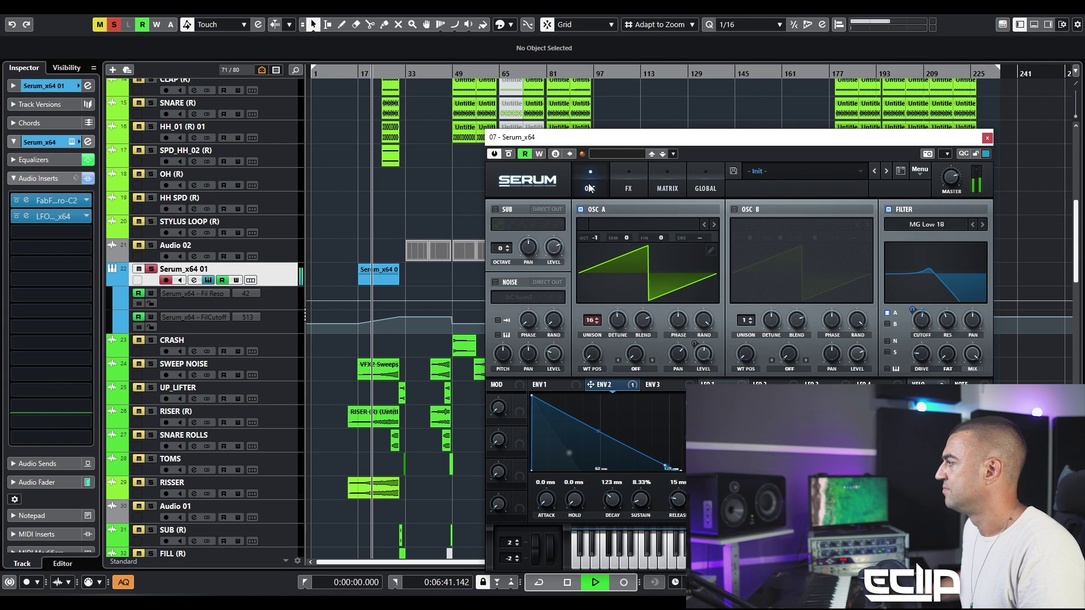
mouse_move(534, 394)
left_mouse_down()
mouse_move(583, 403)
mouse_move(531, 397)
left_mouse_up()
left_click(544, 385)
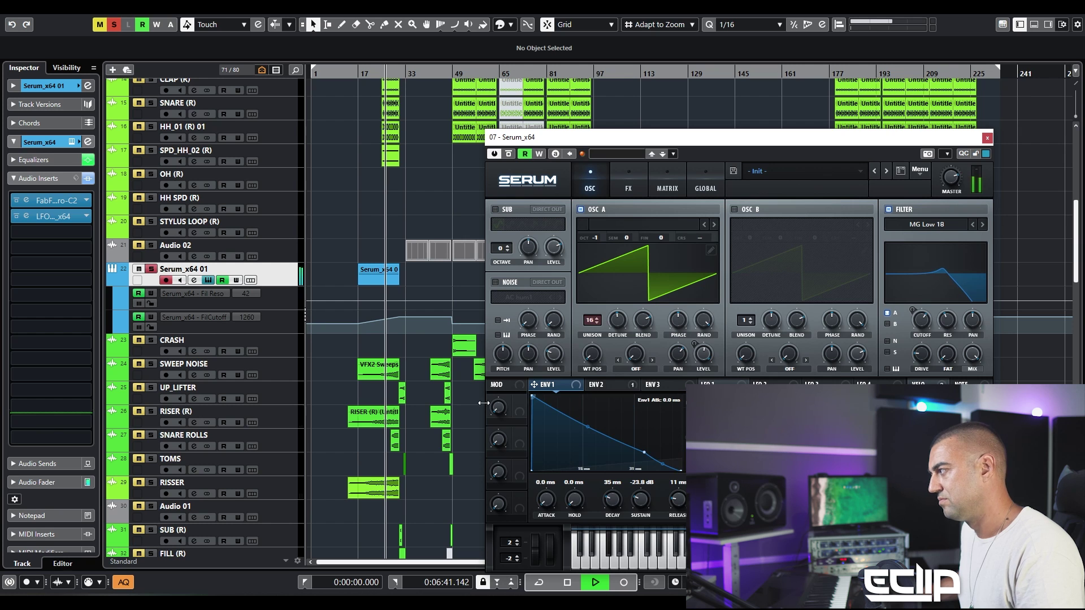
Step: Set the high-cut and low-cut slopes in the Serum_x64 01 channel settings to 12 and turn off the track's solo
left_click(193, 280)
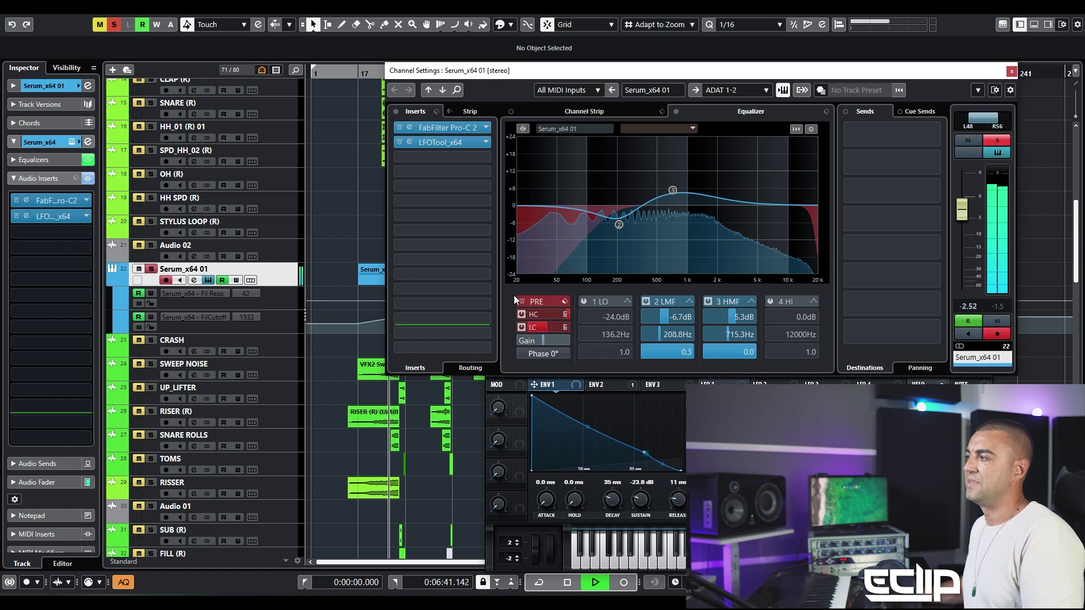
scroll(554, 314, "down", 5)
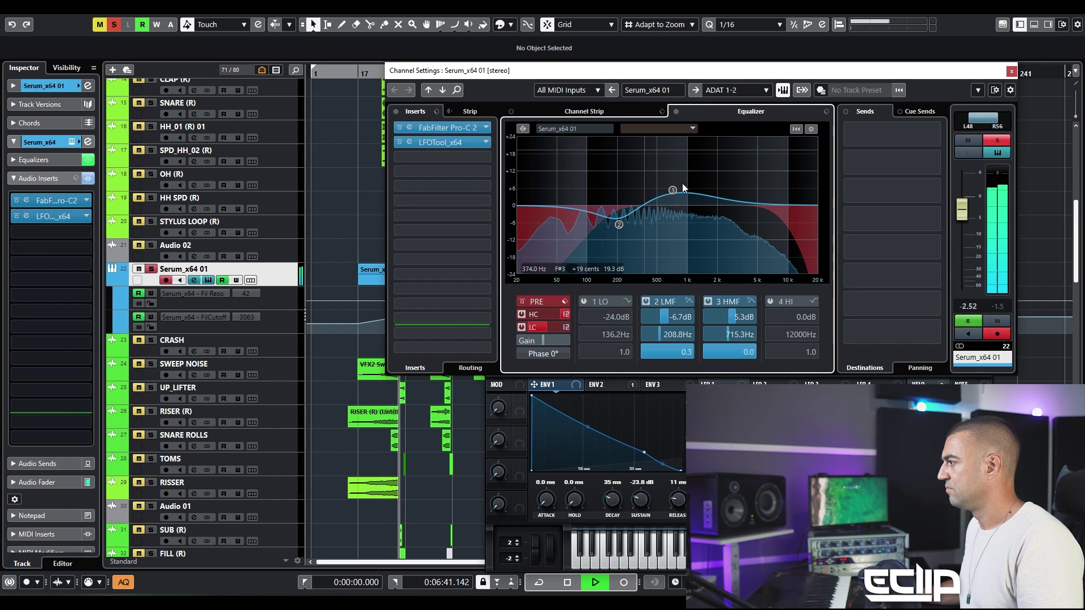
left_click(997, 141)
key("space")
left_click(1011, 71)
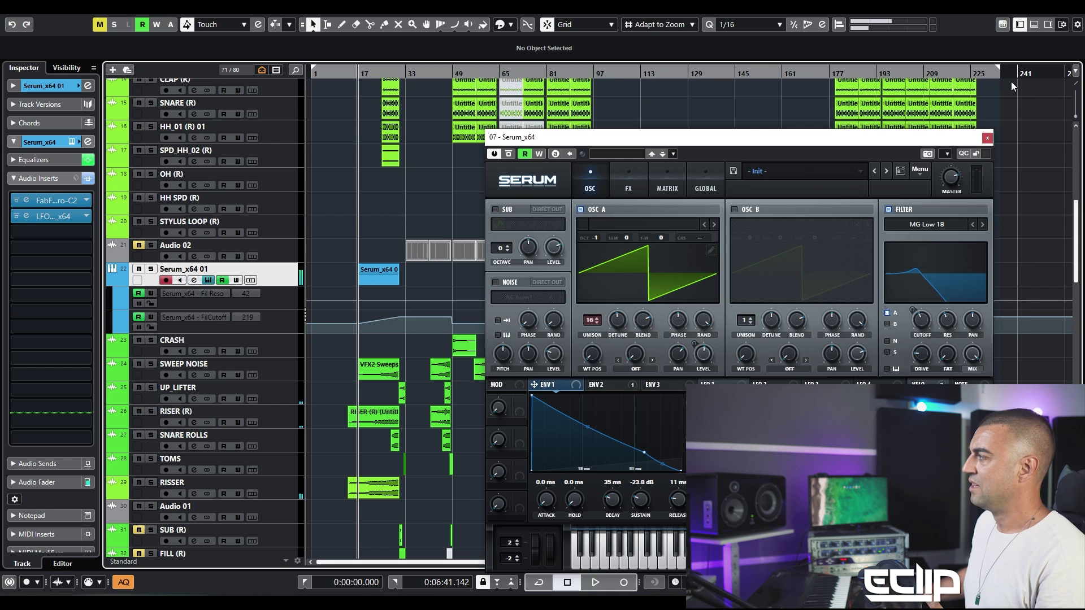
Step: Close the Serum window and play the full mix from bar 17
left_click(987, 141)
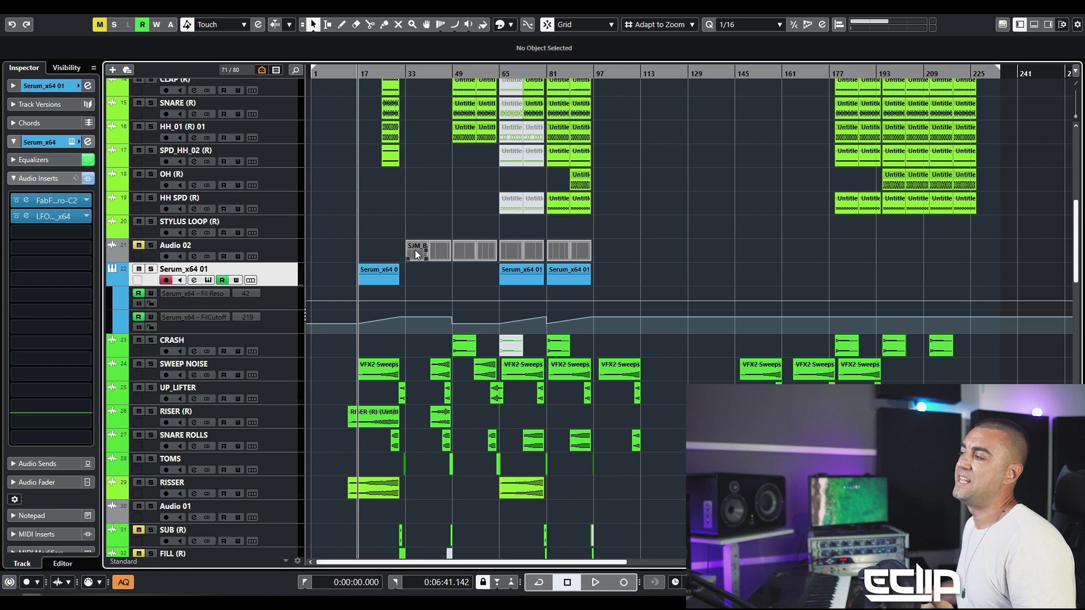
left_click(368, 273)
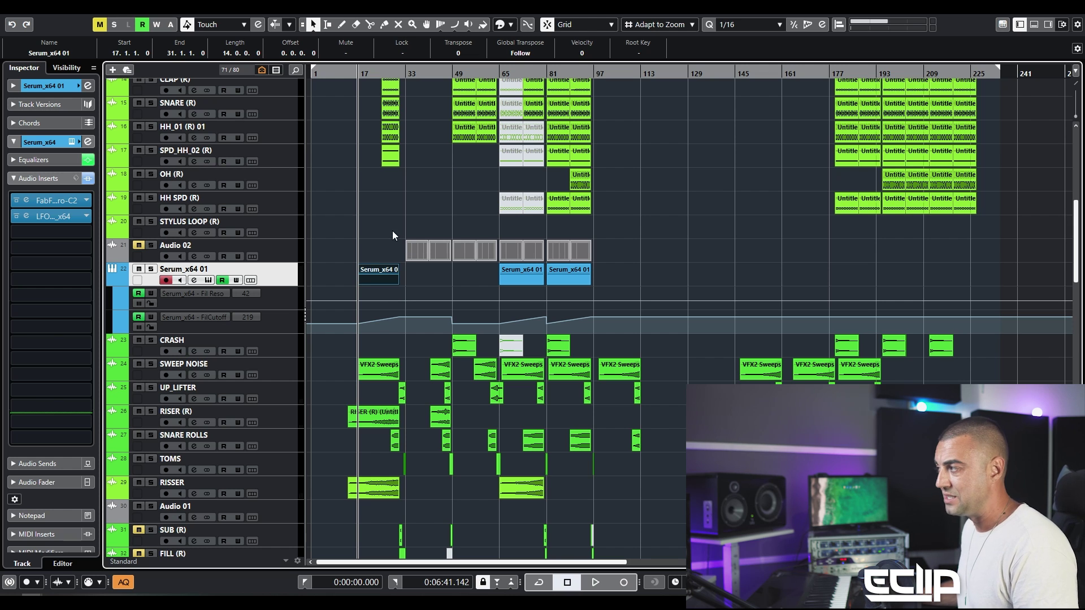
left_click(369, 191)
key("space")
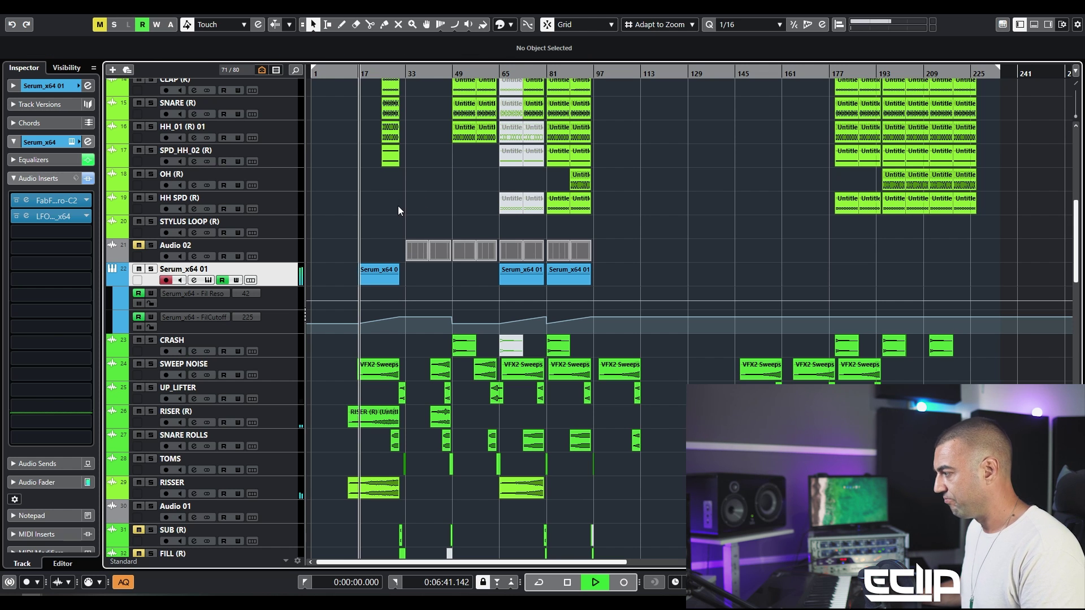
key("h")
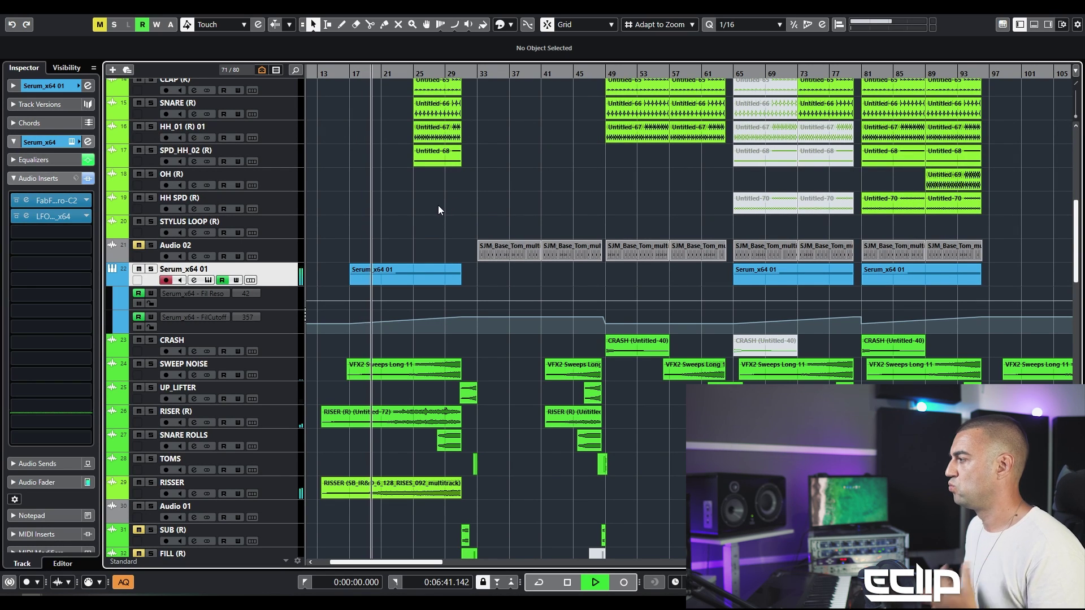
scroll(439, 206, "down", 5)
scroll(418, 242, "up", 5)
key("g")
key("g")
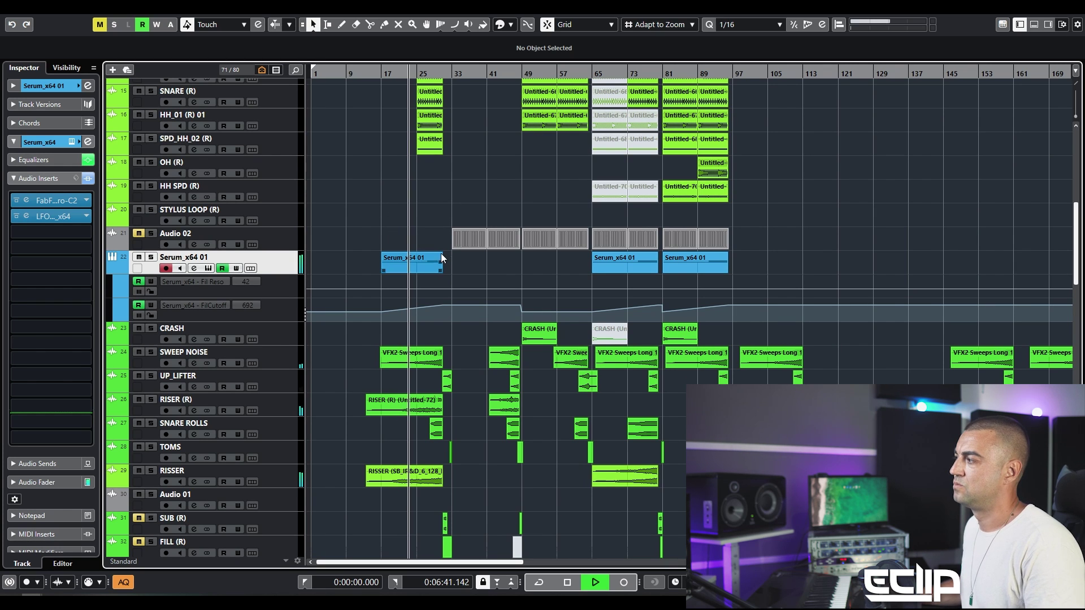
Step: Lower the attack and turn off auto gain in the FabFilter Pro-C 2 insert on Serum_x64 01, and close its windows
key("e")
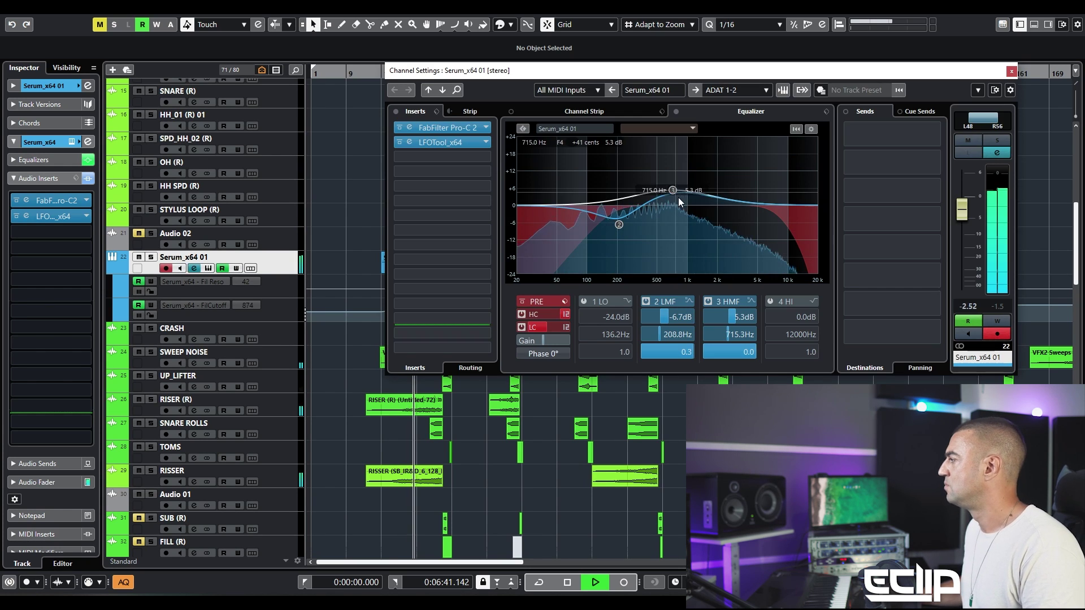
left_click(412, 125)
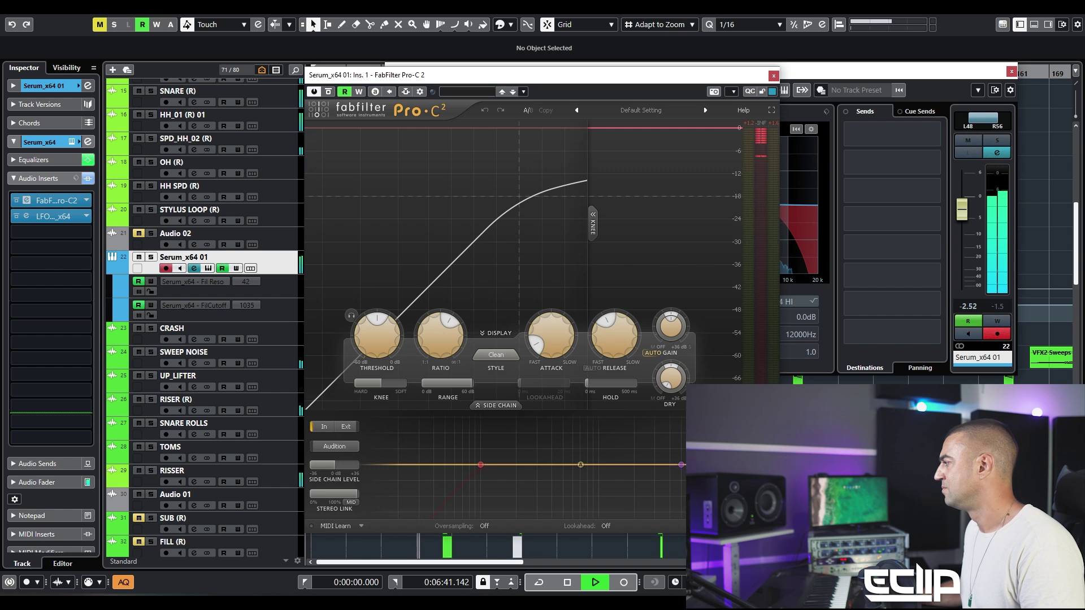
left_click_drag(552, 353, 554, 344)
left_click(658, 352)
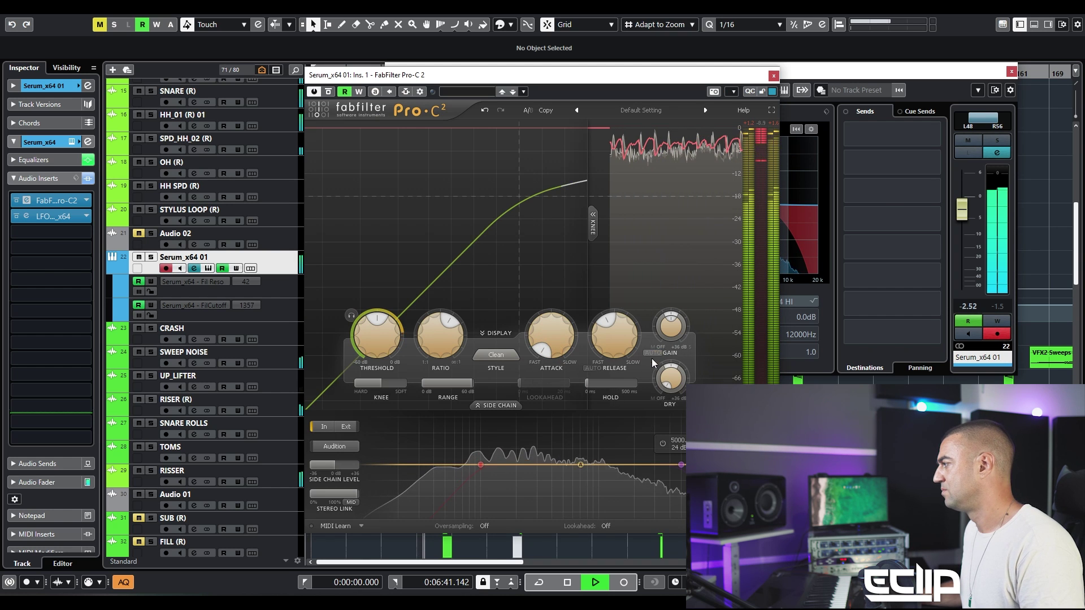
left_click(772, 76)
left_click(501, 285)
Step: Listen to the transition after bar 30 from the riser section to the break, replaying it from bar 30
scroll(412, 233, "up", 3)
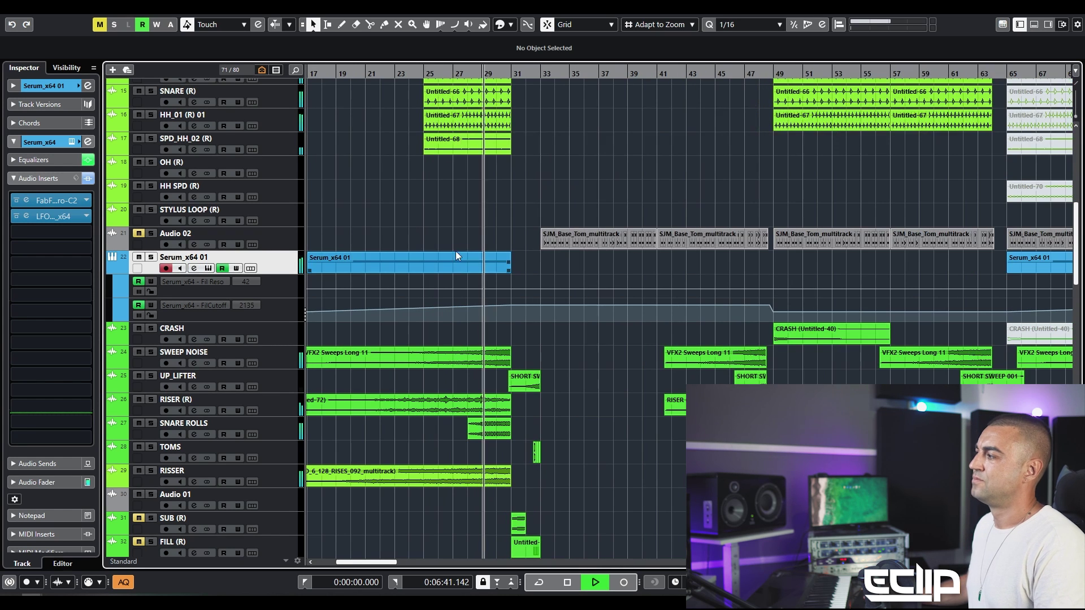
scroll(411, 334, "down", 3)
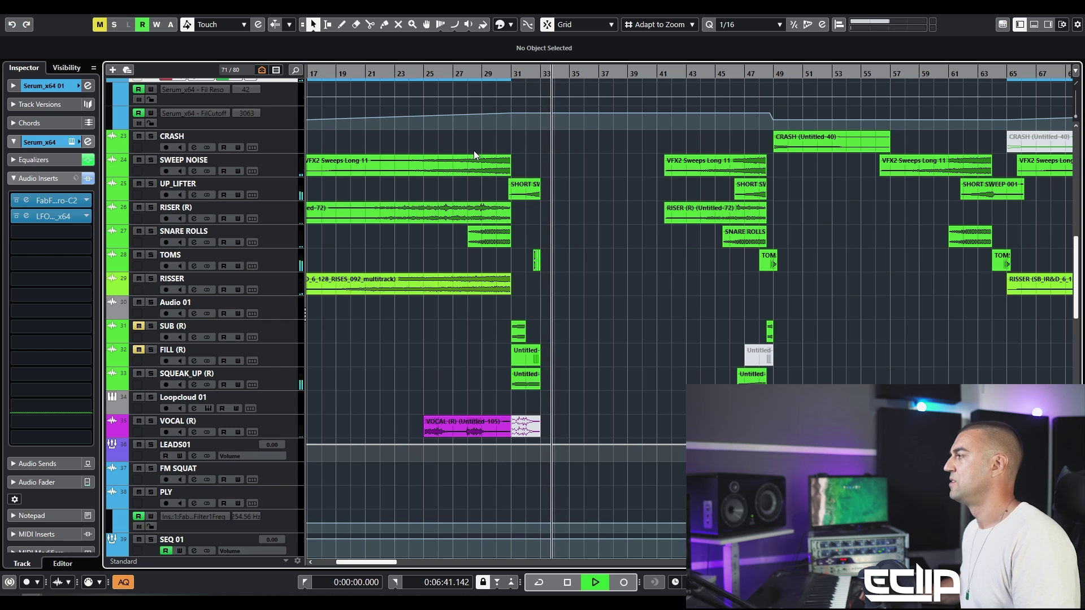
key("space")
left_click(511, 72)
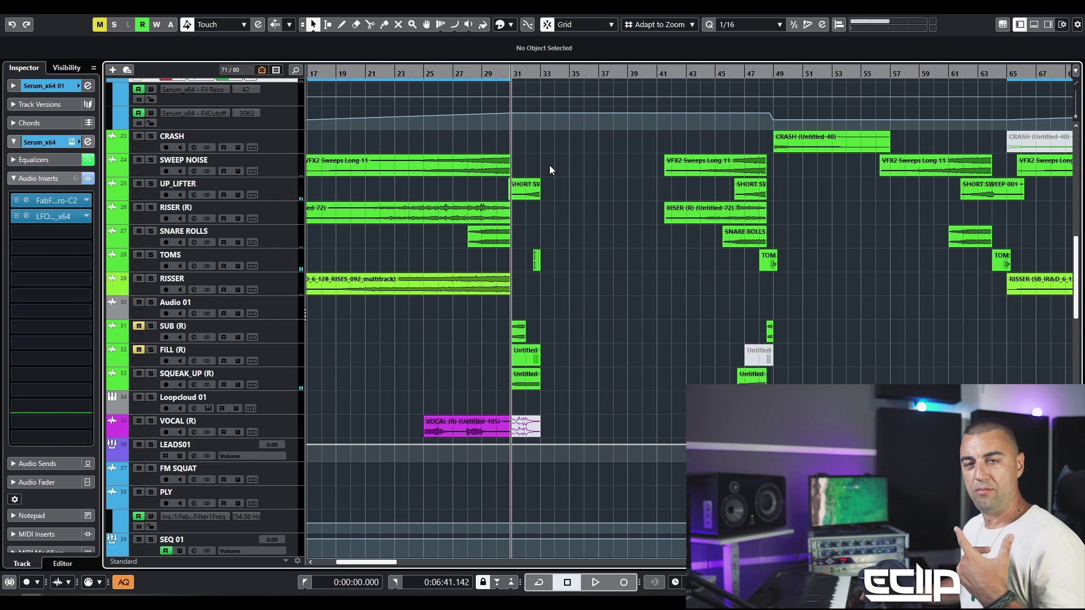
left_click(497, 73)
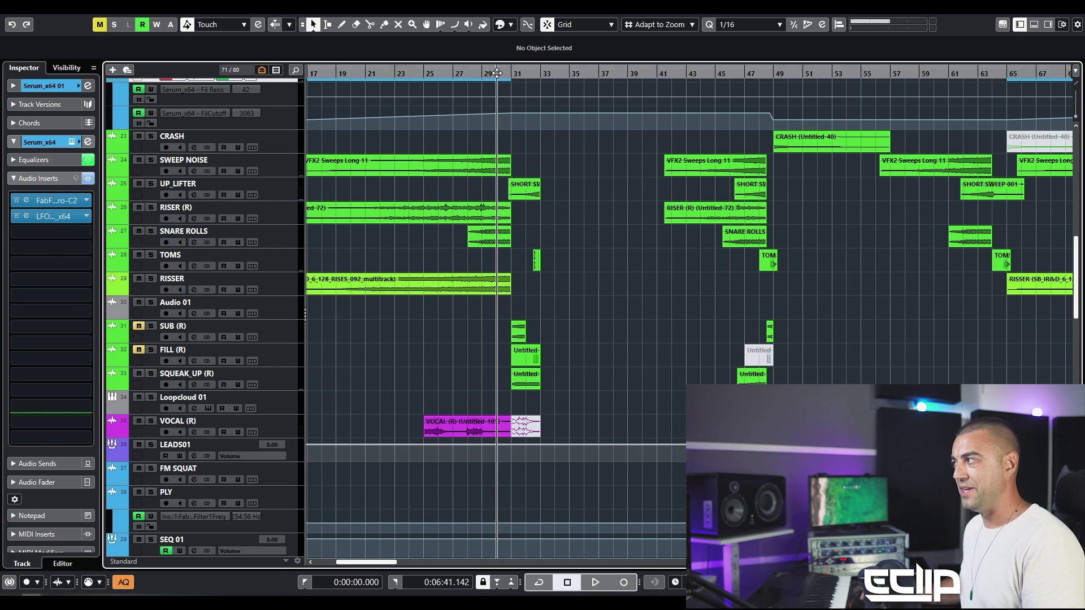
key("space")
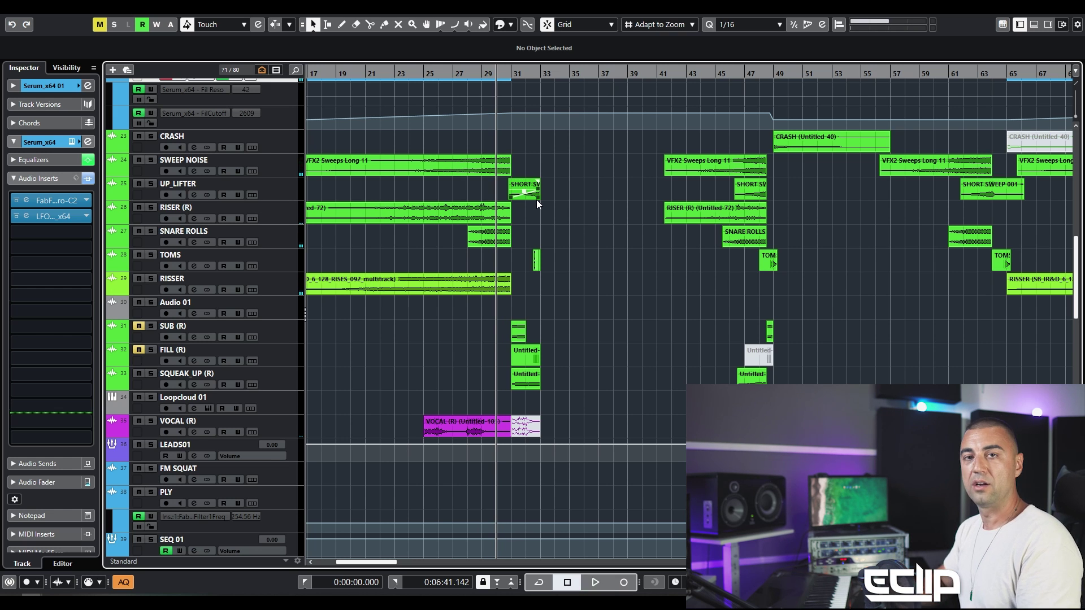
key("space")
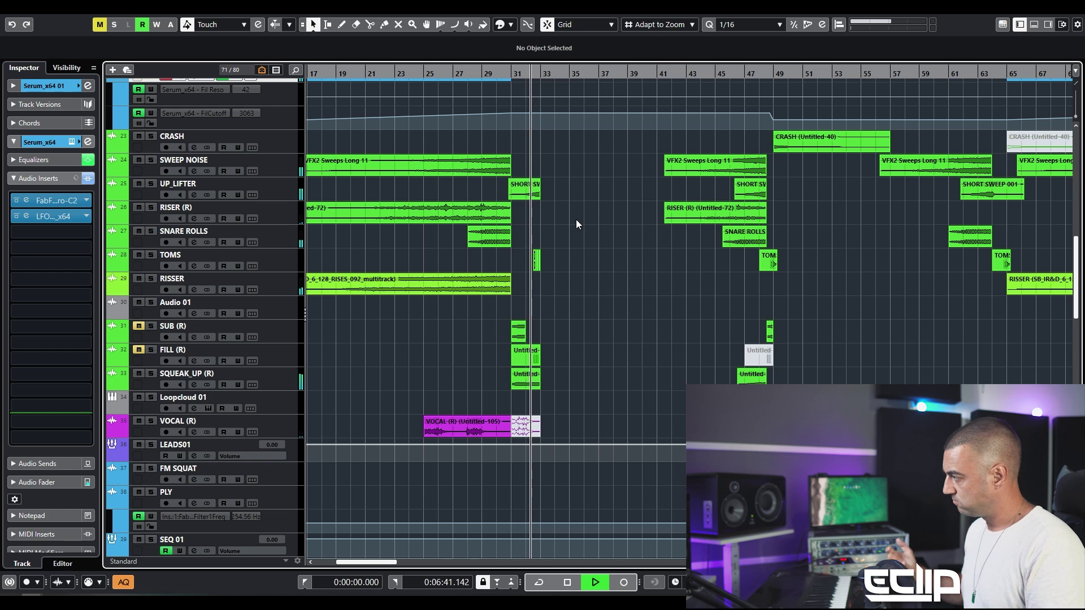
key("space")
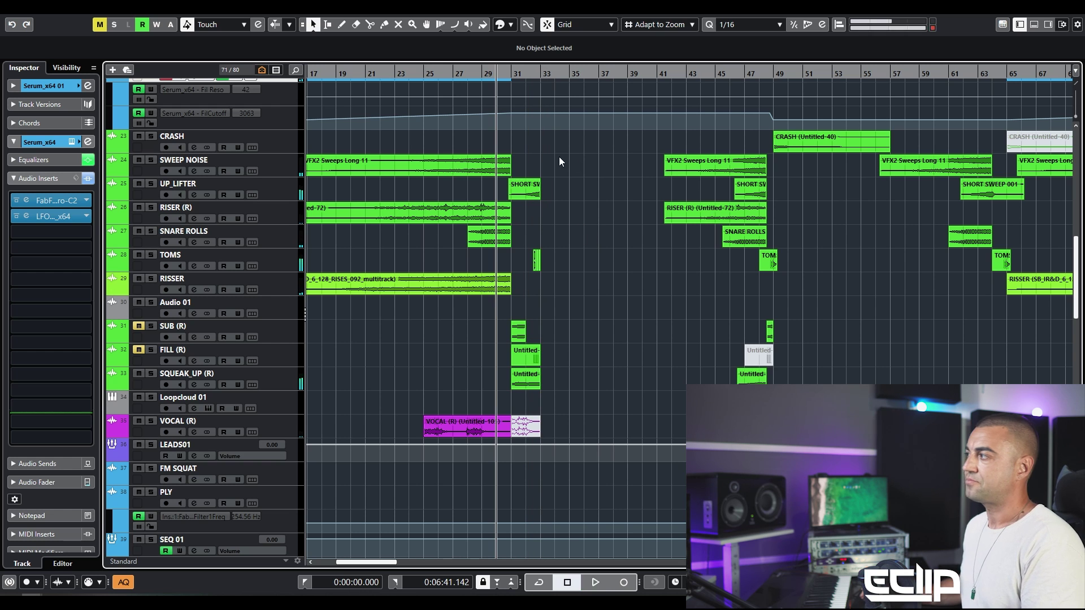
Step: Shorten the SHORT SWEEP 001, TOMS, FILL and SQUEAK_UP clips so they end at 32.4.1, and start playback
scroll(551, 222, "up", 3, "ctrl")
left_click_drag(508, 195, 496, 191)
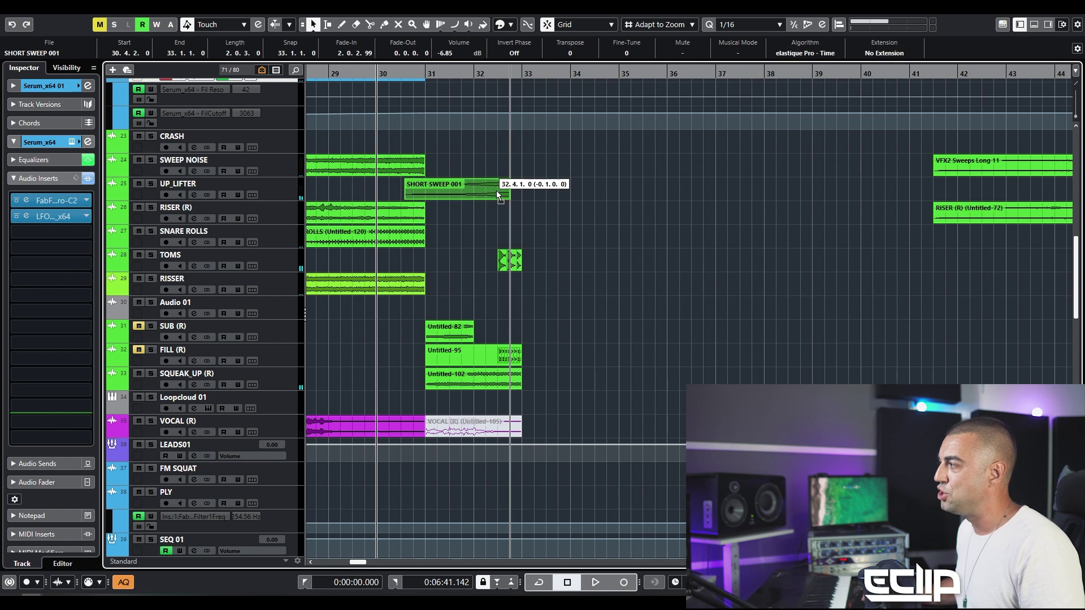
scroll(477, 252, "up", 2, "ctrl")
mouse_move(483, 235)
left_mouse_down()
mouse_move(574, 273)
mouse_move(502, 264)
left_mouse_up()
left_click(600, 330)
left_click_drag(544, 388, 538, 356)
left_click(337, 390)
key("space")
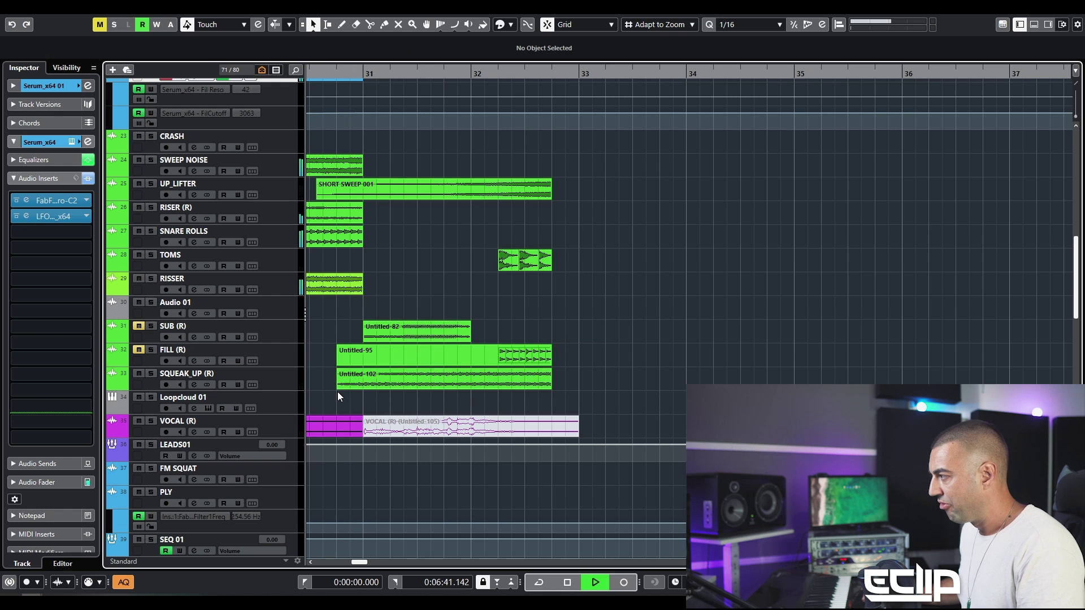
Step: Set the start of the FILL and SQUEAK_UP clips to bar 31 and listen to the shortened transition
left_click_drag(321, 346, 371, 384)
left_click(443, 301)
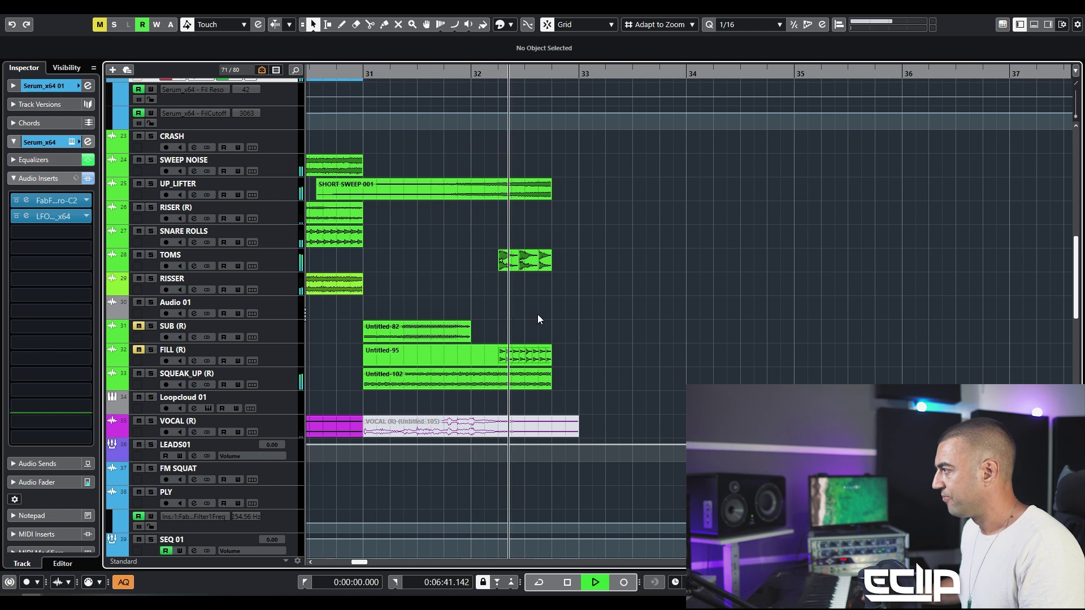
key("g")
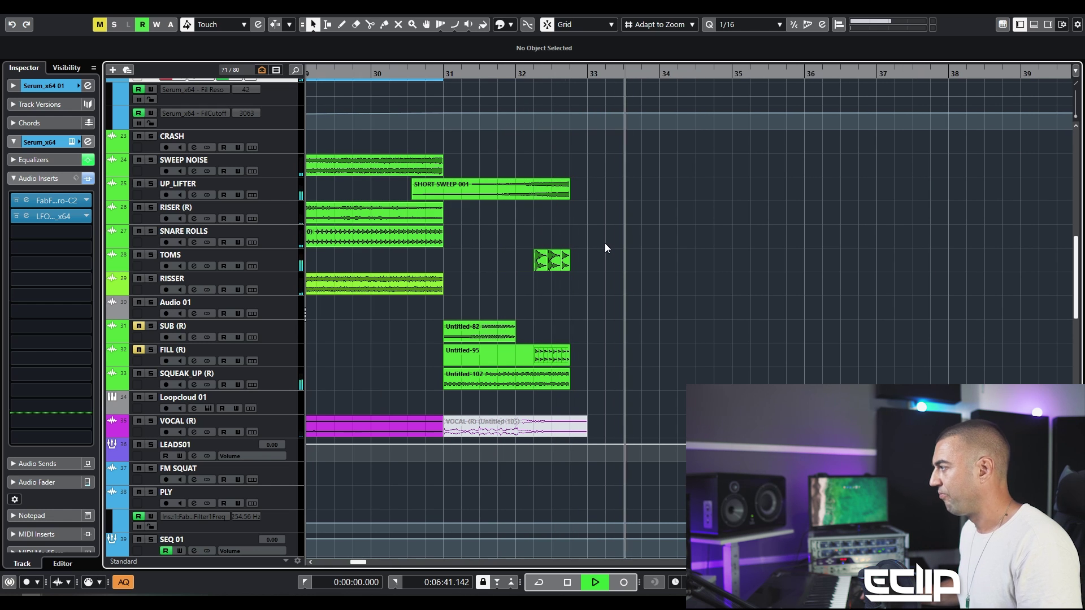
key("space")
Step: Place the playback cursor at the end of the shortened clips and add an audio track below SQUEAK_UP (R)
left_click(570, 94)
right_click(266, 369)
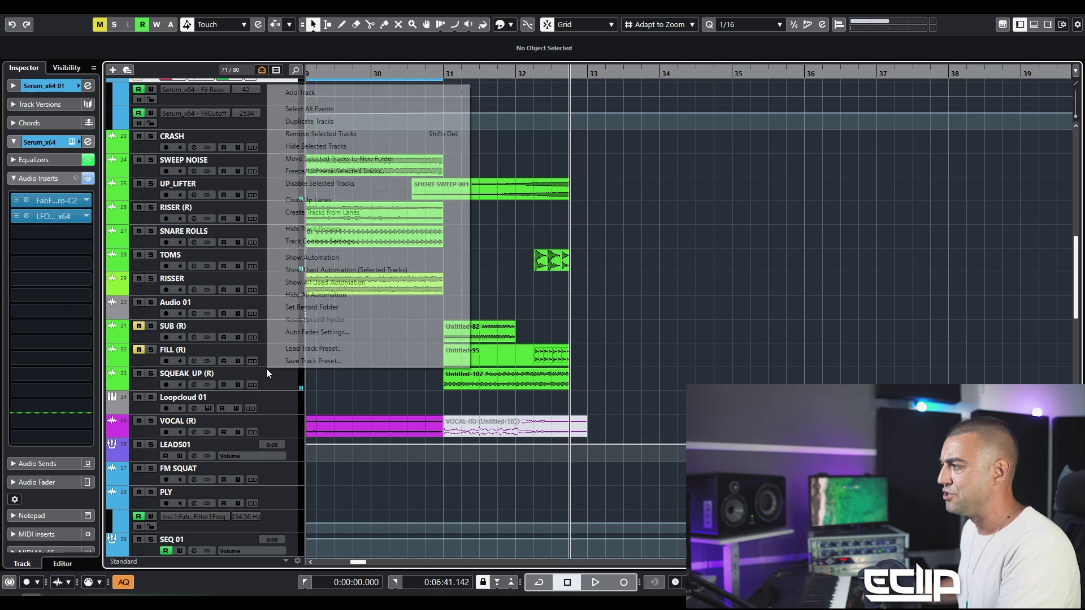
mouse_move(375, 94)
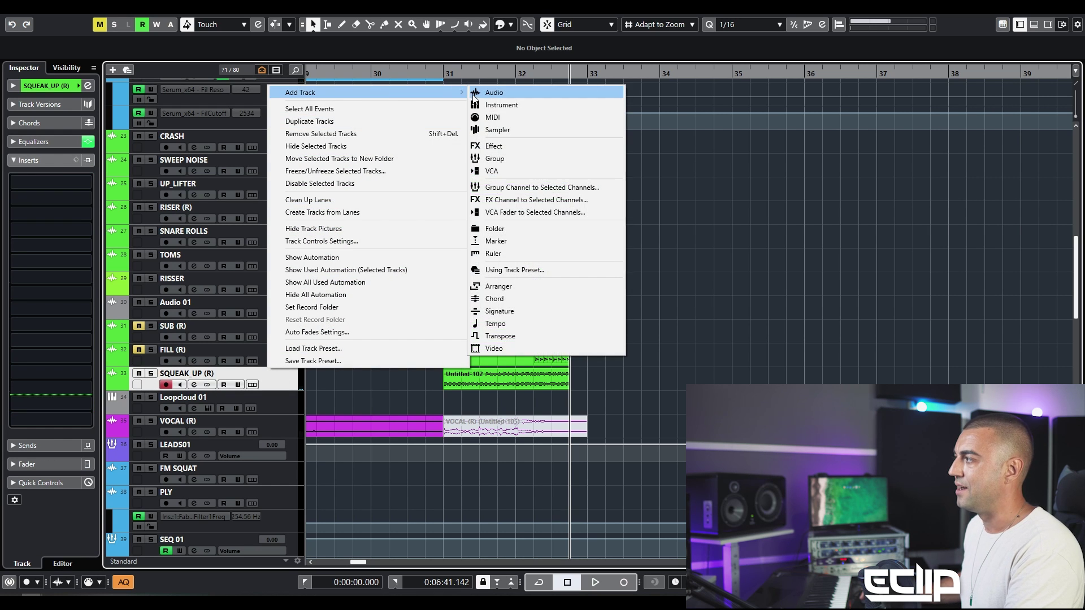
left_click(483, 93)
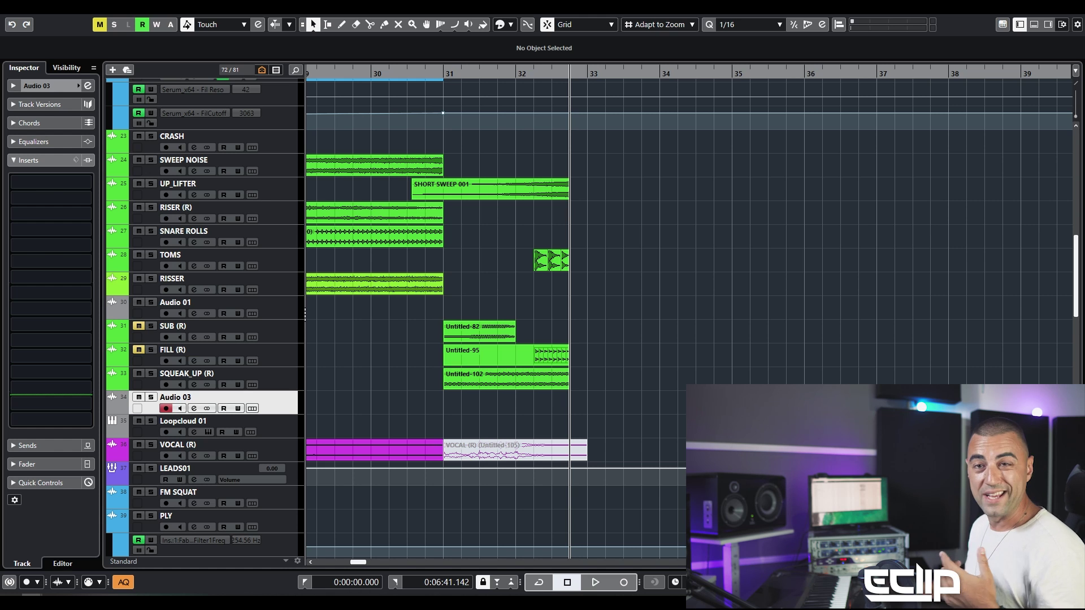
Step: Import KSHMR Big Snare 01.wav from the Drums > Snares > Big Snares folder onto the new track, copying the file to the project folder
key("ctrl+i")
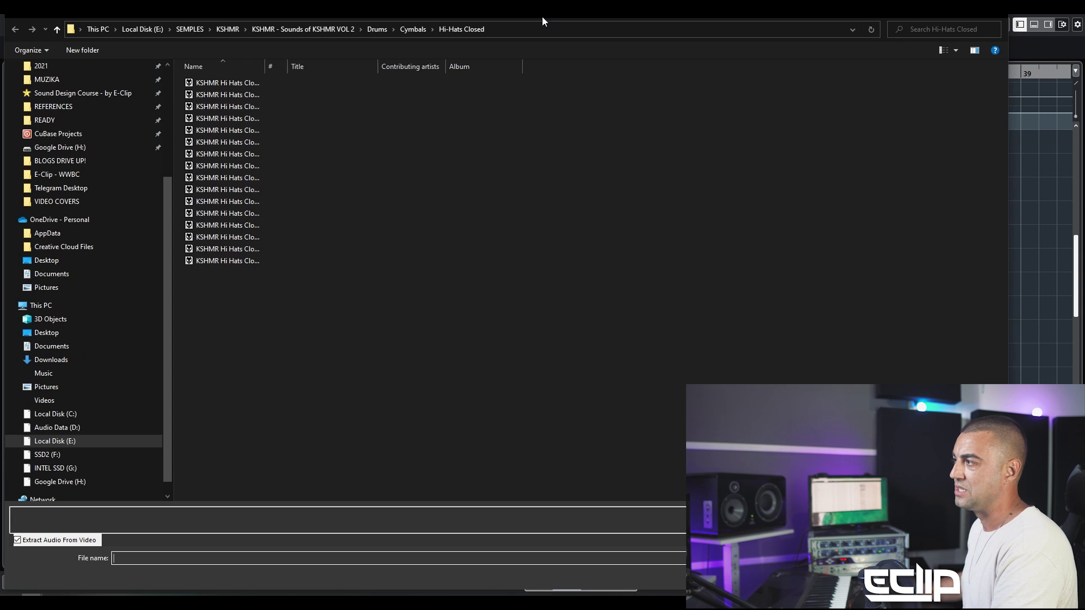
key("BackSpace")
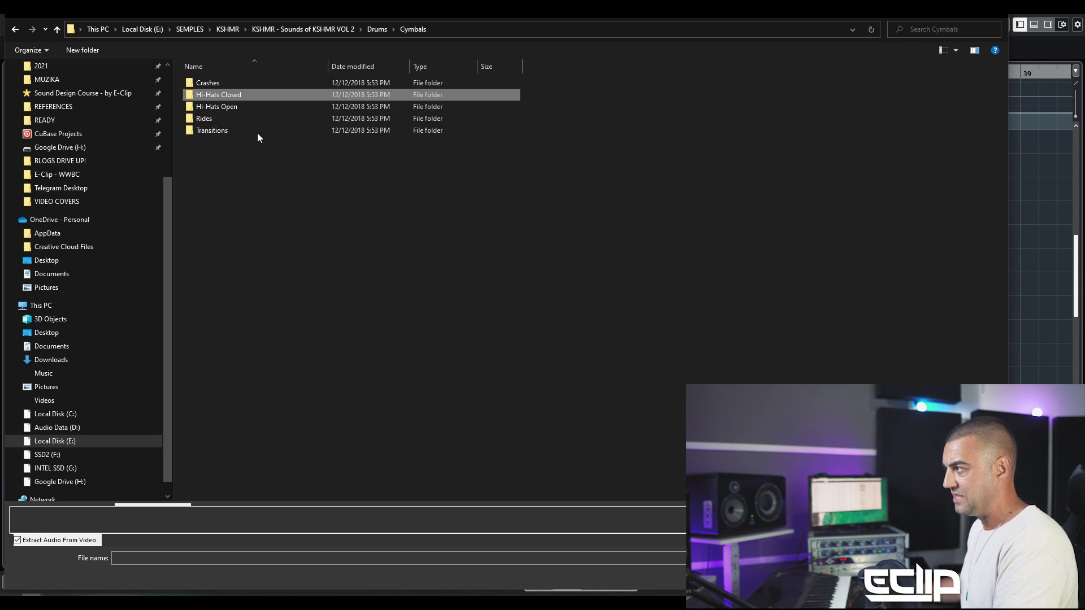
key("BackSpace")
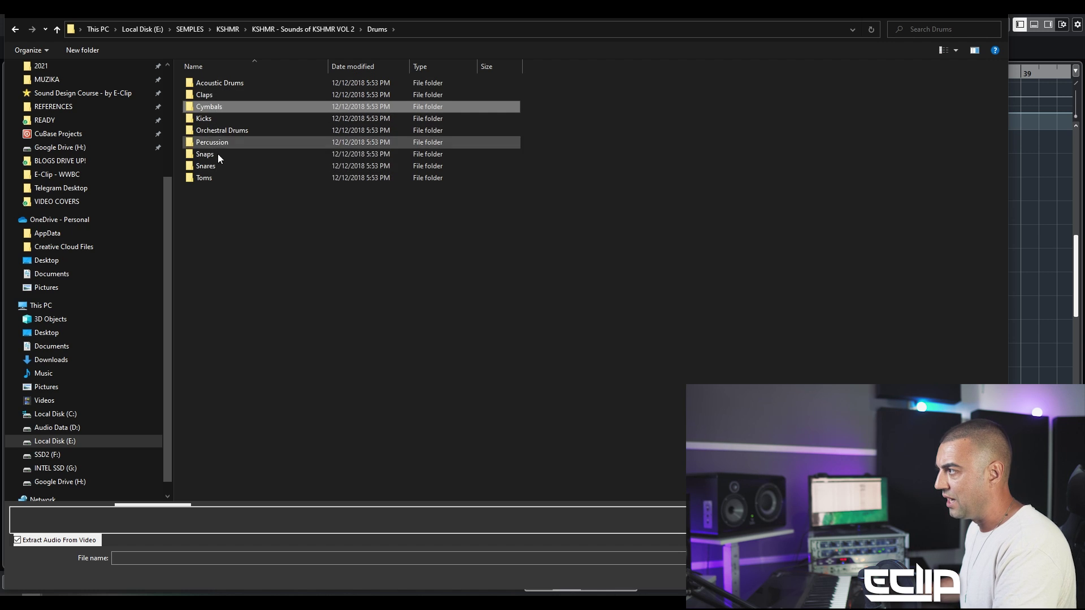
left_click(215, 152)
double_click(212, 168)
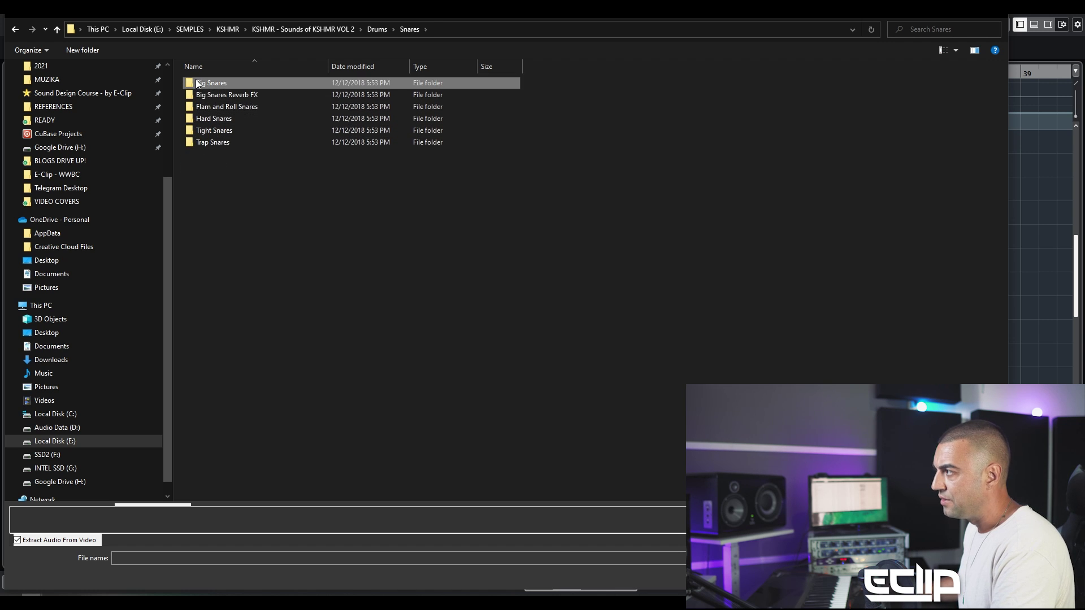
key("Return")
key("Down")
key("Up")
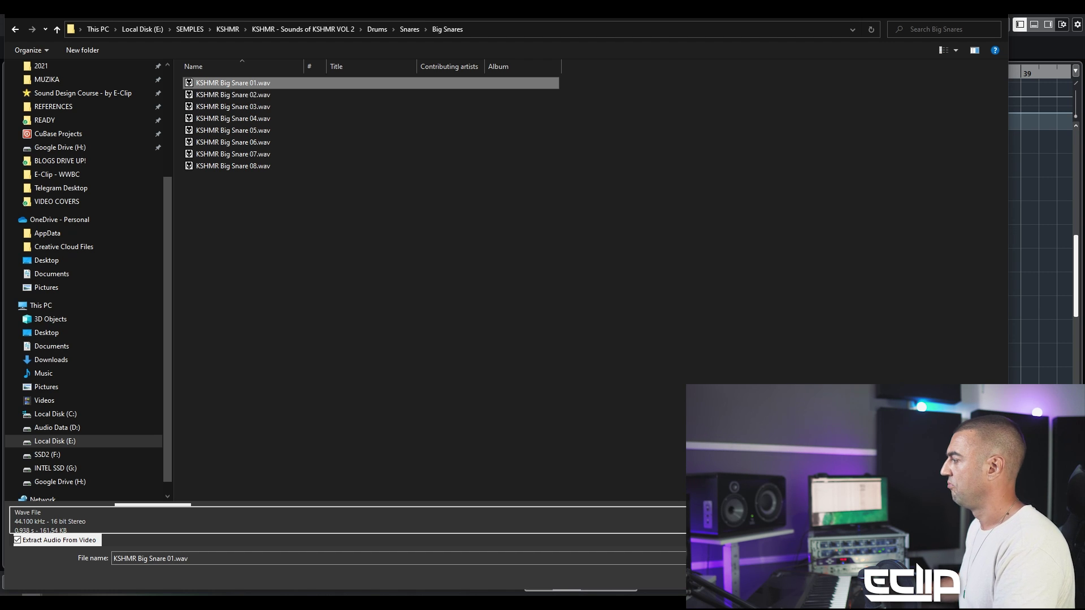
key("Return")
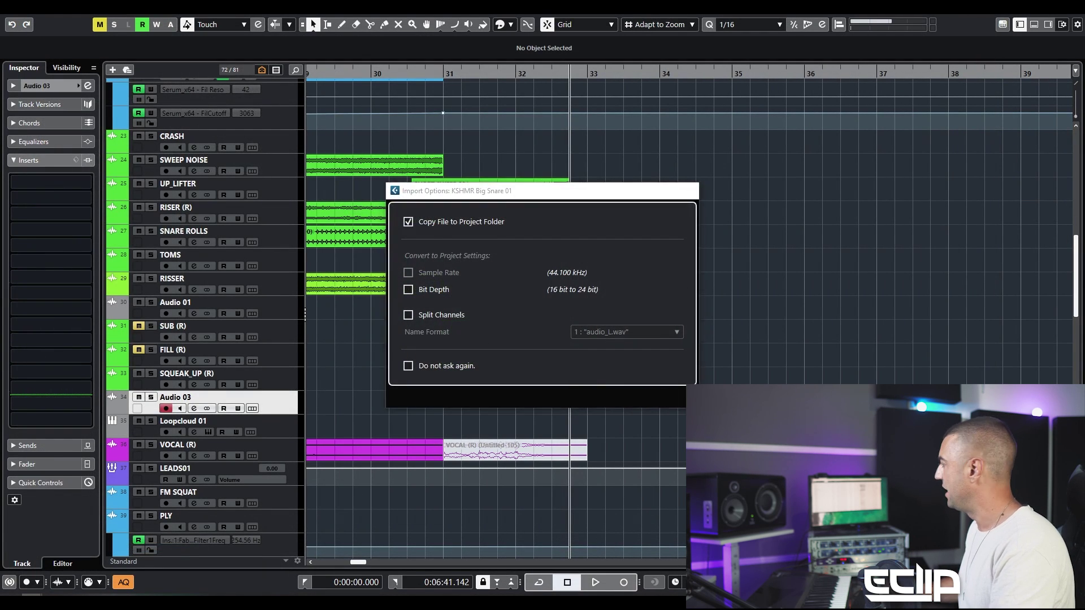
key("Return")
Step: Move the KSHMR Big Snare 01 clip to 32.3.1 and trim off its build-up so it starts at 32.4.1.39
left_click_drag(510, 312, 554, 408)
key("alt+s")
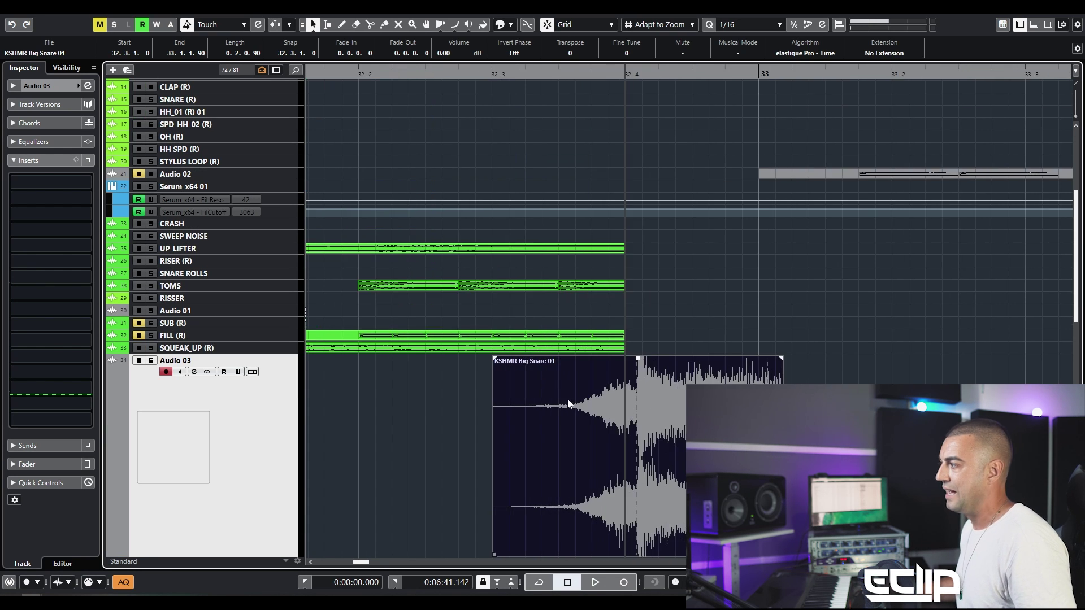
key("alt+s")
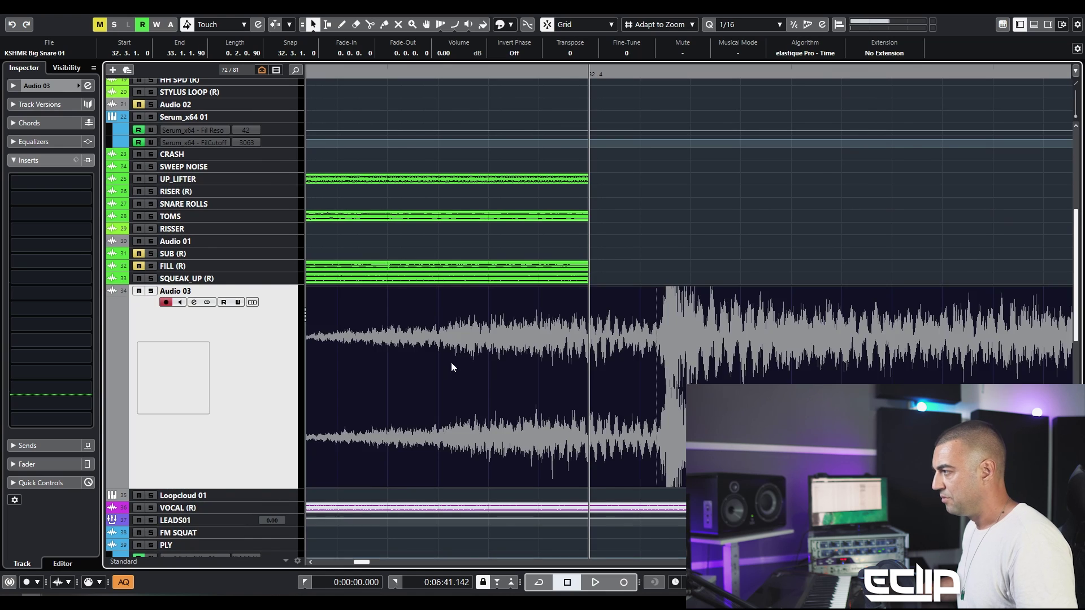
left_click_drag(366, 486, 629, 452)
key("alt+s")
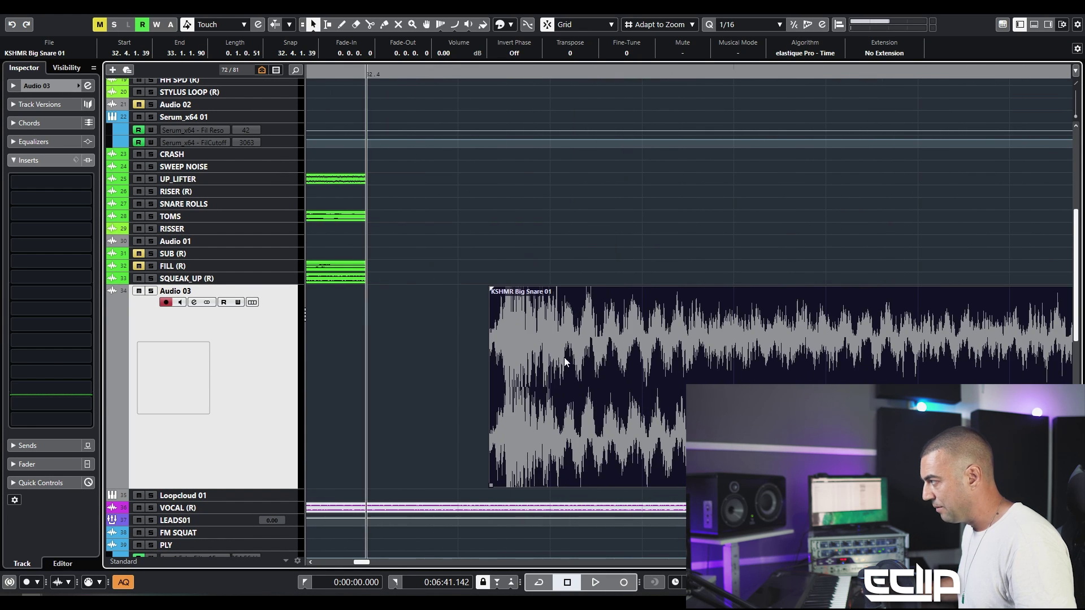
Step: Lower the snare clip's volume to -2.33 dB and move its start to 32.4.1
scroll(496, 368, "up", 3)
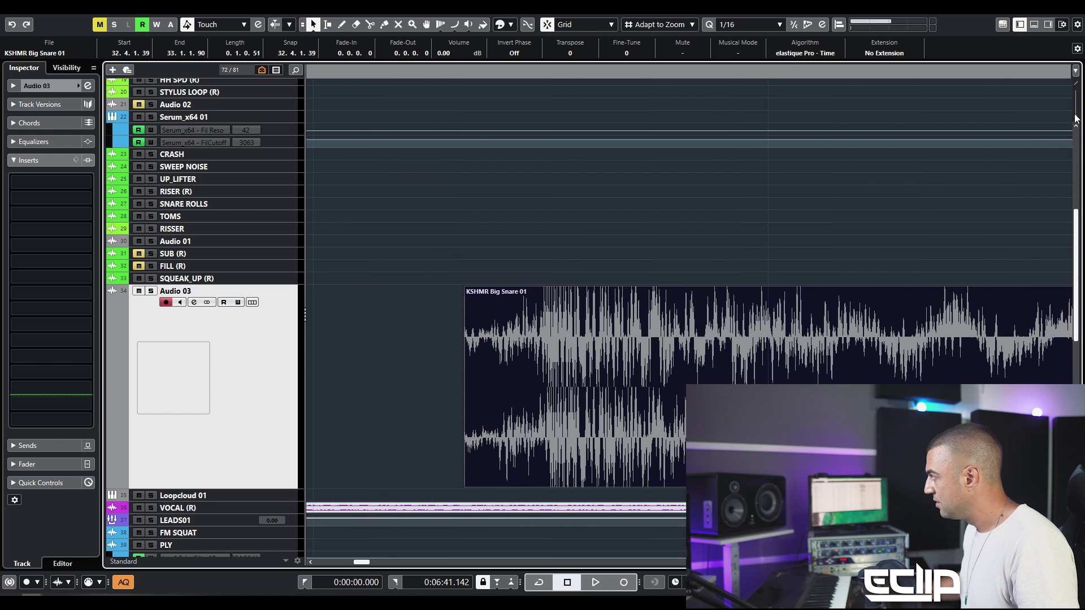
scroll(699, 370, "up", 2)
scroll(618, 316, "down", 3)
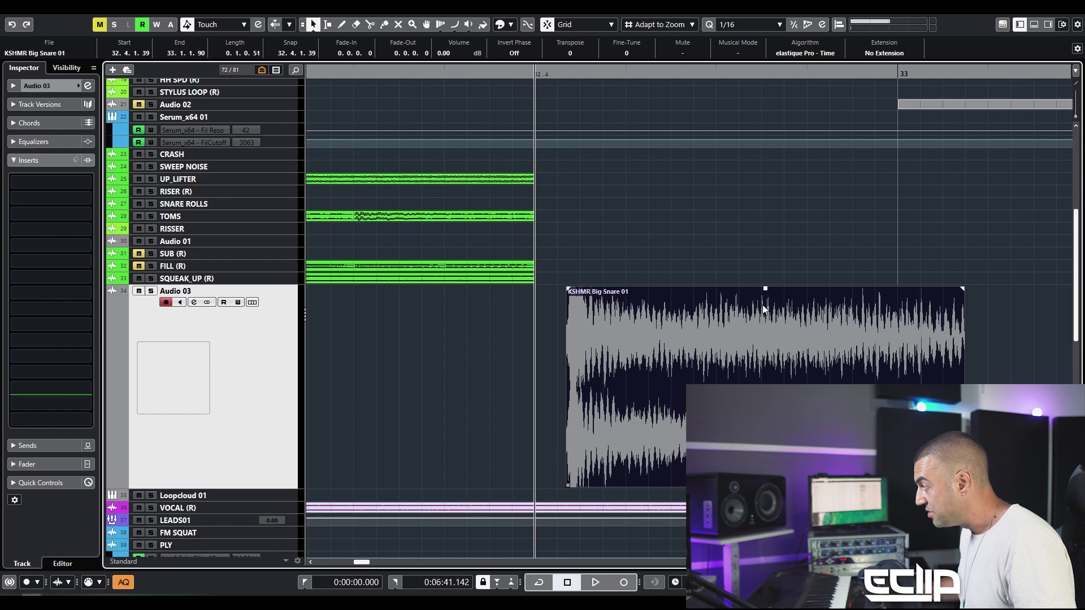
left_click_drag(765, 290, 765, 308)
left_click_drag(736, 395, 704, 396)
Step: Trim the weak onset from the snare clip's start and align the clip exactly to 32.4.1
scroll(505, 402, "up", 2)
scroll(548, 412, "right", 3)
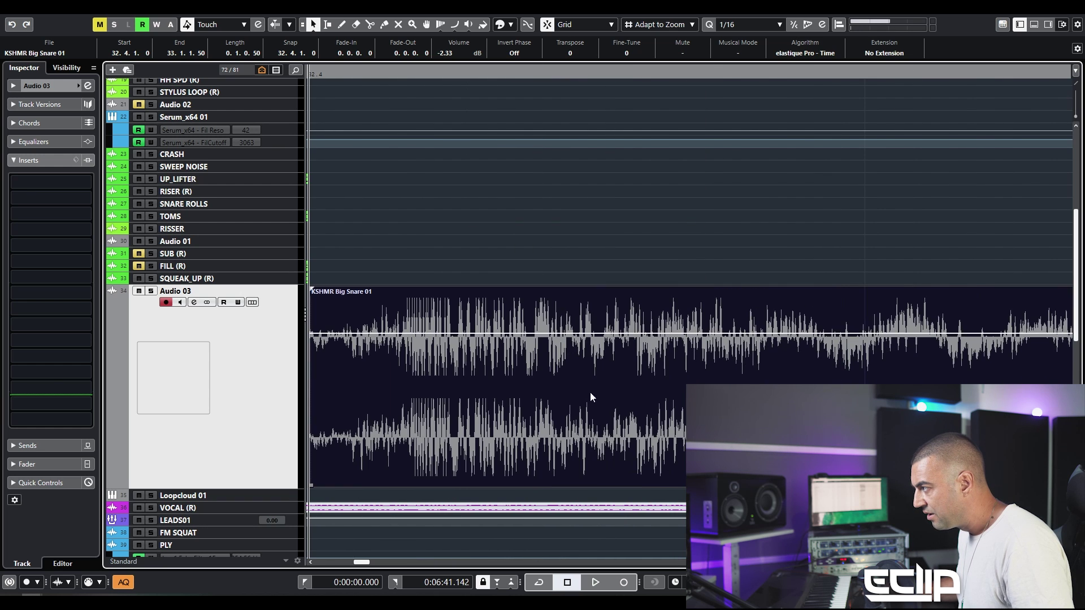
scroll(642, 394, "left", 2)
left_click_drag(525, 470, 625, 470)
key("ctrl+z")
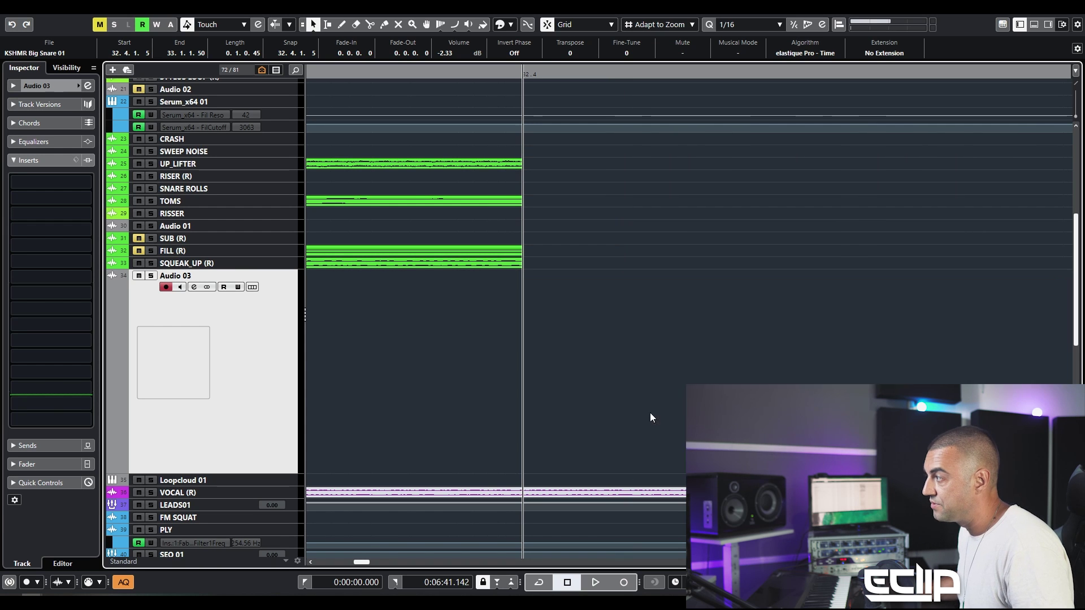
scroll(509, 379, "down", 6)
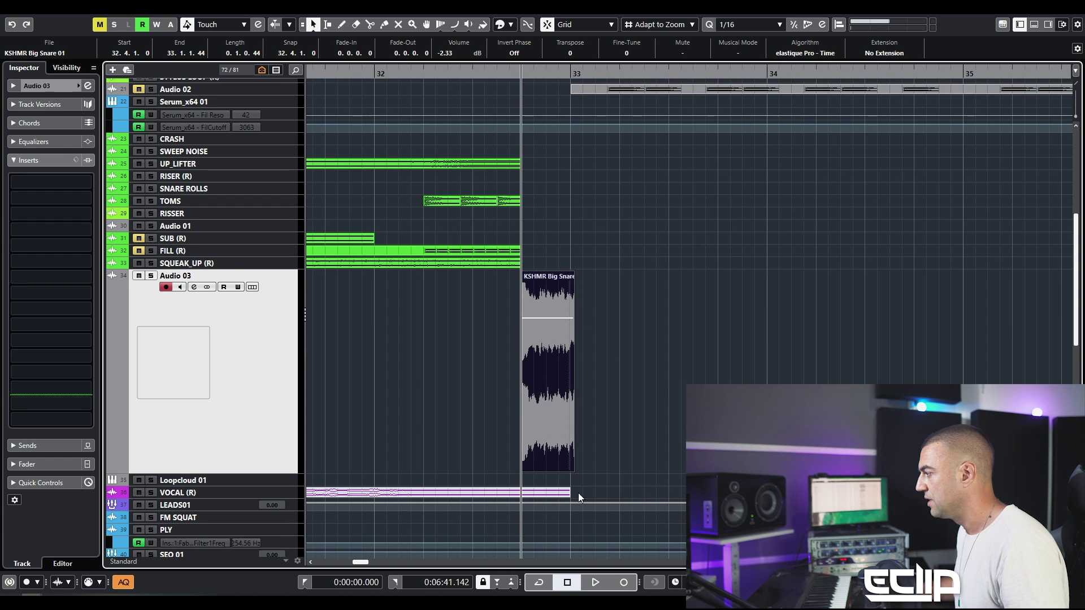
Step: Trim the end of the snare clip to bar 33 and play the transition with the snare
left_click_drag(573, 472, 572, 469)
scroll(577, 367, "down", 3)
left_click(434, 330)
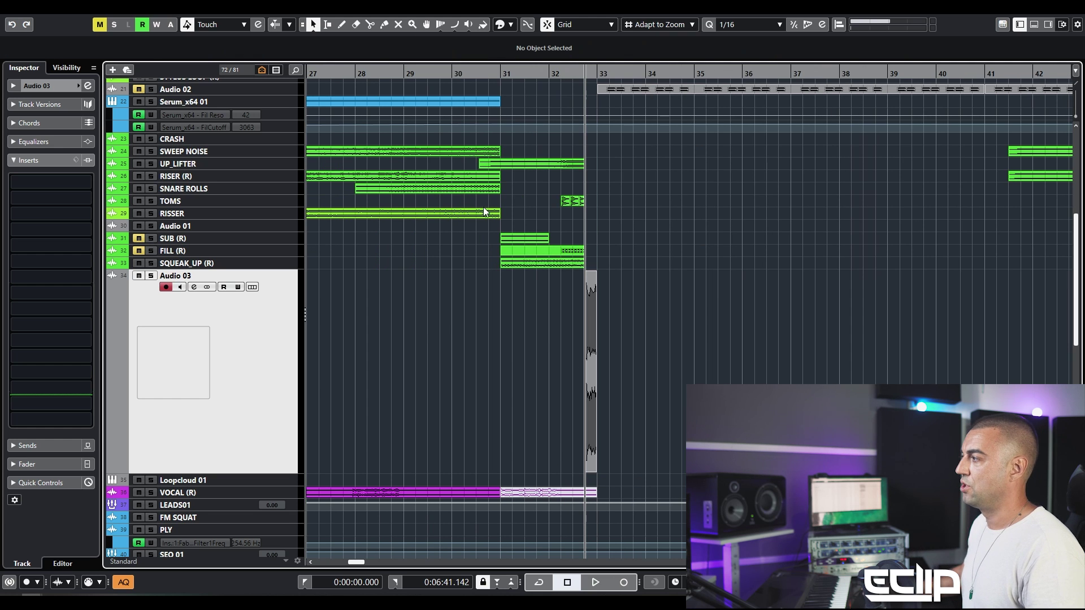
left_click(438, 85)
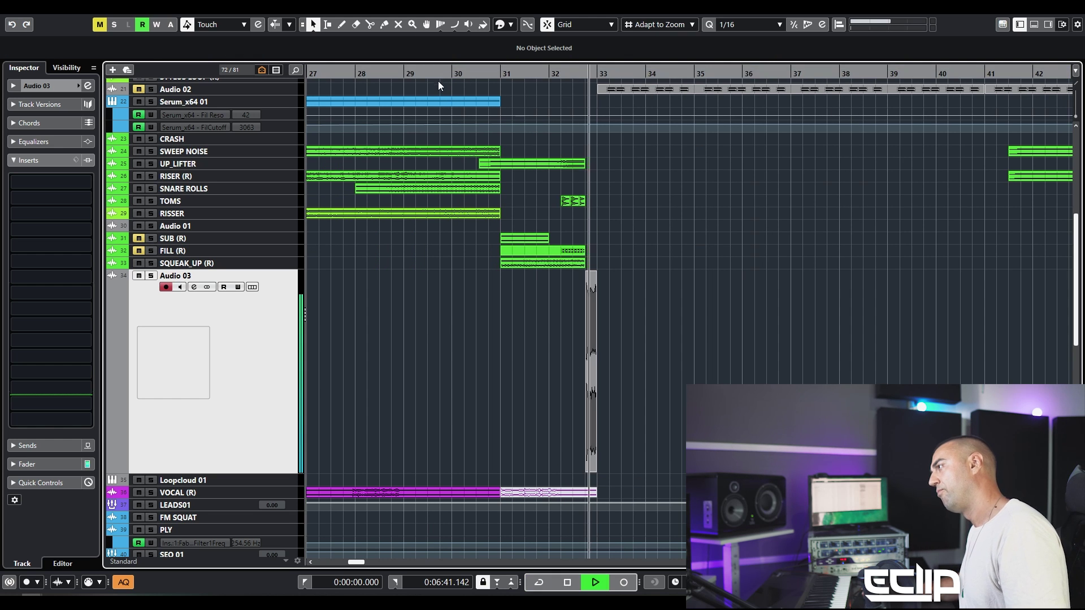
Step: Rename the Audio 03 track as BIGG SNARE and replay the transition into bar 33
key("space")
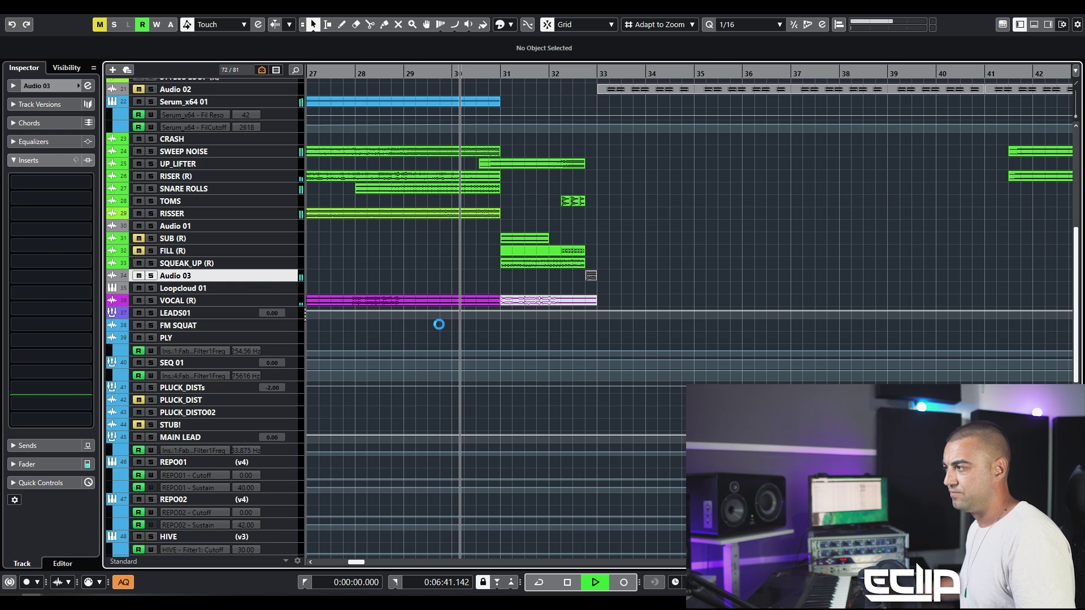
double_click(181, 275)
type("BIGG SNAR")
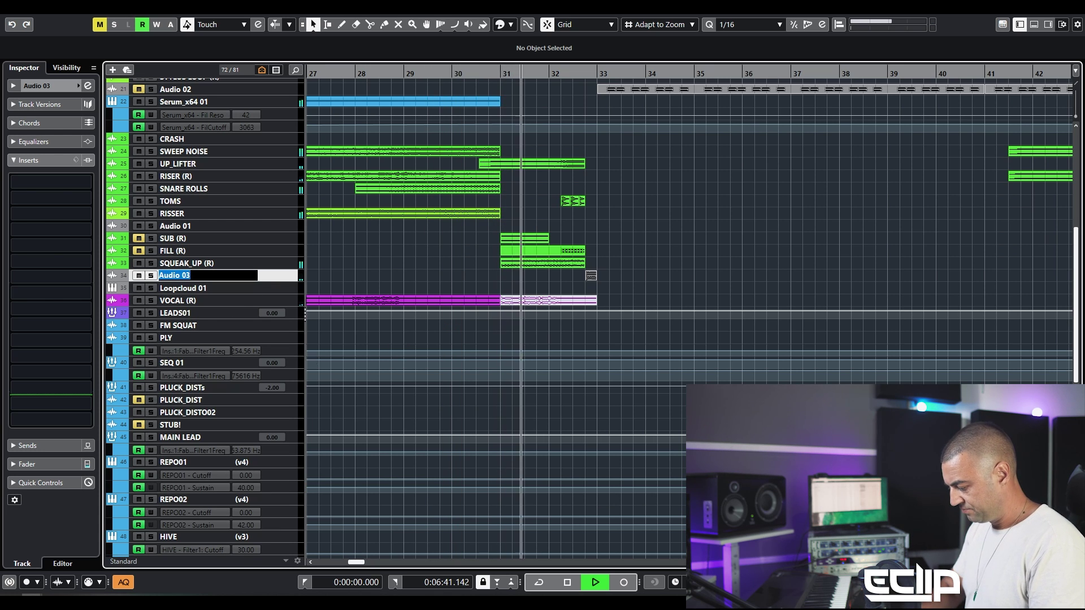
type("E")
key("Return")
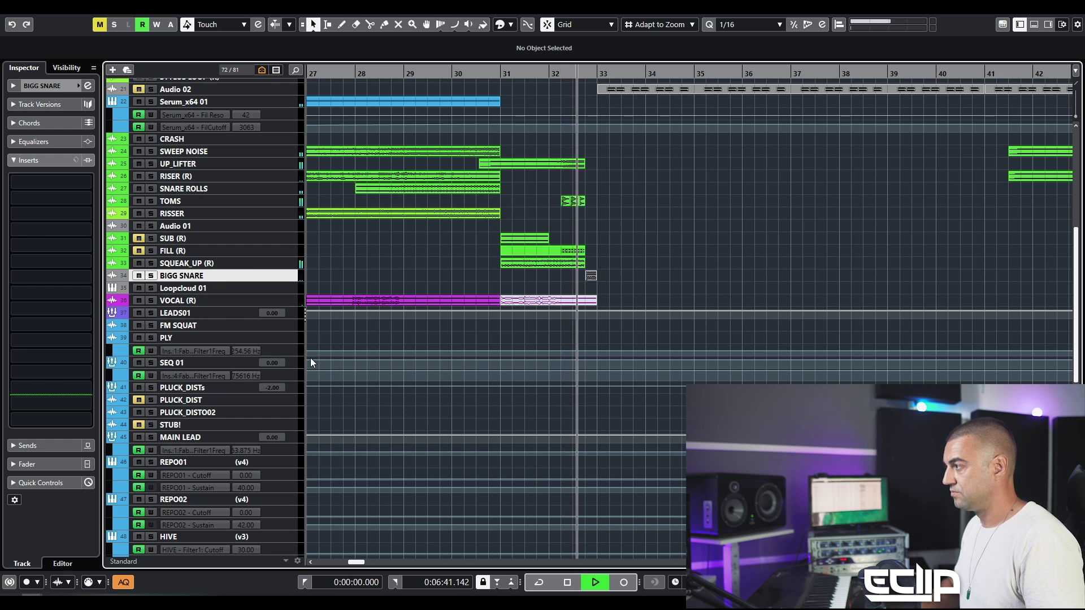
left_click(487, 73)
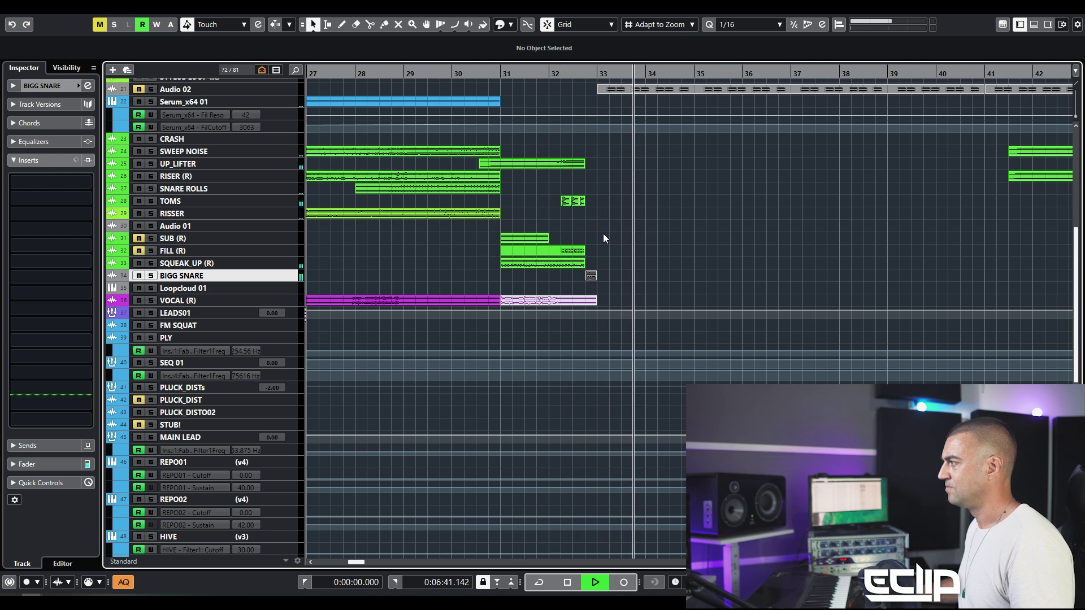
Step: Cut the highs of the BIGG SNARE channel with the EQ's high band at 9072 Hz and -11.6 dB
left_click(298, 276)
key("space")
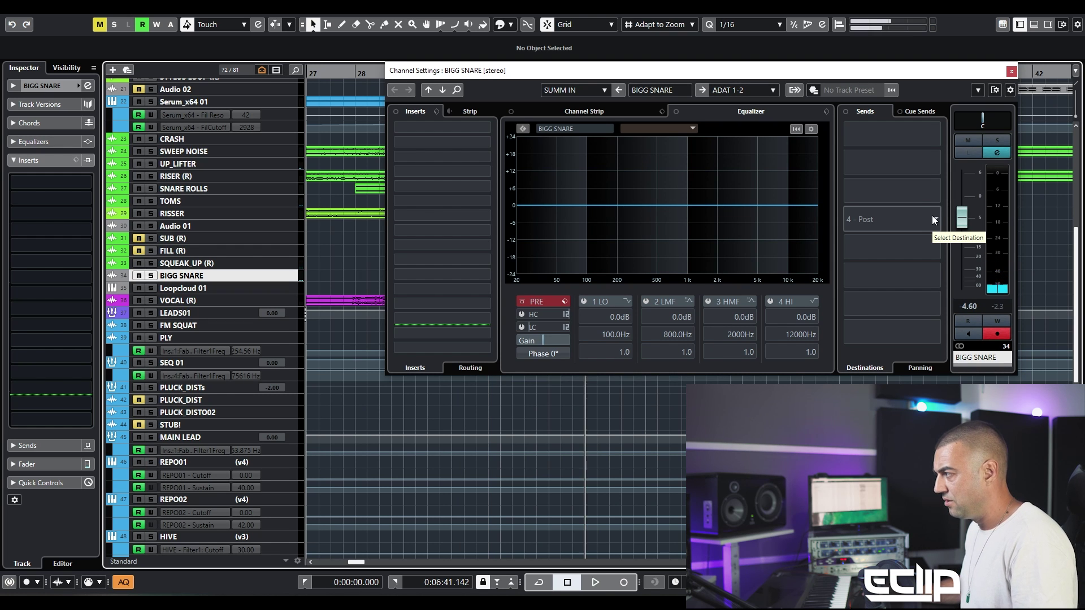
key("space")
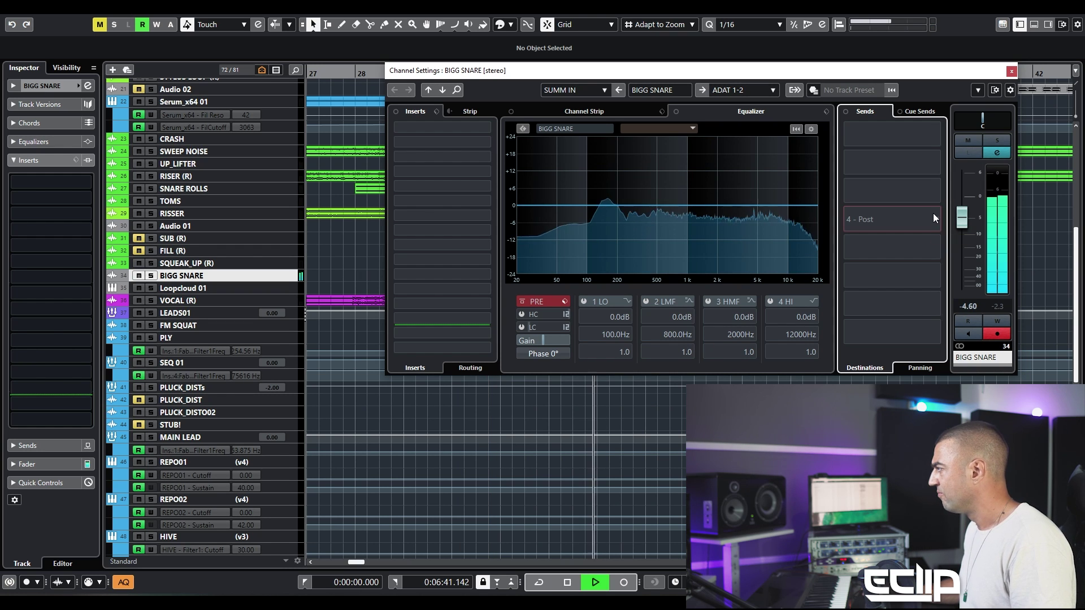
key("space")
left_click(802, 206)
left_click_drag(802, 206, 782, 238)
key("space")
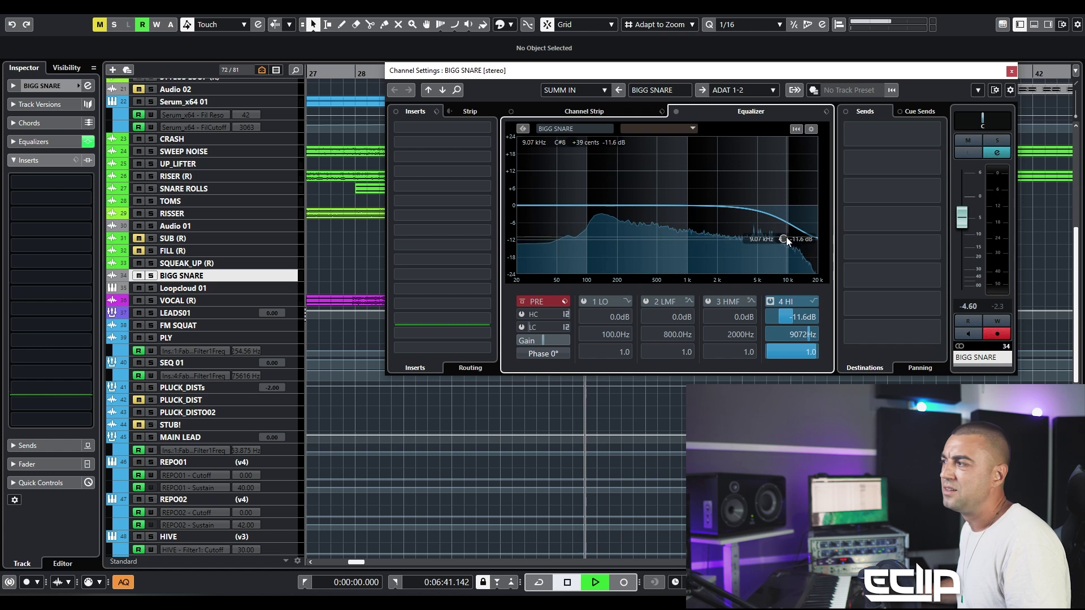
key("space")
left_click(487, 147)
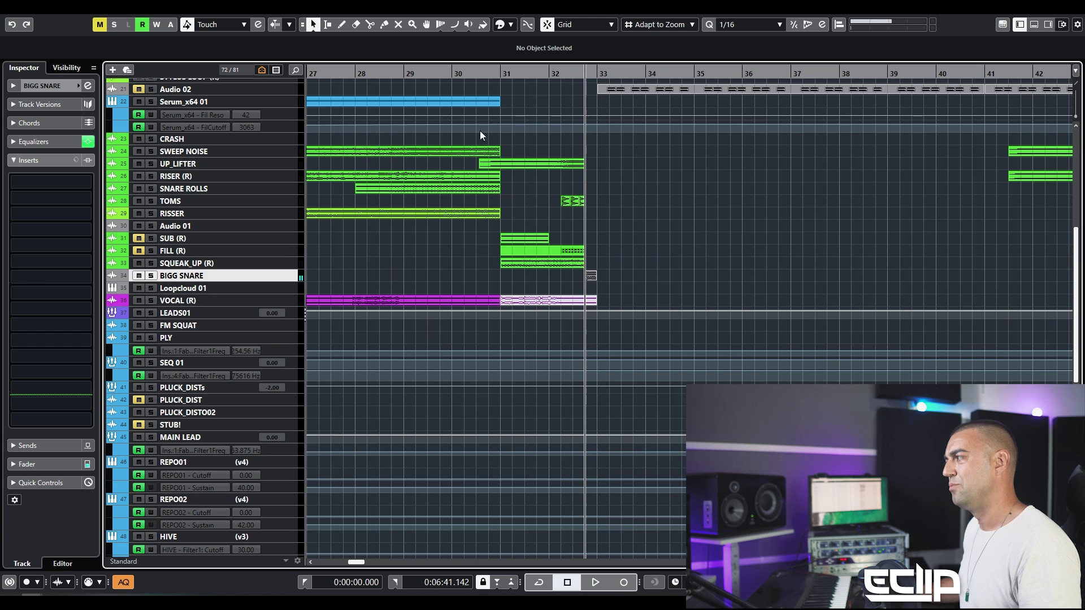
Step: Play the transition into bar 33 to hear the equalized snare in context
left_click(487, 71)
key("space")
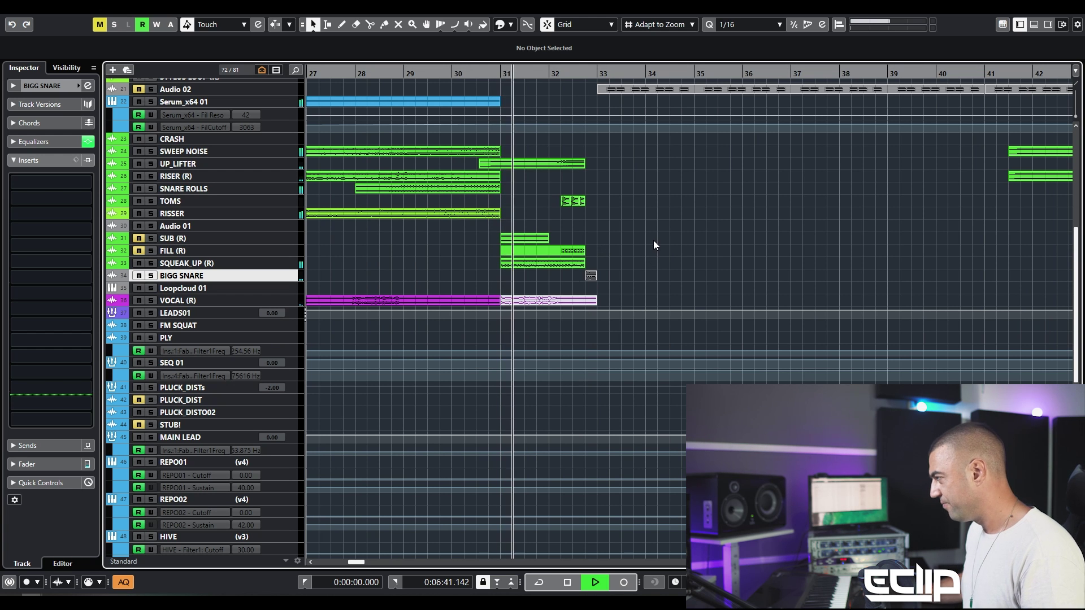
scroll(586, 236, "down", 4)
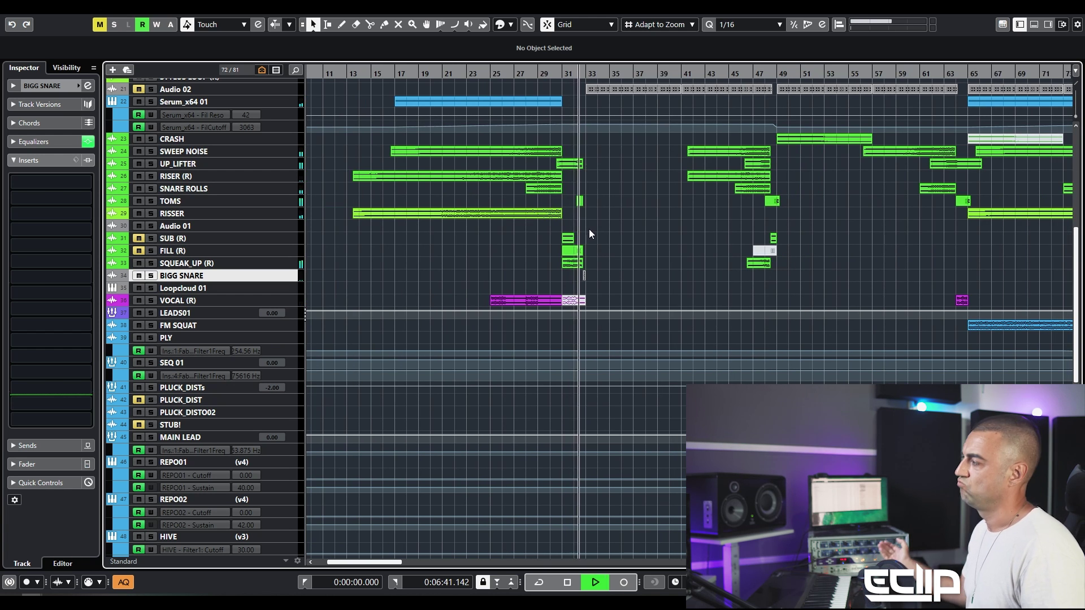
scroll(589, 232, "up", 6)
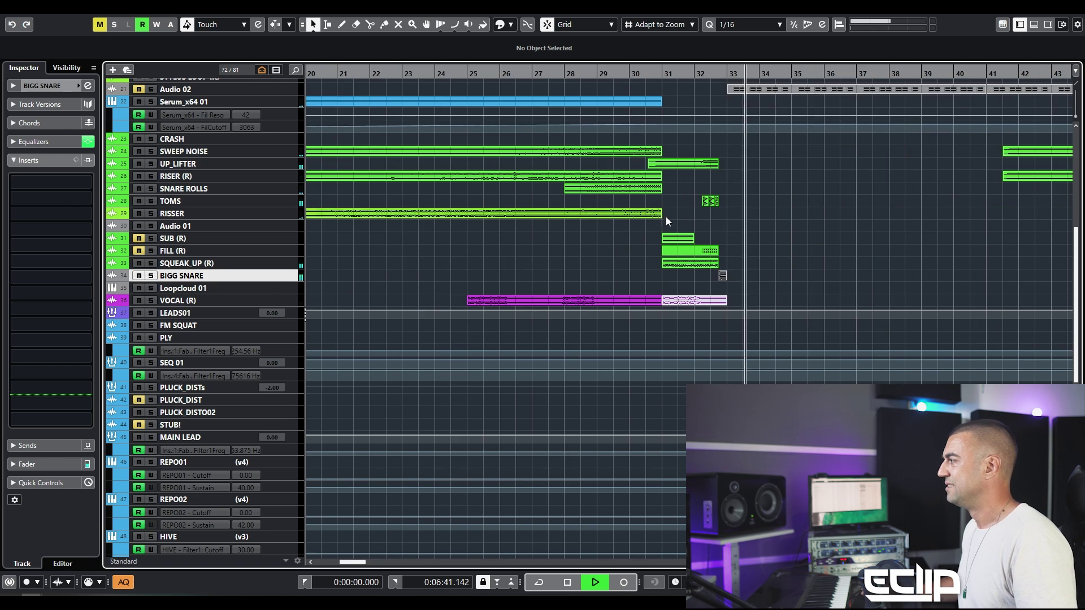
Step: Replace the tom fill before bar 33 with a single tom hit at 31.1.1, trimmed to a length of 0.0.2.0
key("space")
left_click(805, 207)
left_click_drag(767, 202, 793, 203)
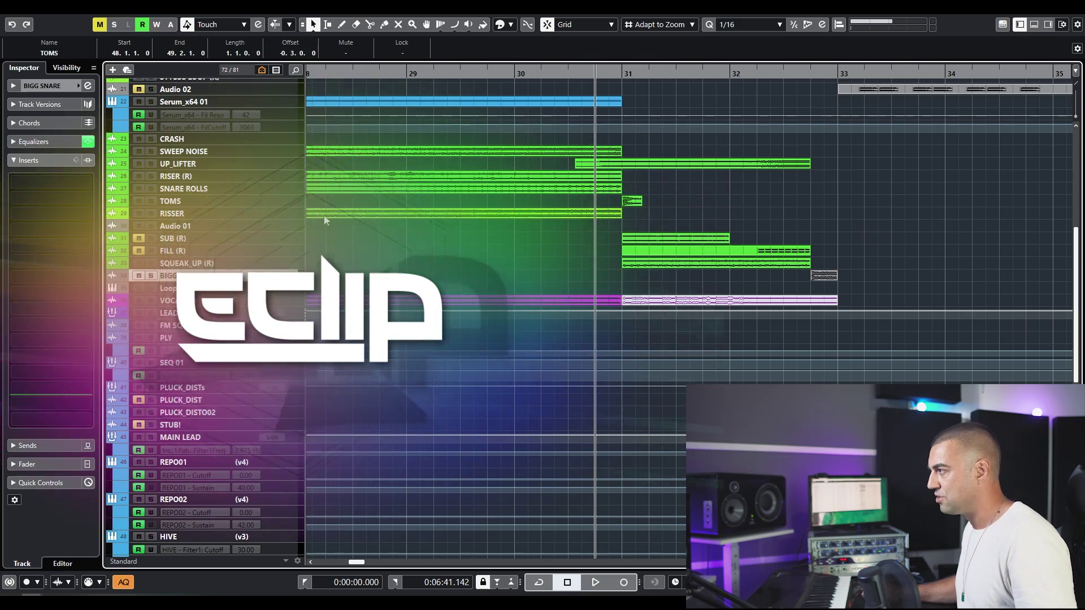
left_click(284, 201)
key("h")
key("h")
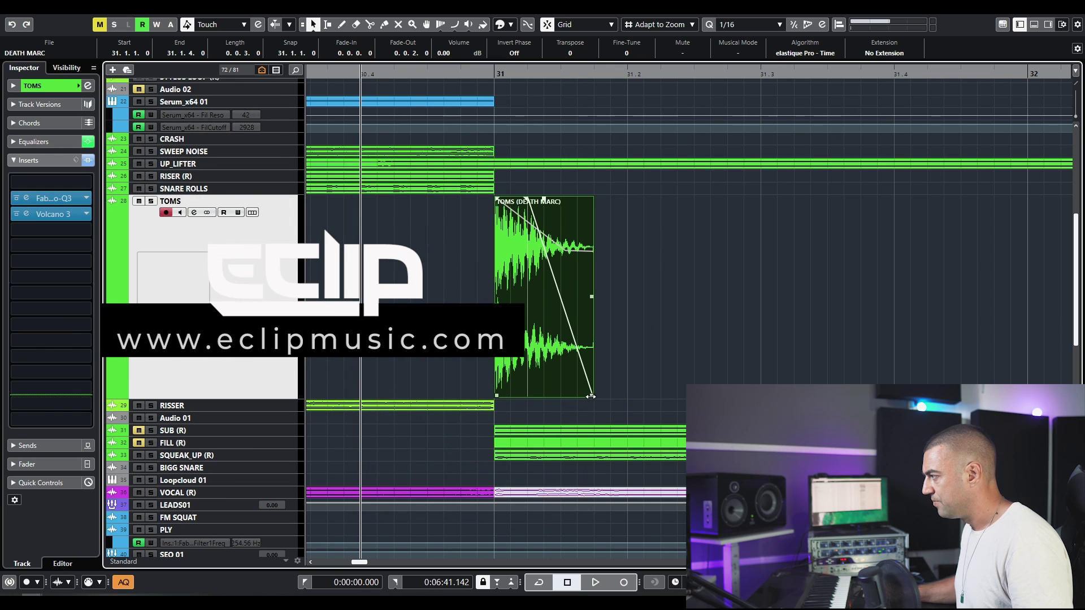
left_click_drag(589, 395, 561, 395)
Step: Duplicate the tom hit back to back from bar 31 until the roll reaches 32.4.1
key("ctrl+d")
key("g")
key("g")
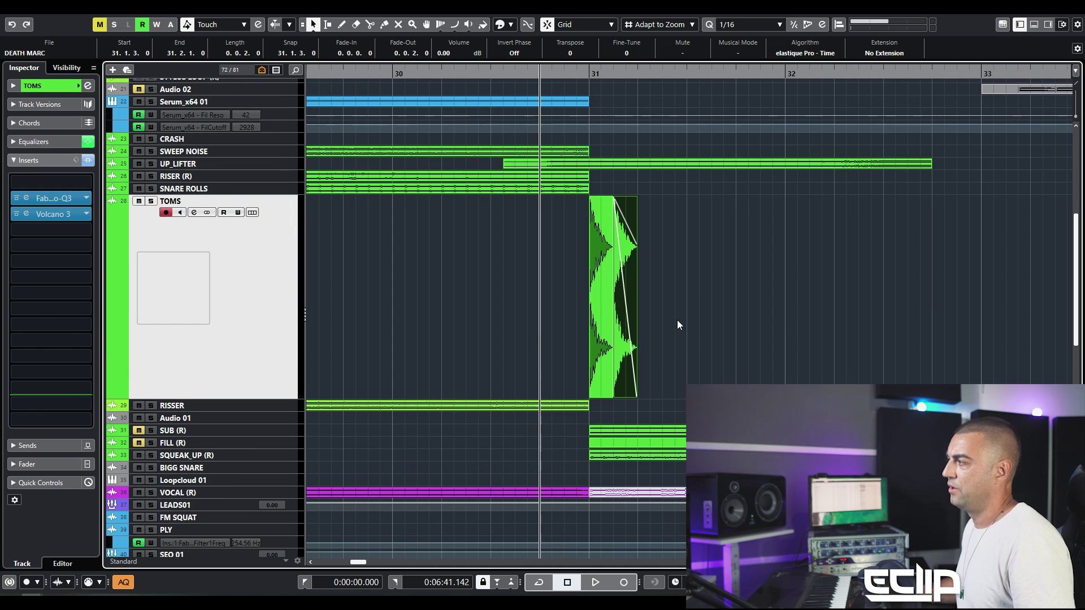
key("ctrl+d")
key("ctrl+d")
key("ctrl+d")
key("ctrl+d")
key("ctrl+d")
key("ctrl+d")
key("ctrl+d")
key("ctrl+d")
key("ctrl+d")
key("ctrl+d")
key("ctrl+d")
key("ctrl+d")
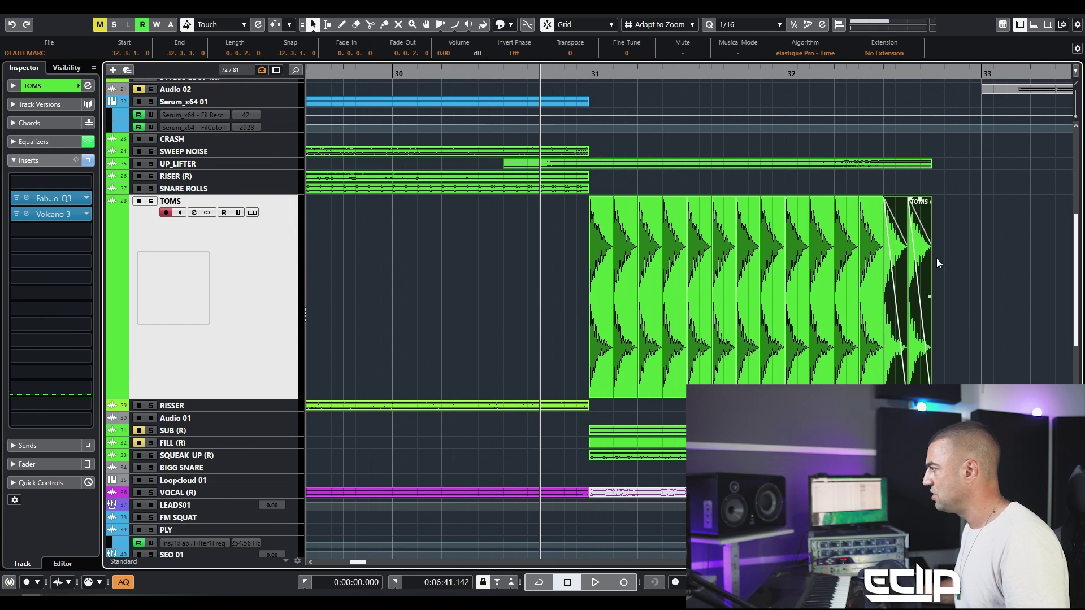
Step: Compare the tom roll with the TOMS track's Volcano 3 filter active and bypassed
left_click(280, 270)
left_click(23, 214)
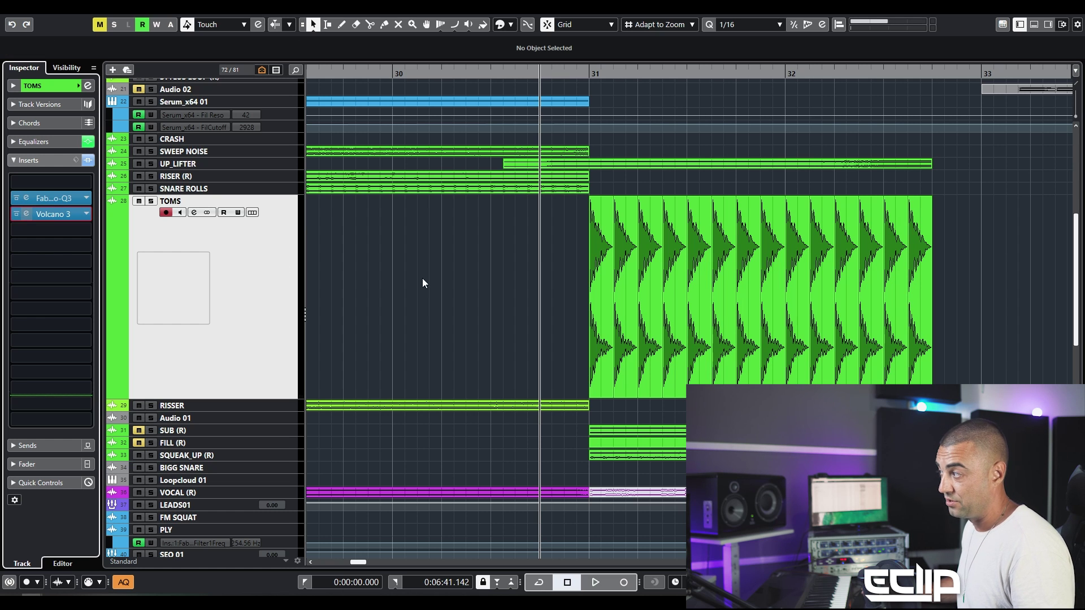
key("space")
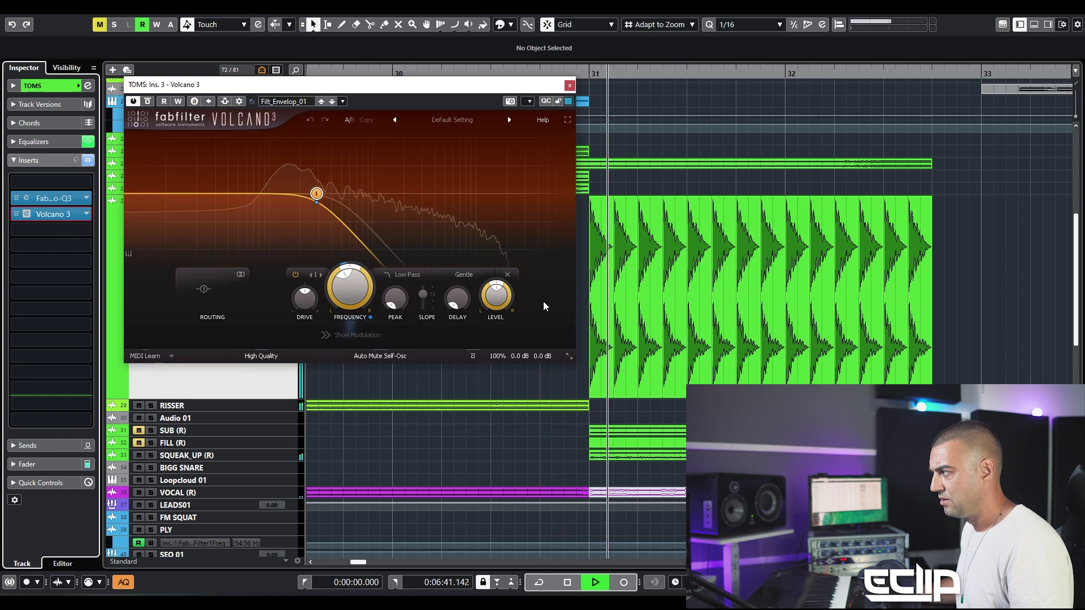
key("space")
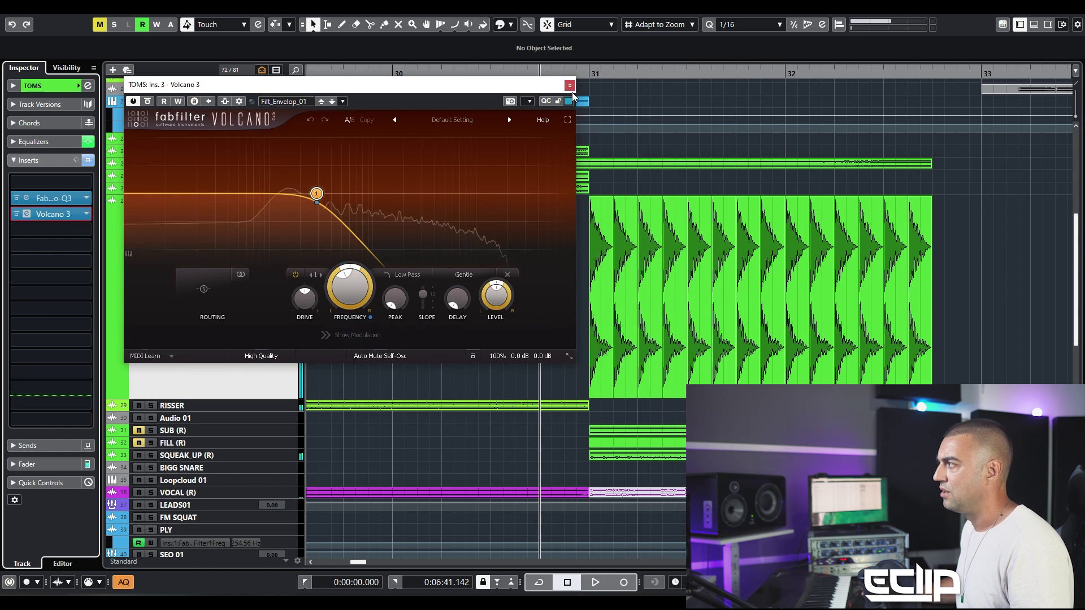
left_click(147, 101)
key("space")
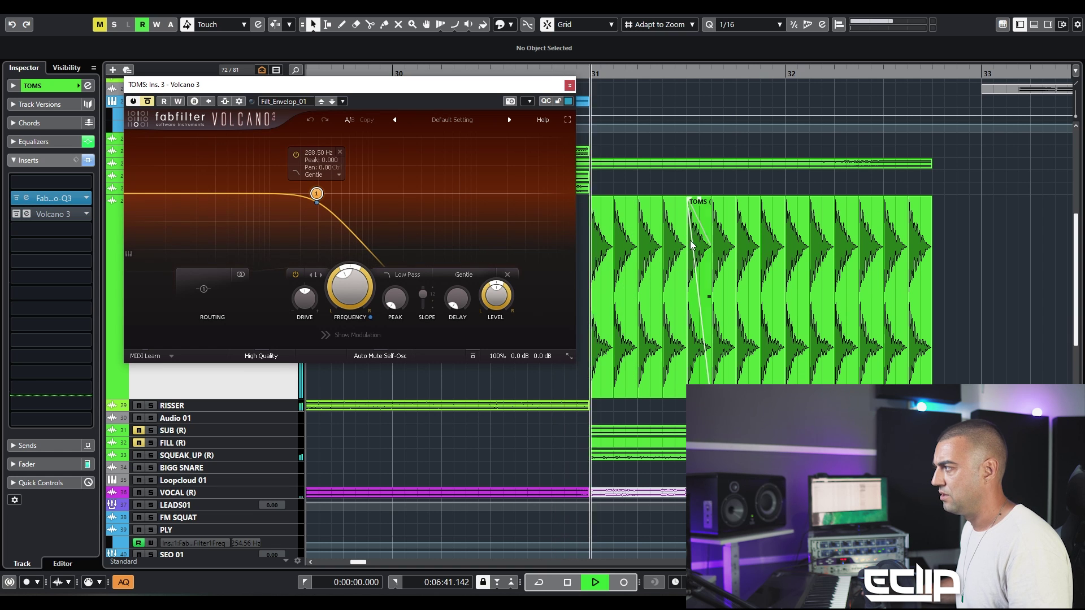
left_click(569, 85)
key("space")
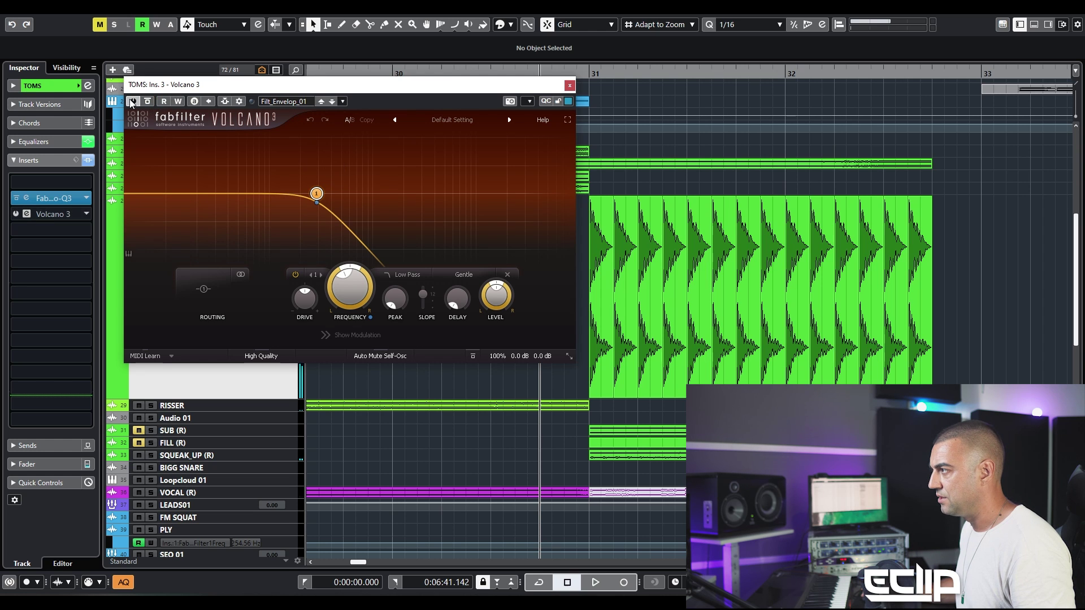
Step: Remove the EG 1 modulation from the Volcano 3 filter and set its low pass to about 496 Hz with peak 0.384
left_click(343, 335)
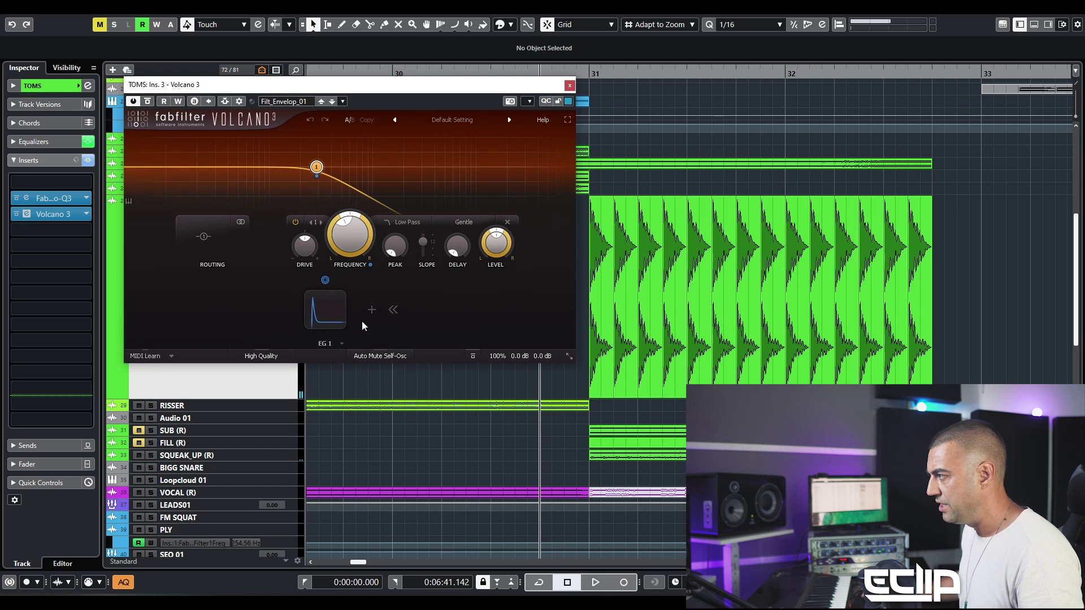
left_click(340, 296)
left_click_drag(314, 201, 481, 154)
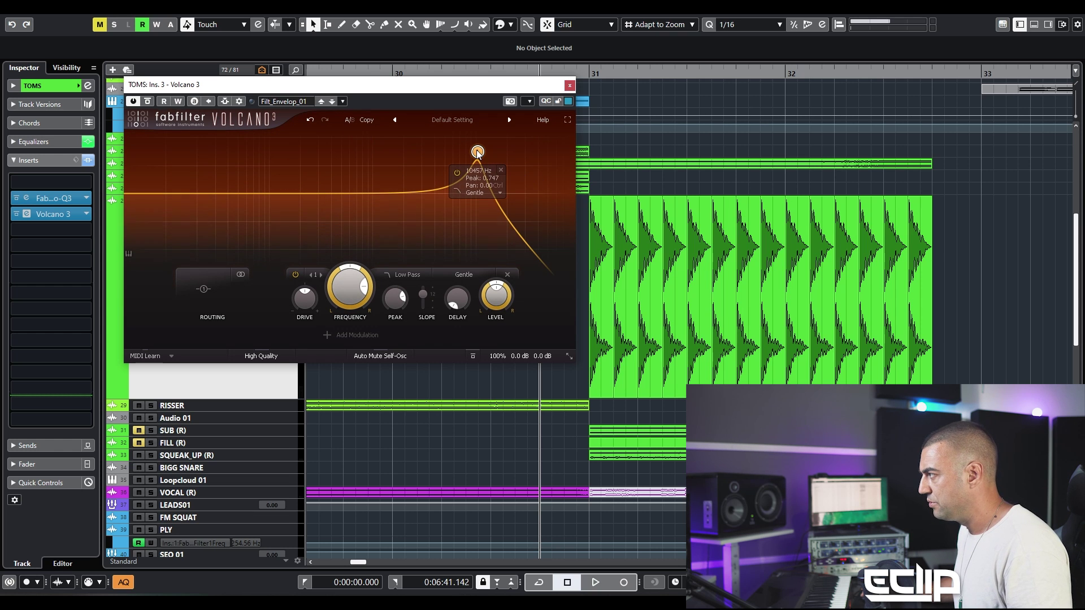
left_click_drag(477, 152, 339, 173)
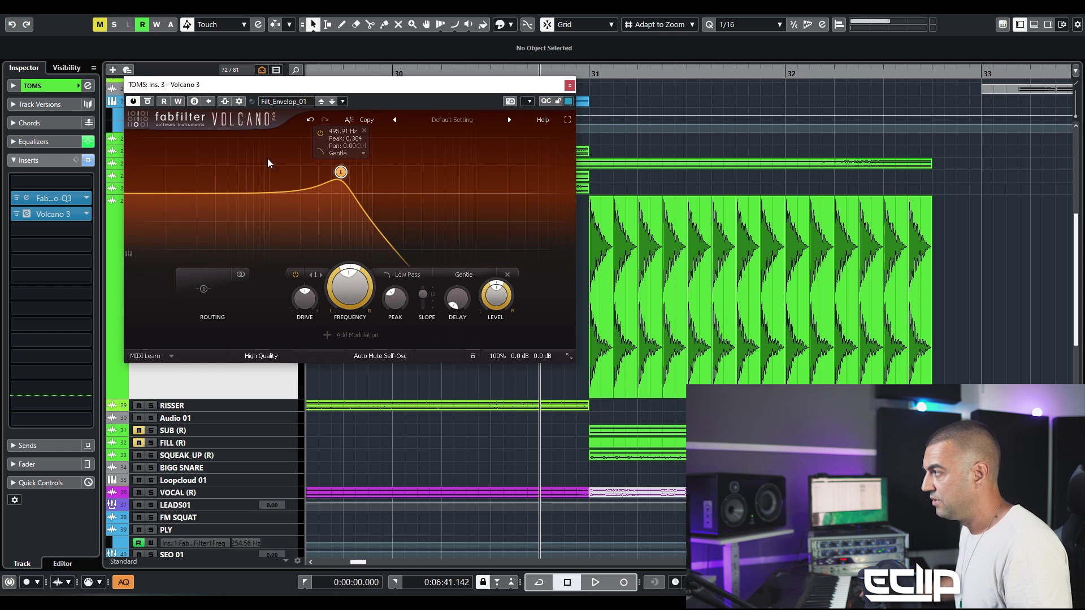
Step: Record a rising Volcano 3 filter frequency automation over the tom roll, sweeping up to 75616 Hz
left_click_drag(357, 300, 410, 177)
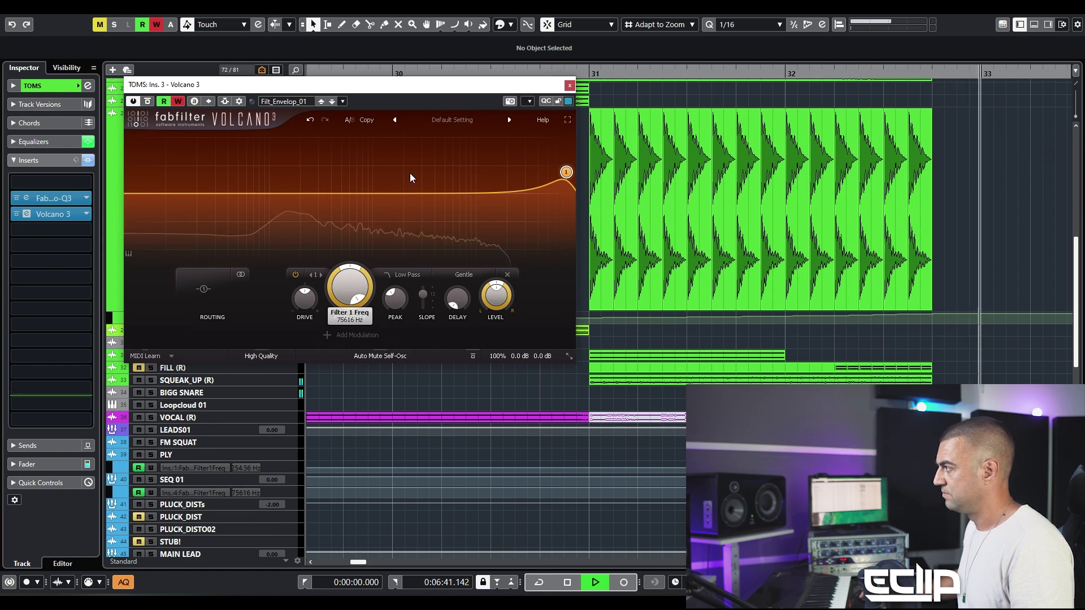
left_click(569, 85)
key("space")
Step: Transpose all the tom hits in the roll by -5 and play them
left_click(593, 169)
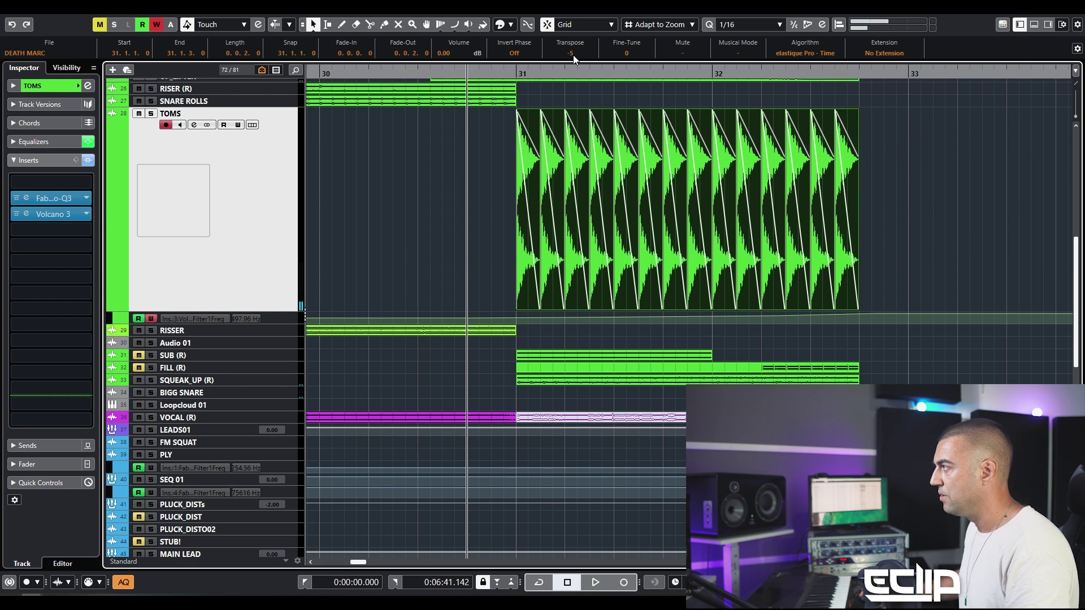
key("space")
left_click(465, 181)
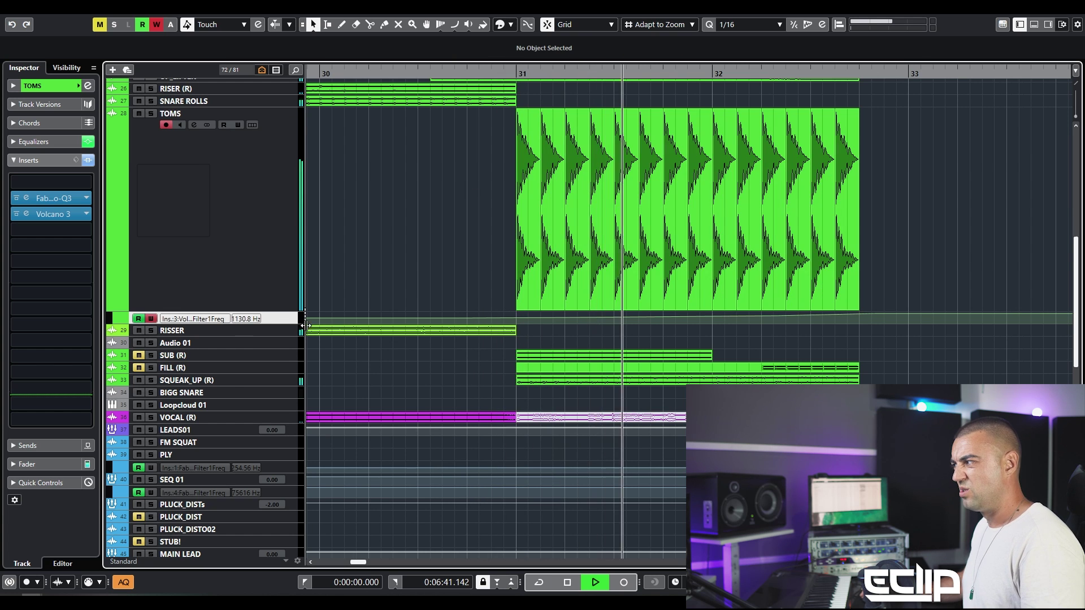
Step: Lower the filter frequency automation point at bar 31 and delete the points between it and the top of the sweep
left_click(287, 324)
left_click_drag(521, 414, 515, 450)
left_click_drag(537, 385, 704, 445)
key("Delete")
key("Delete")
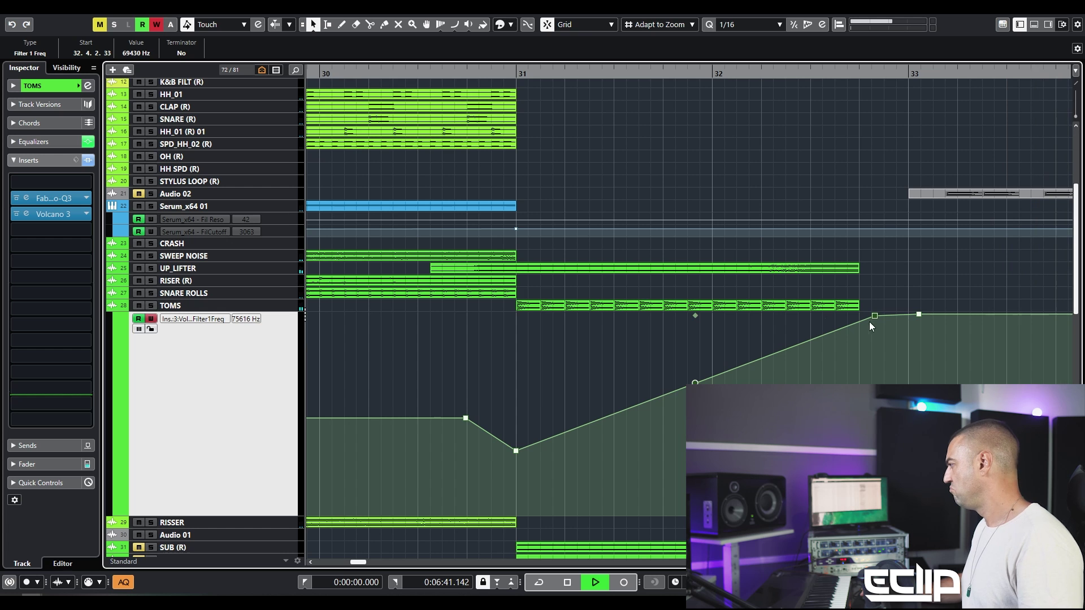
Step: Align the filter sweep's upper point with 32.4.1 and reshape the ramp with a downward curve and a lower start
left_click_drag(875, 314, 859, 315)
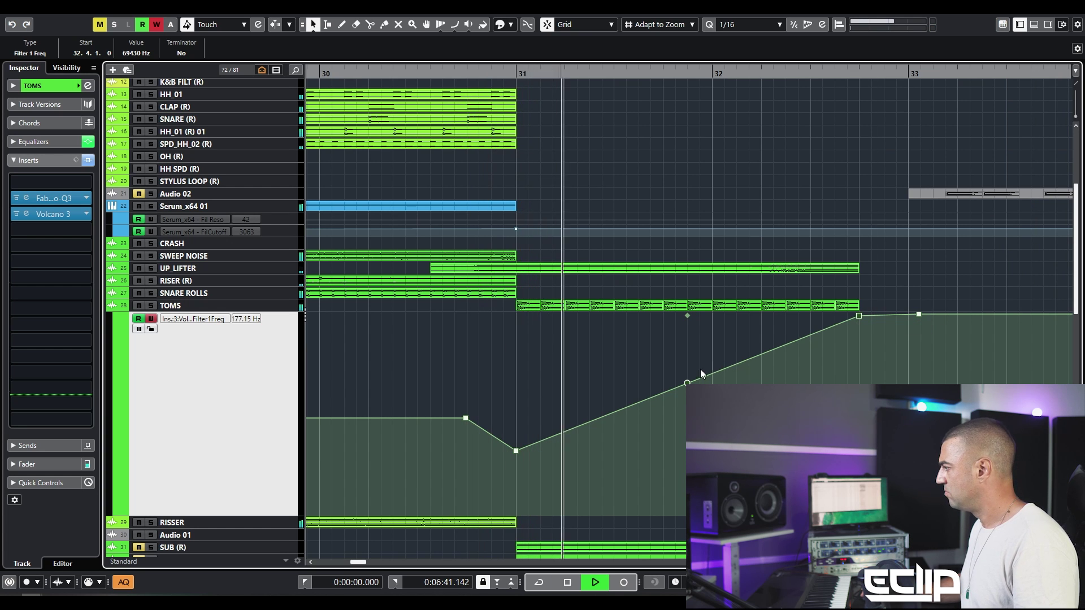
left_click_drag(687, 383, 687, 421)
left_click_drag(516, 451, 523, 465)
Step: Shorten the fade-outs of all the tom hits to 0.0.0.81
left_click(271, 306)
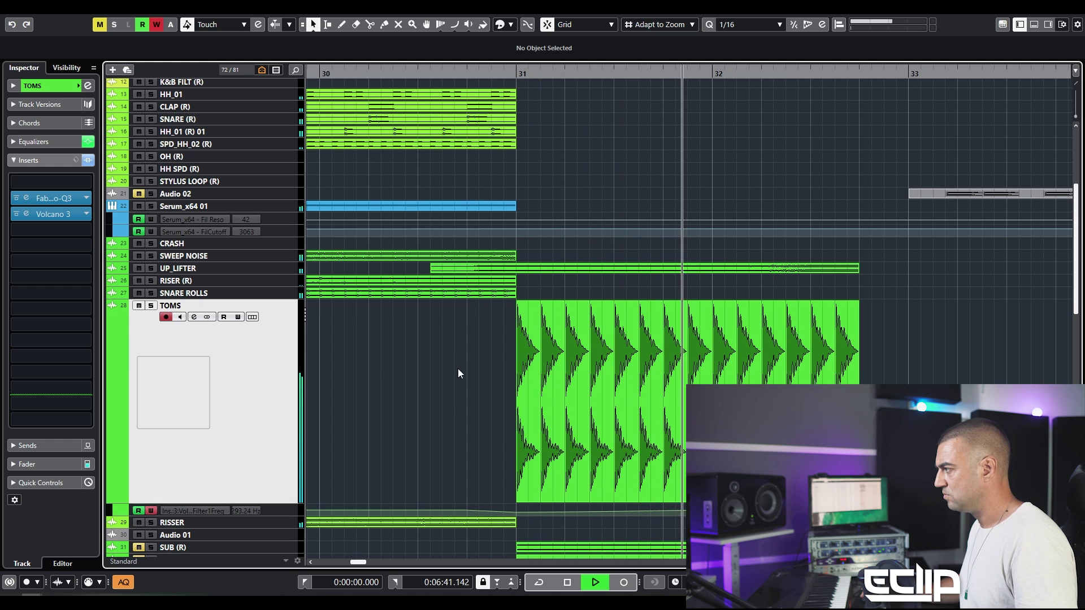
left_click(631, 334)
key("space")
scroll(517, 336, "up", 5)
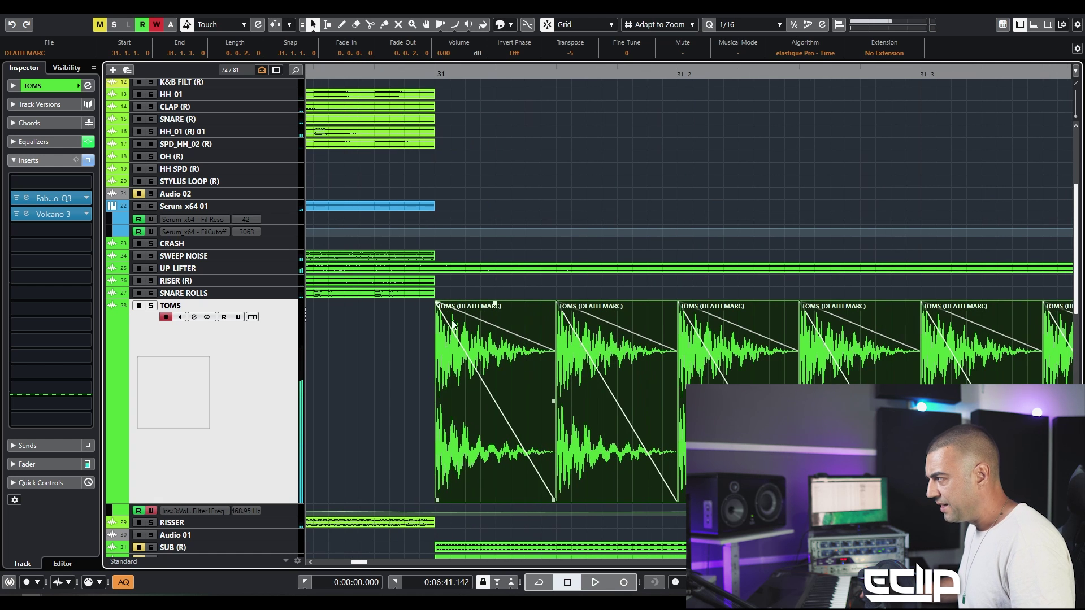
mouse_move(526, 323)
left_mouse_down()
mouse_move(553, 323)
mouse_move(515, 324)
left_mouse_up()
Step: Play the tom roll into bar 33 to check the shortened fades and the filter sweep
key("space")
key("g")
key("g")
key("g")
key("g")
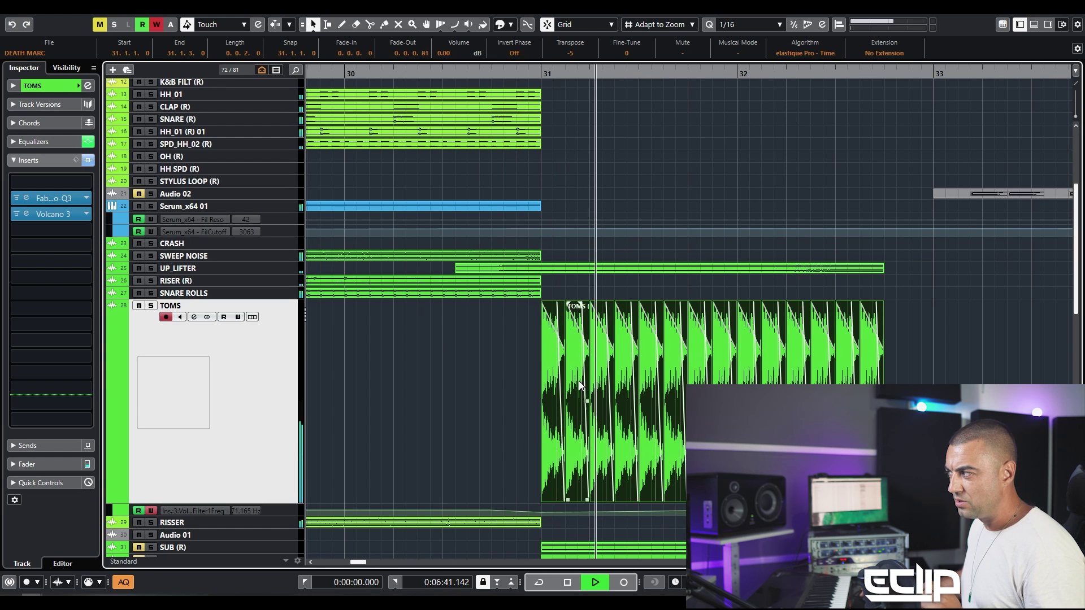
key("g")
key("g")
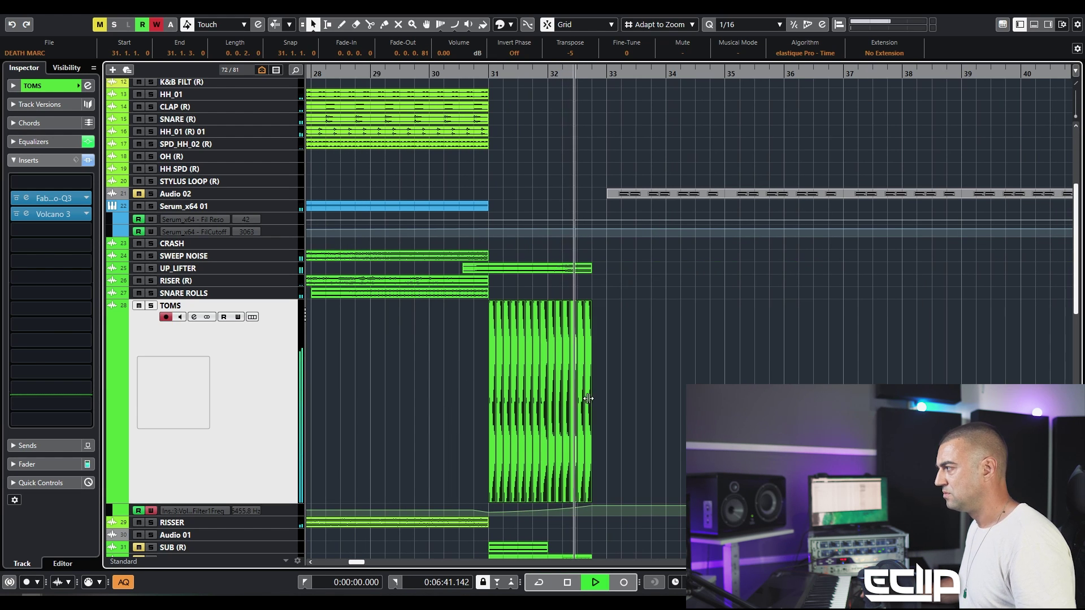
left_click(656, 319)
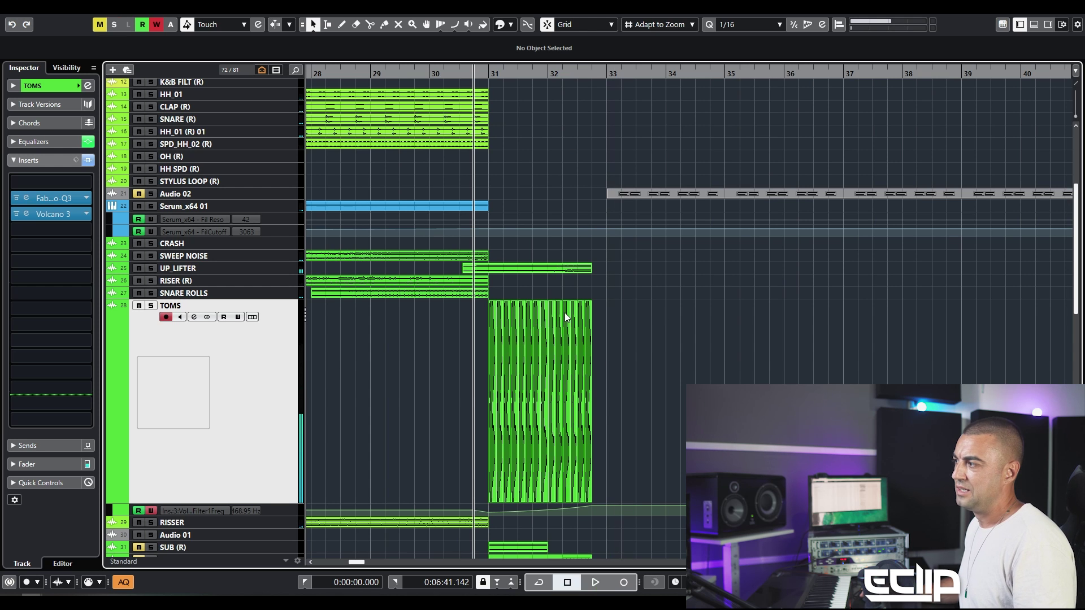
Step: Turn off the low-cut filter on the TOMS channel and play the tom roll to hear its low end
key("e")
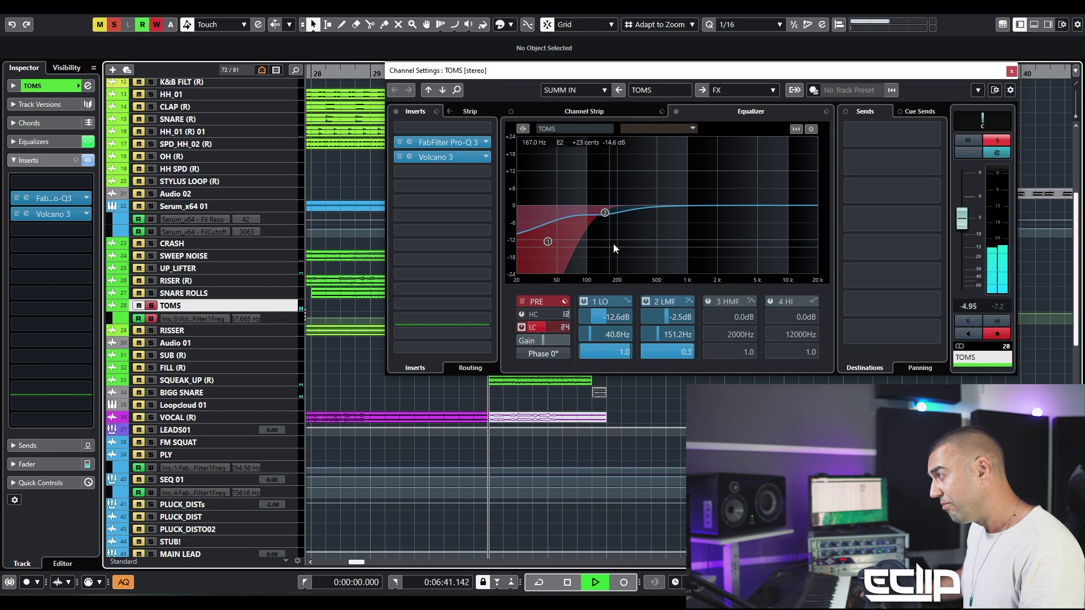
key("space")
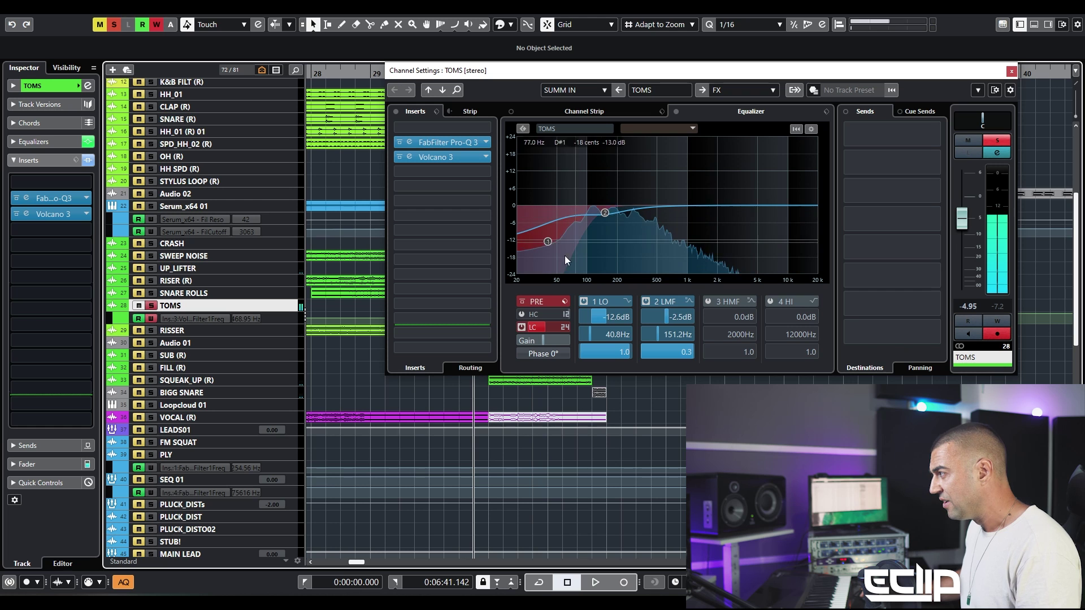
left_click(521, 328)
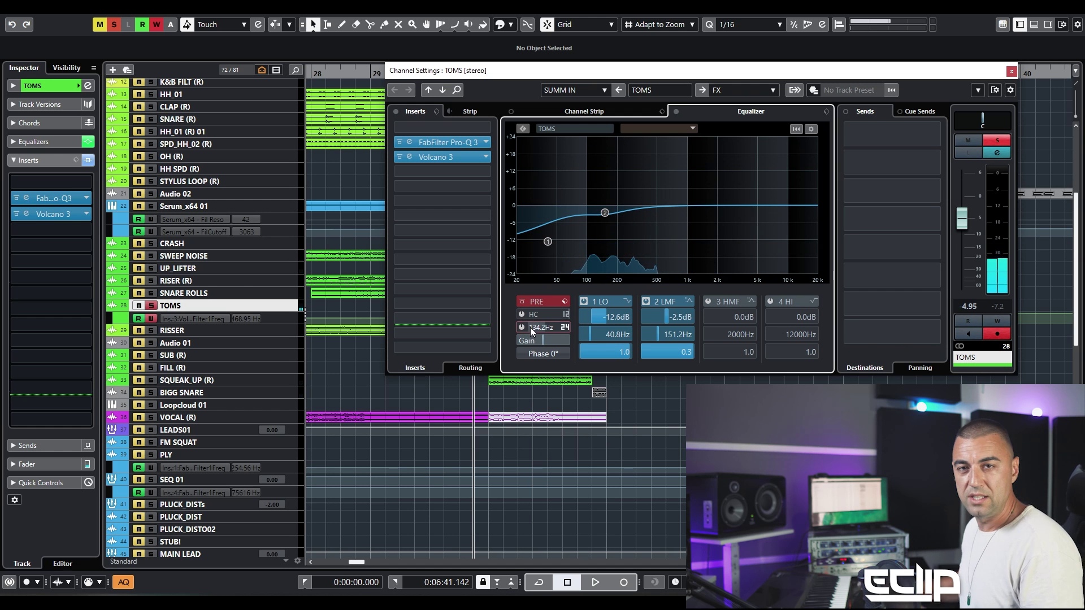
mouse_move(529, 327)
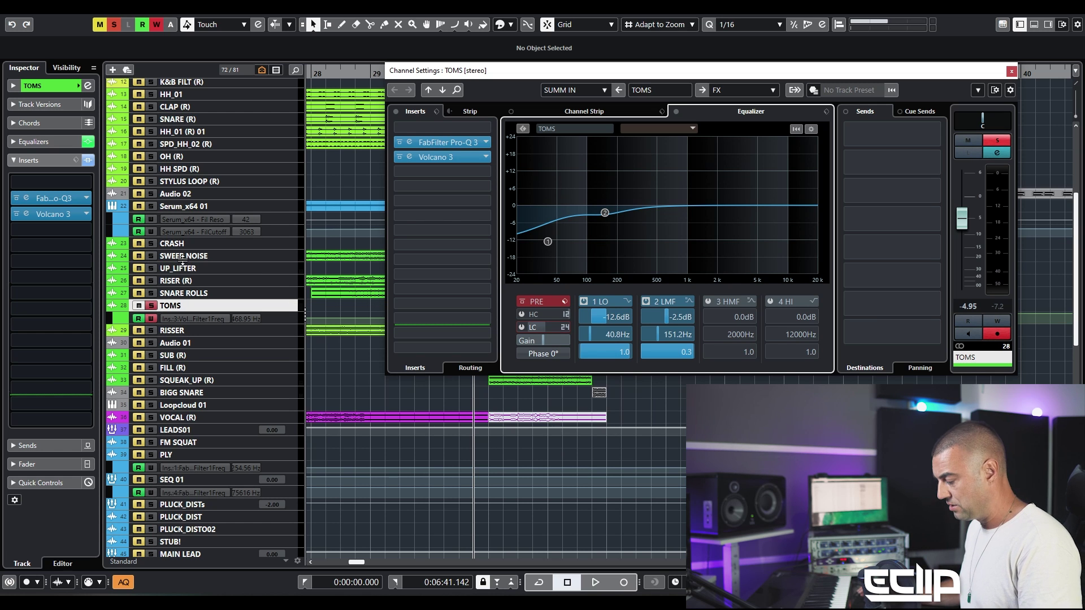
key("space")
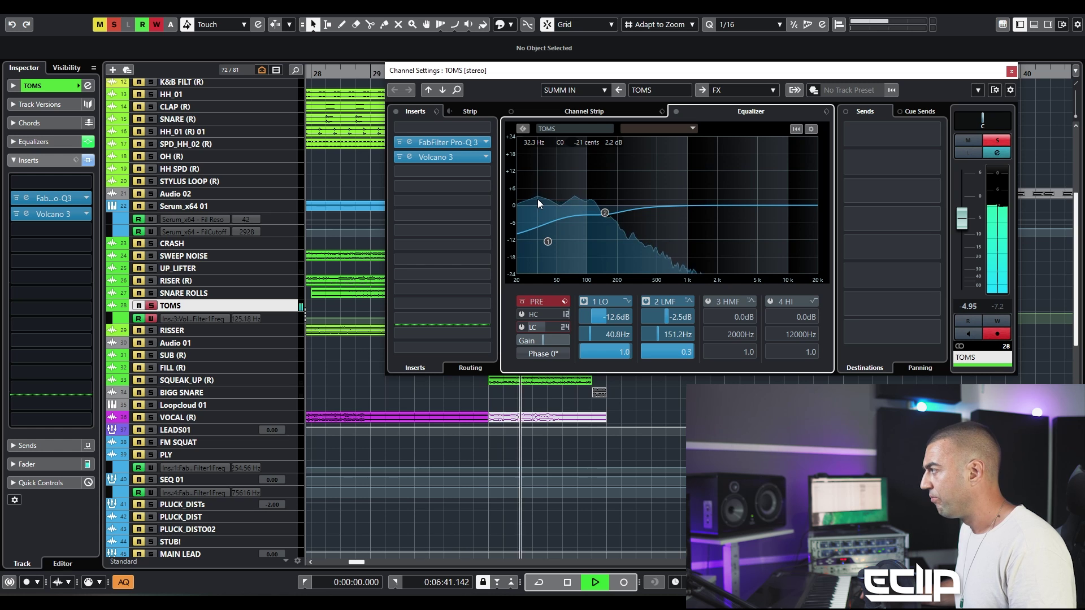
key("space")
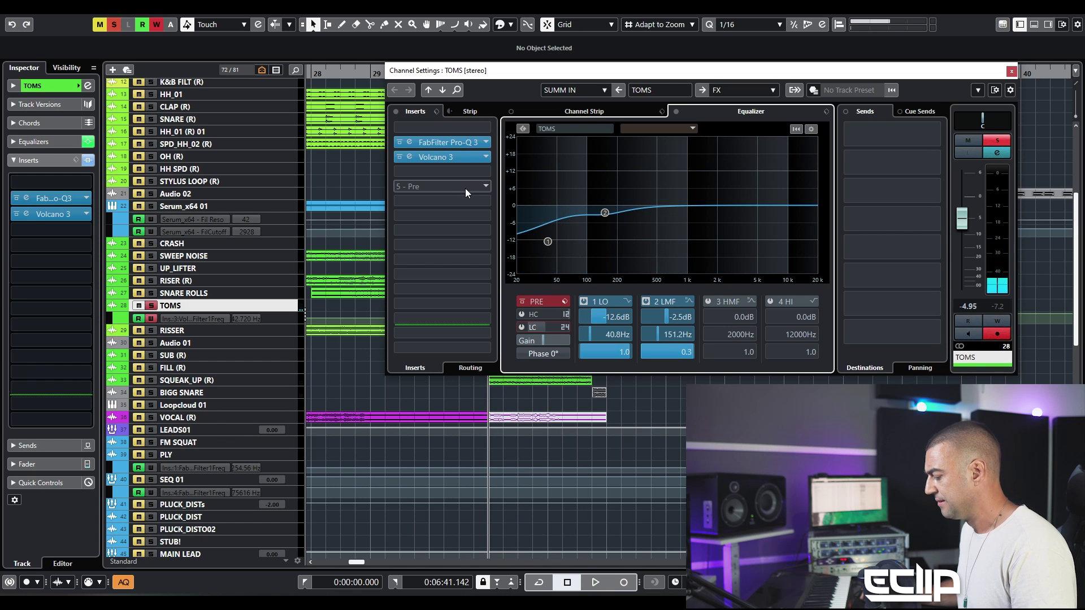
Step: Transpose all the tom hits upward until the first hit is at 1, playing the roll to judge the pitch
left_click_drag(690, 70, 991, 196)
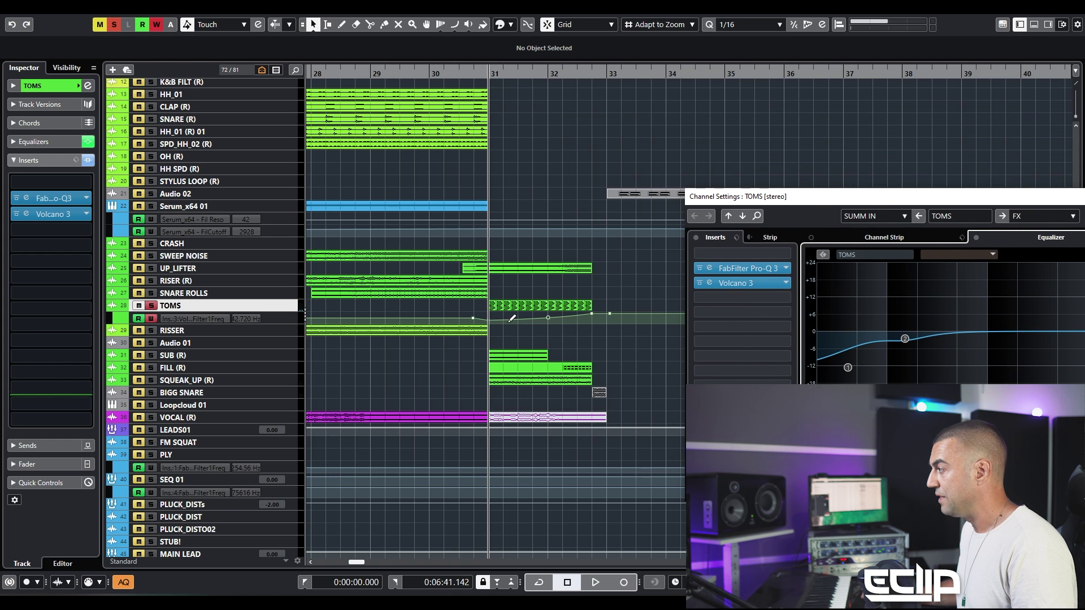
left_click(489, 306)
scroll(568, 56, "up", 5)
key("space")
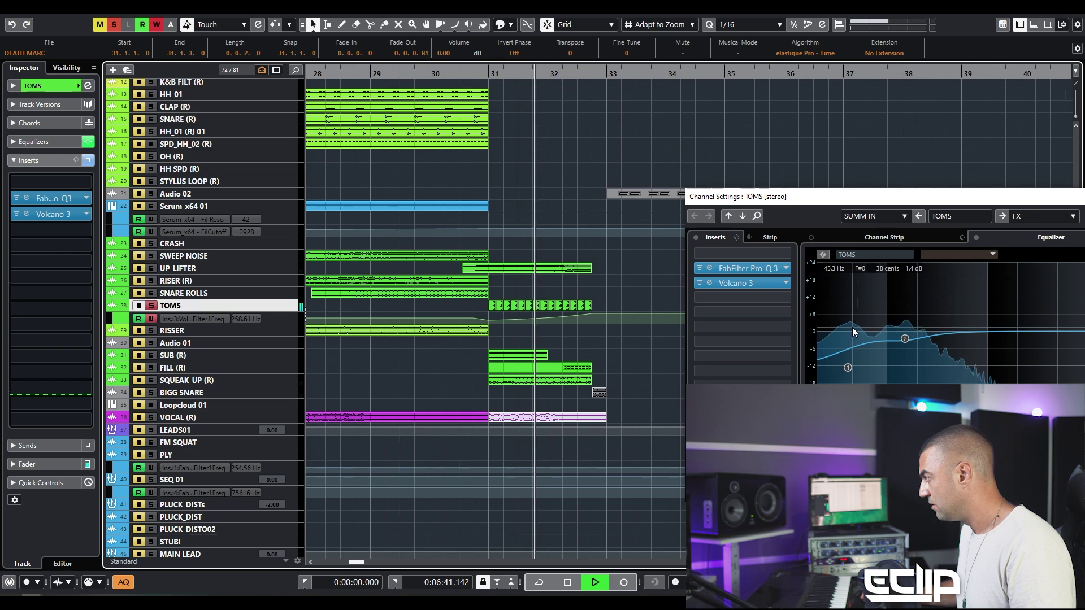
key("space")
key("space")
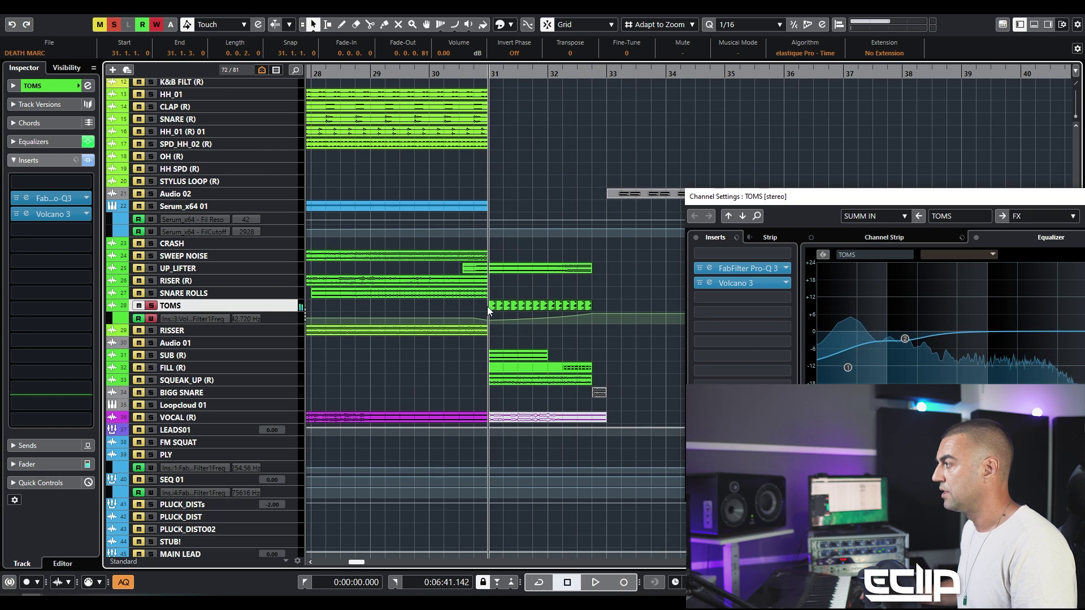
scroll(567, 55, "up", 1)
key("space")
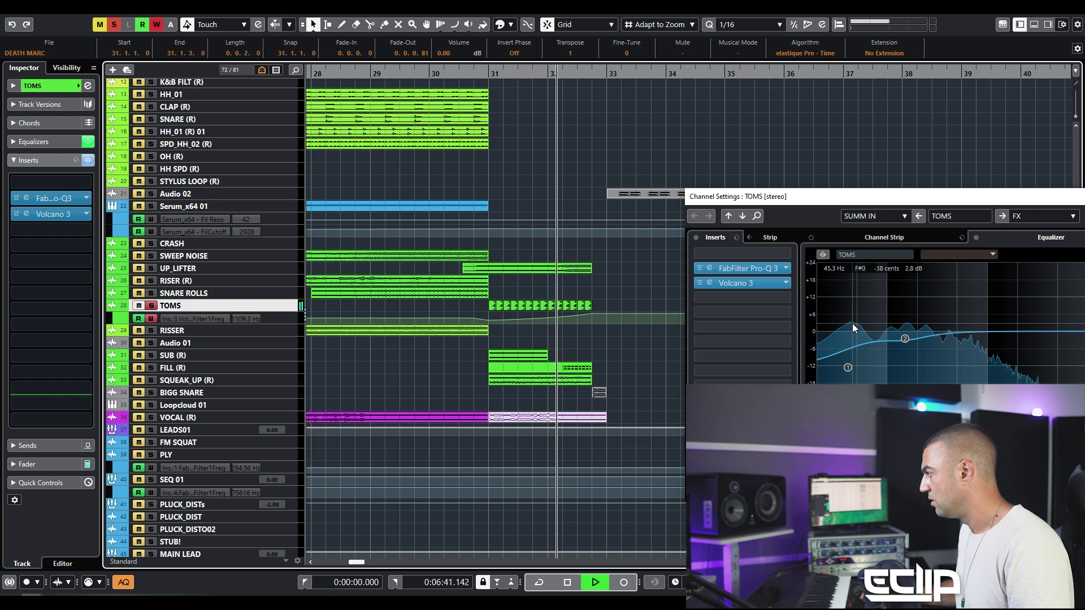
key("space")
Step: Unsolo the toms and, while the mix plays, re-enable their low-cut filter at 72.4 Hz
left_click(150, 305)
left_click(146, 321)
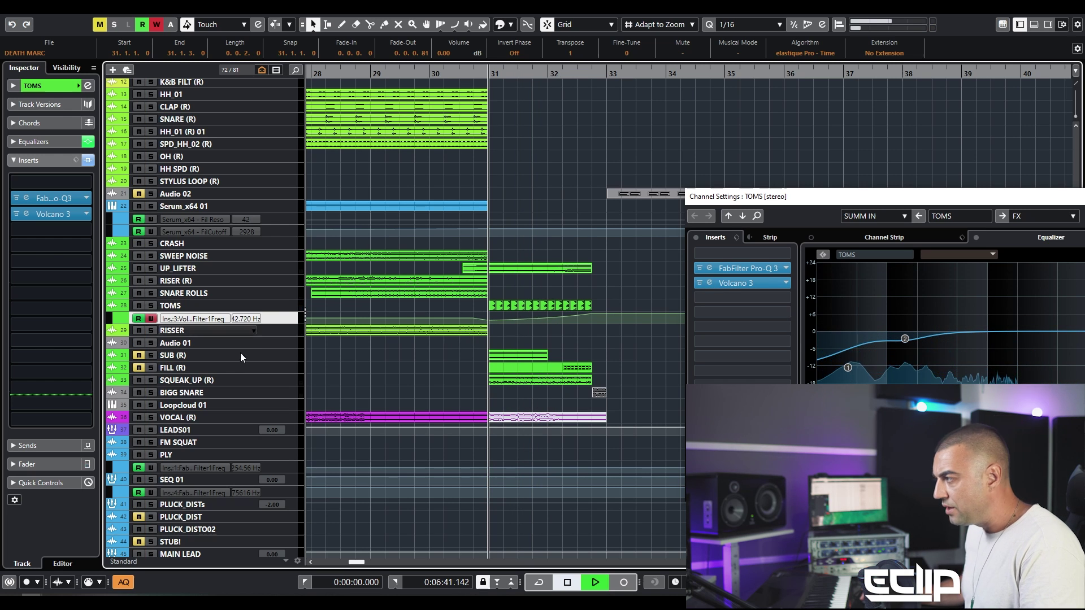
key("space")
left_click_drag(803, 198, 353, 186)
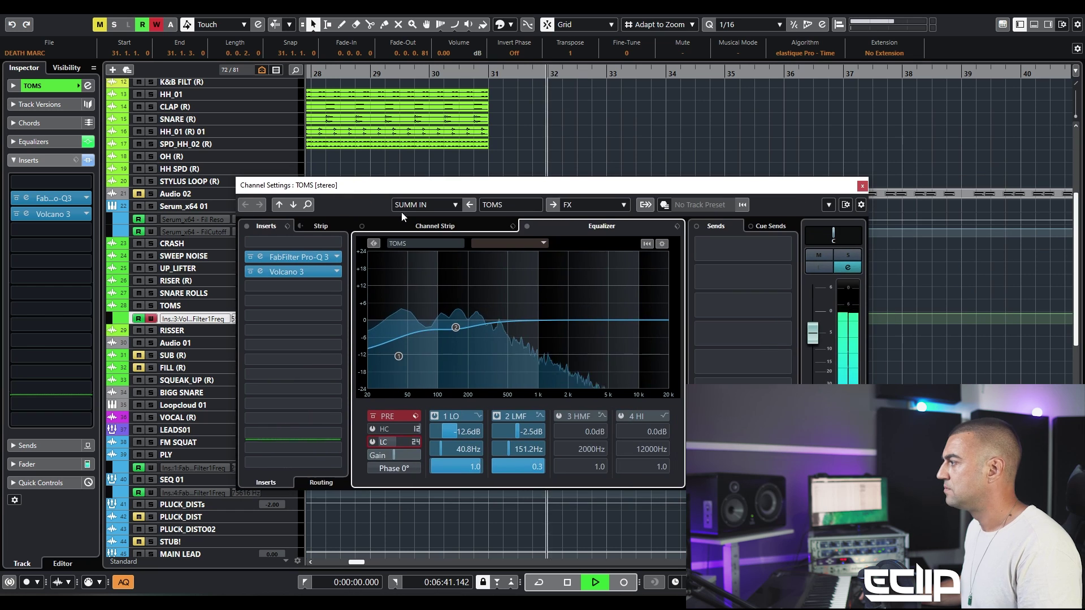
left_click(372, 441)
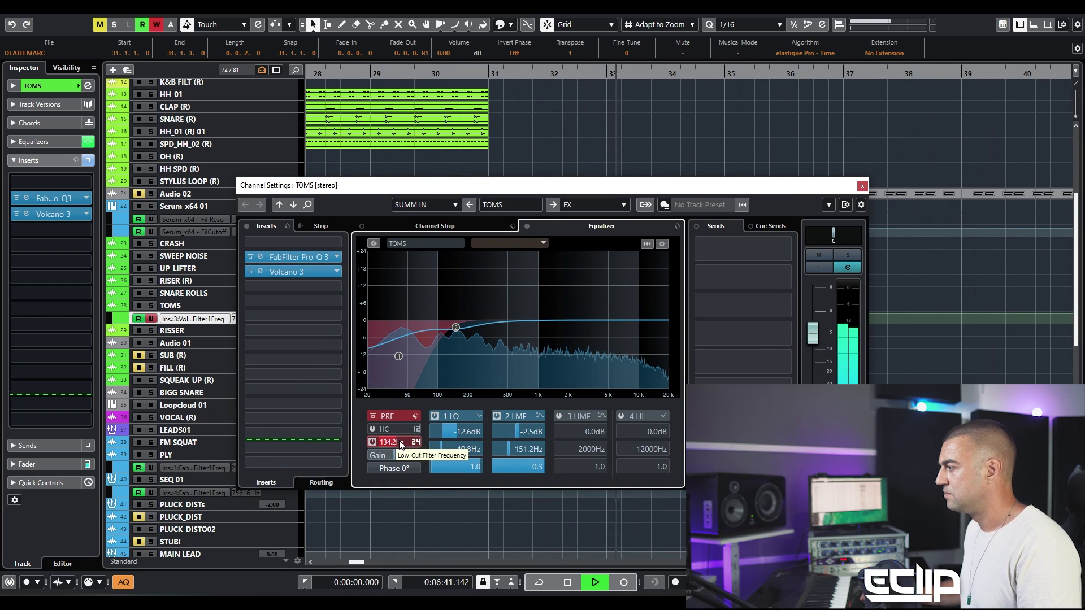
scroll(398, 439, "down", 5)
scroll(399, 440, "up", 2)
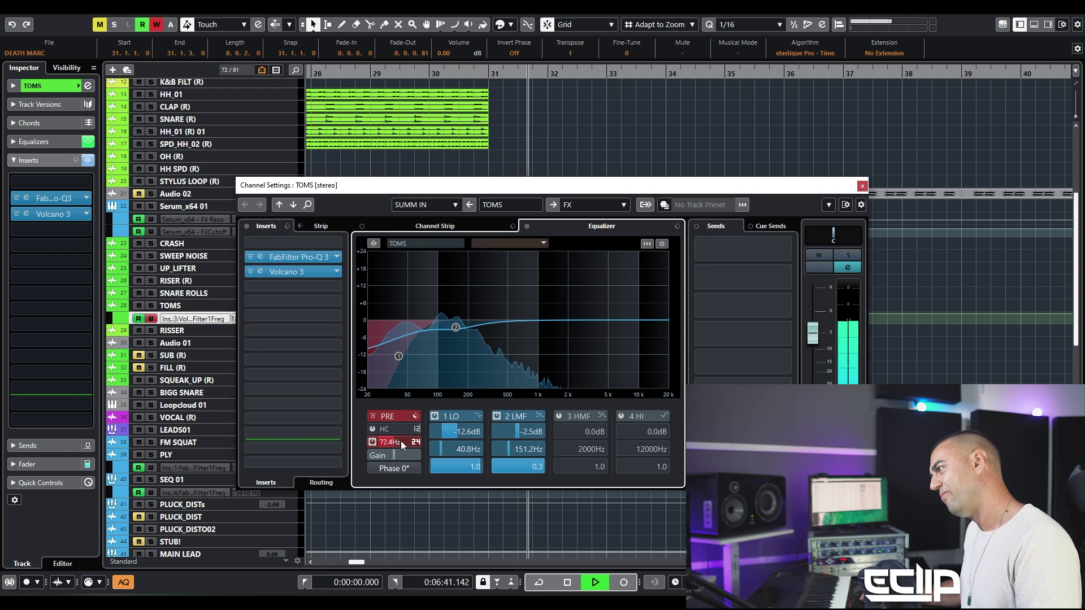
left_click(861, 187)
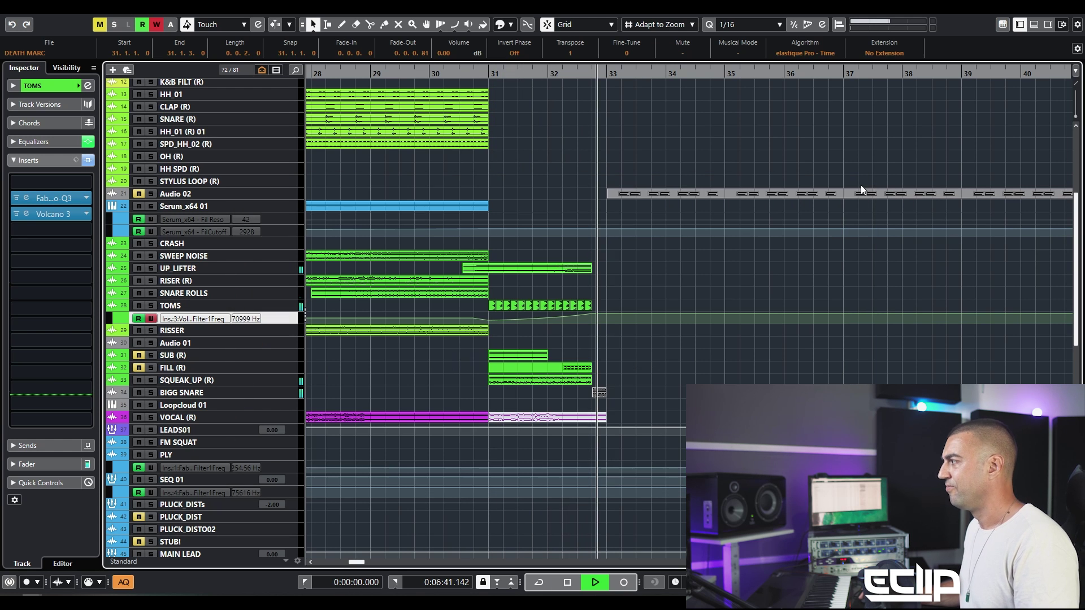
Step: Move the TOMS channel's low-mid EQ band to 58.6 Hz at -6.3 dB and play the roll with it
key("space")
key("space")
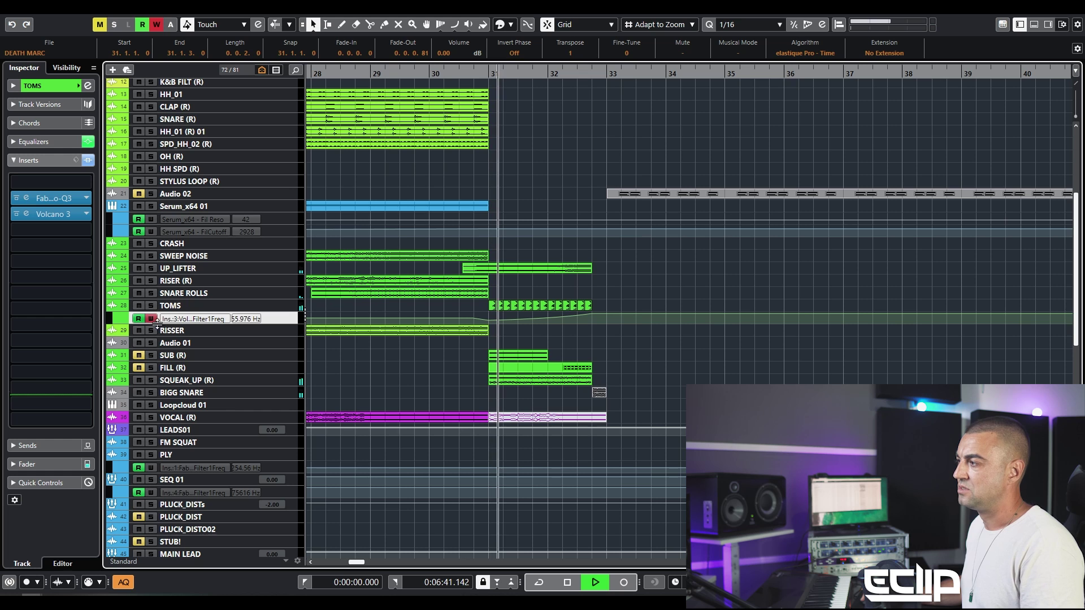
key("e")
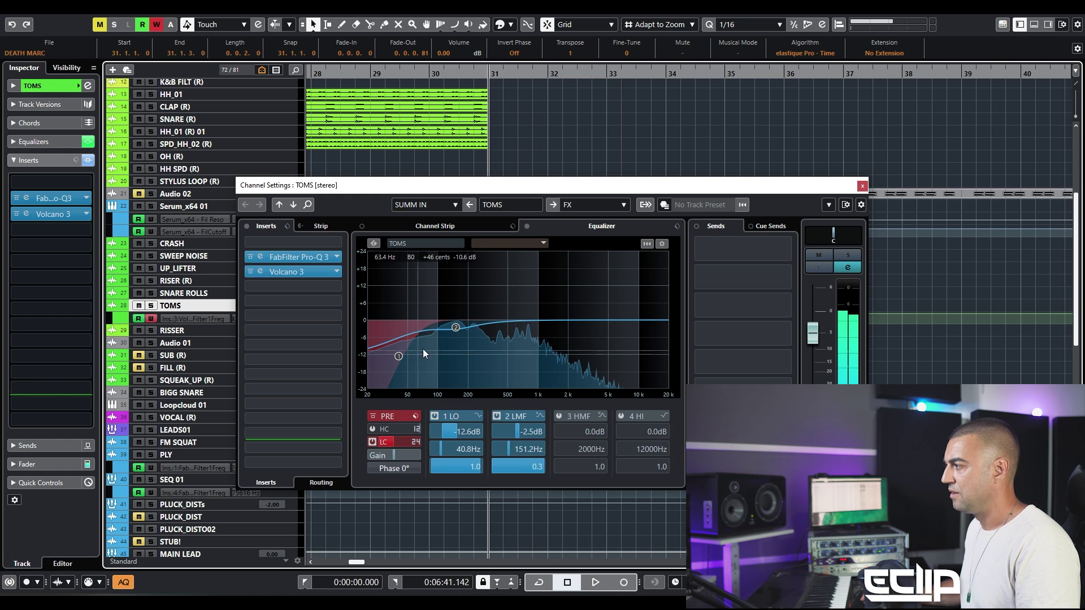
key("space")
left_click_drag(456, 327, 416, 341)
key("space")
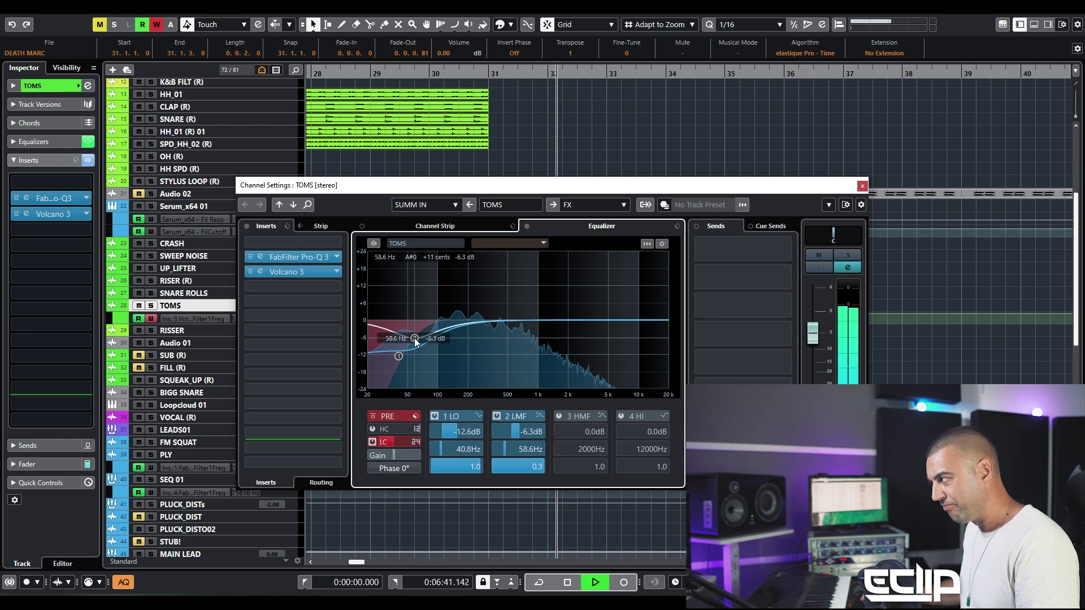
key("space")
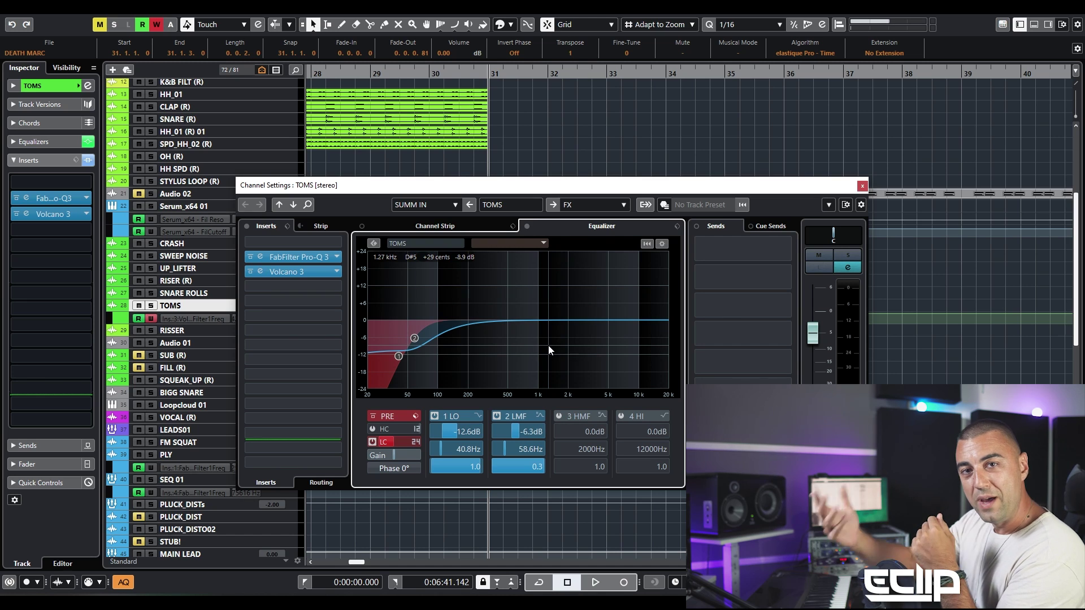
Step: Close the TOMS channel settings, deselect the hits and disable automation writing on the filter frequency lane
left_click(862, 186)
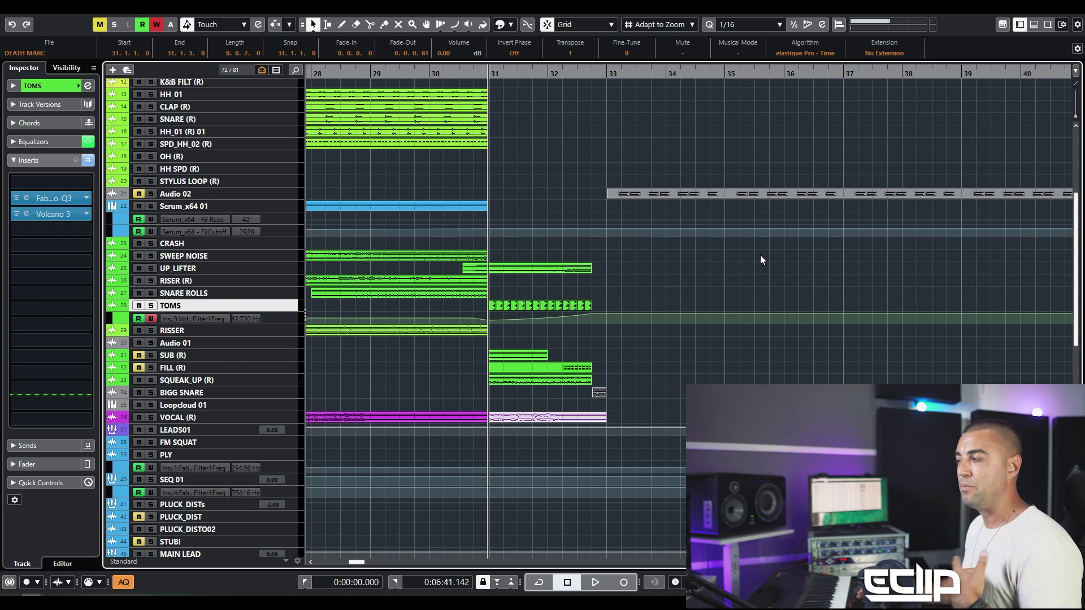
left_click(641, 298)
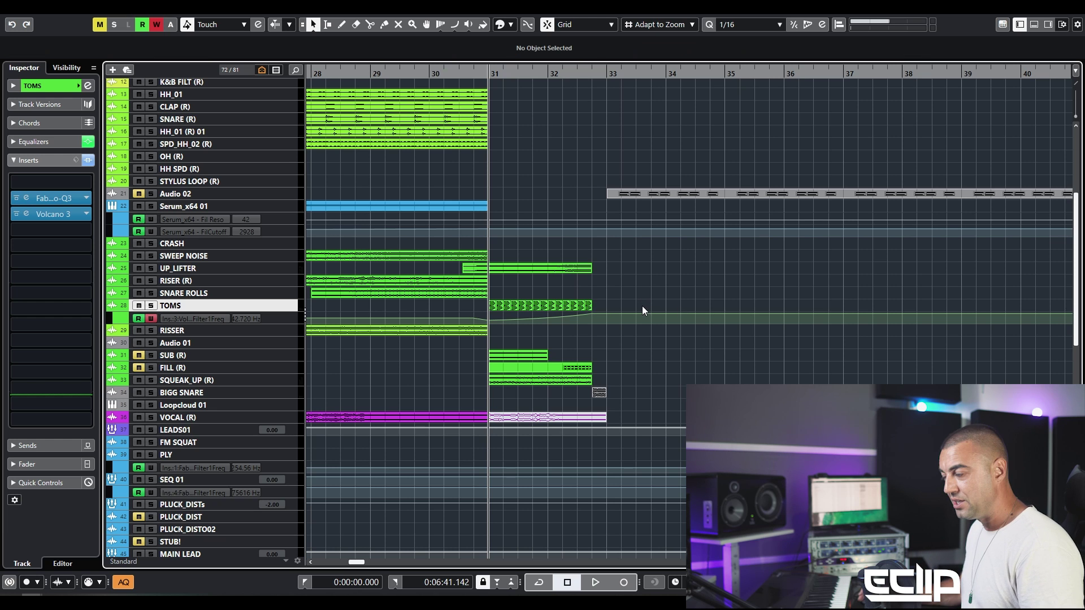
left_click(151, 318)
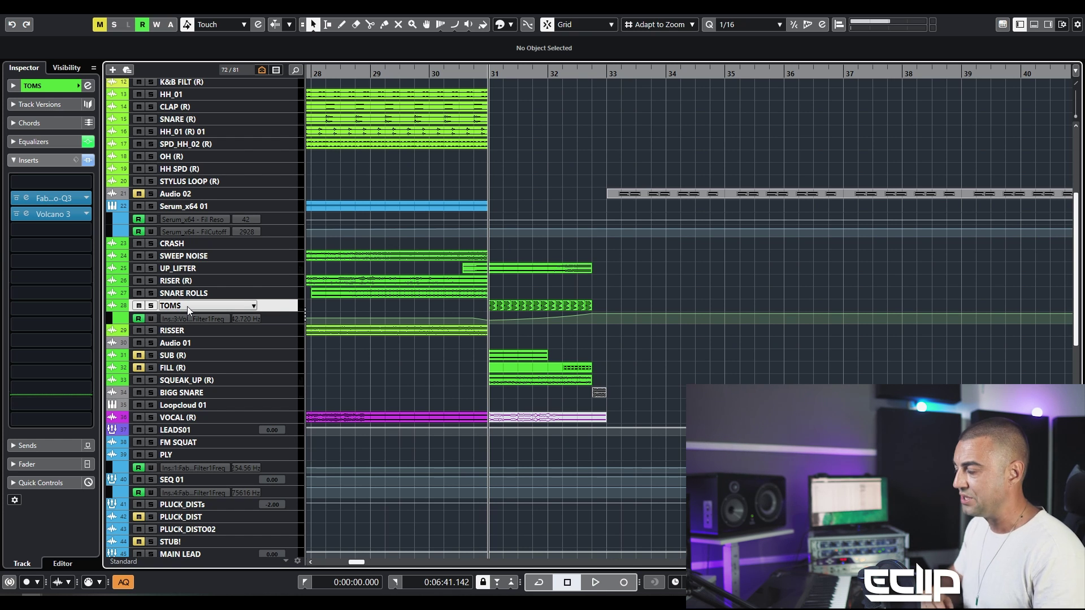
Step: Play the full mix from around bar 30 into bar 33 to check the tom roll in the transition
key("space")
key("g")
key("g")
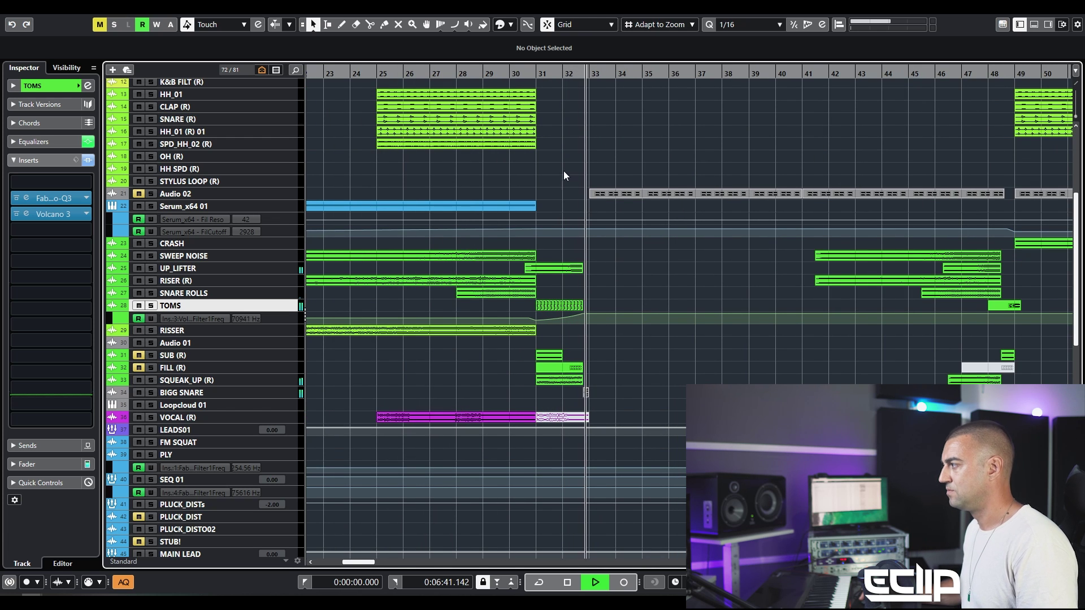
left_click(505, 73)
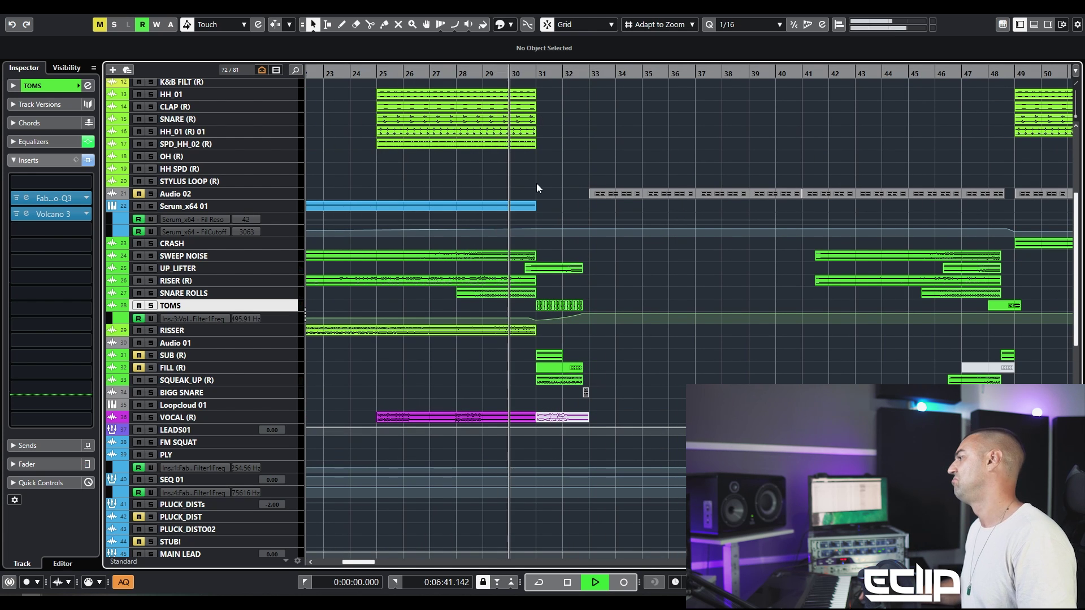
key("h")
key("h")
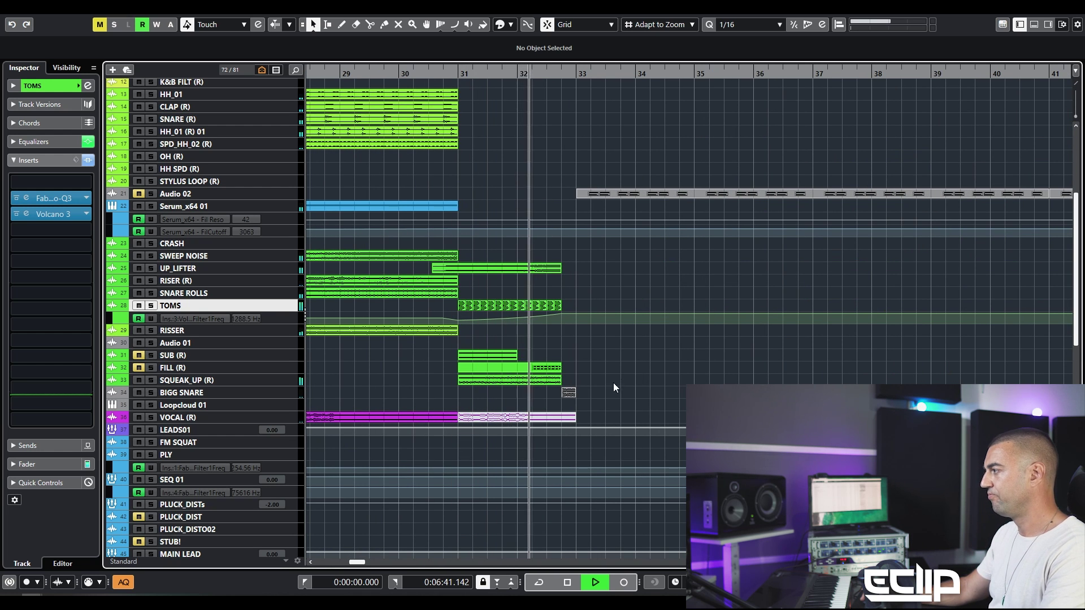
Step: Solo the SQUEAK_UP (R) track and select its audio clip at bar 31
left_click(281, 380)
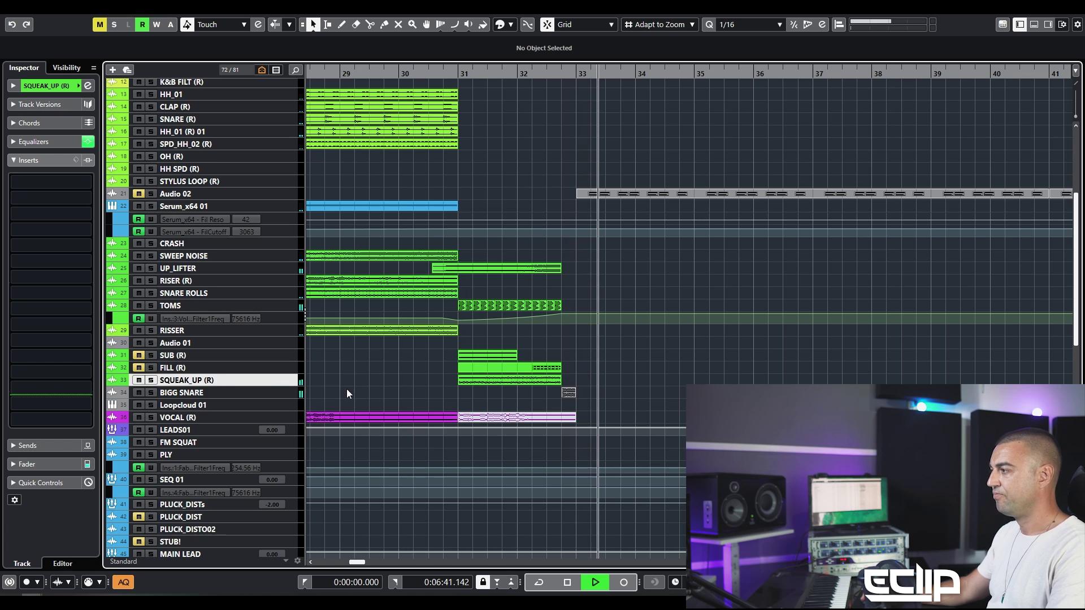
key("s")
key("space")
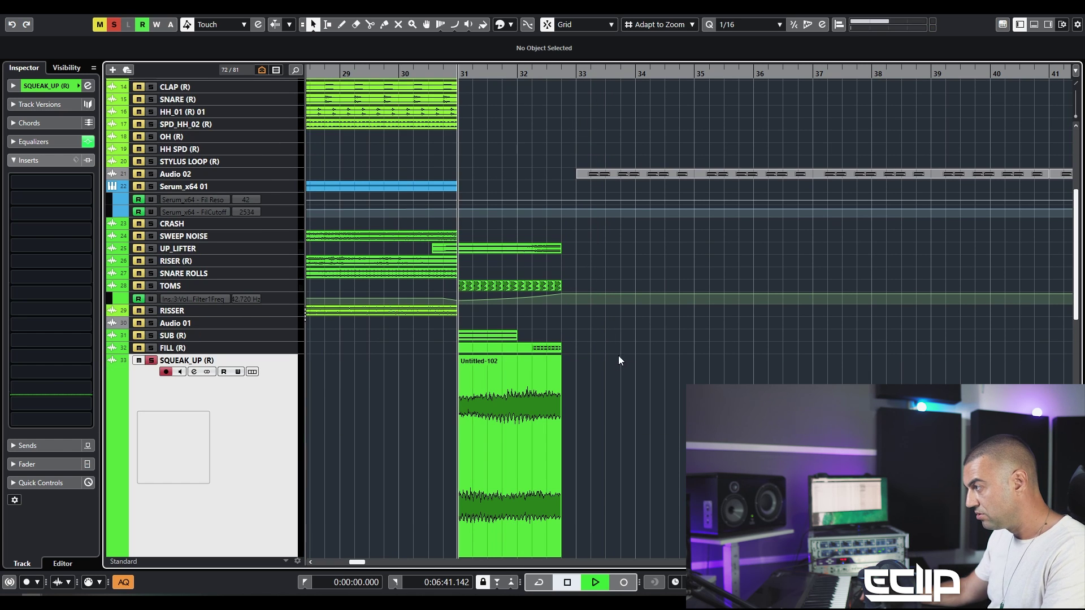
left_click(469, 381)
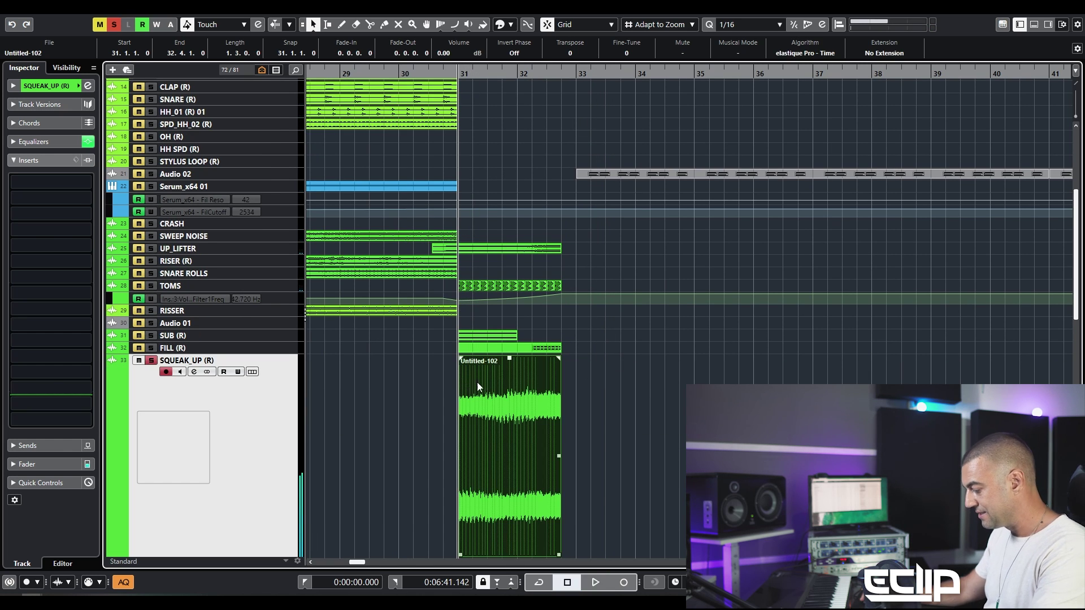
Step: Insert FabFilter Simplon as the first effect on SQUEAK_UP (R) and lower the frequency of its filter 1
left_click(39, 177)
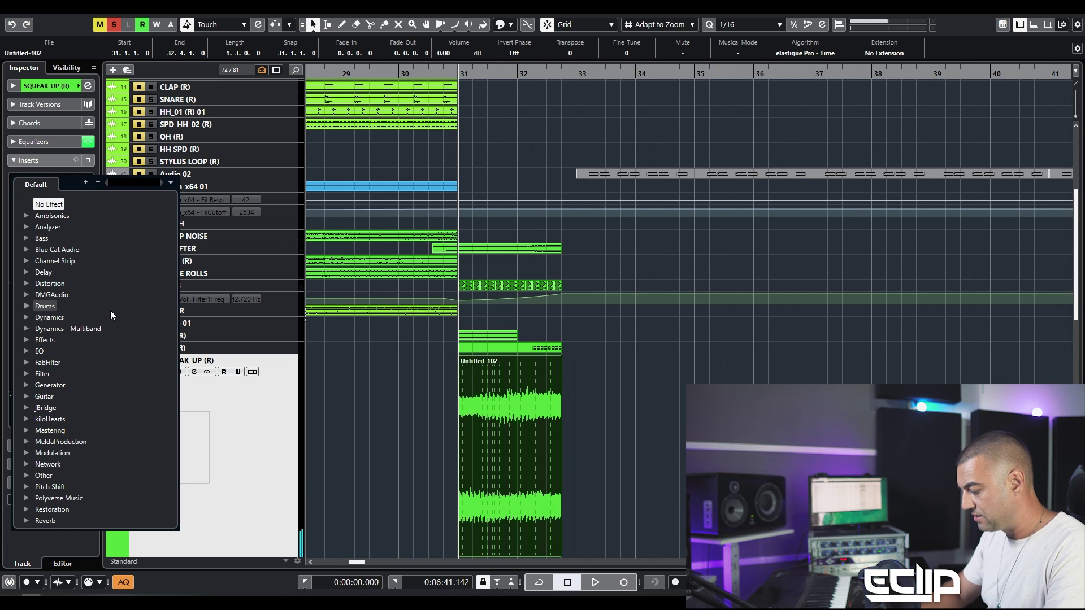
type("simp")
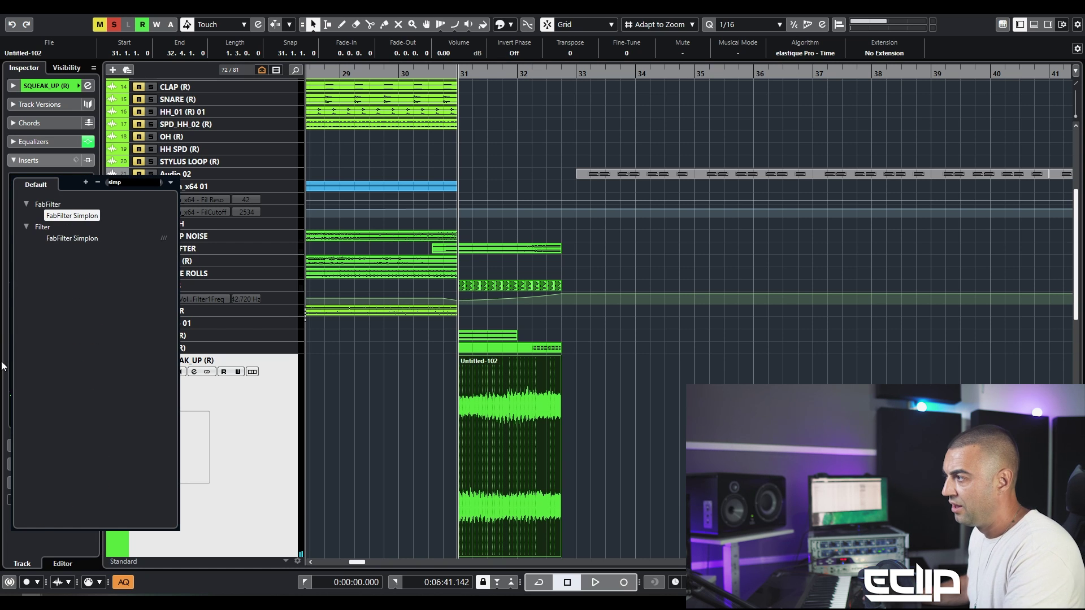
double_click(72, 238)
left_click_drag(558, 318, 439, 291)
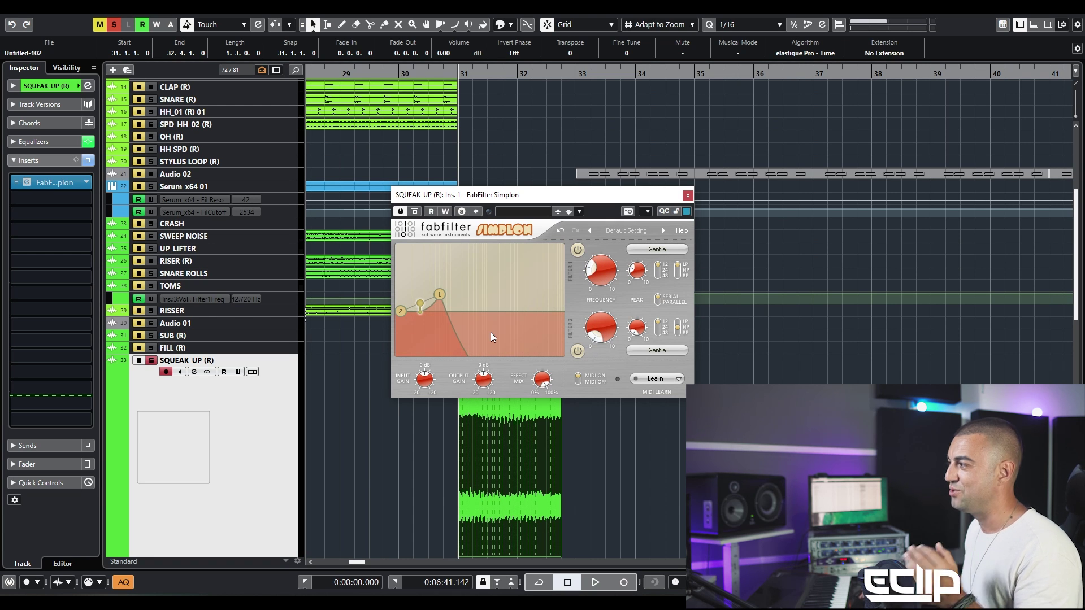
Step: Record a rising filter 1 frequency sweep as automation over the SQUEAK_UP (R) clip from bar 31, ending with writing disabled
left_click(445, 212)
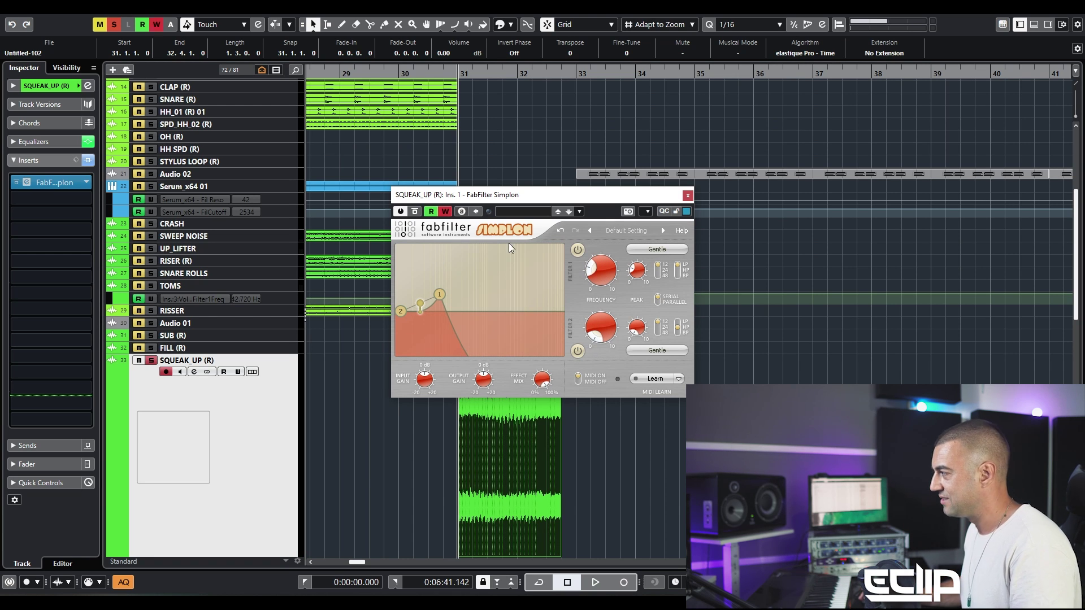
key("space")
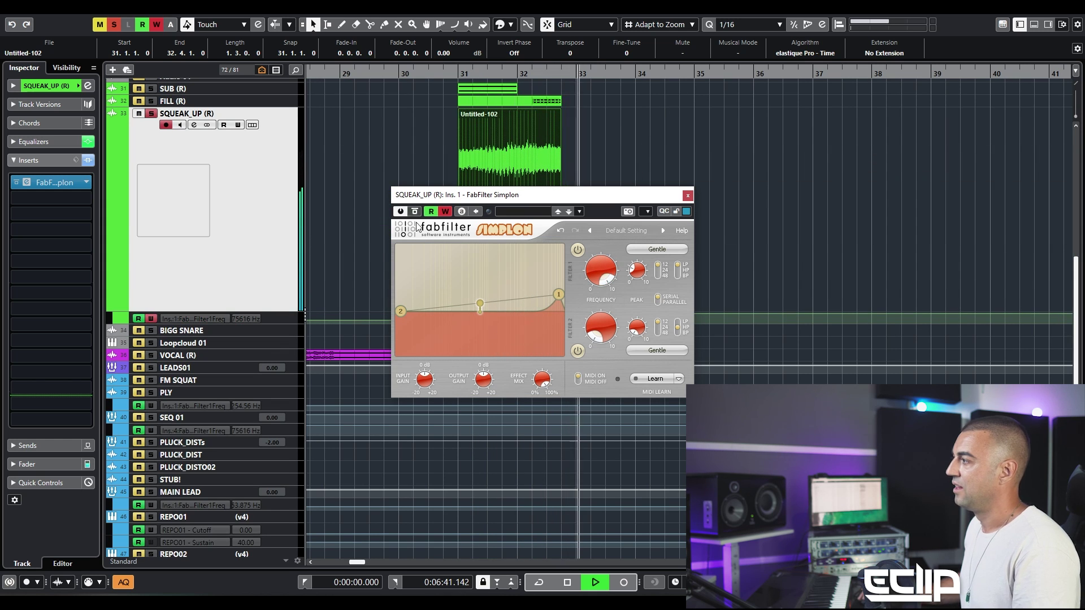
key("space")
left_click(446, 211)
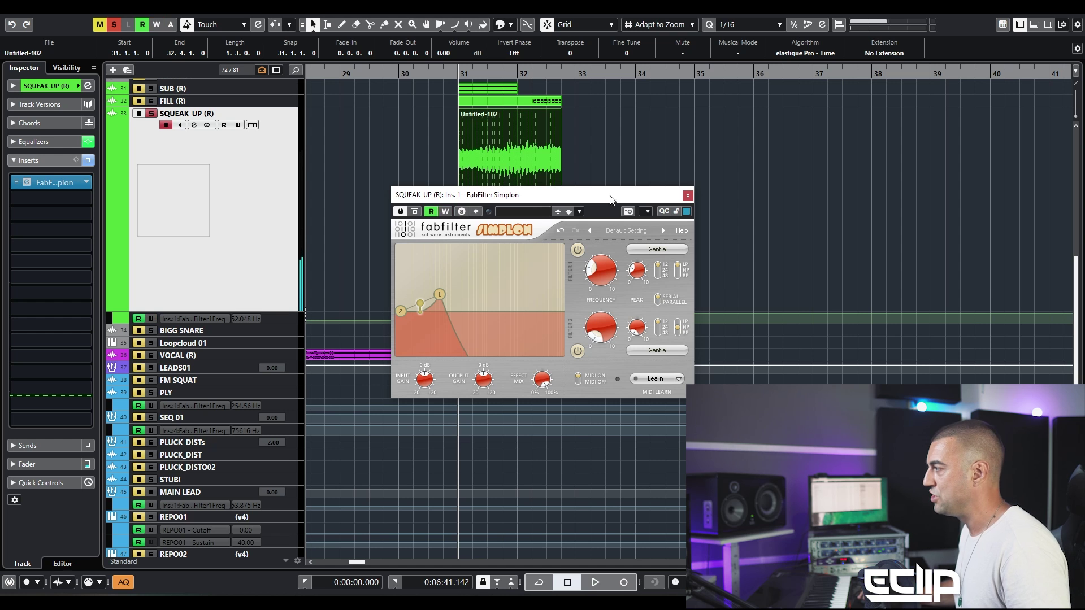
left_click(687, 196)
left_click(288, 320)
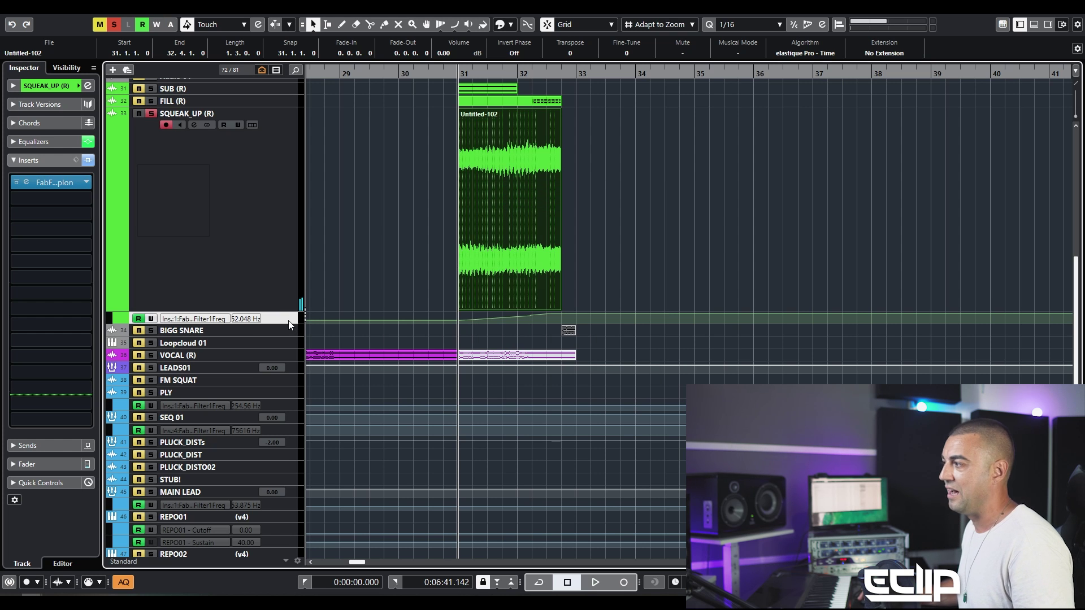
Step: Set the end point of SQUEAK_UP (R)'s filter 1 frequency ramp to 32.4.1 at 75616 Hz and unsolo the track
left_click_drag(547, 154, 566, 135)
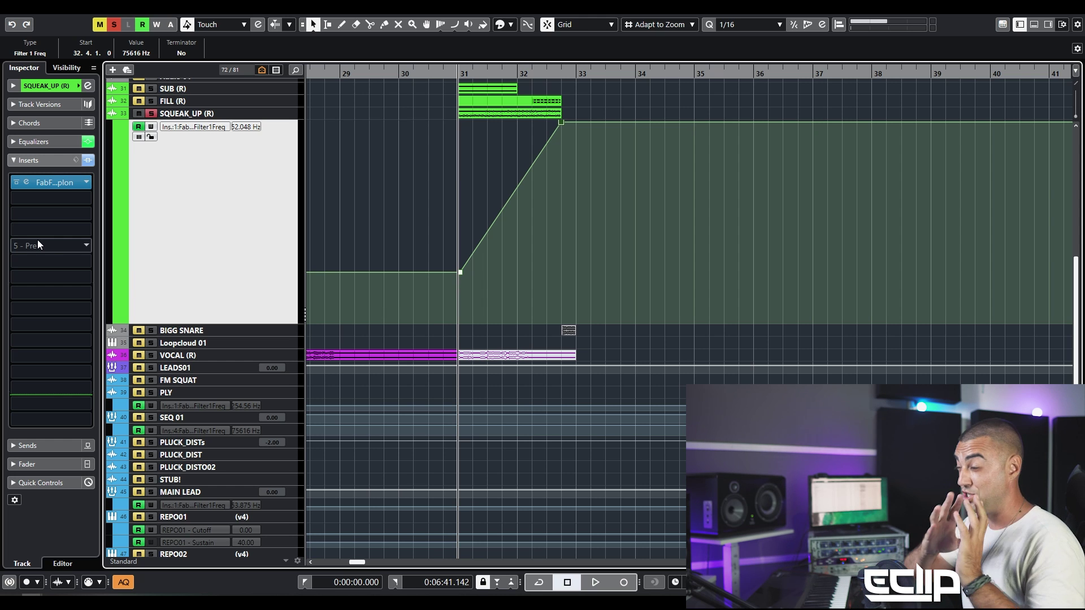
left_click_drag(148, 324, 148, 131)
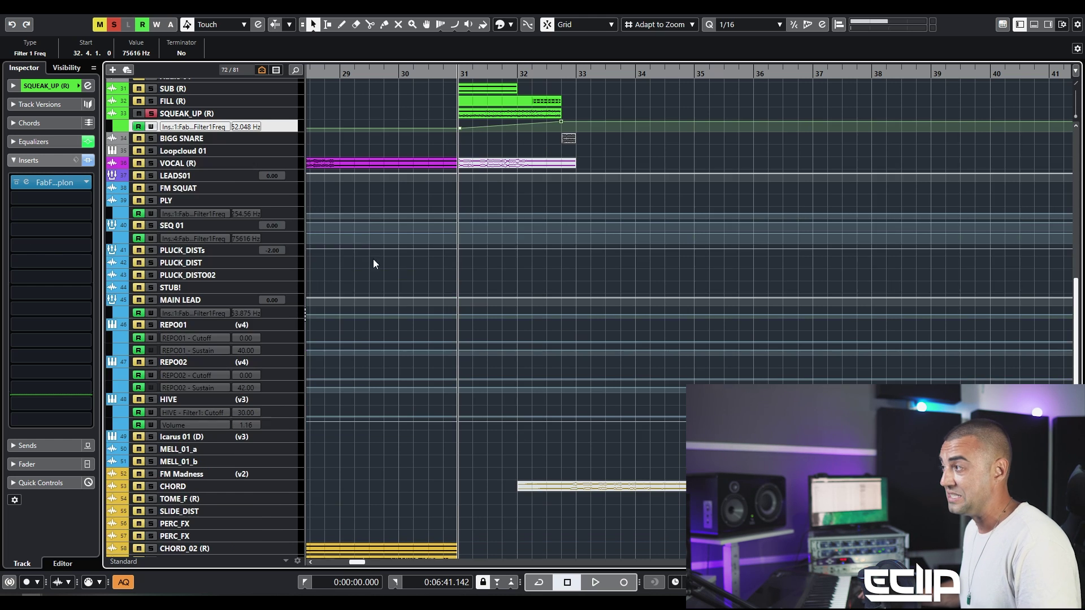
left_click(150, 113)
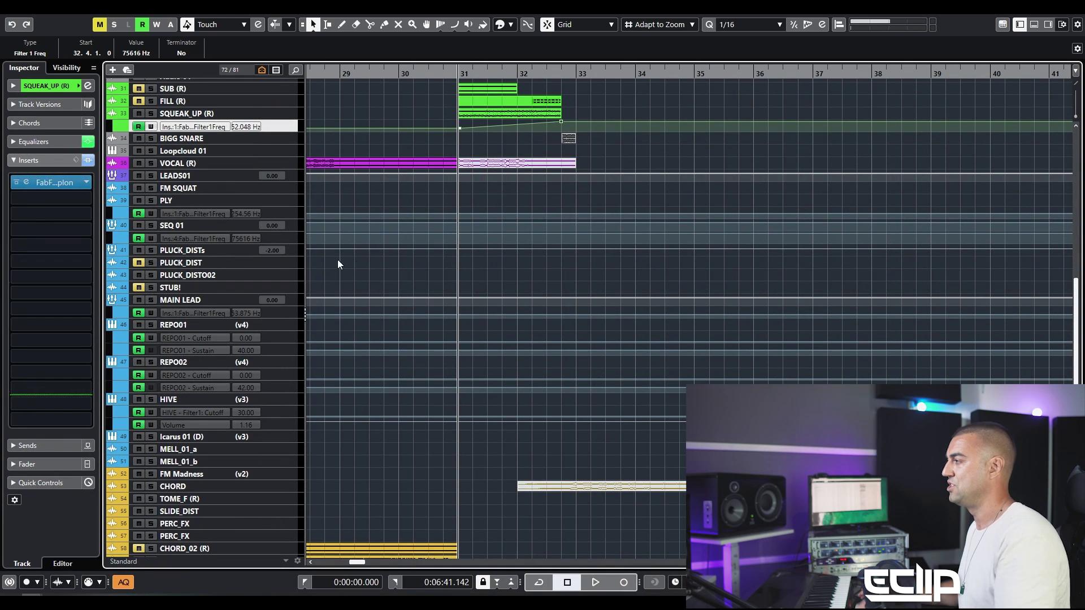
Step: Play the full mix from bar 31 past bar 33 to check the filtered squeak-up in the transition
key("space")
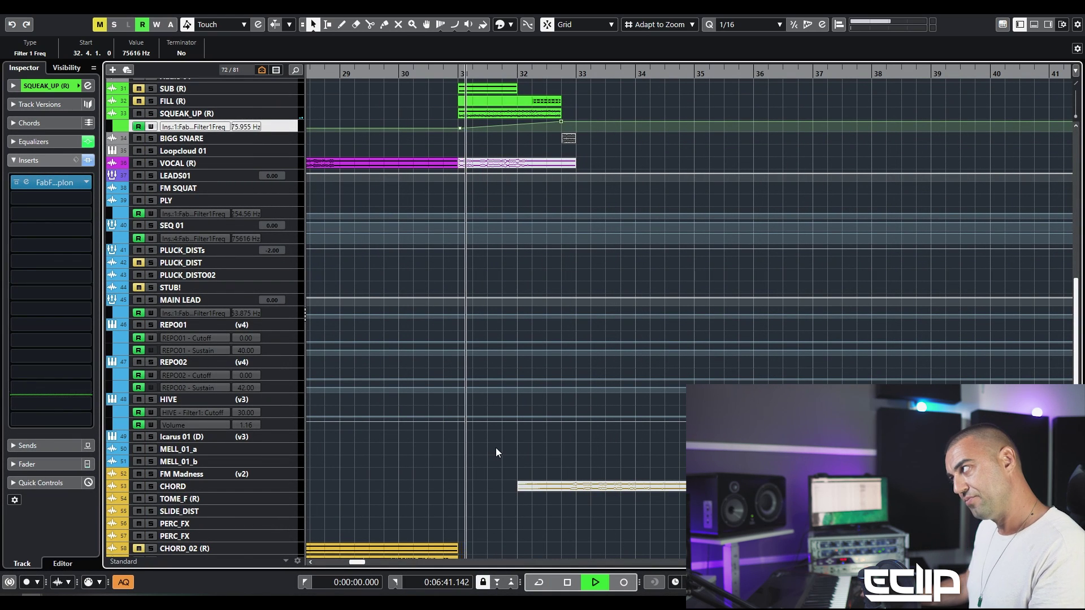
scroll(462, 294, "down", 5)
scroll(488, 334, "down", 5, "ctrl")
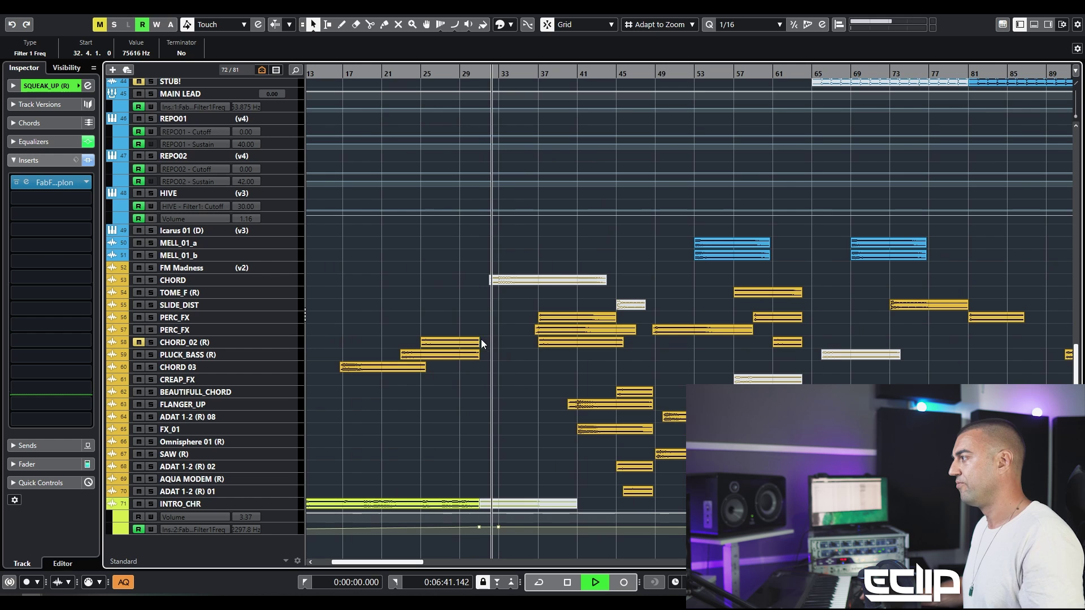
left_click(418, 278)
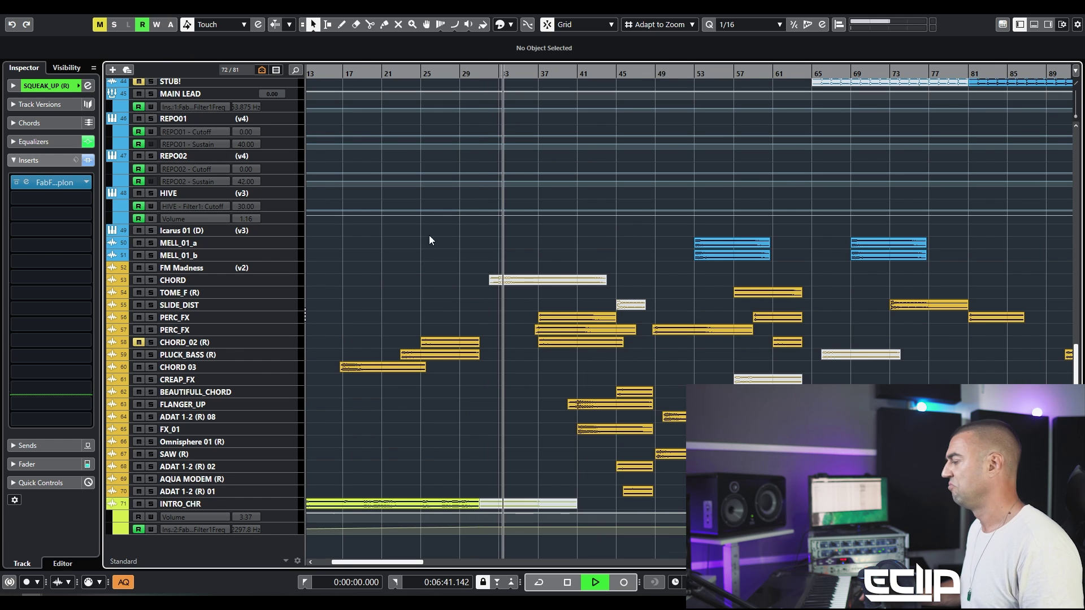
scroll(419, 253, "up", 10)
key("space")
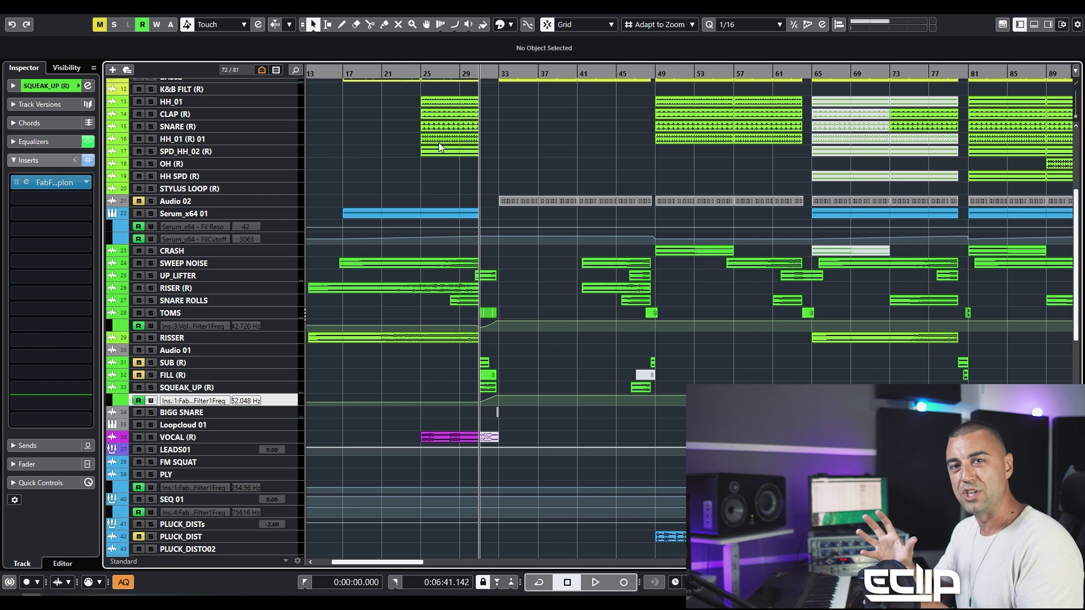
Step: Play the mix from bar 33 with the Audio 02 loop unmuted, muting it again partway through to compare
left_click(420, 76)
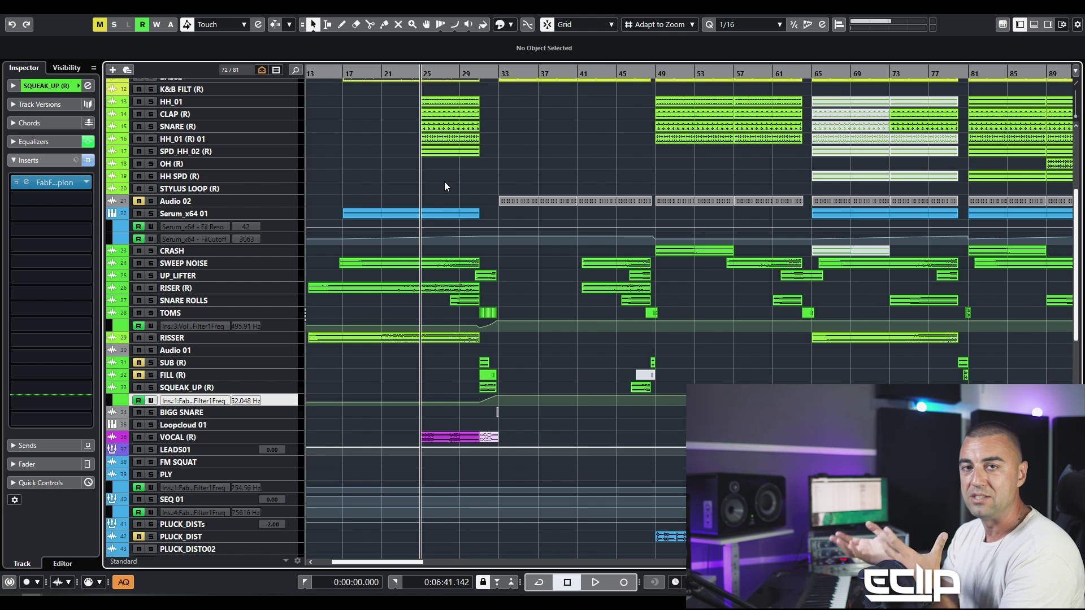
scroll(452, 206, "down", 2)
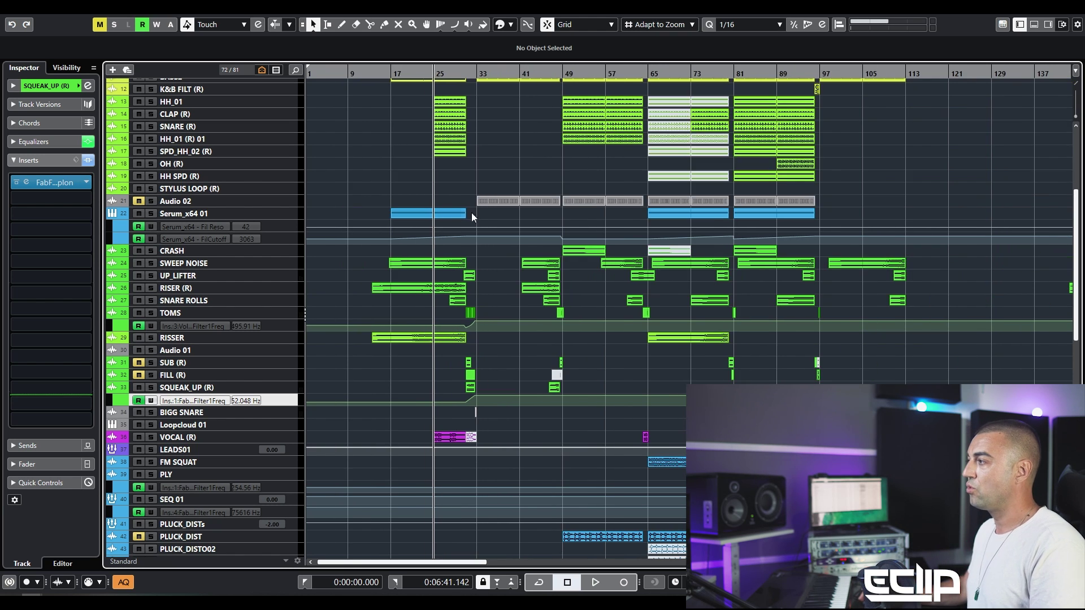
left_click(479, 80)
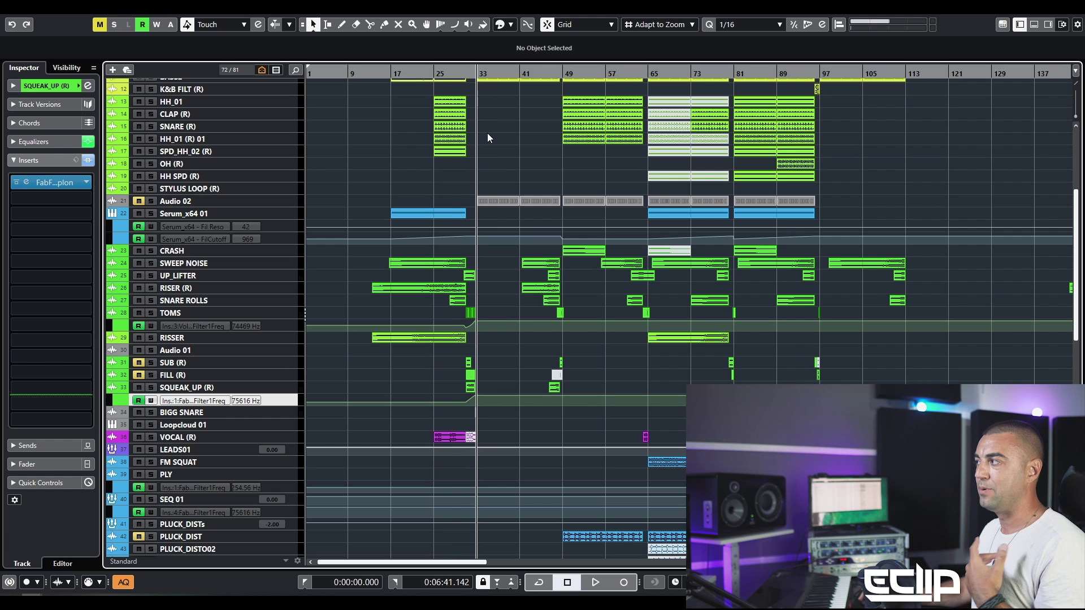
scroll(483, 141, "up", 5)
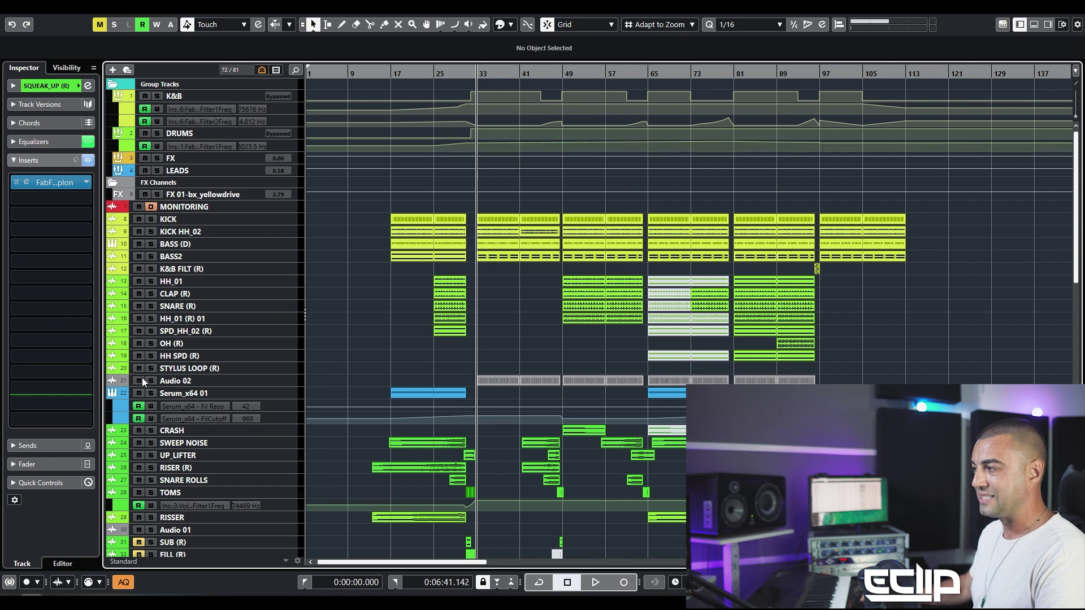
left_click(195, 381)
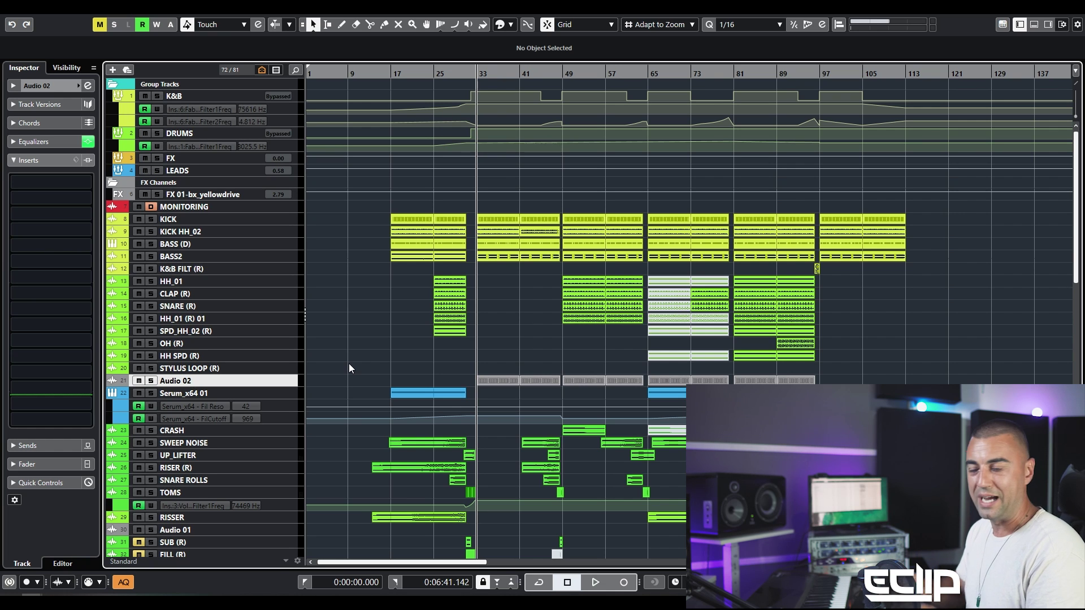
key("ctrl+alt+e")
key("ctrl+alt+e")
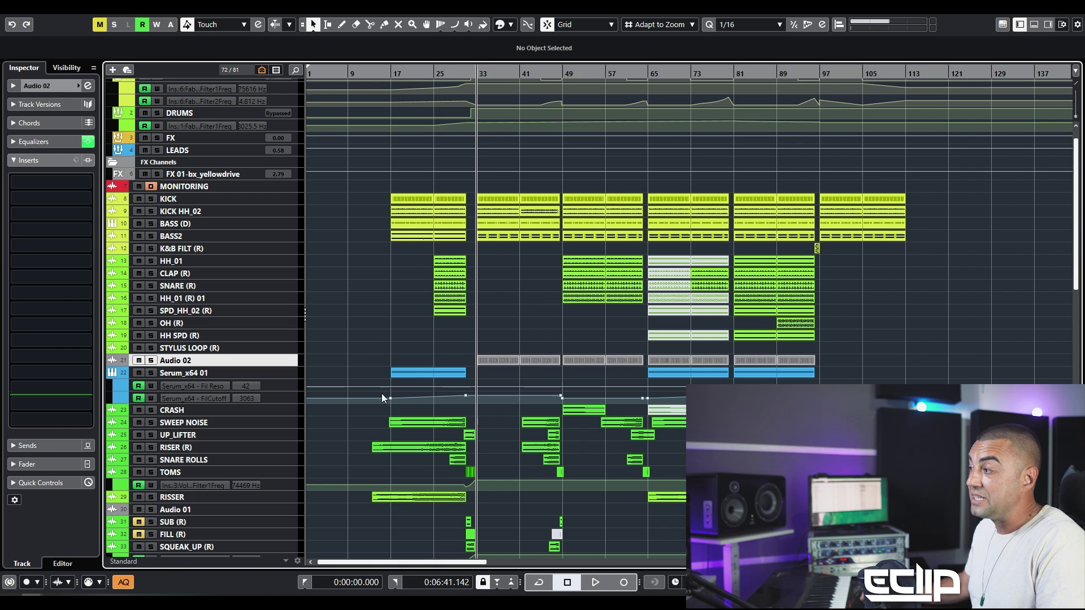
key("shift+h")
key("space")
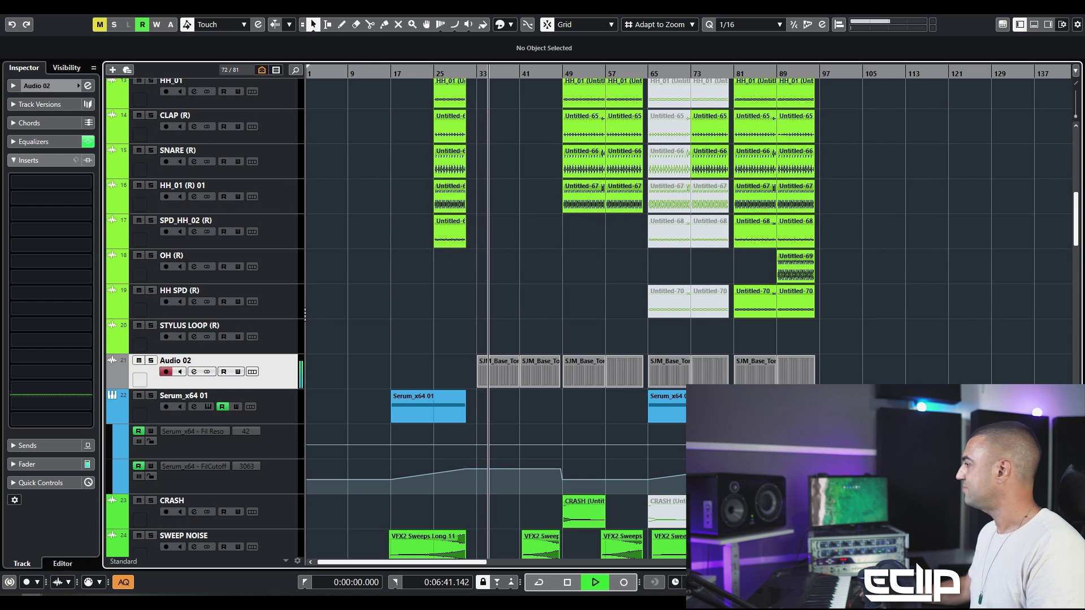
key("m")
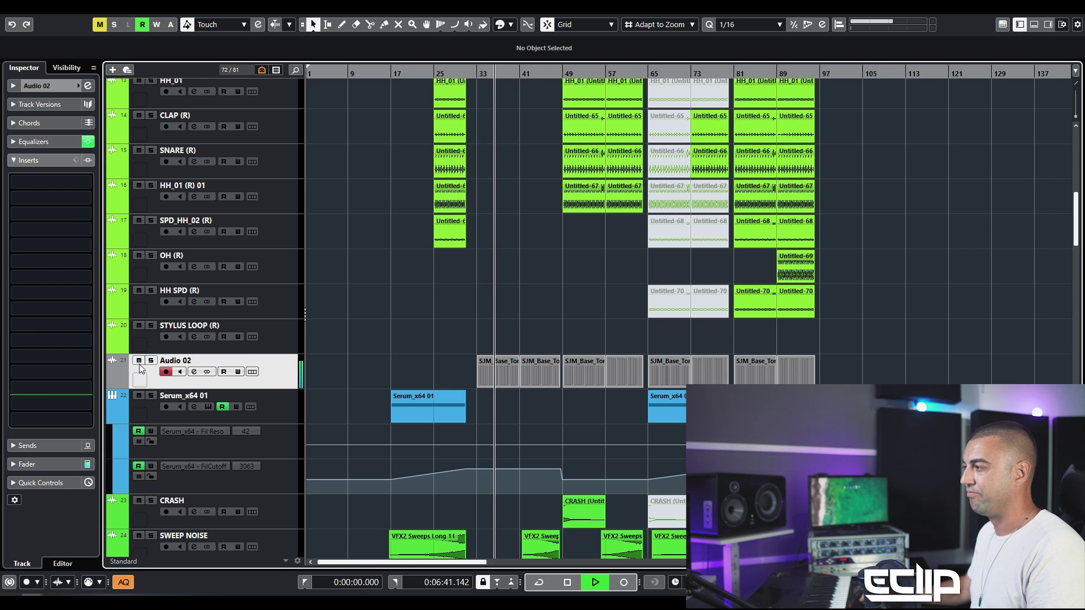
key("space")
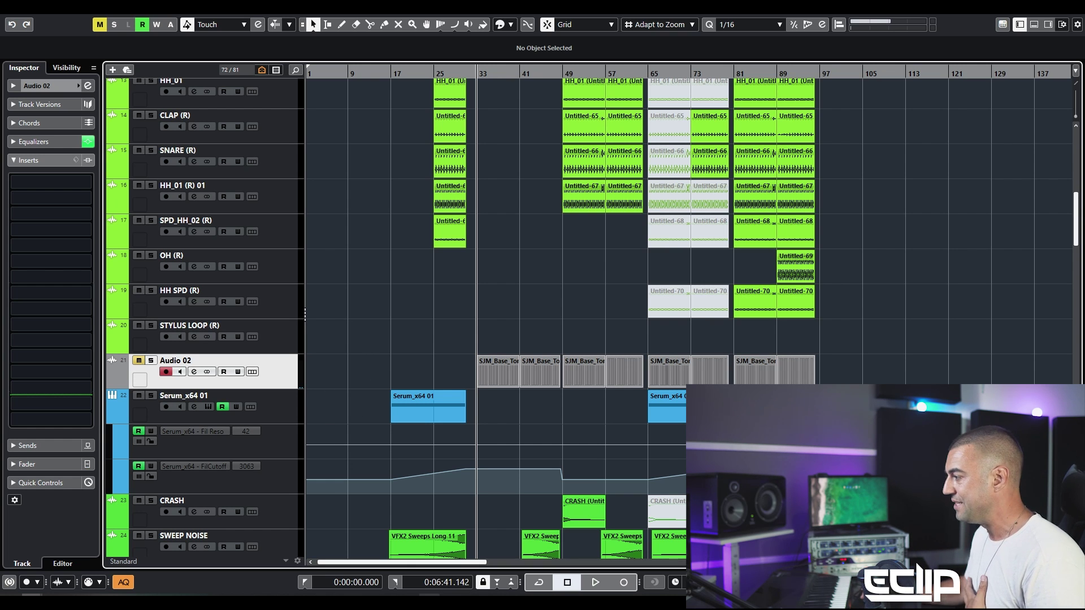
Step: Select the Loopcloud 01 track, dismiss the Loopcloud News window and switch to the main Loopcloud window
scroll(397, 343, "down", 10)
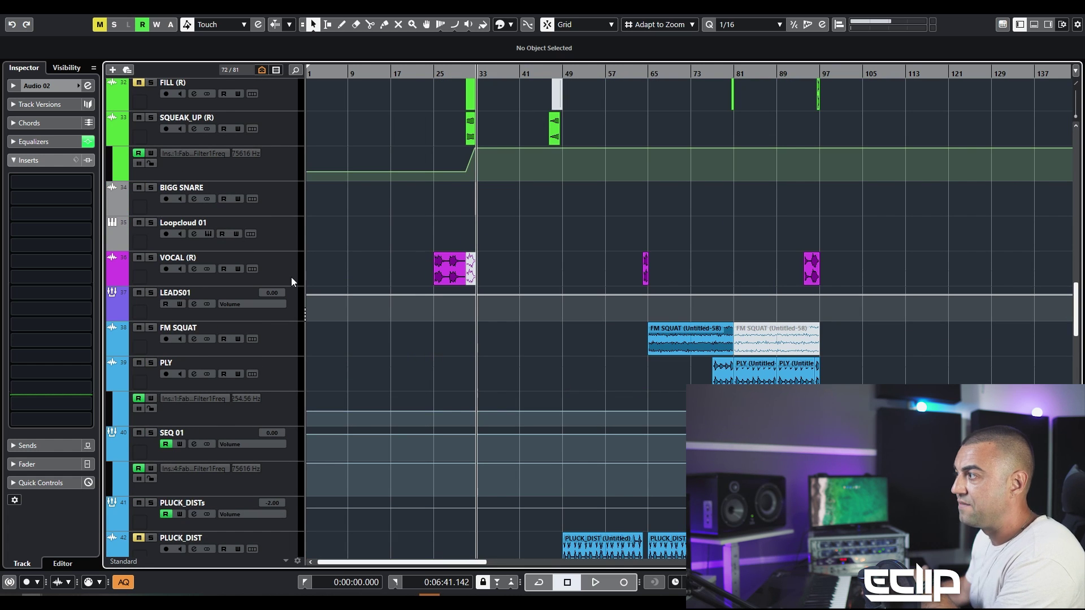
left_click(283, 235)
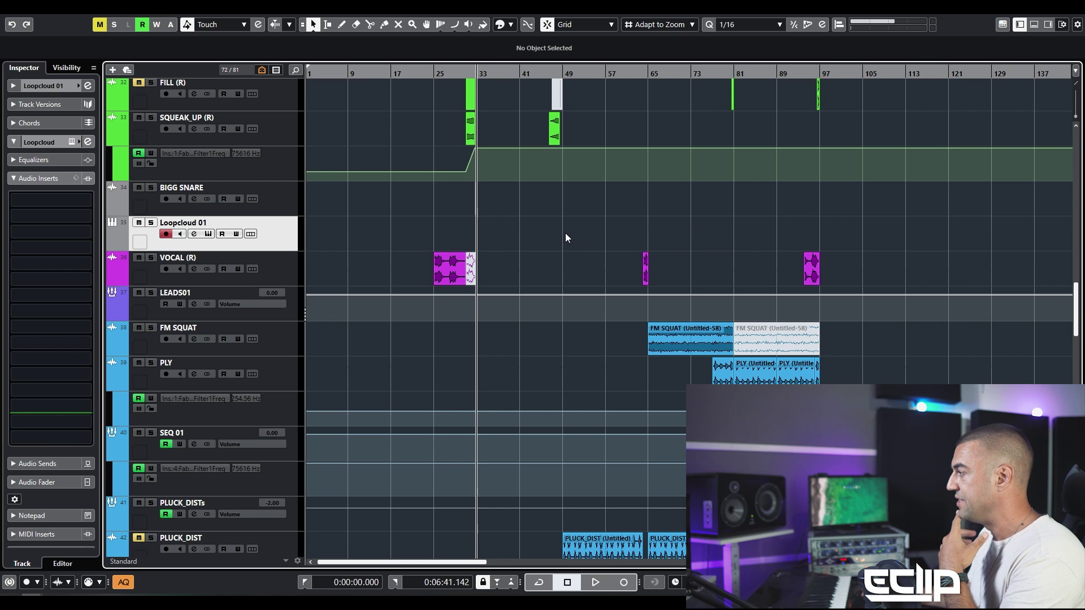
left_click(429, 594)
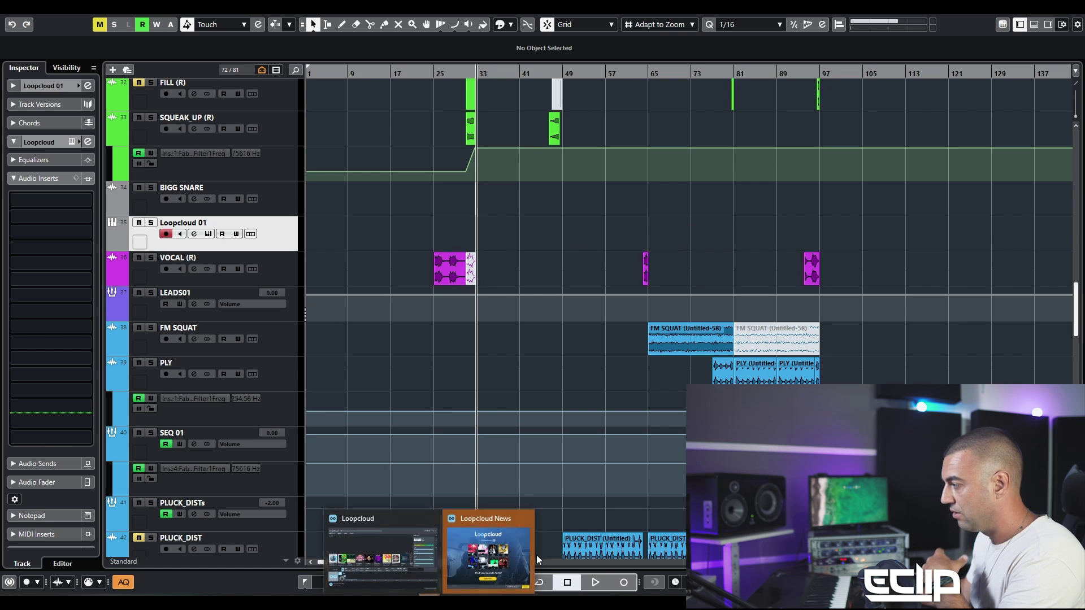
left_click(487, 553)
left_click(779, 484)
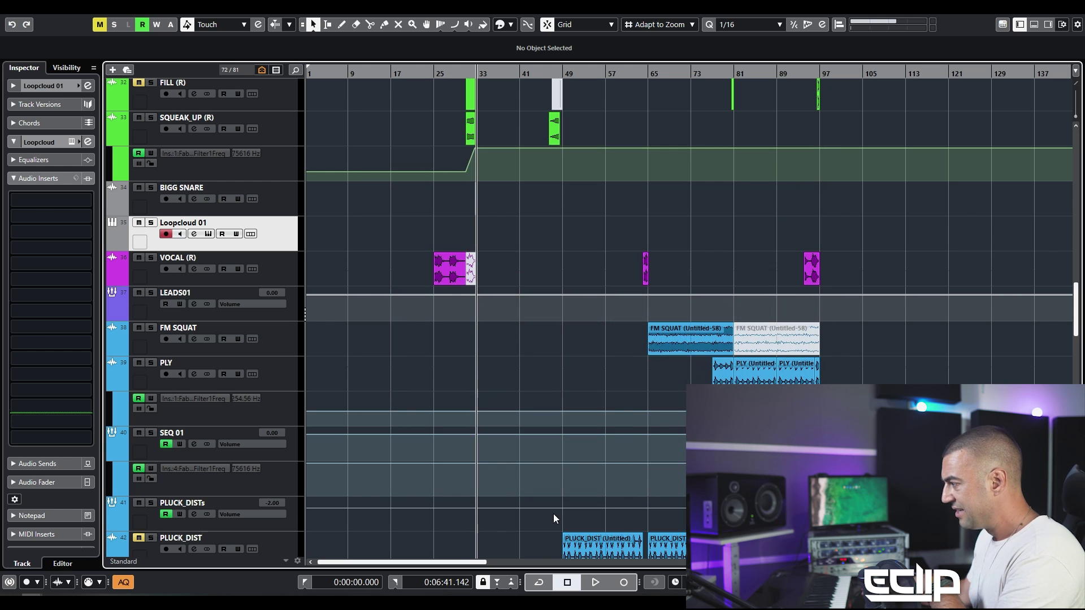
left_click(429, 594)
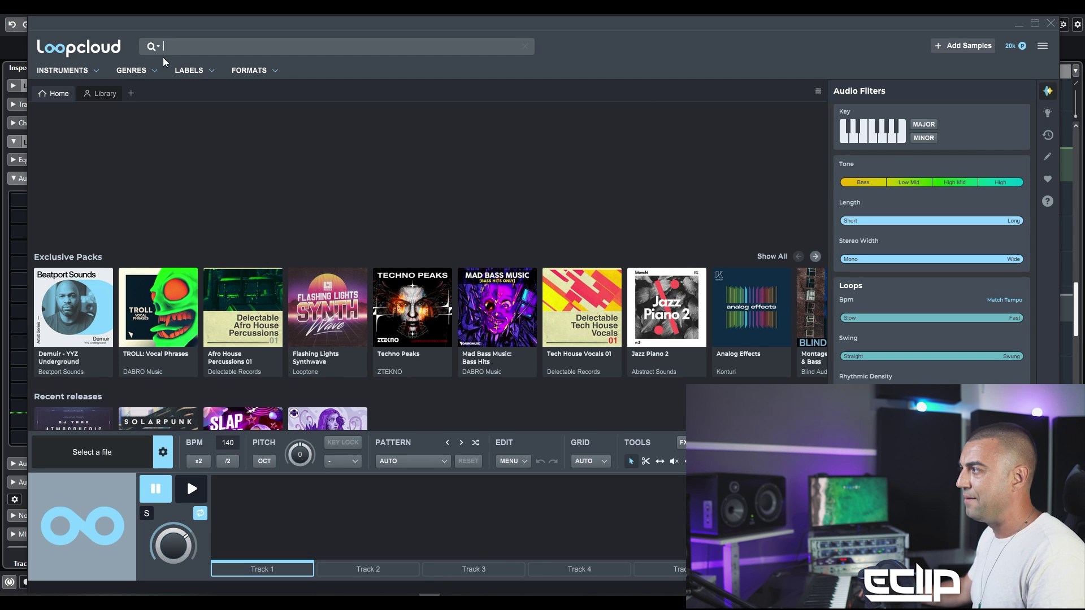
Step: Search Loopcloud for samples with the Percussion instrument tag and the keyword "brazil"
type("perc")
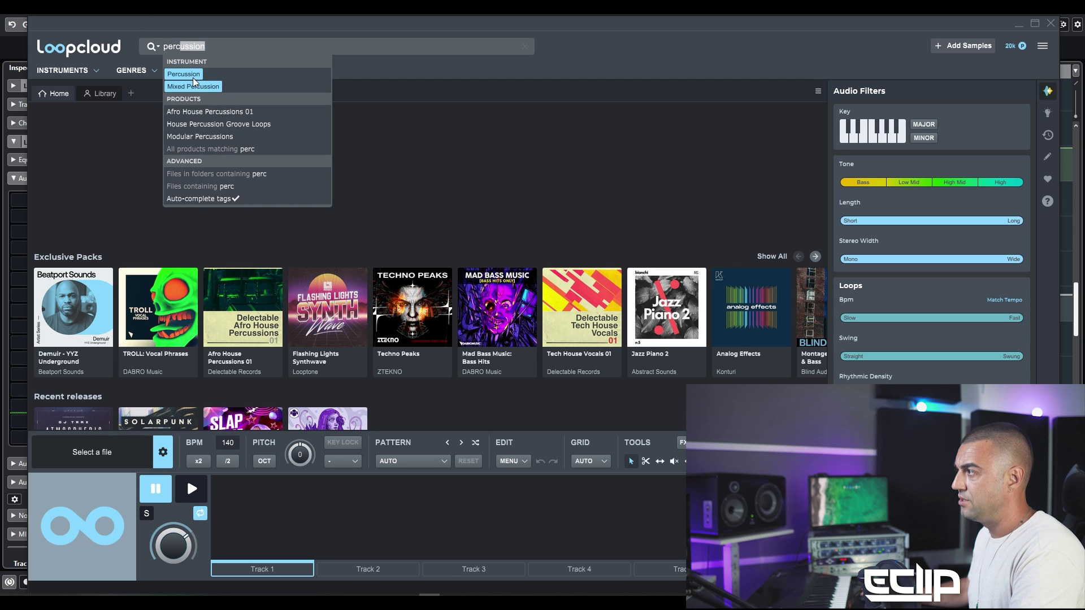
left_click(195, 82)
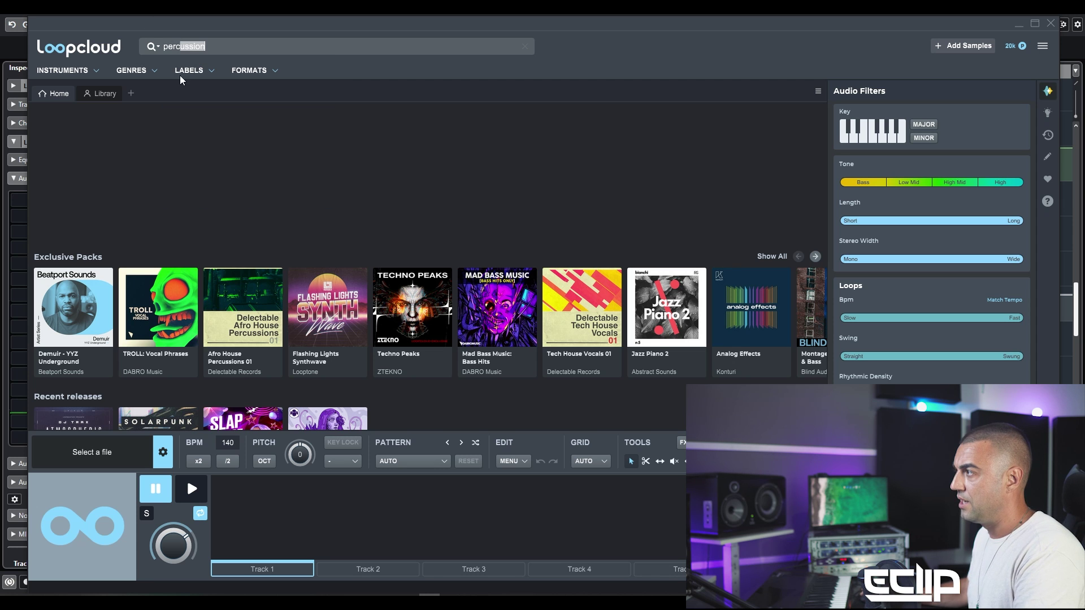
type("braz")
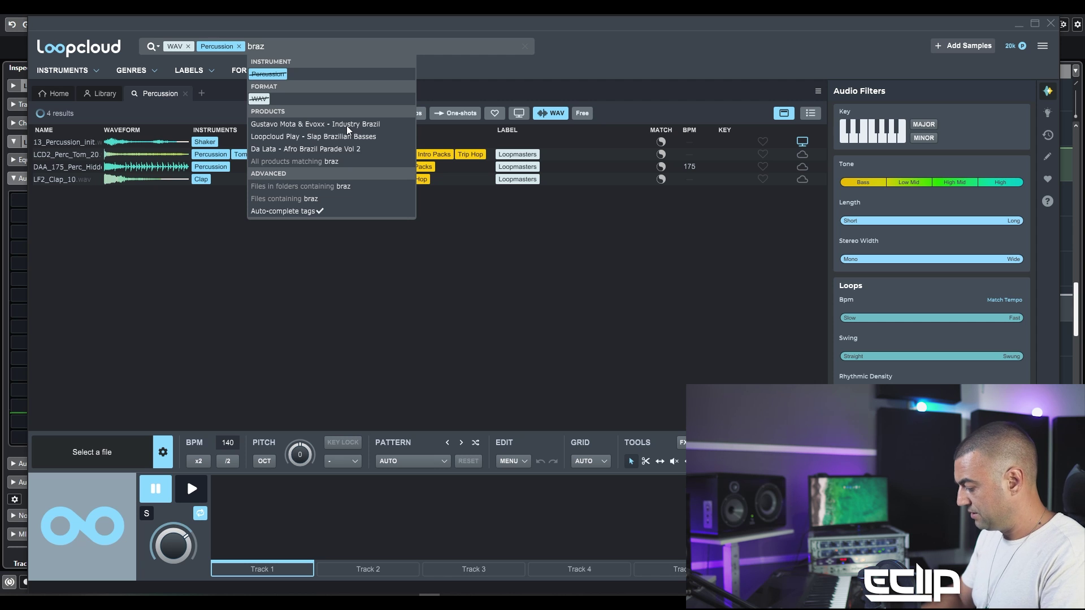
type("il\\")
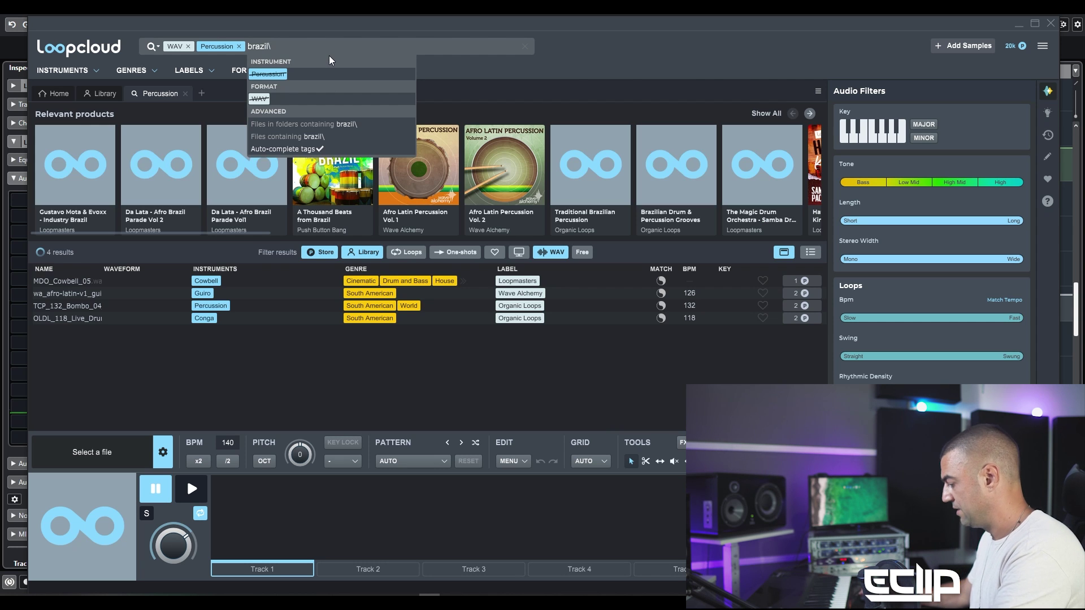
key("BackSpace")
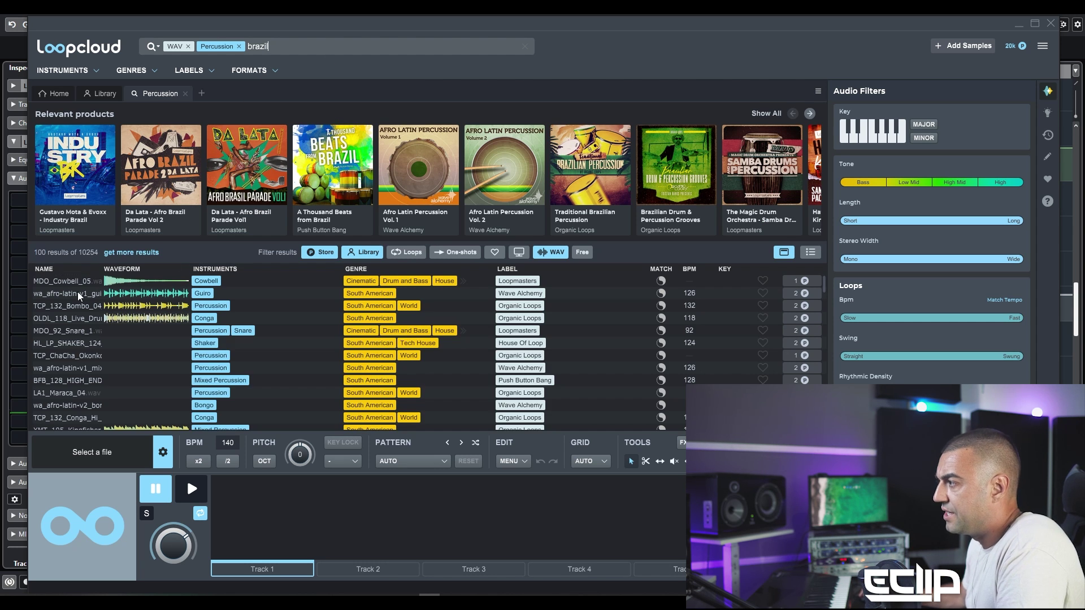
Step: Audition the half-time plastic guiro, TCP_132_Bombo_04_Perc and OLDL_118_Live_Drums_Congas_9 samples from the search results
left_click(73, 295)
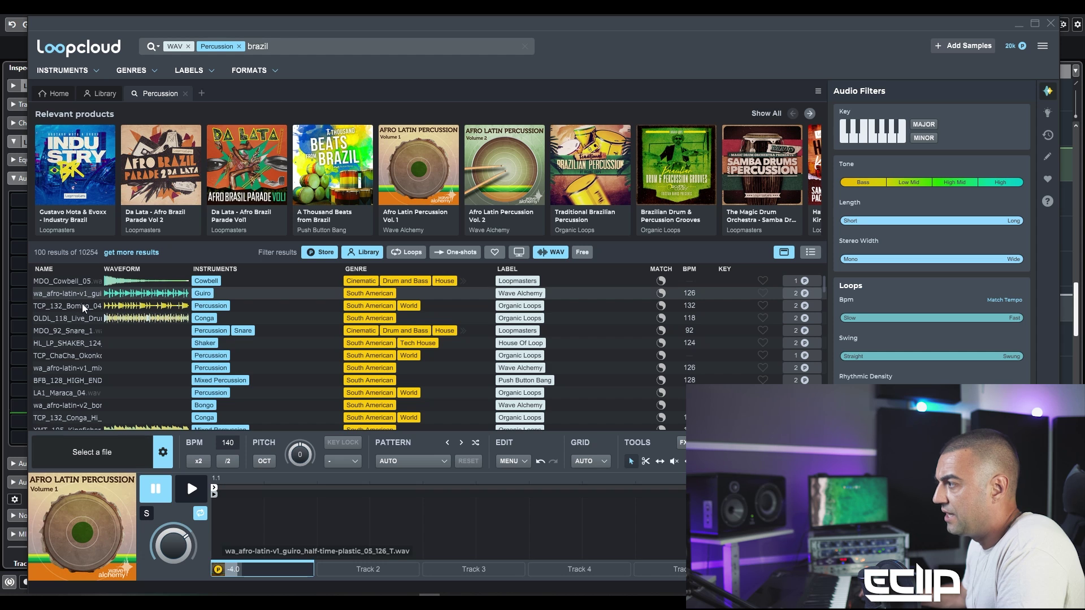
left_click(188, 492)
key("Down")
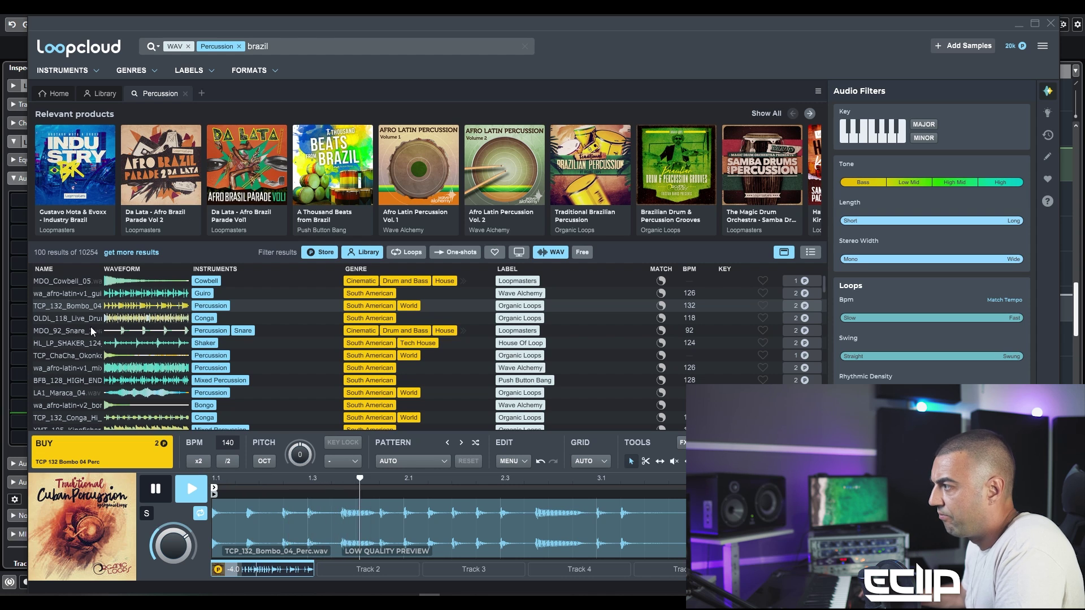
key("Down")
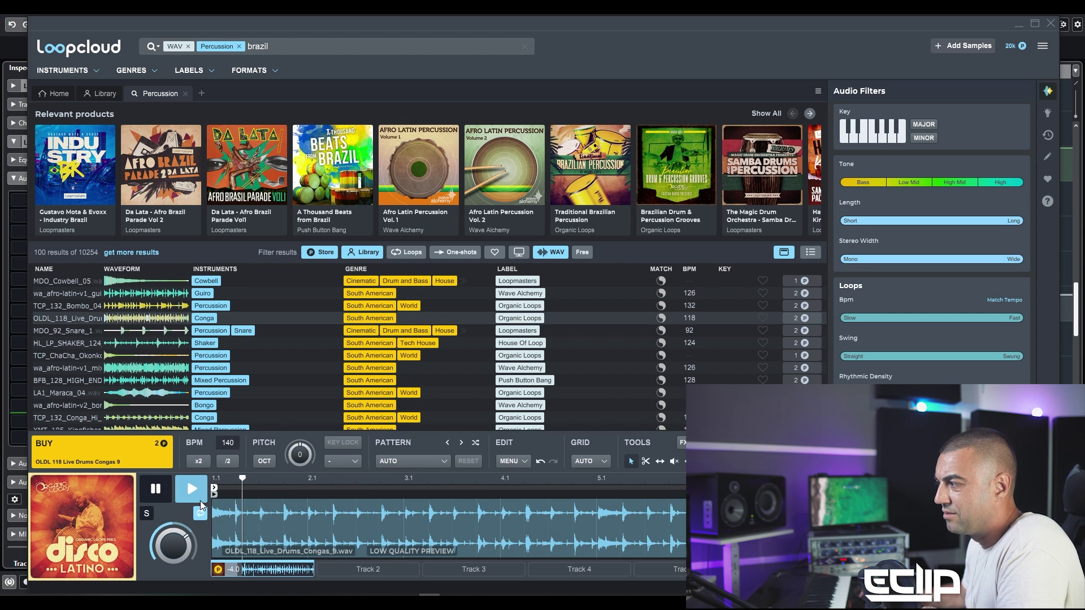
Step: Preview the MDO_92_Snare_1, HL_LP_SHAKER_124_005, wa_afro-latin-v1_mixed_various_51_126, BFB_128_HIGH_END_MIX_009 and LA1_Maraca_04 samples
left_click(66, 332)
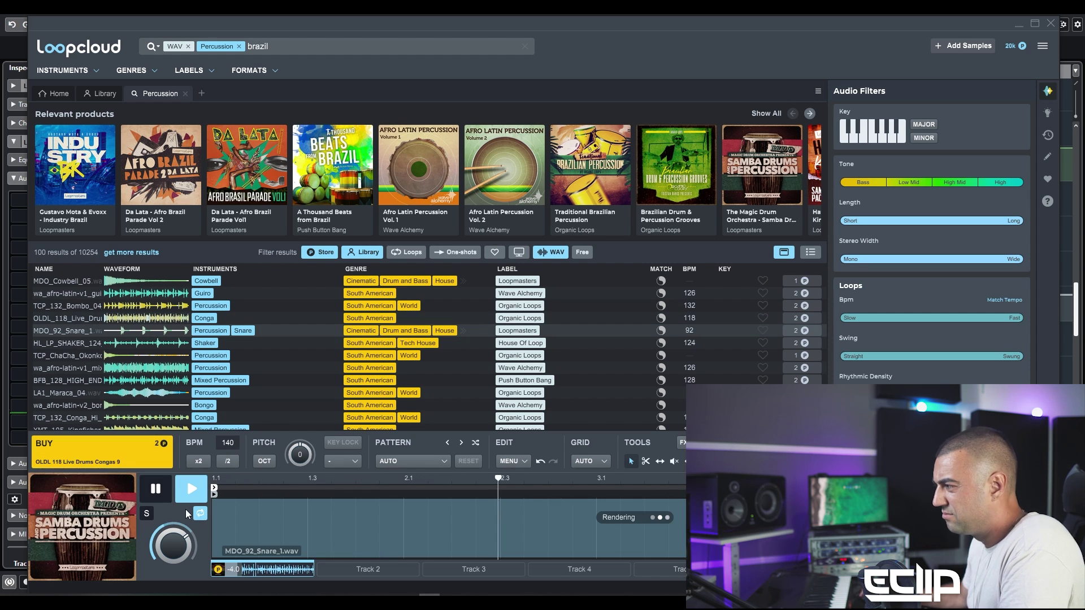
left_click(69, 342)
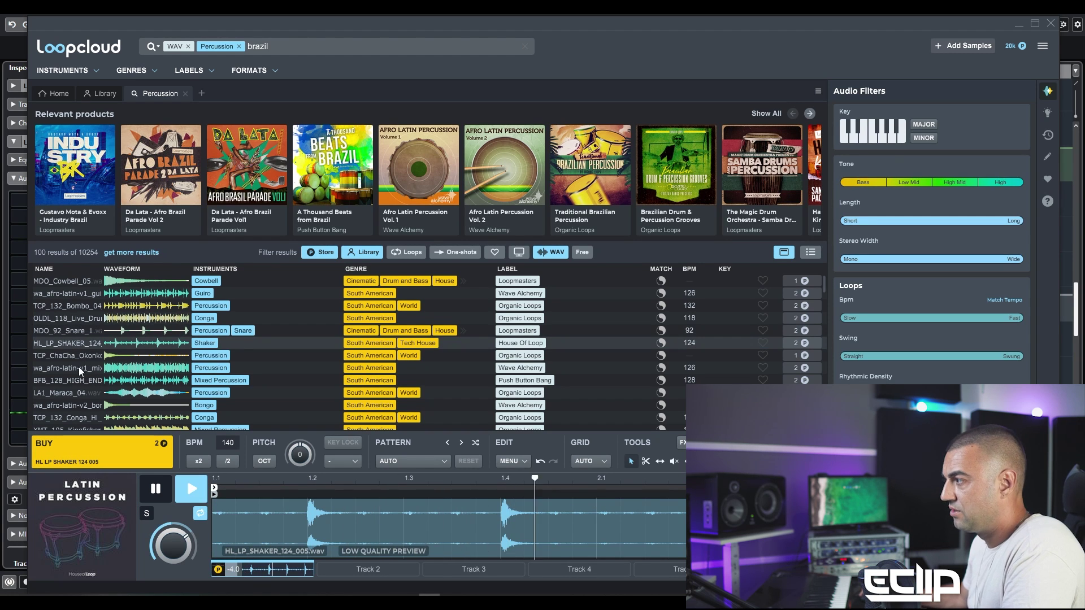
left_click(87, 369)
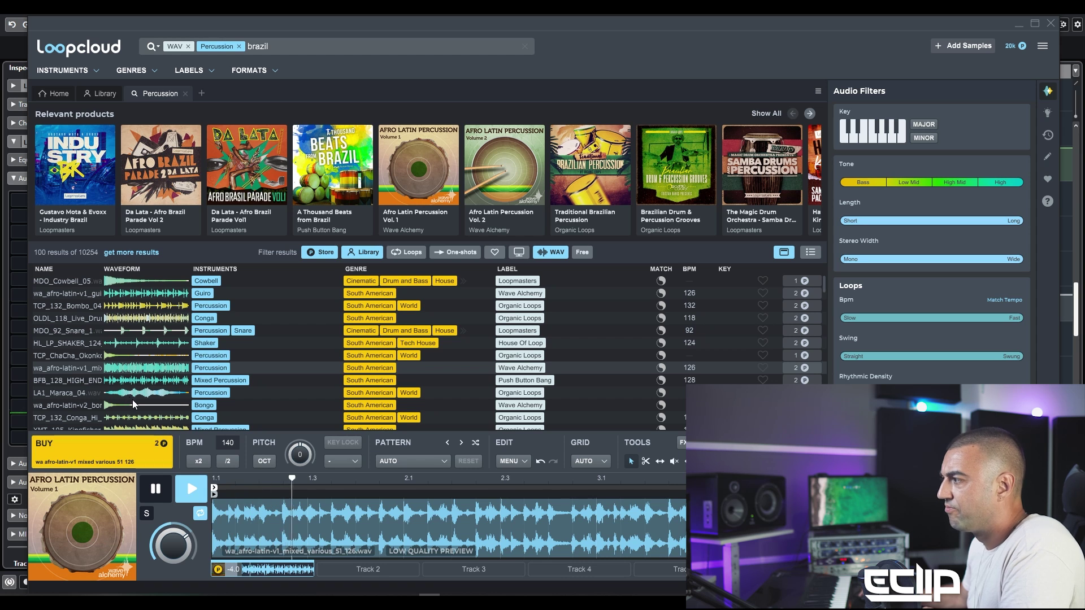
left_click(83, 378)
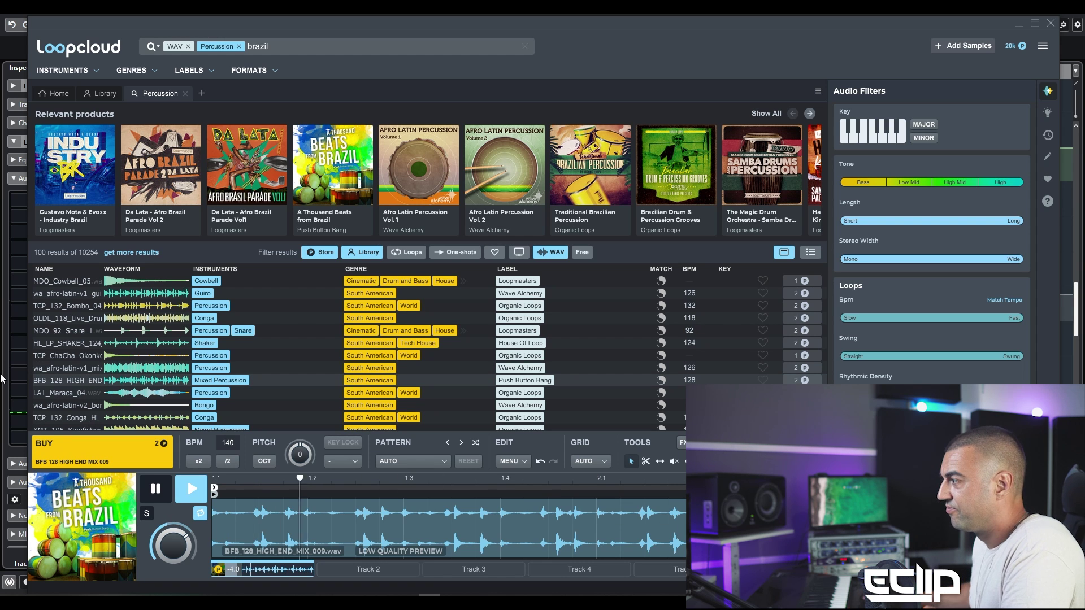
left_click(79, 393)
Step: Audition percussion results further down, including BFB_128_SURDO_MED_009, XMT_105_Kingfisher_Mixed_Percs, XSF_100_Mixed_Percs_1 and wa_afro-latin-v2_conga_video04_126
scroll(123, 349, "down", 3)
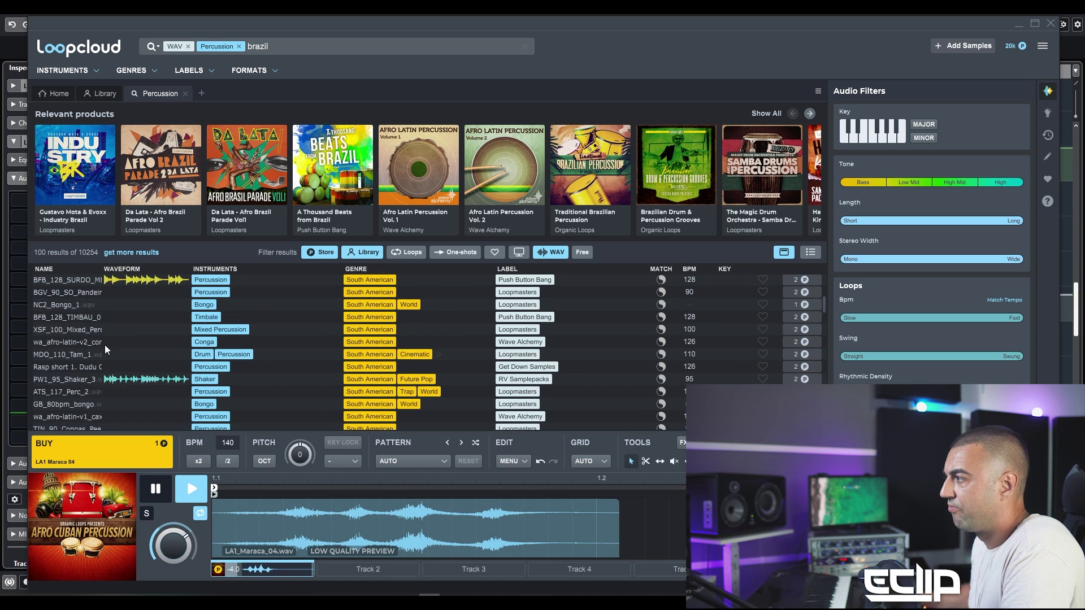
left_click(74, 364)
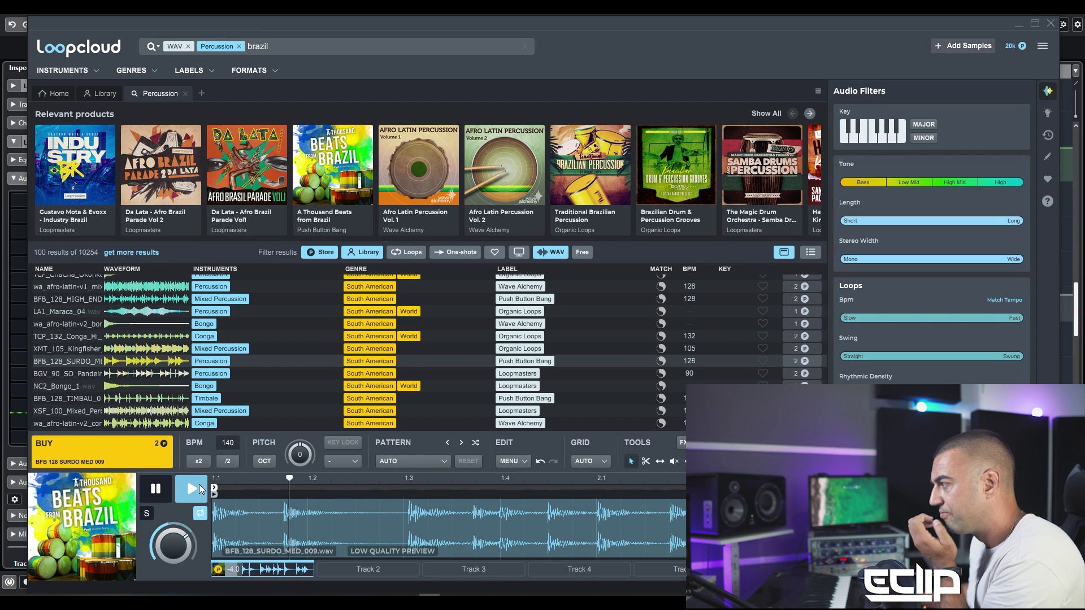
left_click(94, 350)
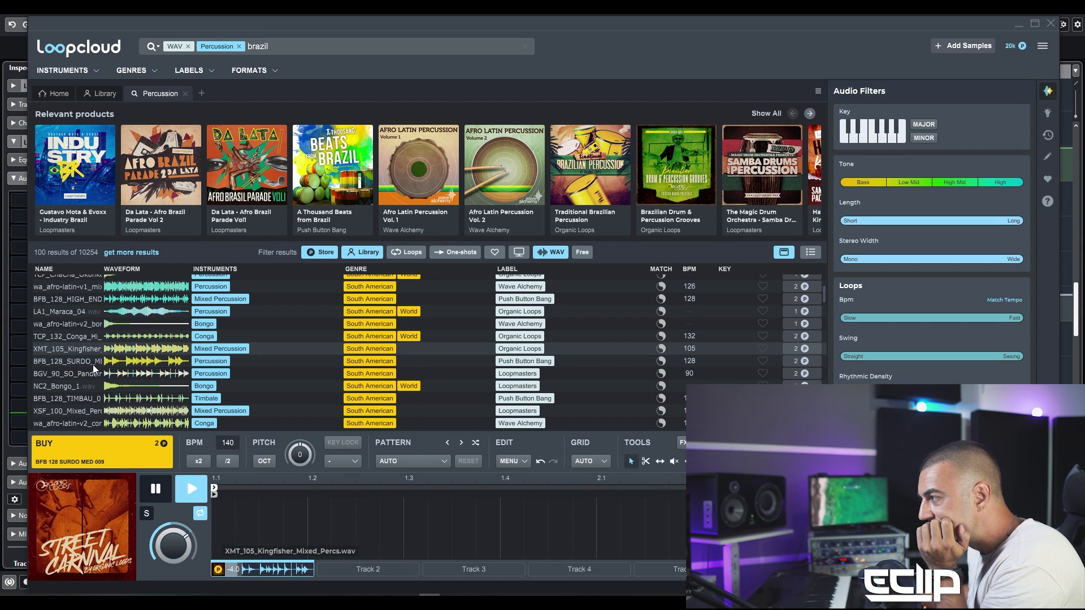
left_click(77, 400)
left_click(74, 413)
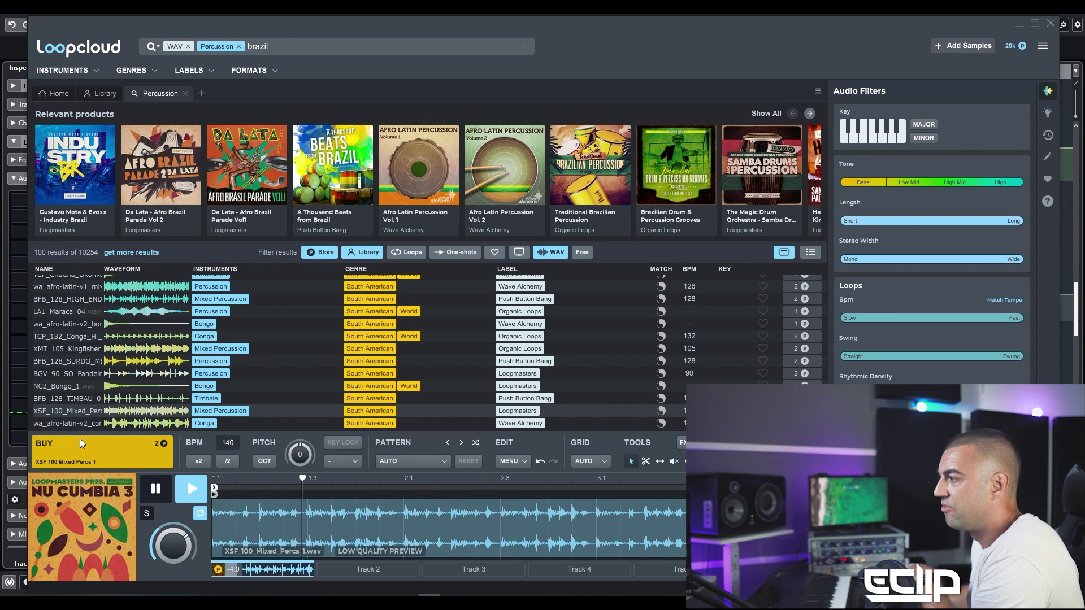
left_click(83, 425)
Step: Preview more results, including the wa_afro-latin-v2 timbale fill 03, the African rhumba clave, the LA1_95 conga and XLQ_116_Hoof_Caxixi_Perc
scroll(135, 351, "down", 5)
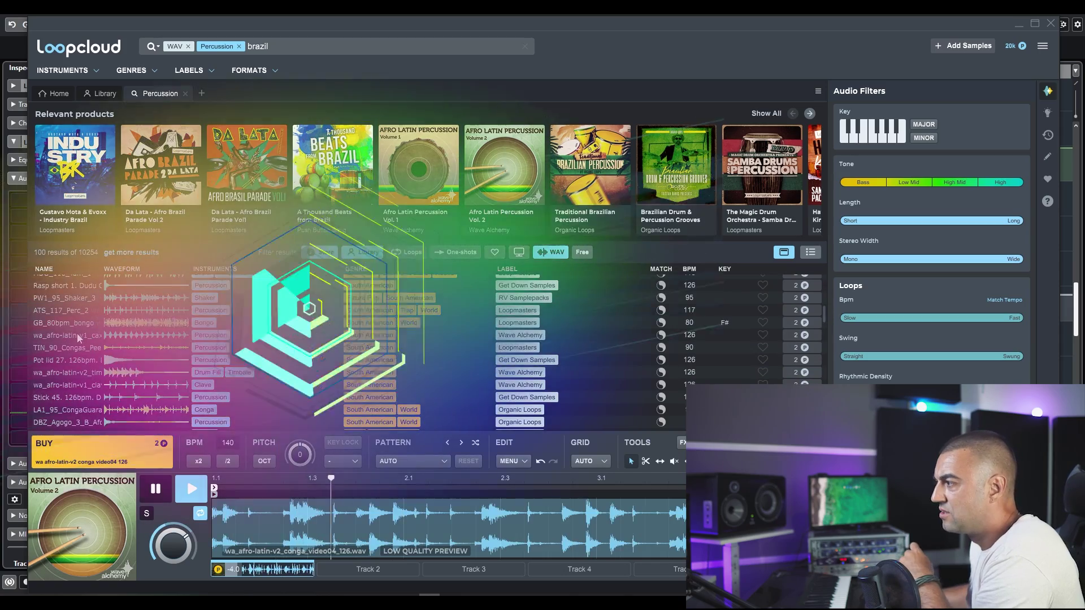
left_click(77, 335)
left_click(91, 374)
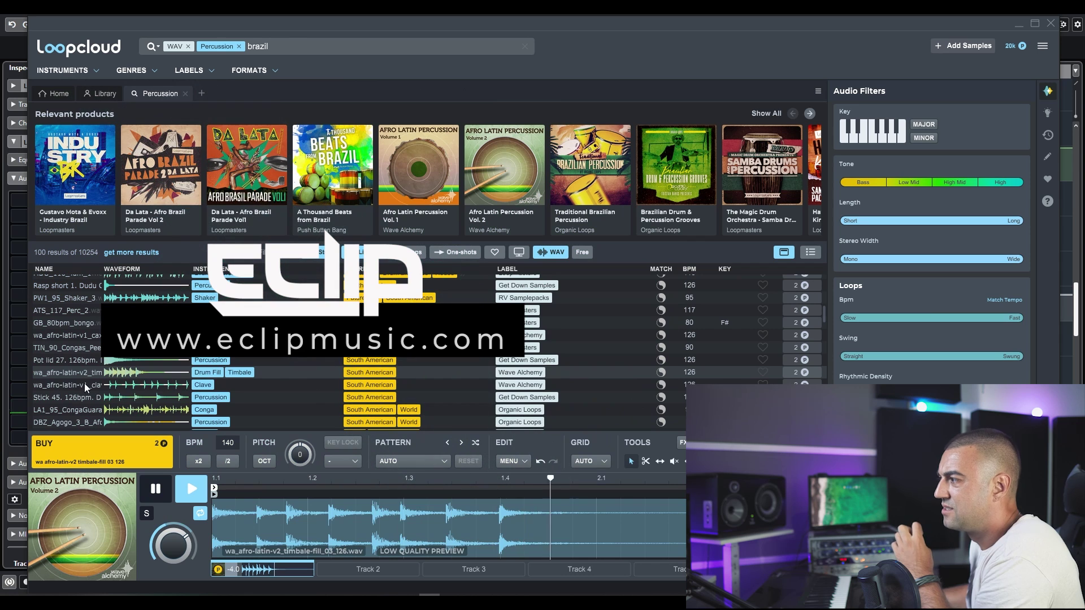
left_click(84, 386)
left_click(81, 415)
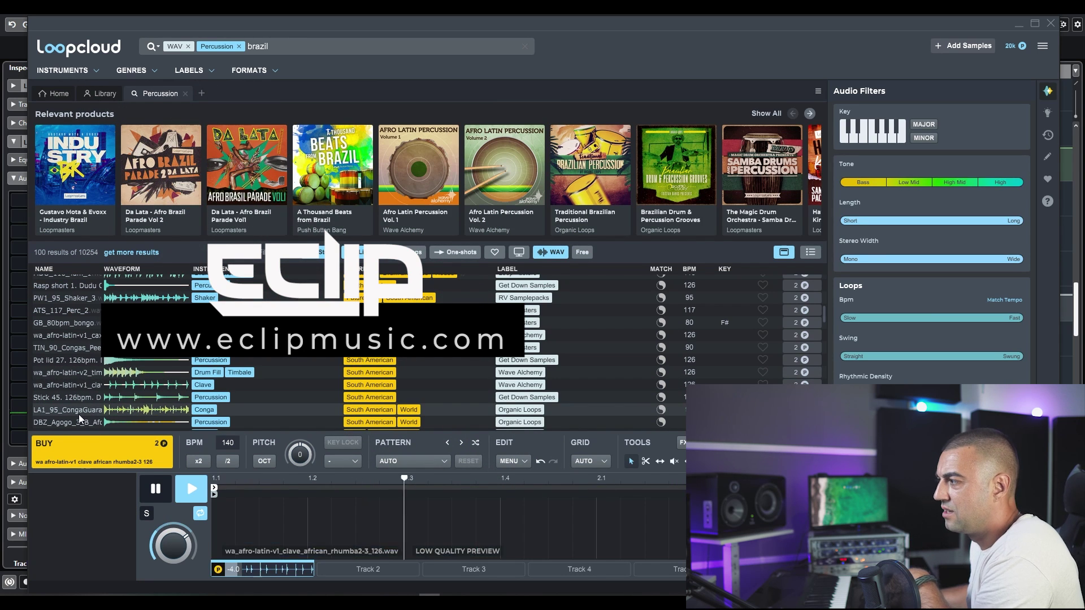
scroll(126, 360, "down", 3)
left_click(82, 353)
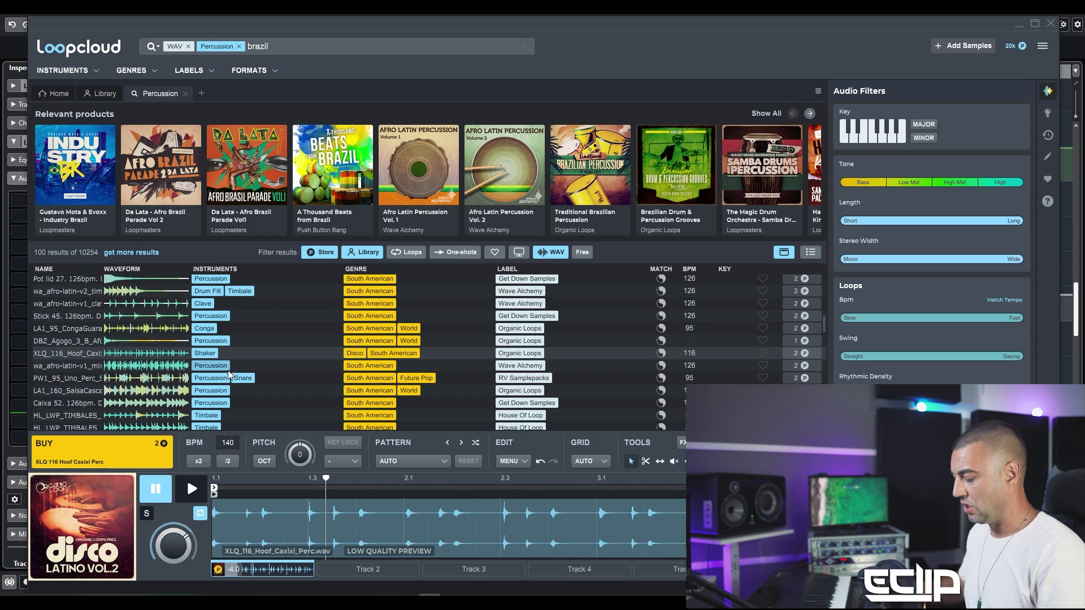
Step: Minimize Loopcloud, locate the Audio 02 track in the arrangement, solo it and start playback
left_click(1018, 26)
scroll(361, 333, "up", 8)
scroll(435, 334, "down", 4)
scroll(406, 341, "down", 10)
scroll(384, 328, "up", 10)
scroll(378, 315, "down", 4)
scroll(378, 314, "up", 10)
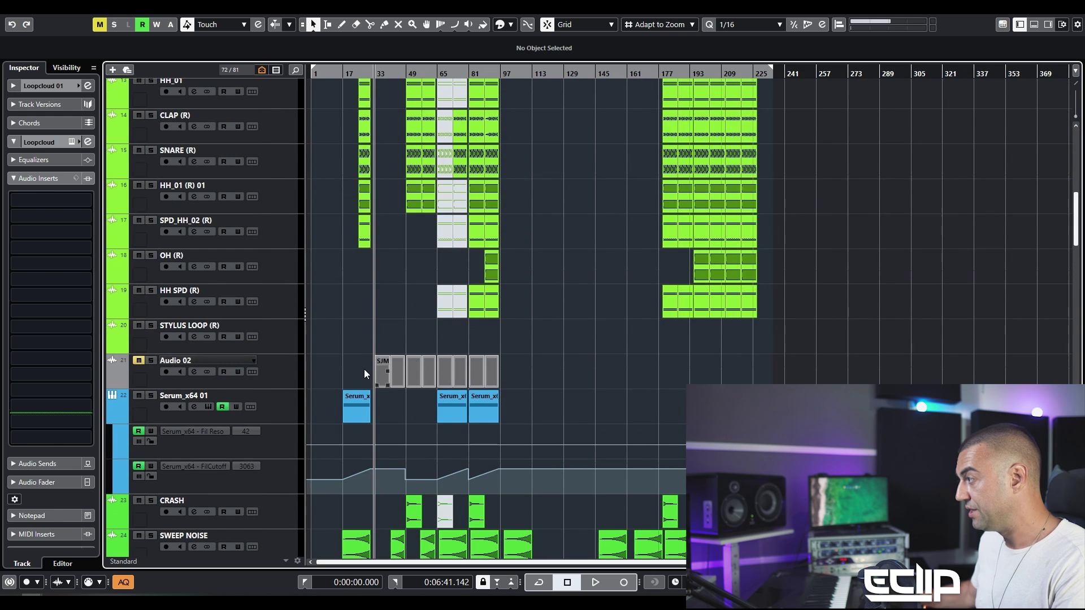
left_click(281, 375)
key("s")
key("space")
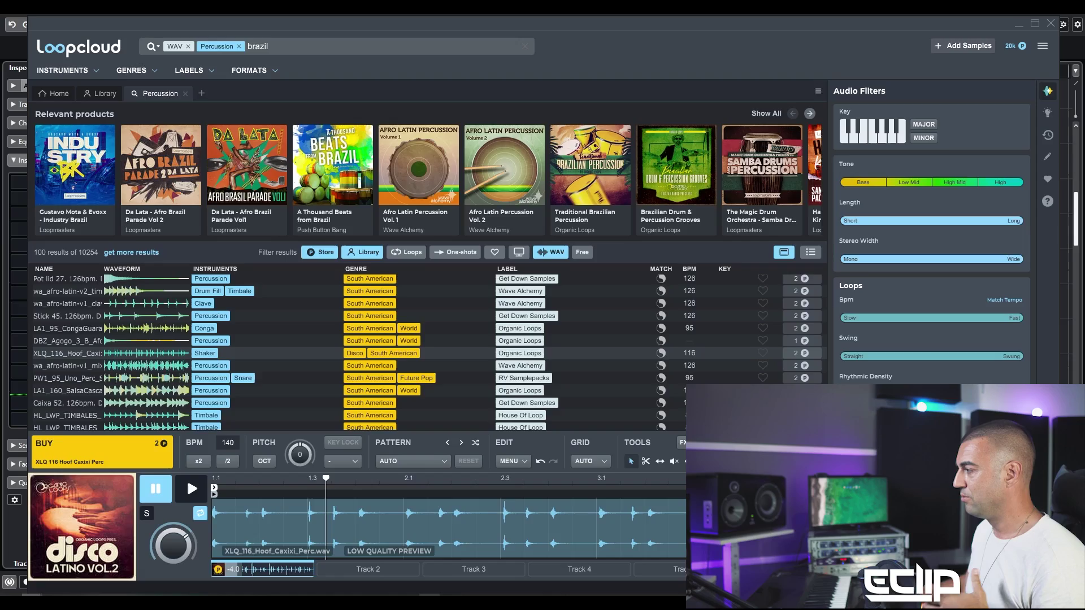
Step: Audition wa_afro-latin-v1_mixed_various_54_126, PW1_95_Uno_Perc_Snare, LA1_160_SalsaCascara2Drums_Ens and Caixa 52 in Loopcloud, pausing the preview on Caixa 52
left_click(77, 367)
left_click(191, 492)
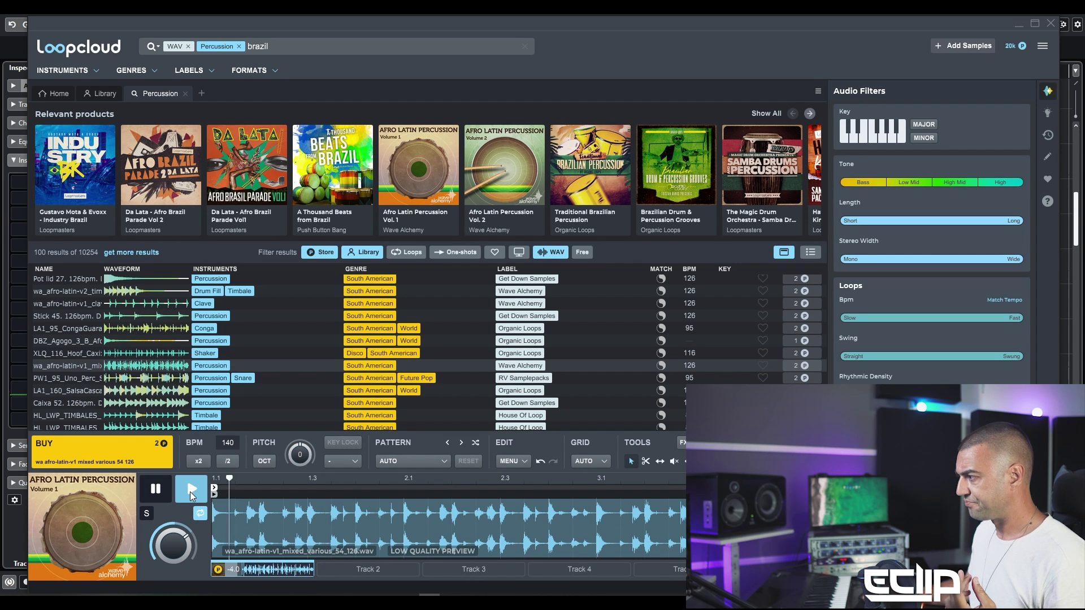
key("Down")
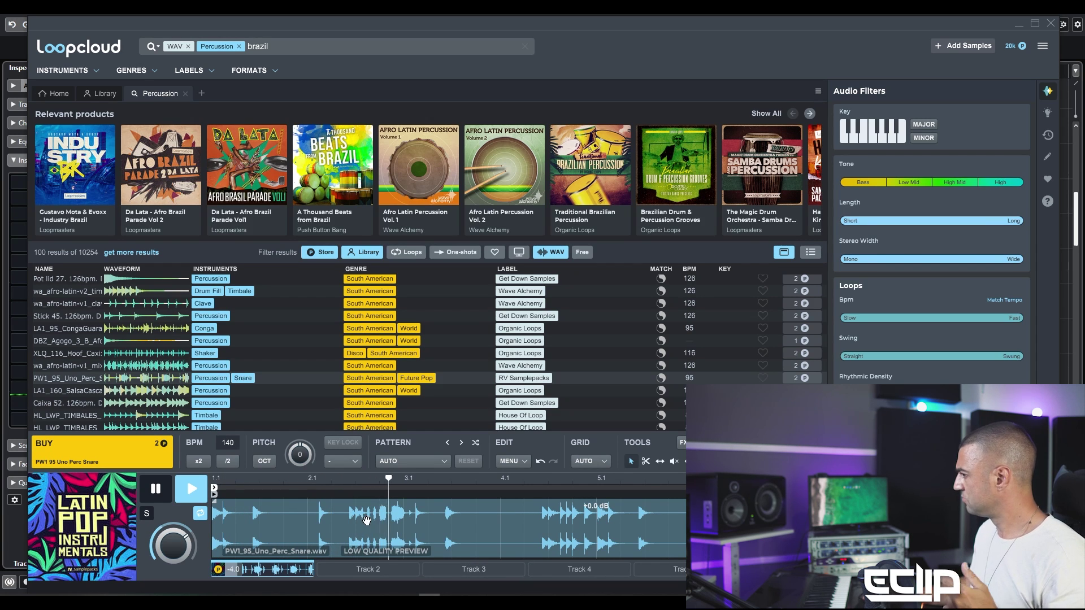
left_click(80, 390)
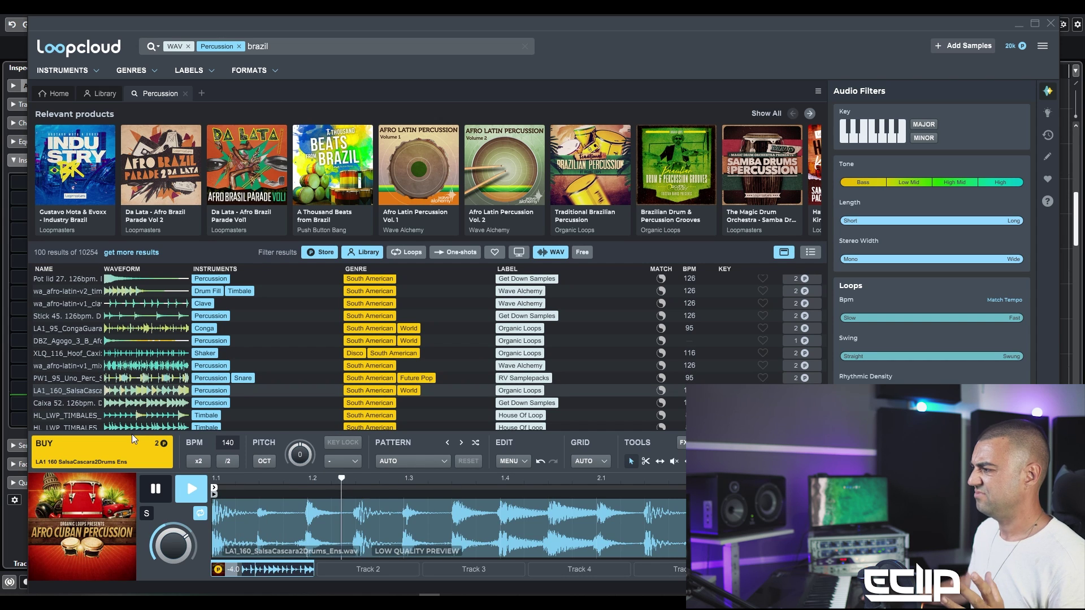
left_click(85, 415)
left_click(79, 403)
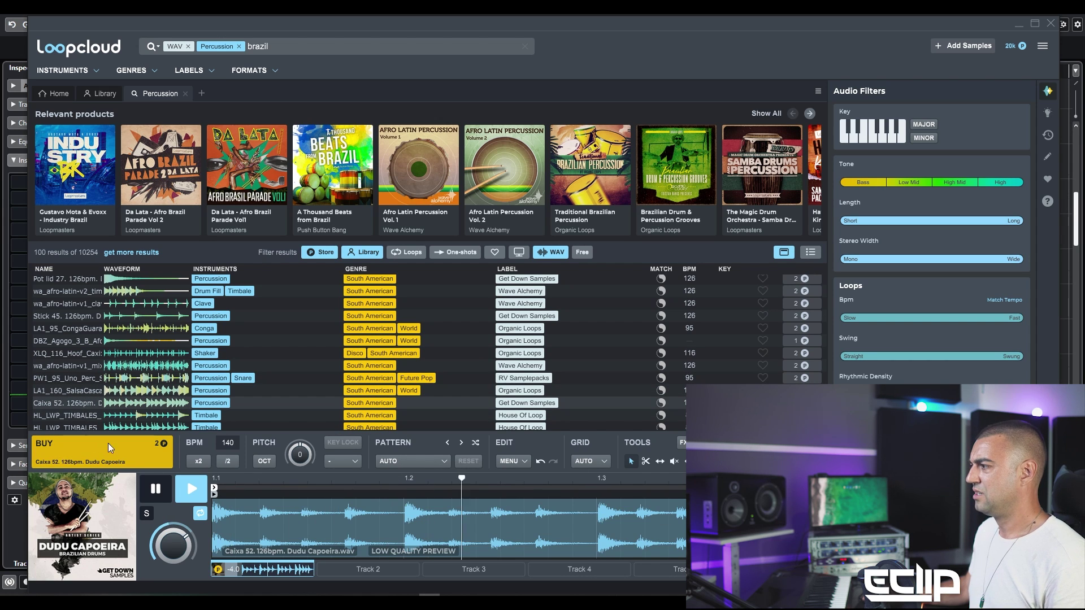
left_click(162, 494)
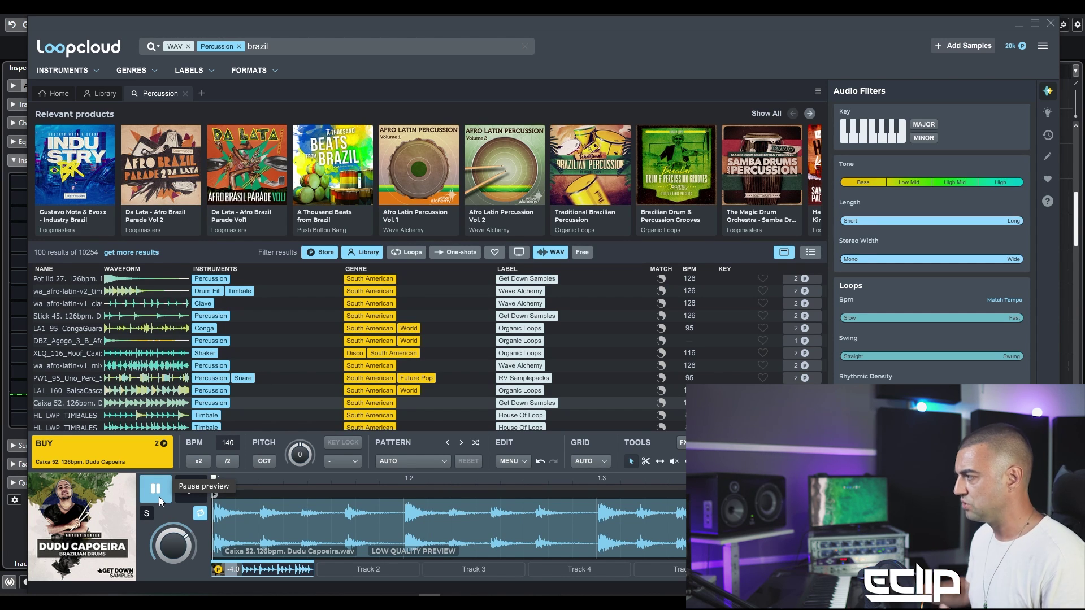
Step: Preview HL_LWP_TIMBALES_80_003 and the BFB_128_GROUP_MIX_017 mixed percussion loop
left_click(90, 415)
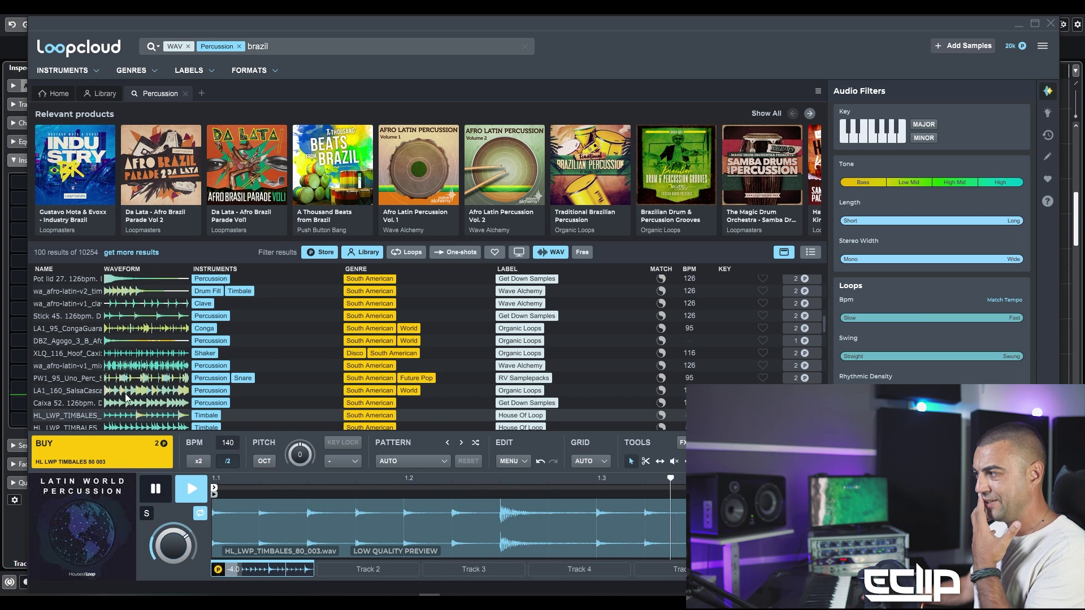
scroll(79, 412, "down", 3)
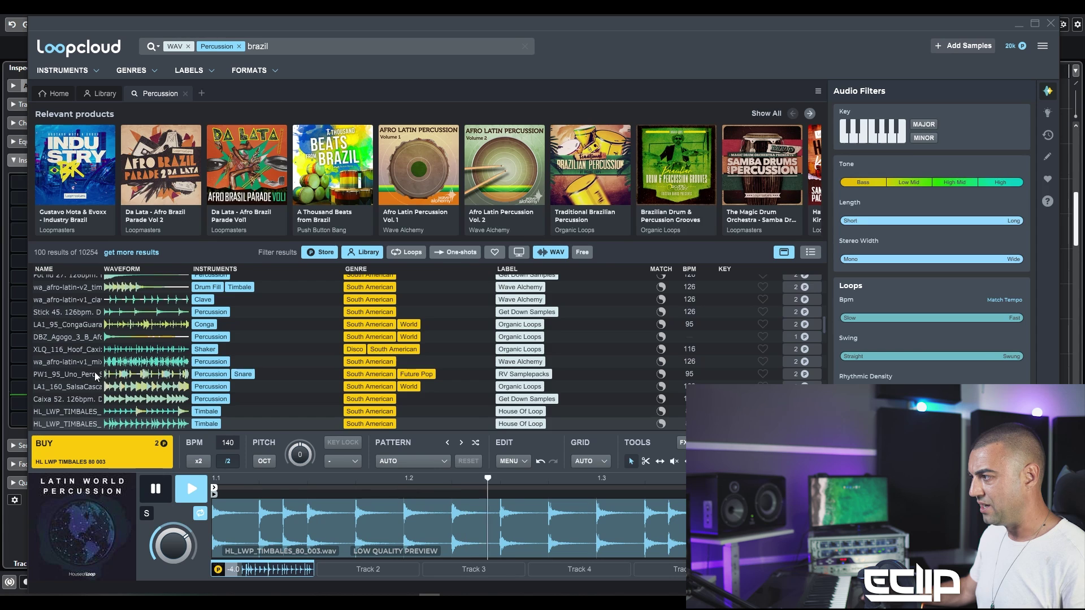
scroll(94, 390, "down", 3)
scroll(96, 372, "up", 3)
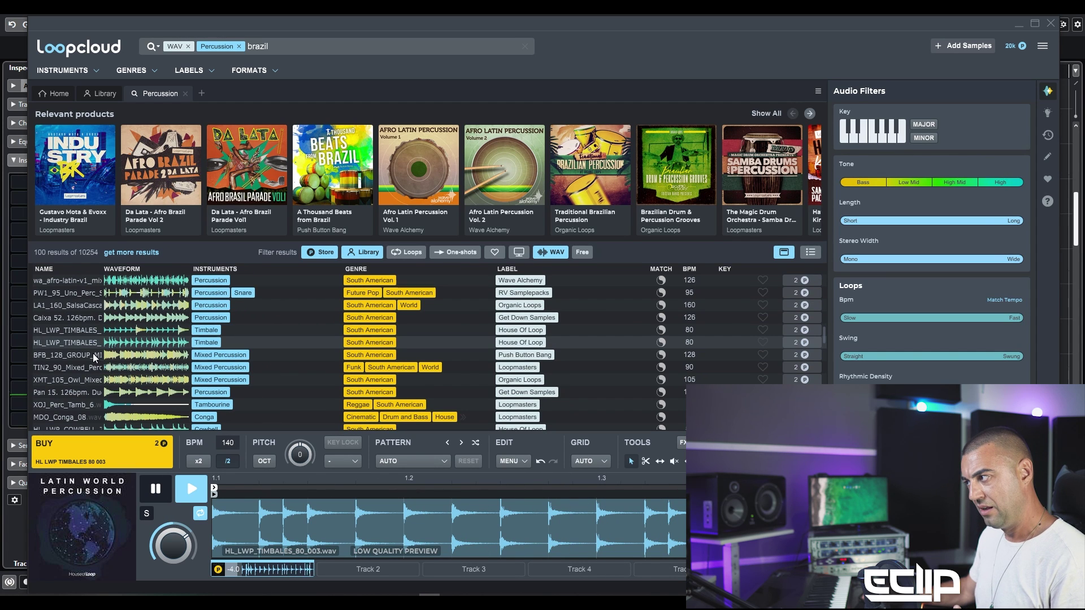
left_click(95, 356)
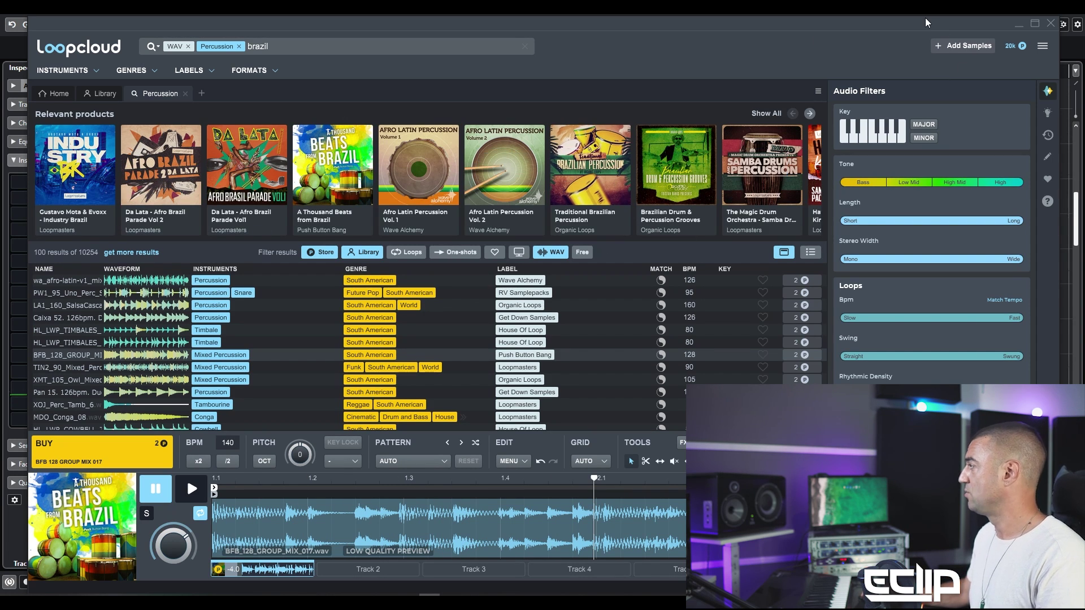
Step: Shrink the Loopcloud window to reveal the arrangement and mute the Audio 02 track
double_click(907, 27)
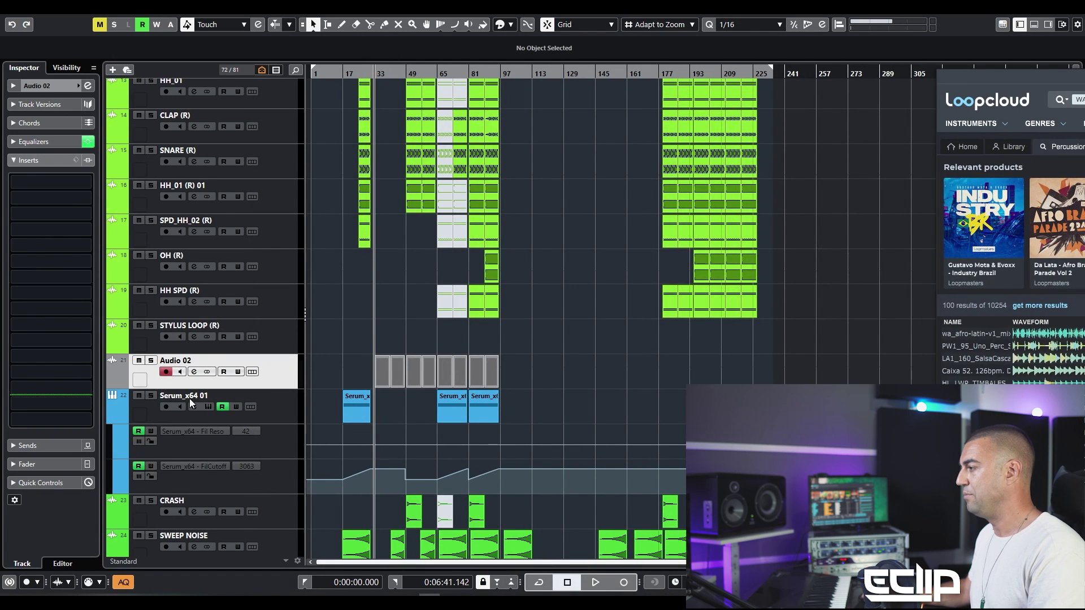
left_click(138, 363)
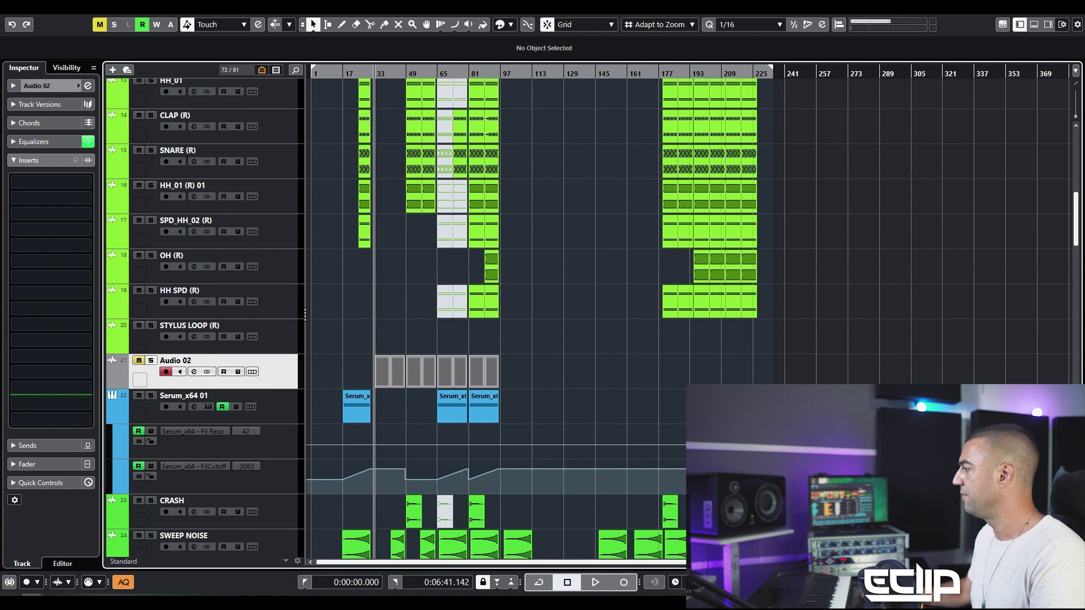
key("alt+Tab")
key("alt+Tab")
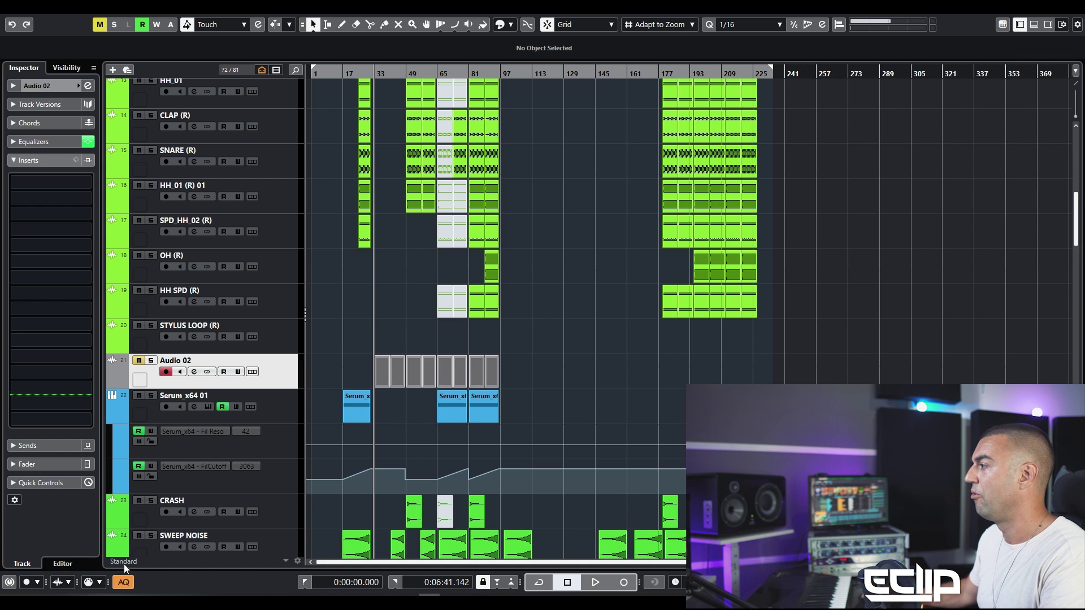
Step: Play the mix from bar 33 with Audio 02 muted while viewing the crash, sweep and fill tracks
key("space")
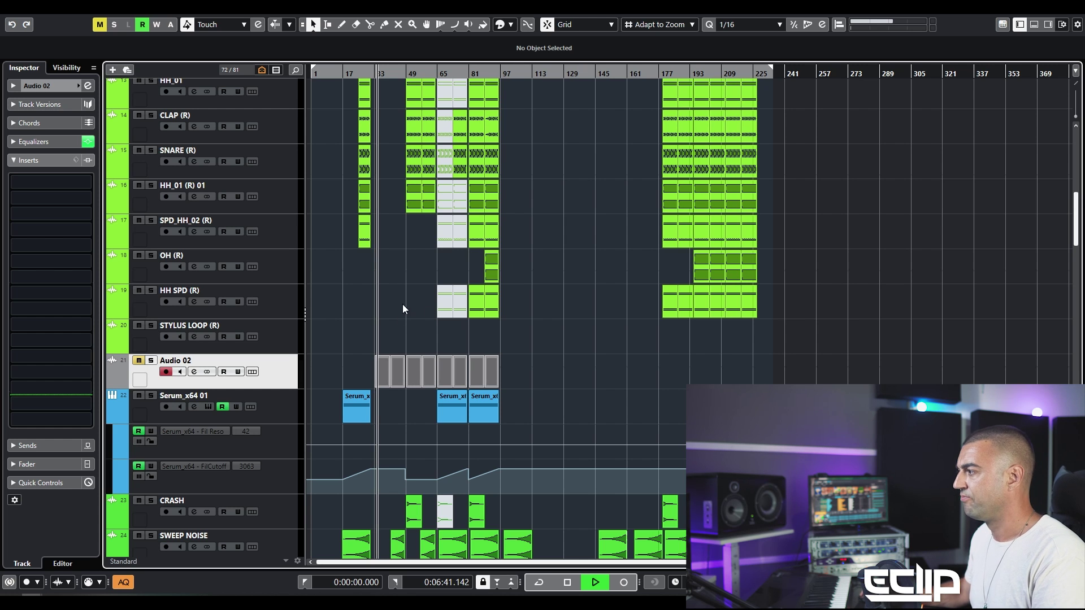
key("space")
key("space")
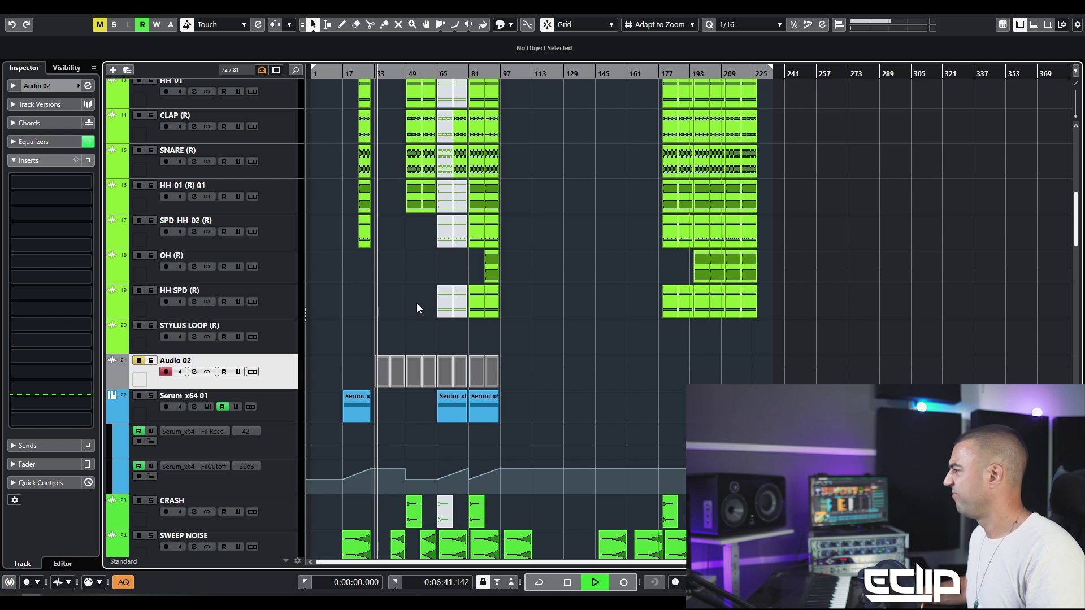
scroll(390, 312, "down", 3)
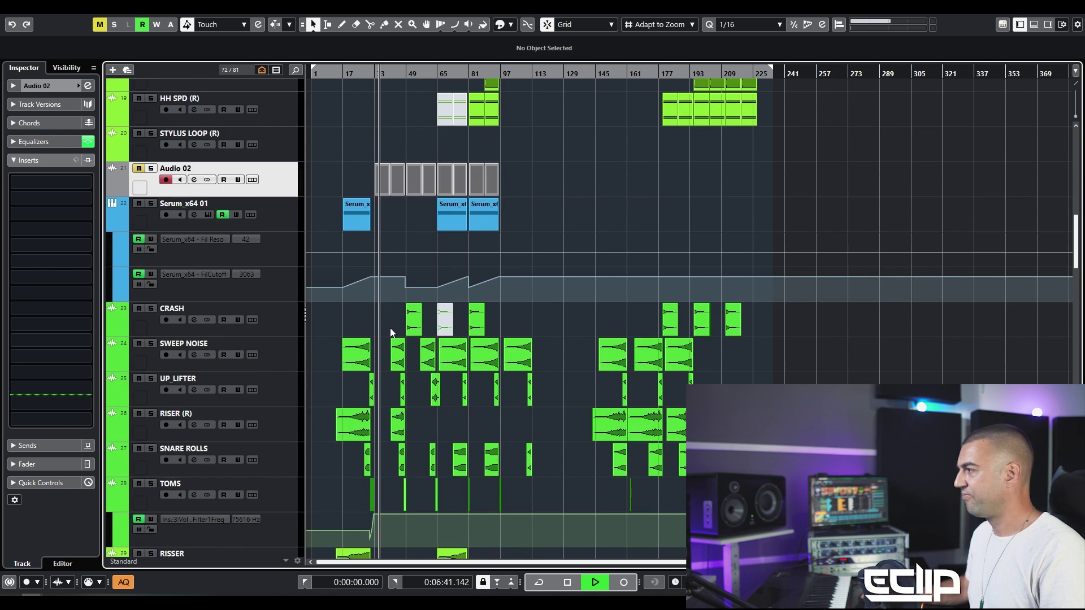
scroll(395, 322, "down", 3)
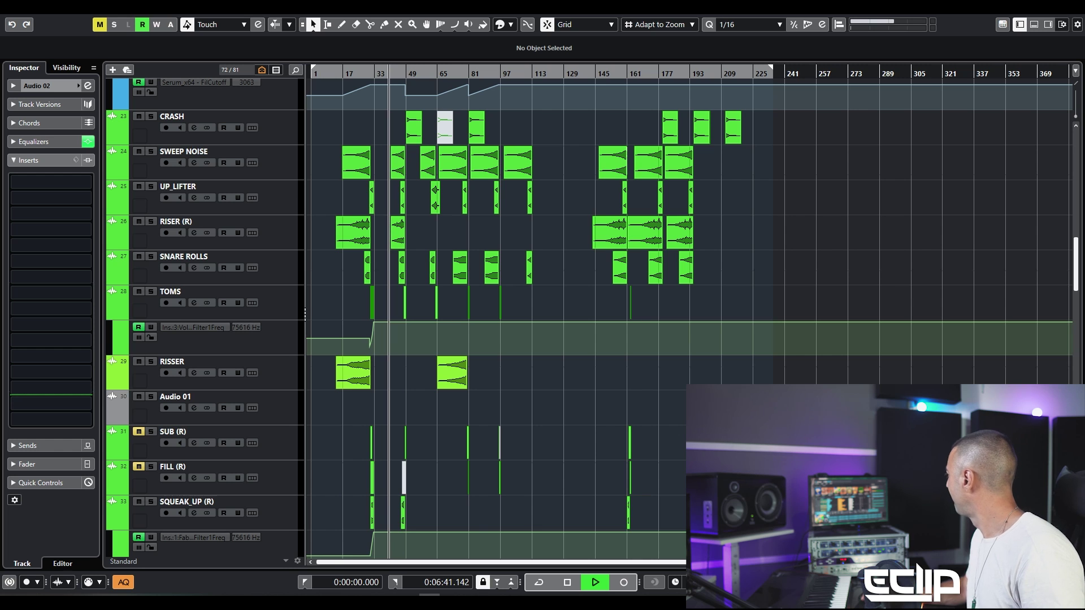
Step: Place the BFB_128_GROUP_MIX_017 loop from Loopcloud on the CRASH track at bar 22 and stop playback
left_click_drag(631, 444, 347, 120)
left_click(626, 395)
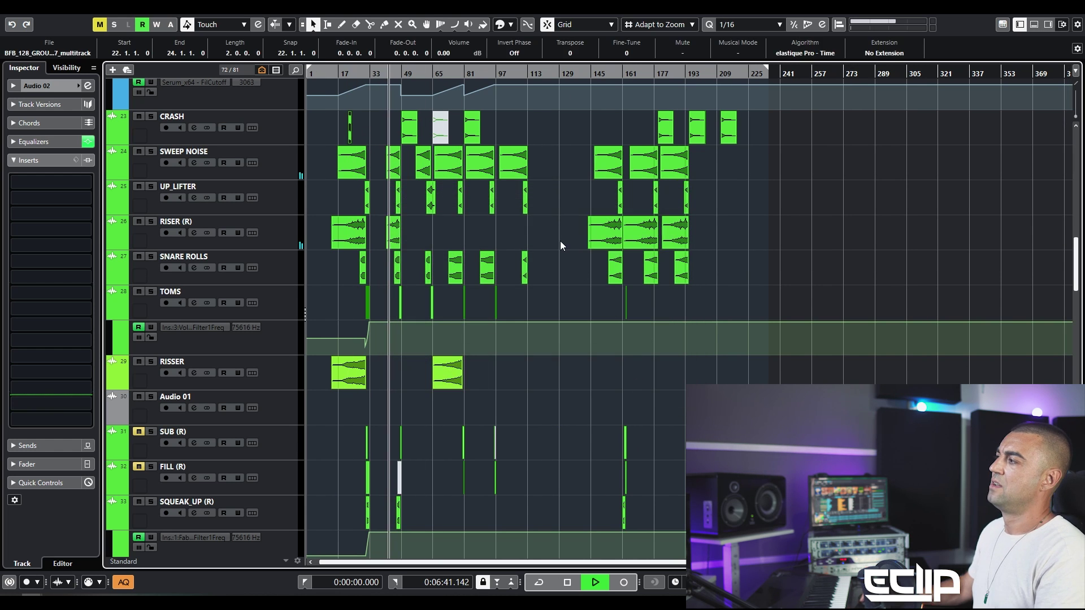
left_click(534, 252)
key("space")
scroll(463, 259, "up", 3)
right_click(281, 188)
left_click(358, 142)
scroll(391, 301, "down", 3)
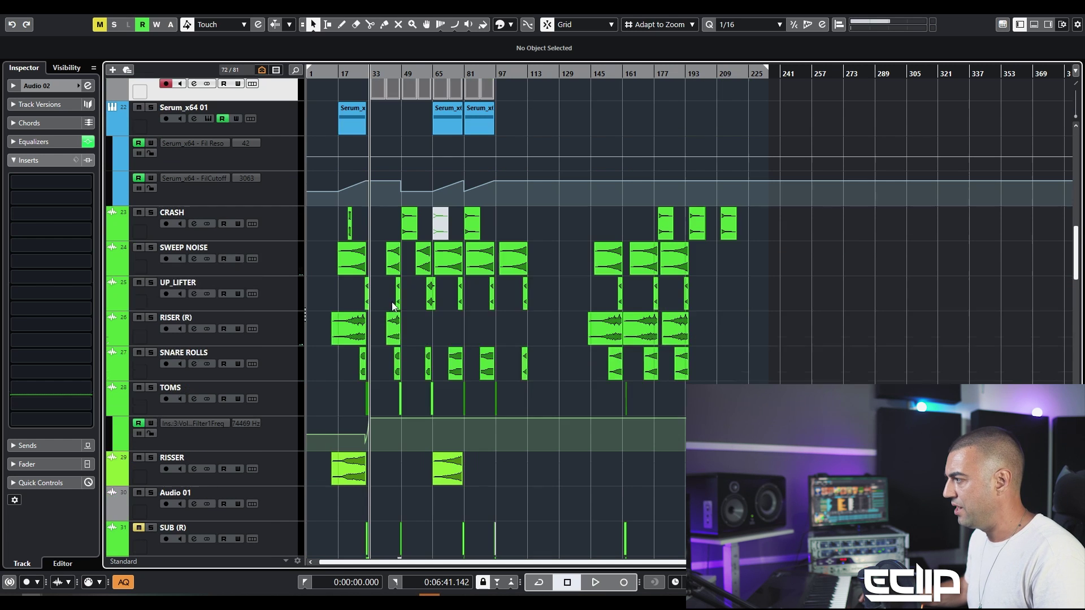
Step: Cut the BFB_128_GROUP_MIX_017 loop from the CRASH track at bar 22
scroll(358, 391, "up", 6)
scroll(374, 412, "down", 5)
scroll(375, 408, "down", 5)
left_click(423, 294)
scroll(454, 323, "up", 17)
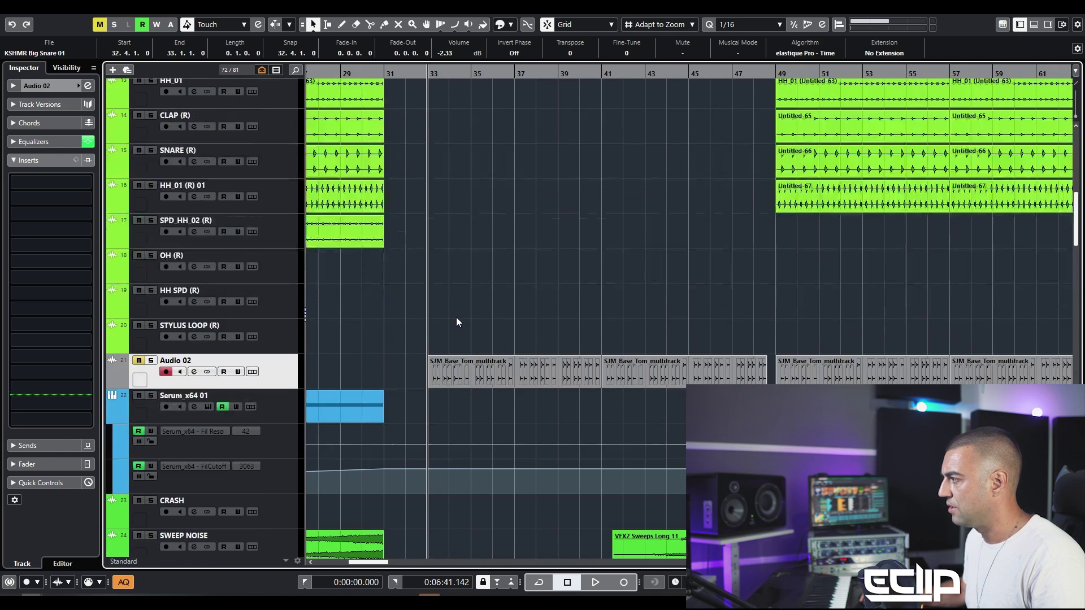
scroll(456, 317, "down", 6)
left_click(402, 417)
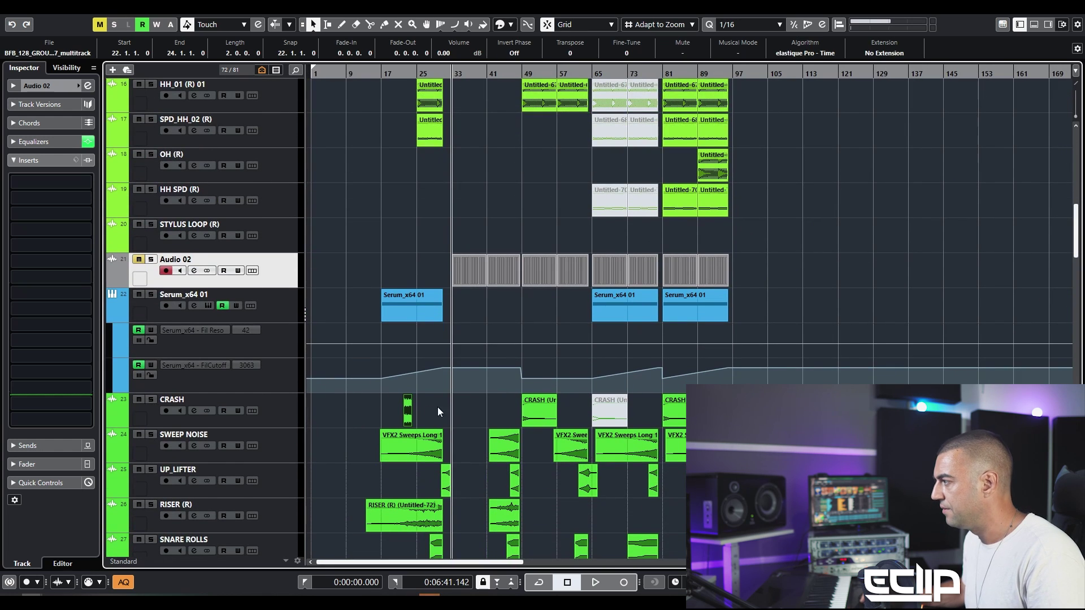
key("Delete")
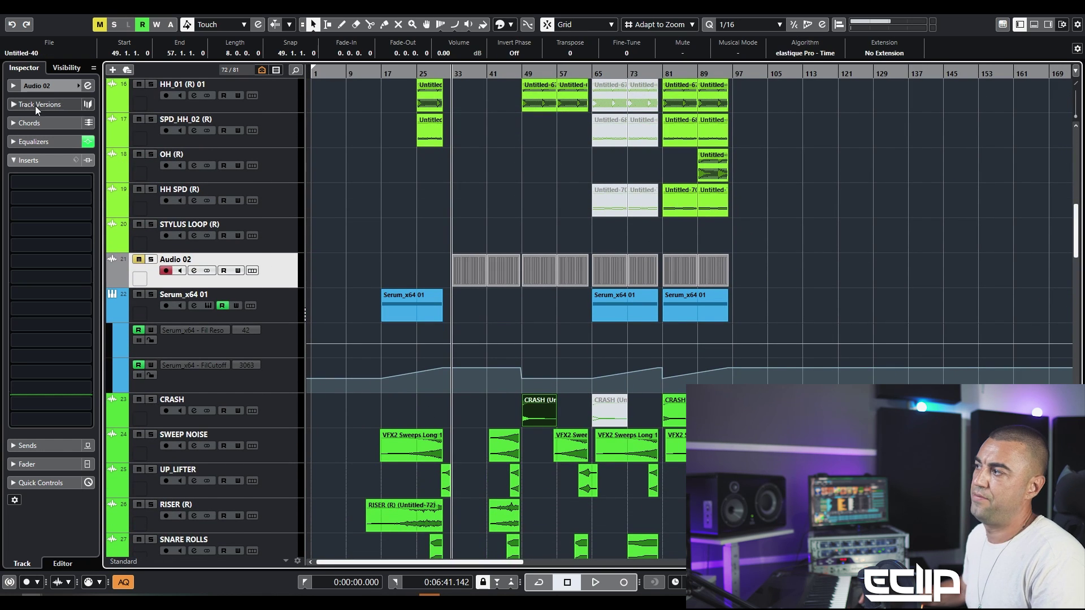
Step: Create a new track version v2 on Audio 02 and paste the BFB_128_GROUP_MIX_017 loop at bar 33
left_click(57, 86)
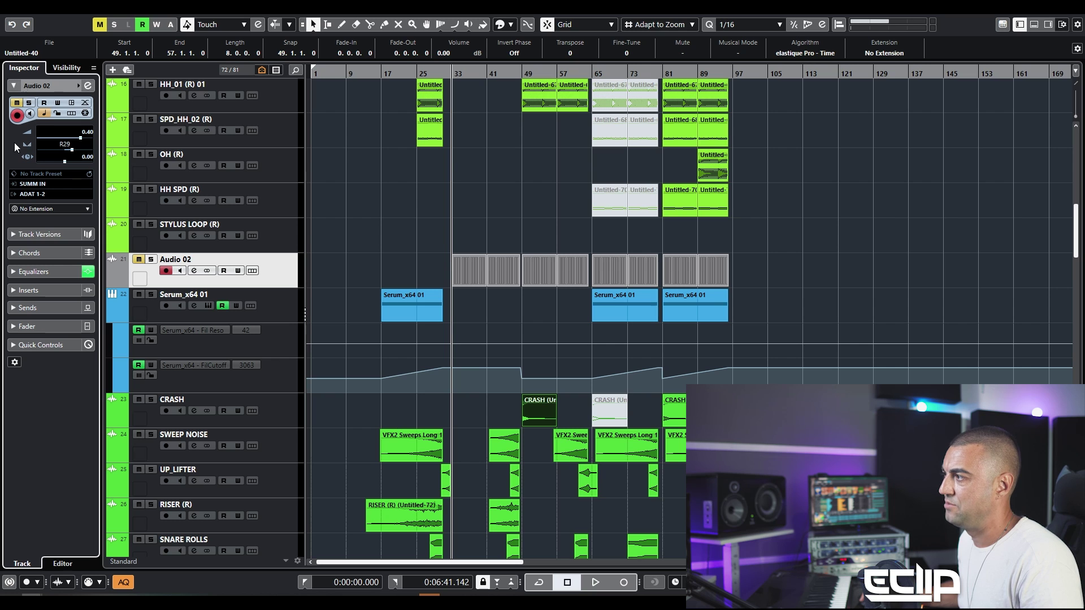
left_click(40, 234)
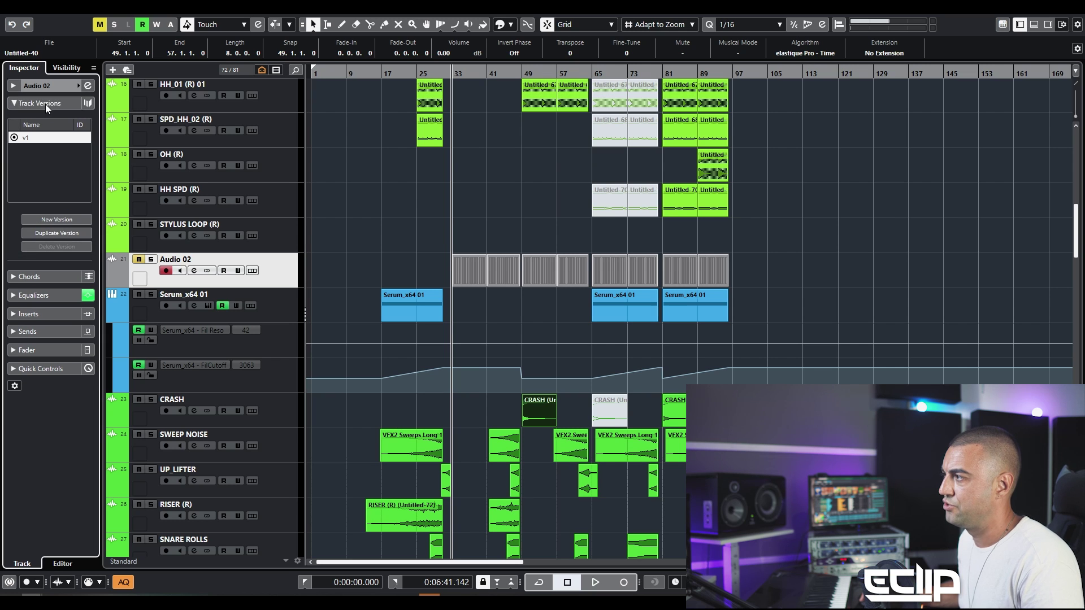
left_click(58, 220)
key("h")
key("h")
key("h")
key("h")
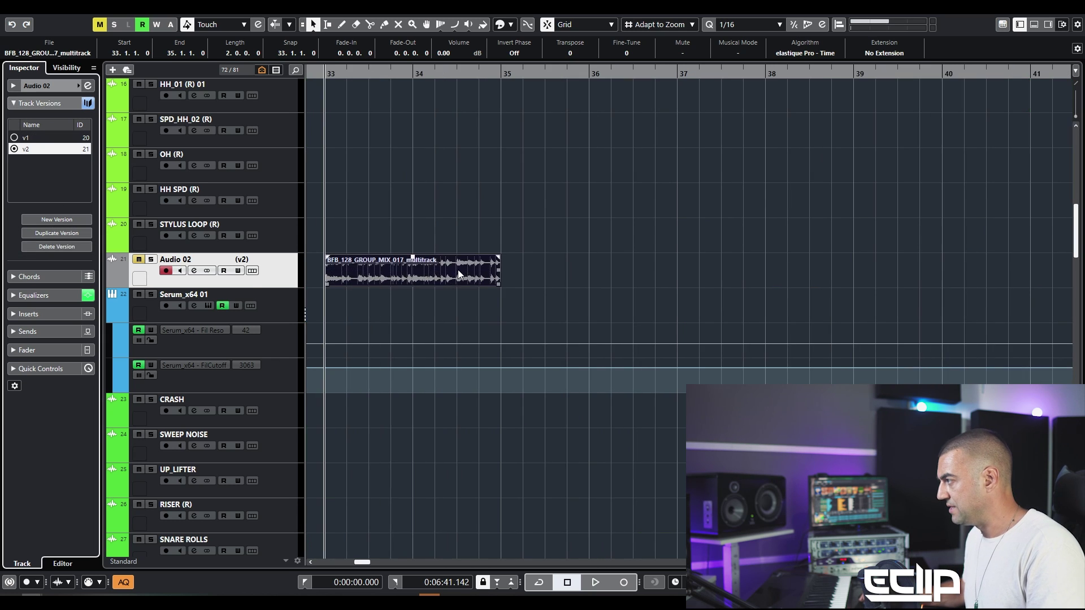
Step: Join the loop and a duplicate into one four-bar part from bar 33, and play it with Audio 02 unmuted
key("ctrl+d")
key("4")
left_click(444, 261)
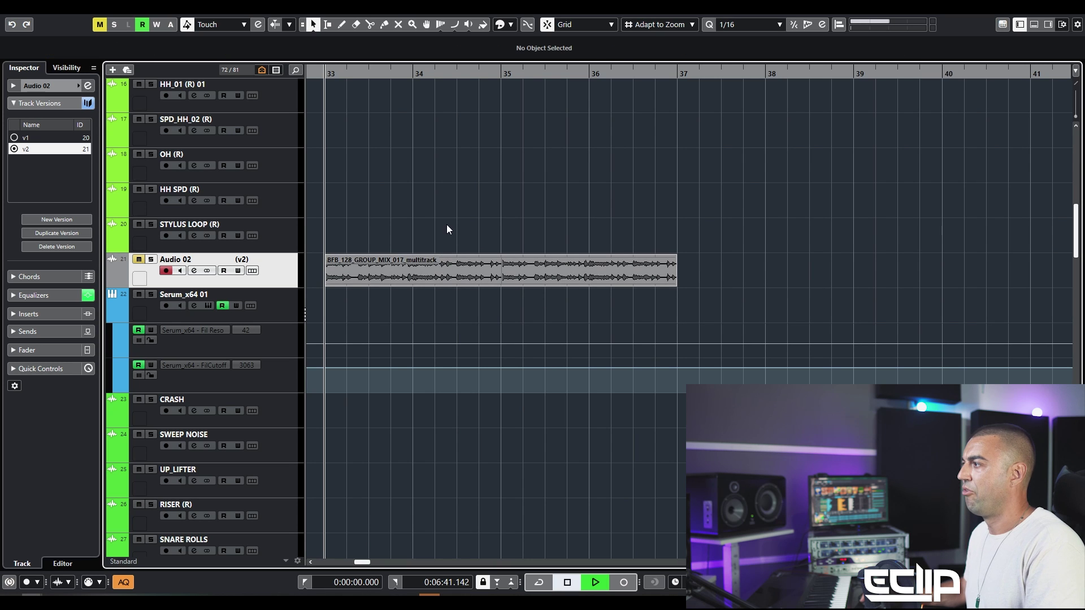
key("g")
key("g")
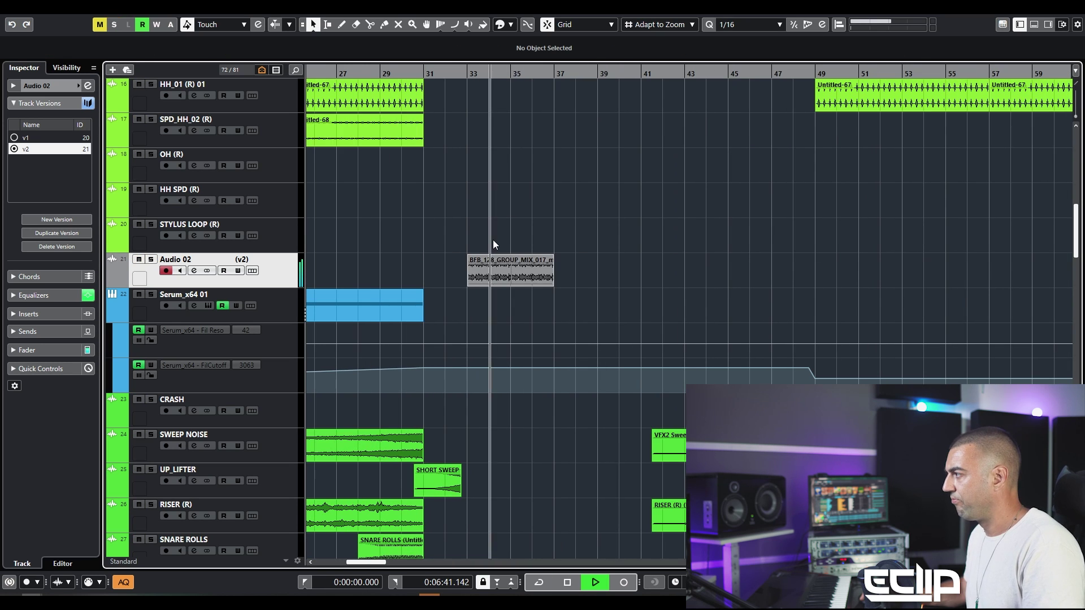
Step: Duplicate the four-bar part twice so the percussion loop runs up to bar 45
left_click(521, 269)
key("ctrl+d")
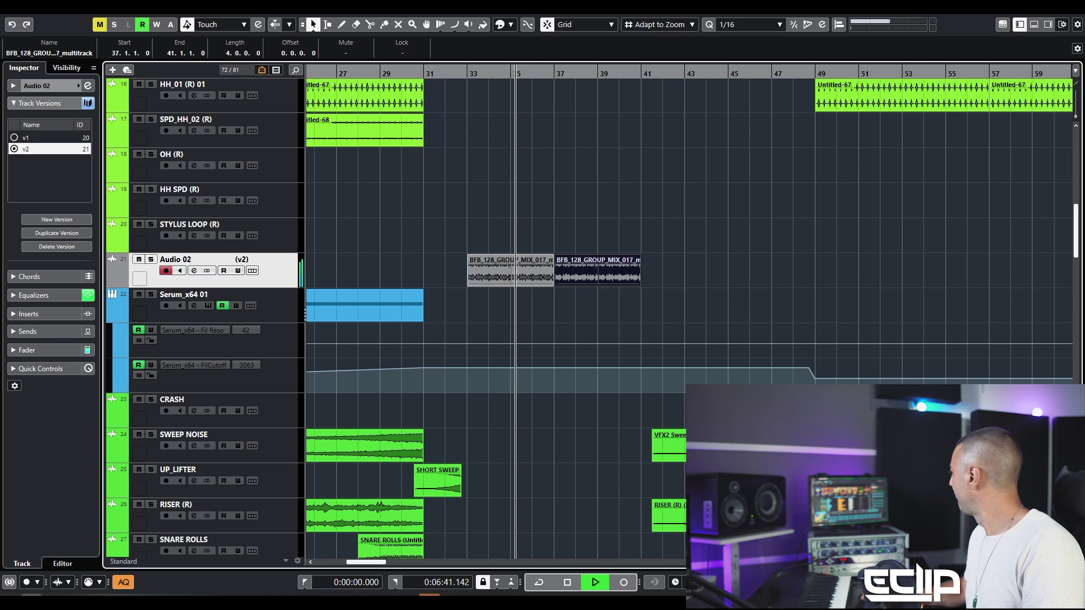
left_click(517, 199)
left_click(578, 258)
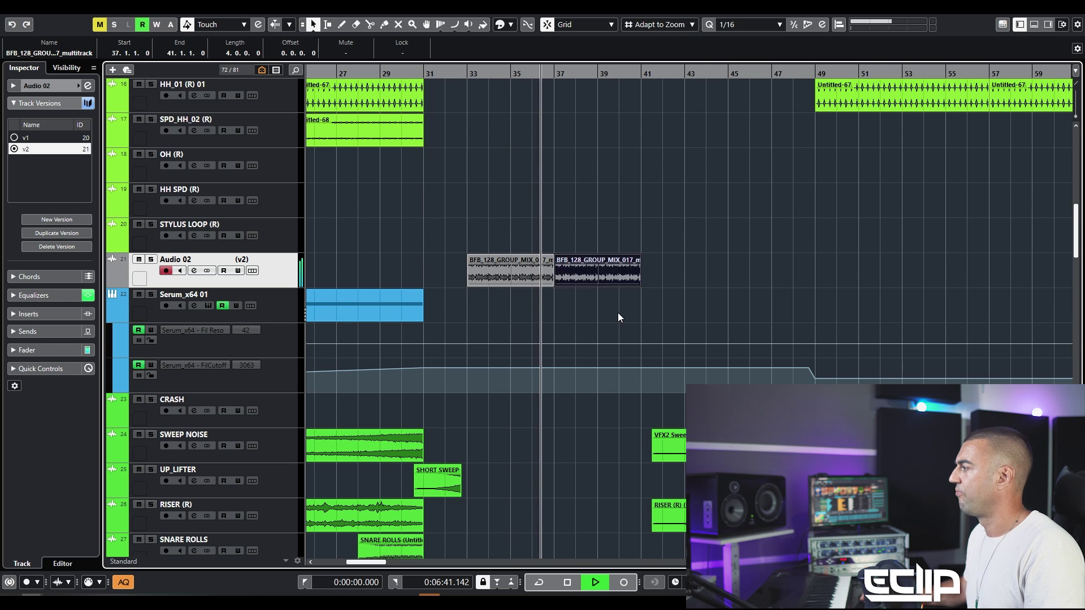
key("ctrl+d")
Step: Solo Audio 02, play the loop from bar 33 and lower the low-cut frequency in its channel equalizer
key("s")
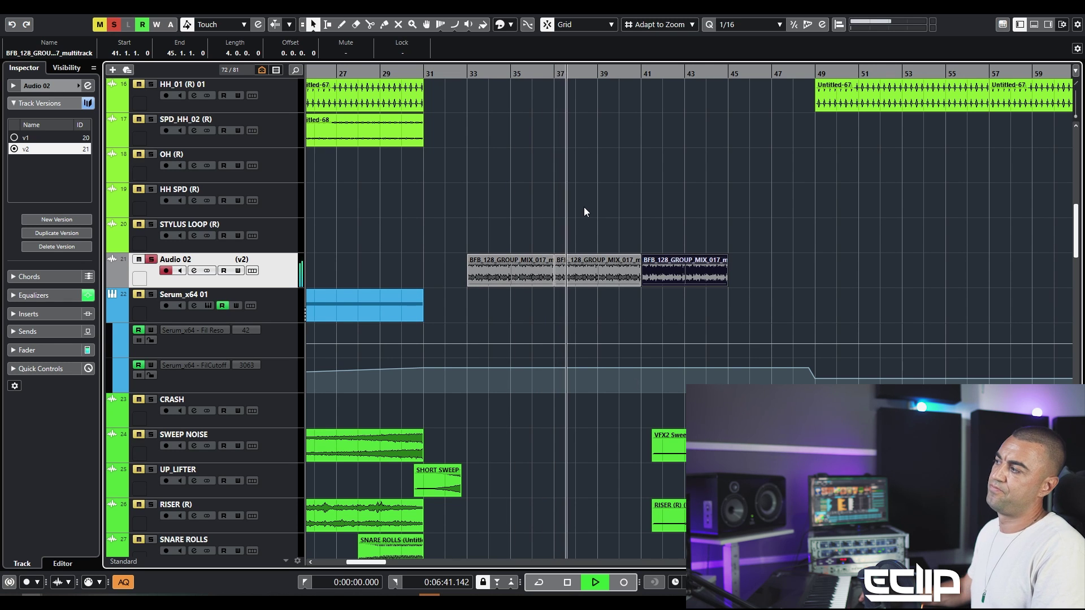
key("space")
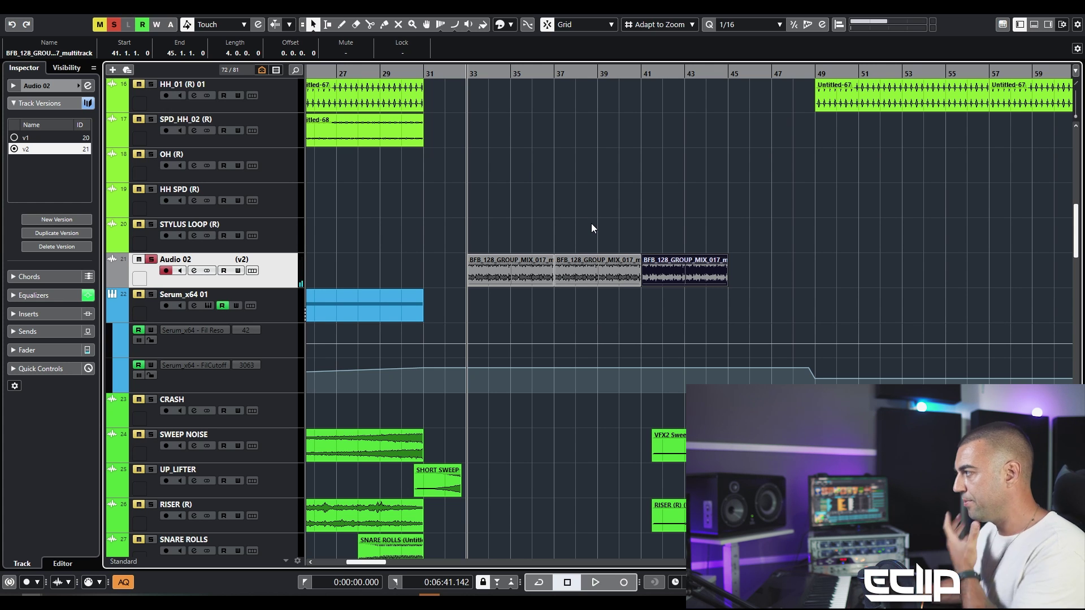
scroll(537, 274, "up", 5)
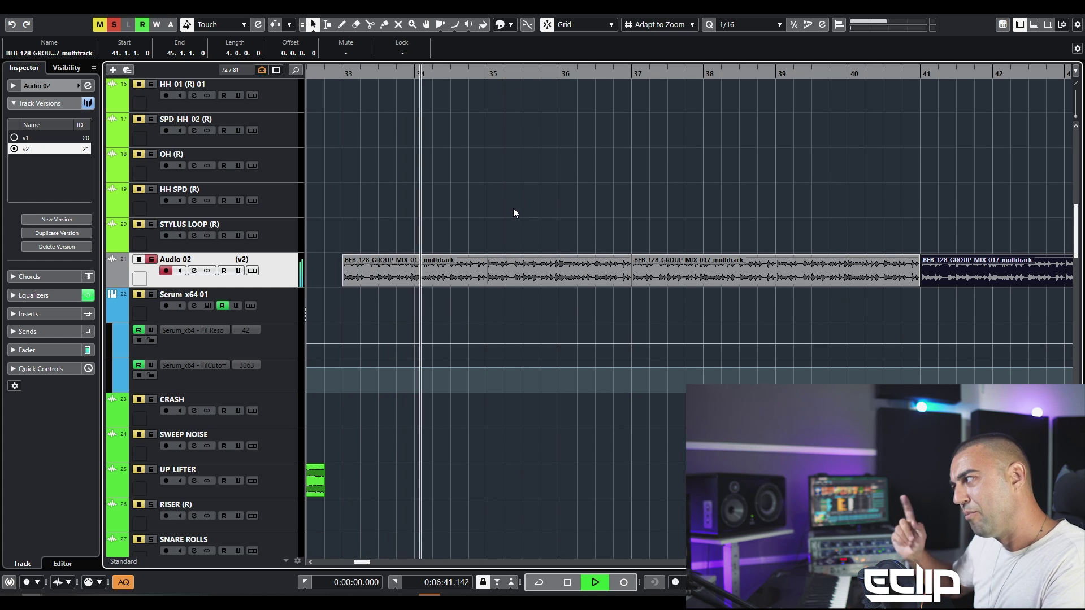
key("e")
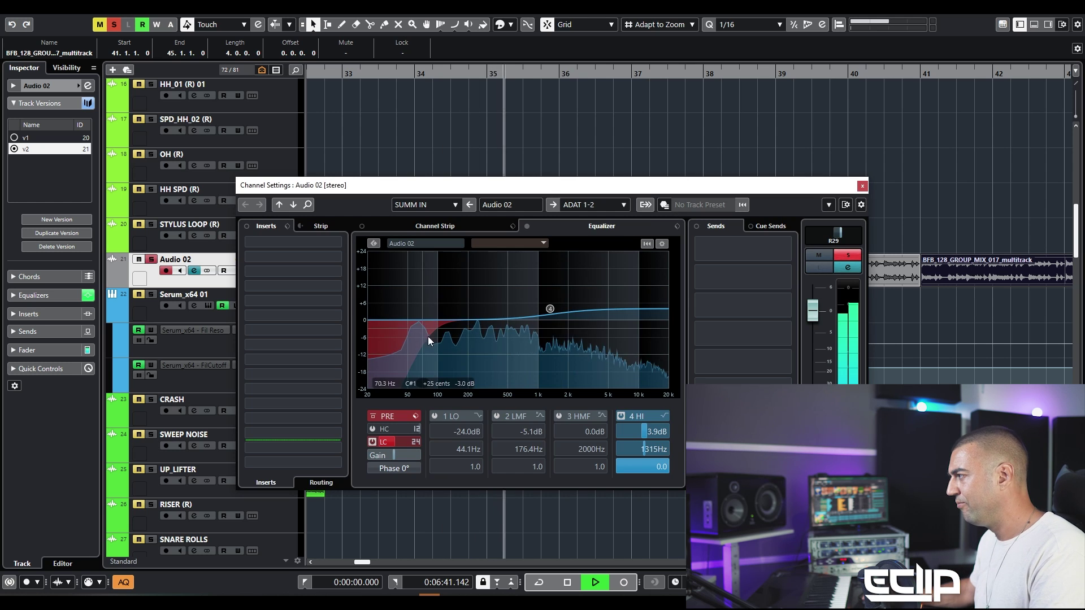
scroll(391, 443, "down", 10)
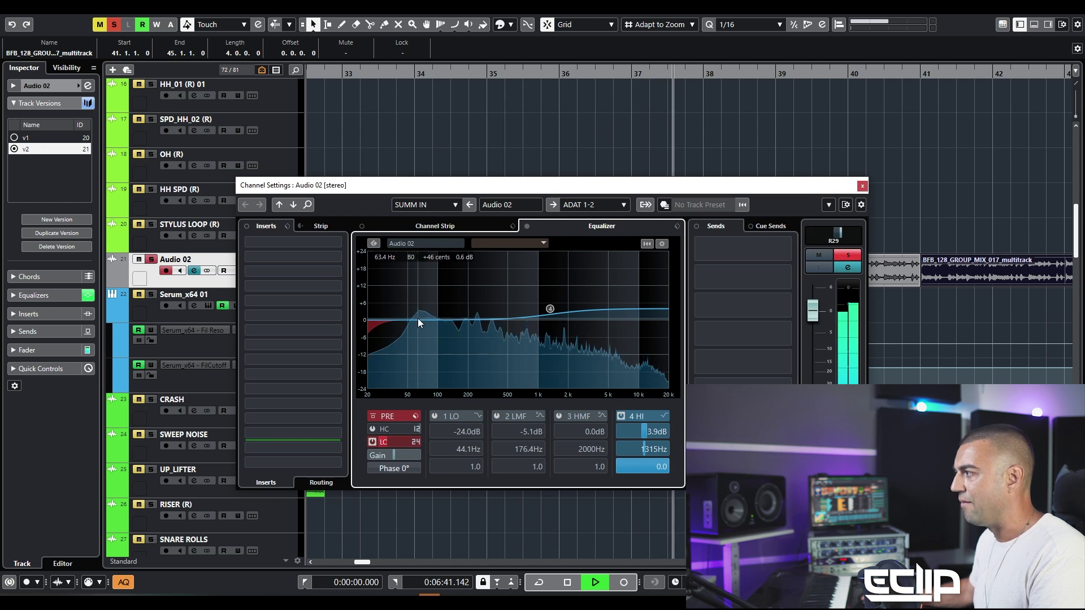
key("space")
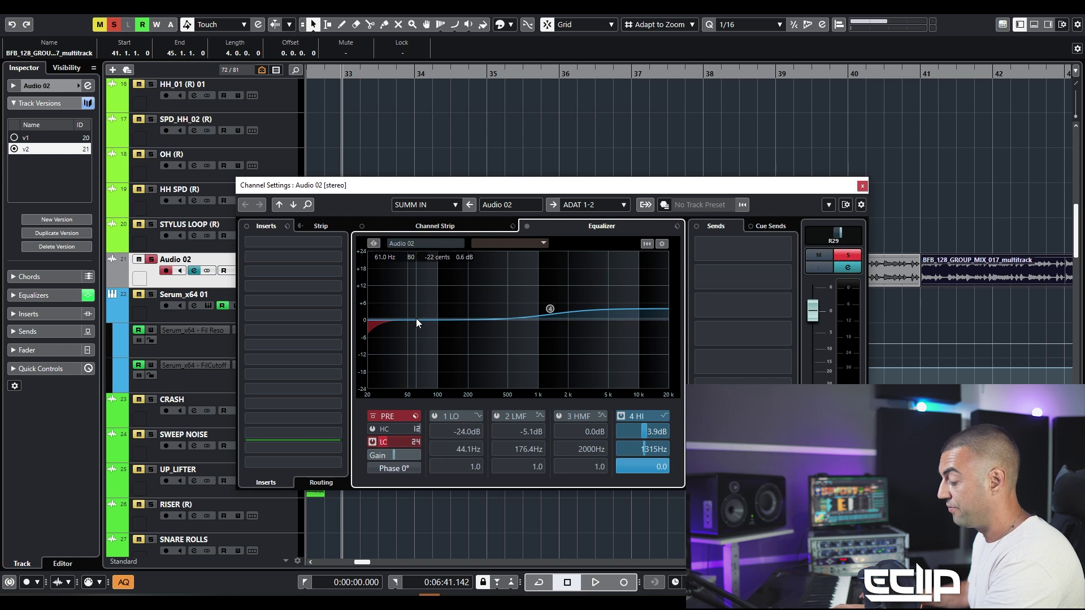
Step: Transpose the events in the Audio 02 loop parts by -5 and set their algorithm to Standard - Drums
left_click_drag(493, 194, 714, 395)
key("g")
key("g")
key("g")
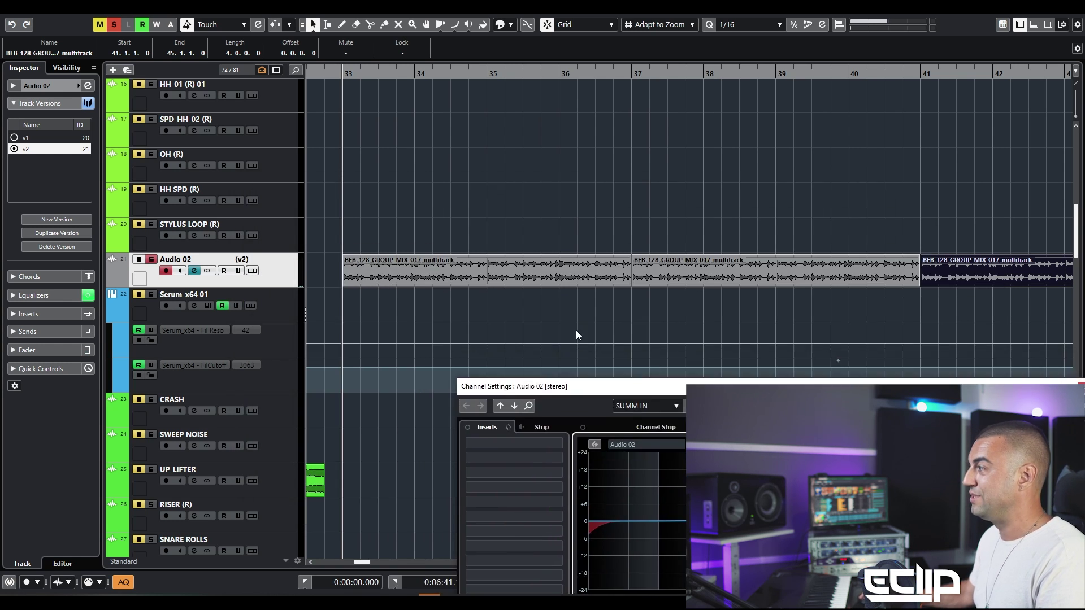
double_click(544, 287)
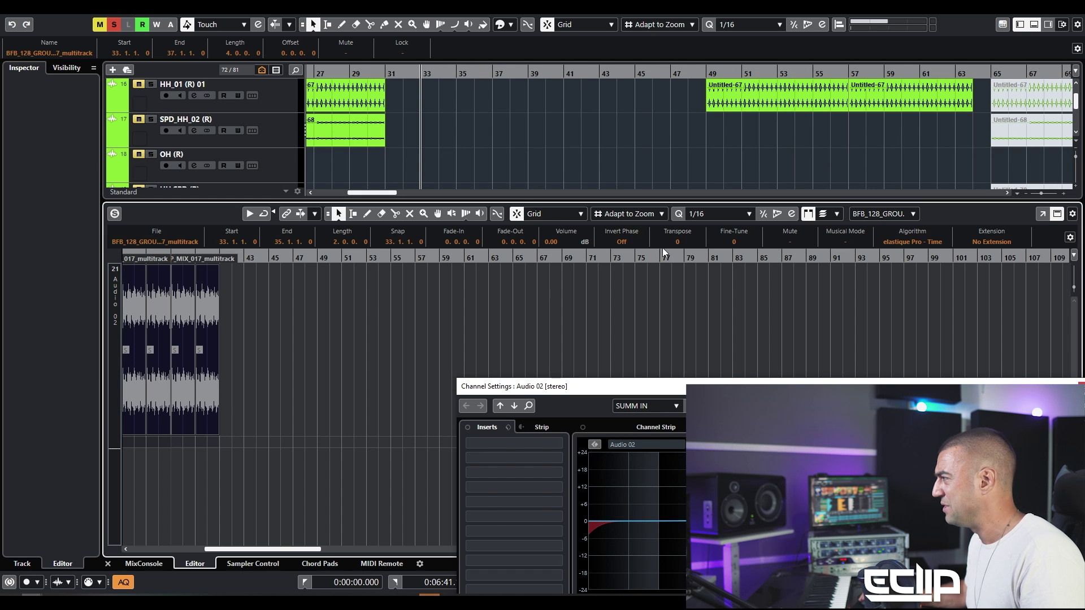
left_click(990, 249)
left_click(927, 248)
left_click(927, 249)
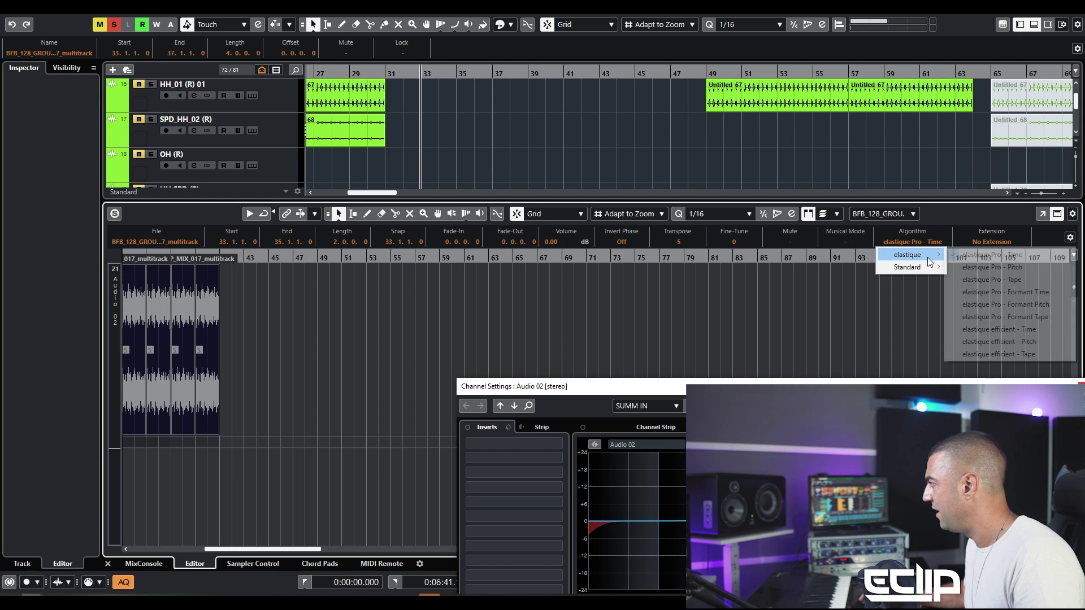
mouse_move(921, 268)
left_click(988, 267)
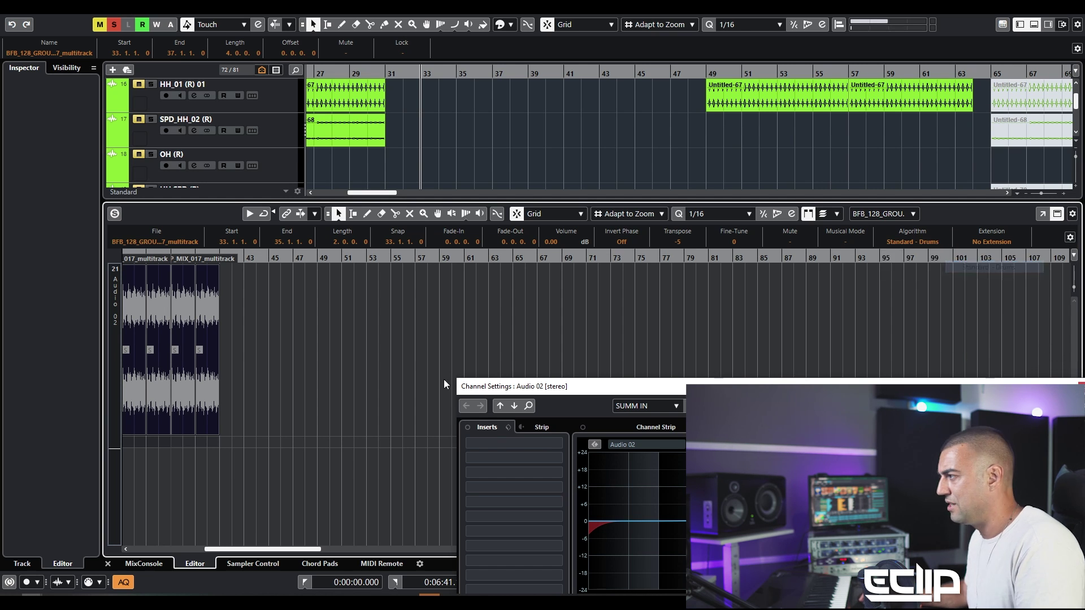
key("ctrl+e")
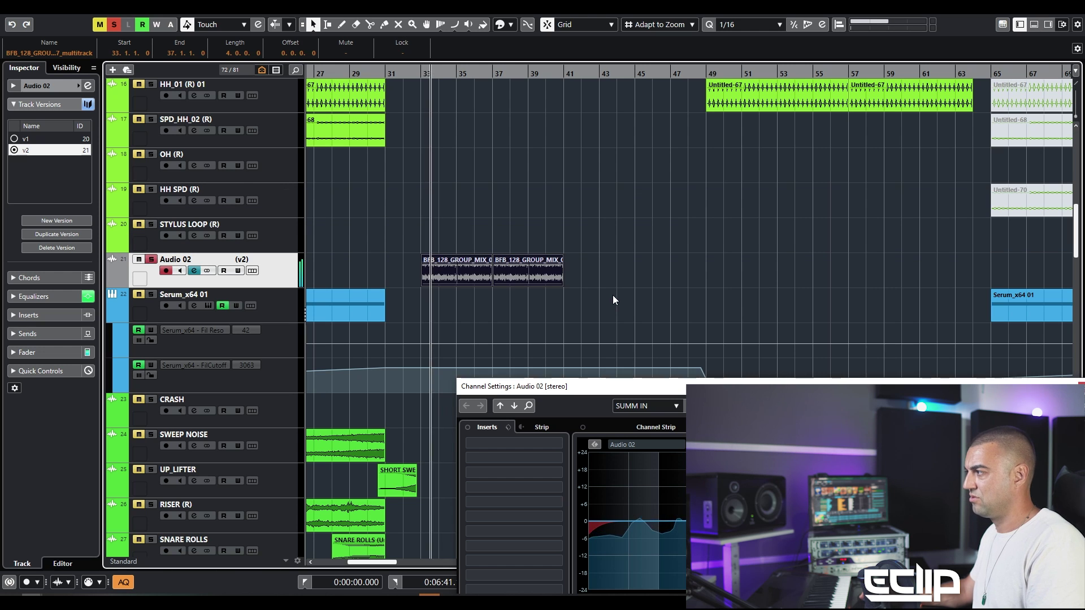
Step: Sweep Audio 02's low cut during playback and enable its low EQ band at 65.9 Hz with 0.6 dB gain
left_click(686, 243)
left_click(194, 270)
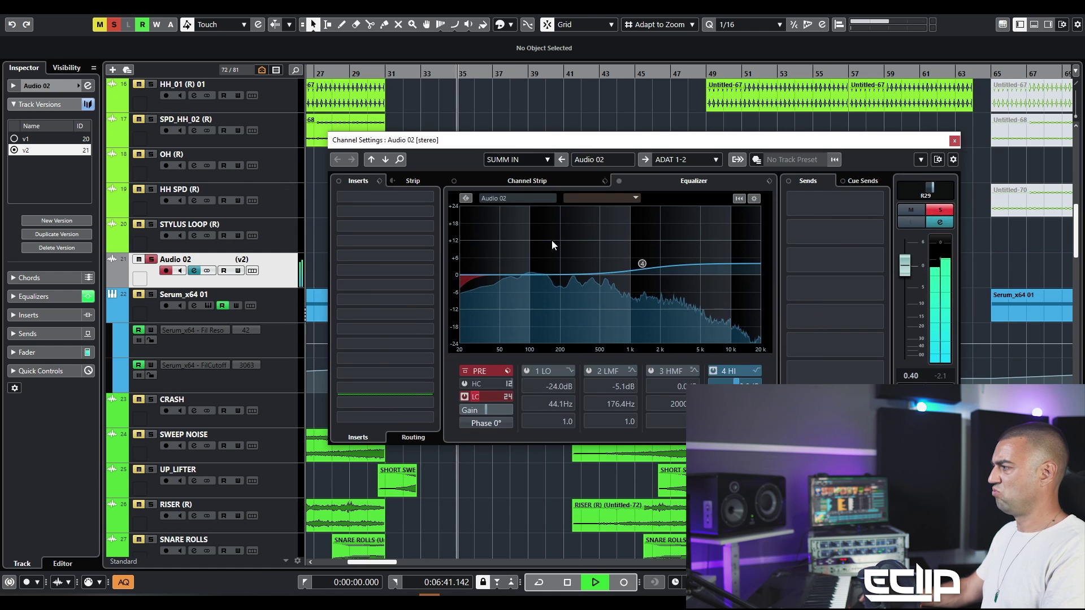
left_click_drag(465, 275, 510, 273)
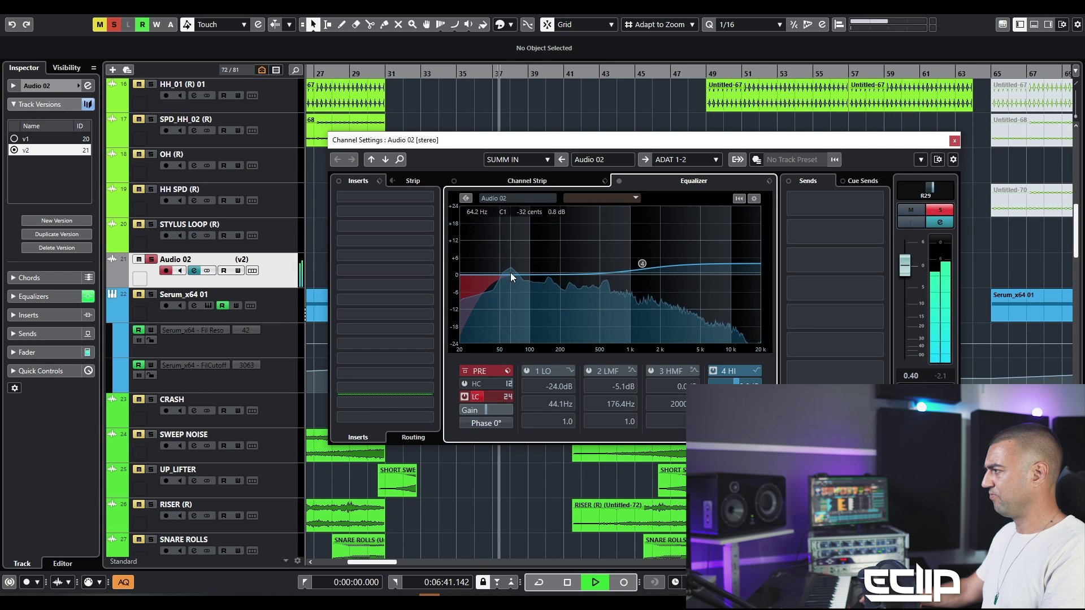
left_click(510, 273)
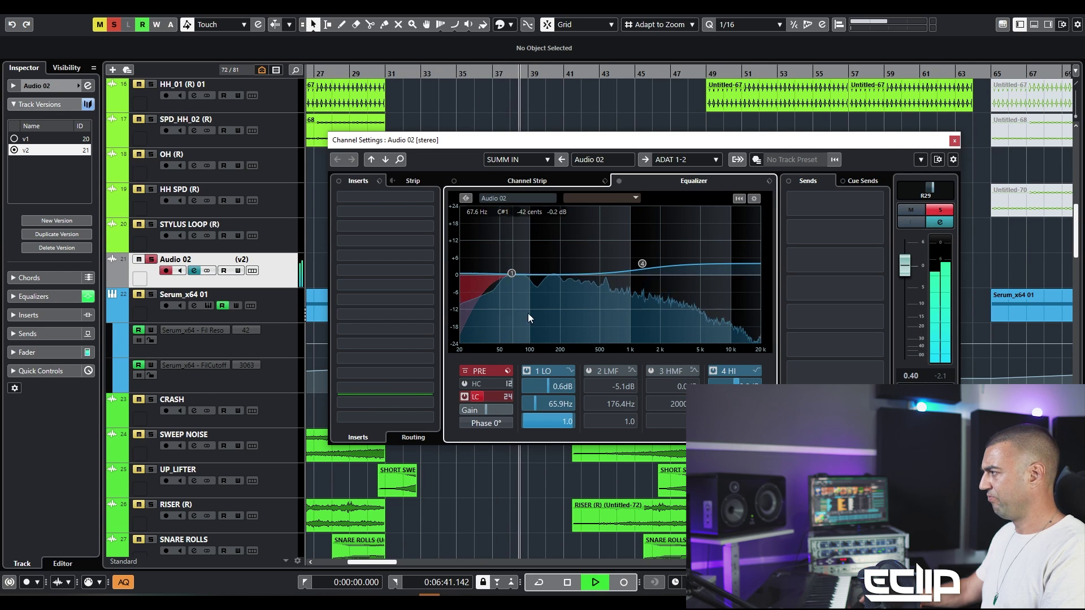
scroll(490, 397, "down", 10)
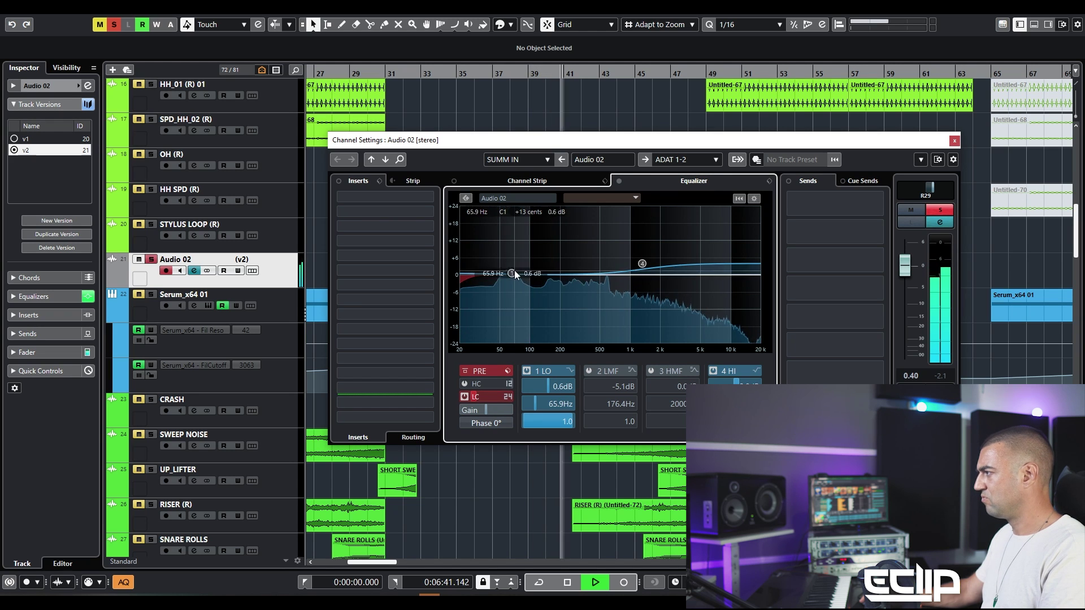
Step: Unsolo Audio 02, raise its low cut while listening in the full mix, and close its channel settings
key("s")
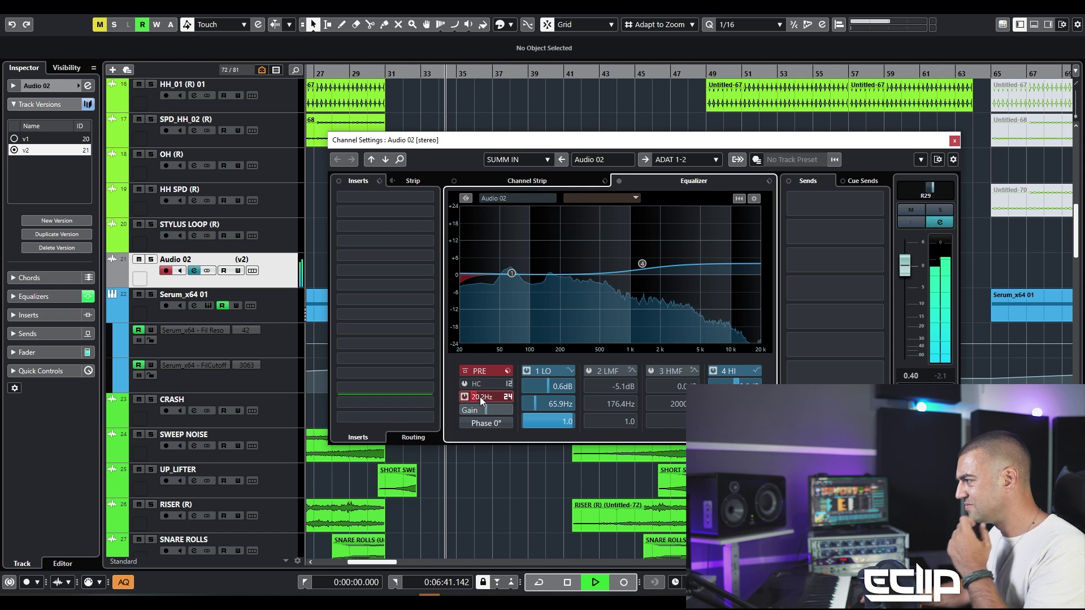
scroll(482, 396, "up", 2)
scroll(481, 397, "up", 2)
key("e")
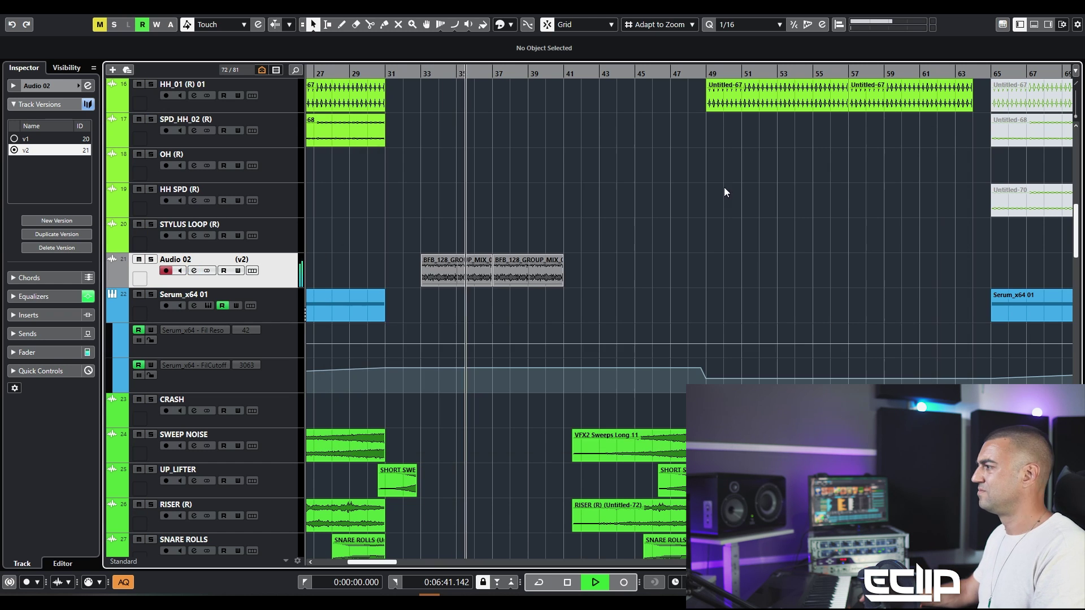
Step: Try transpositions between -4 and -2 on the loop events during playback and set the transpose to -3
double_click(469, 260)
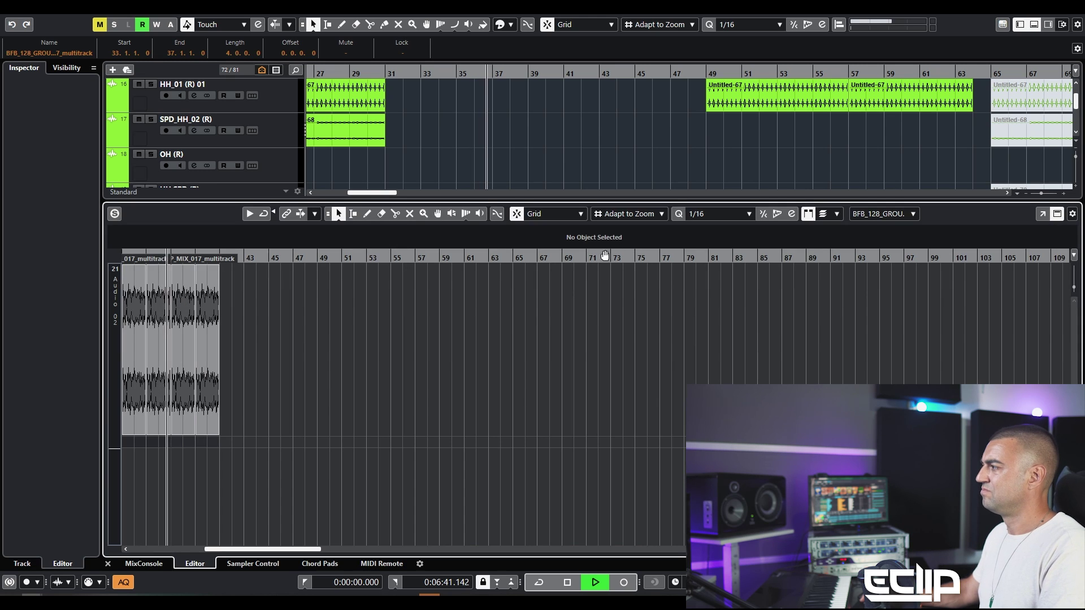
scroll(686, 240, "up", 1)
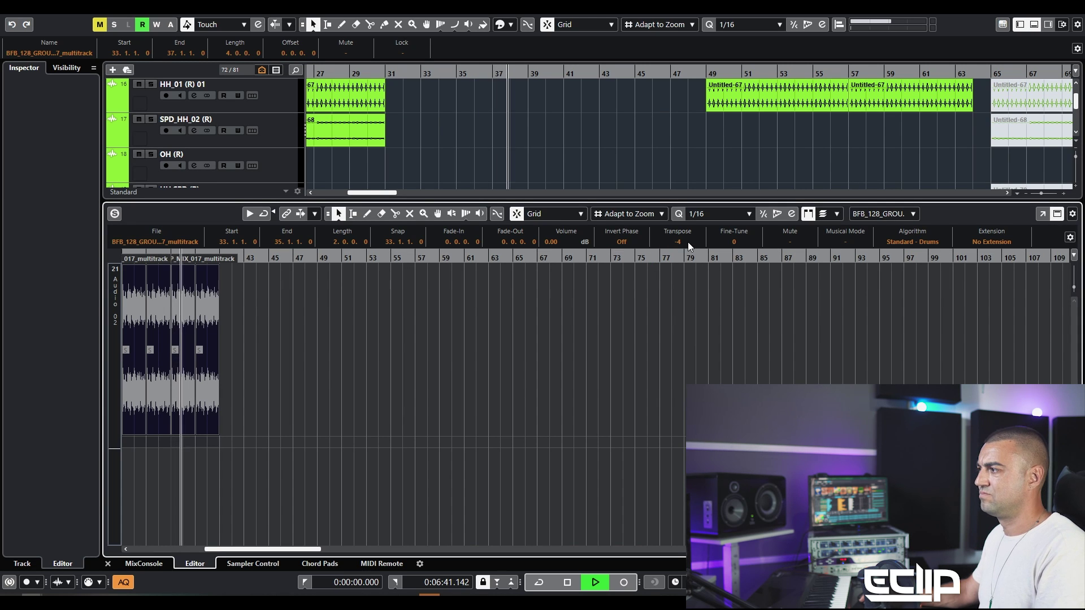
scroll(687, 242, "up", 1)
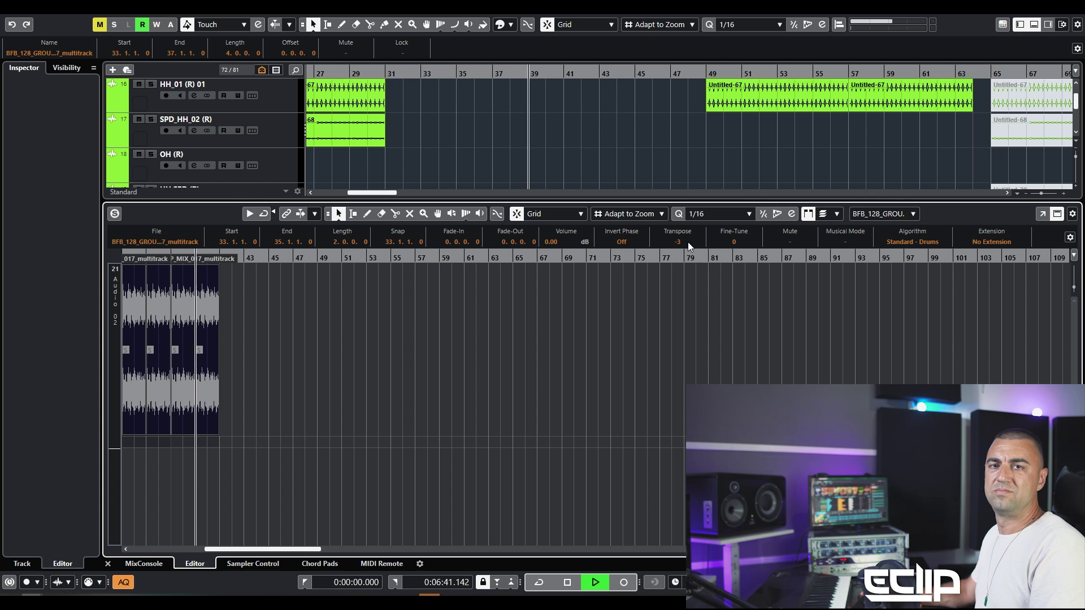
scroll(429, 420, "left", 5)
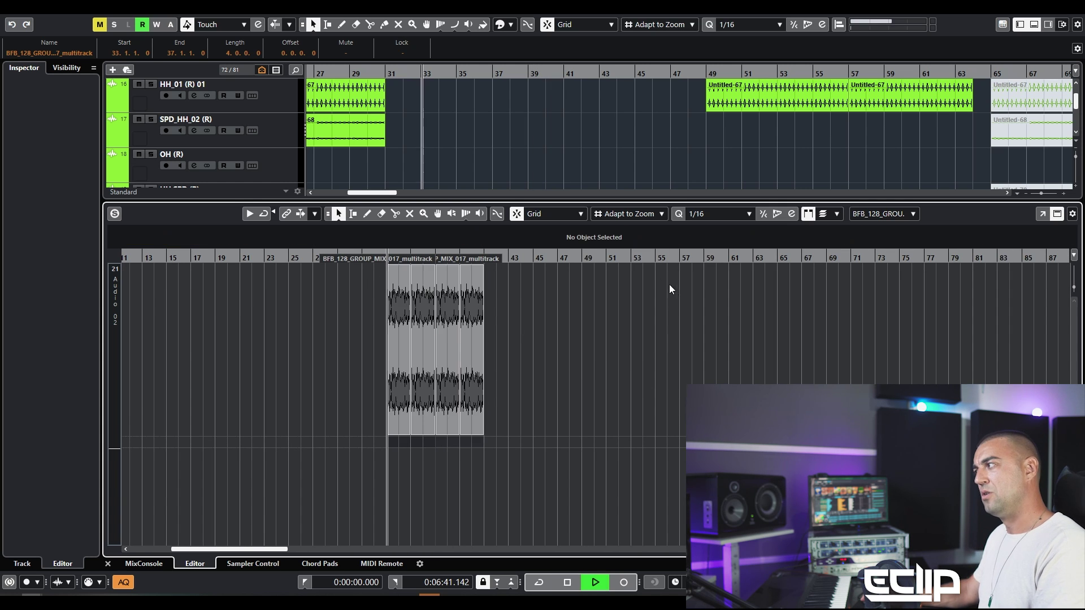
scroll(681, 243, "up", 1)
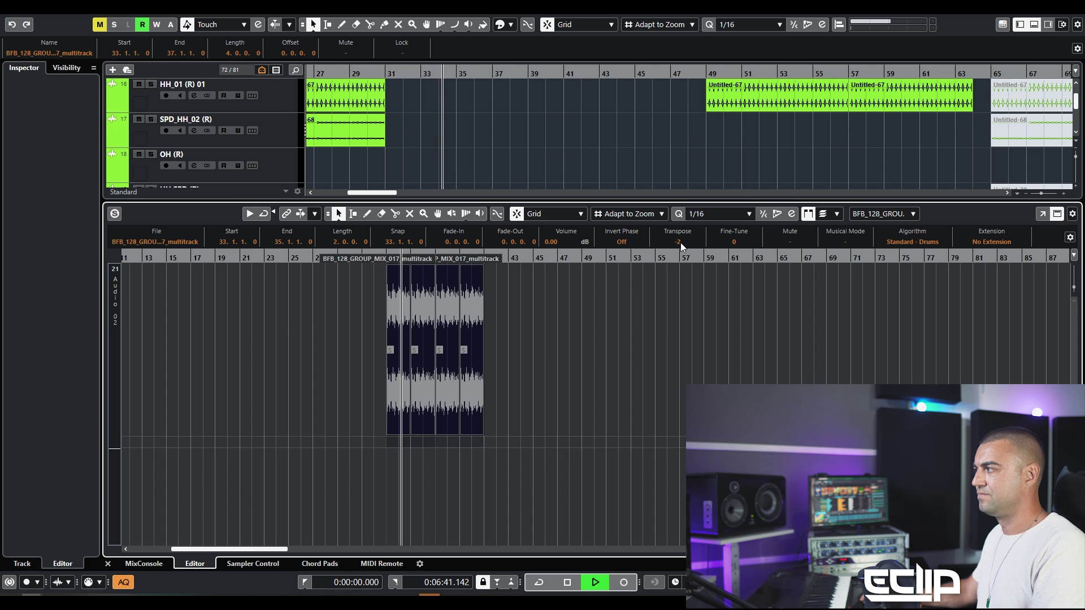
scroll(680, 242, "down", 1)
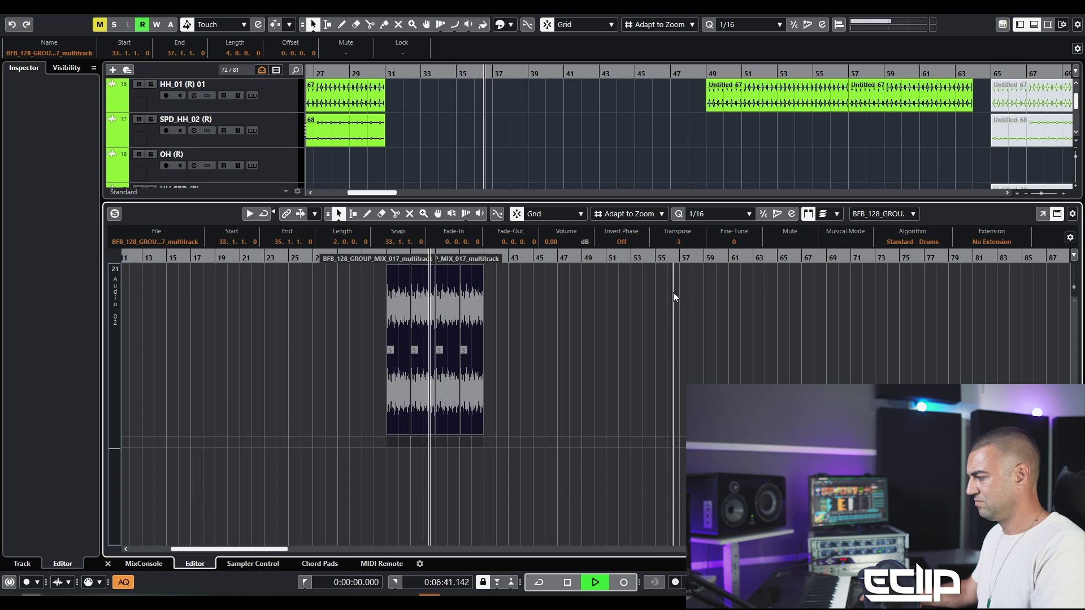
key("ctrl+e")
Step: Set Audio 02's low EQ band to -15.3 dB at 200.9 Hz
key("e")
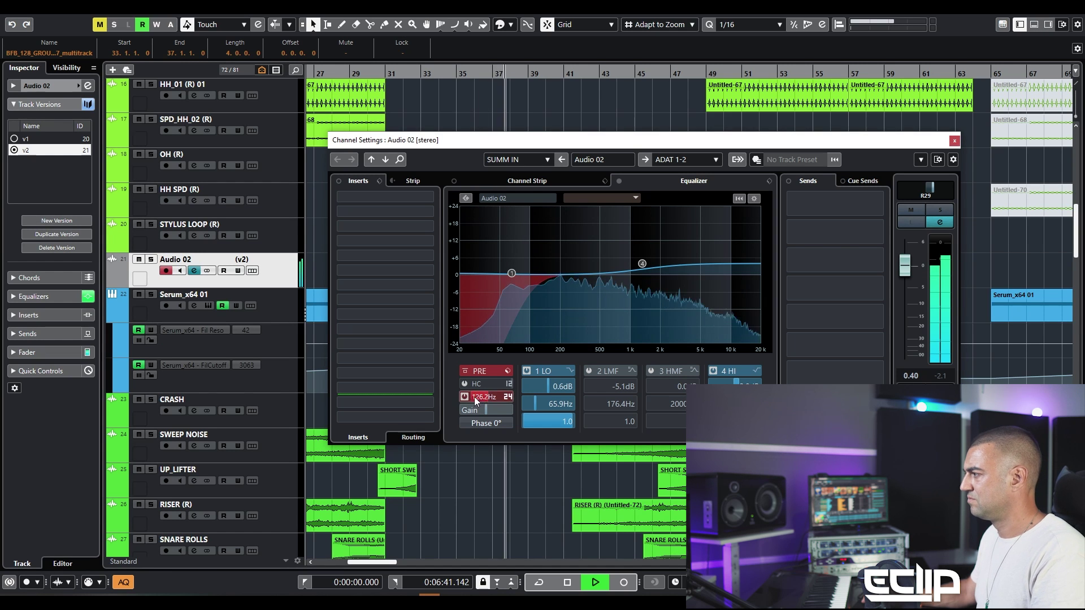
left_click_drag(511, 273, 559, 318)
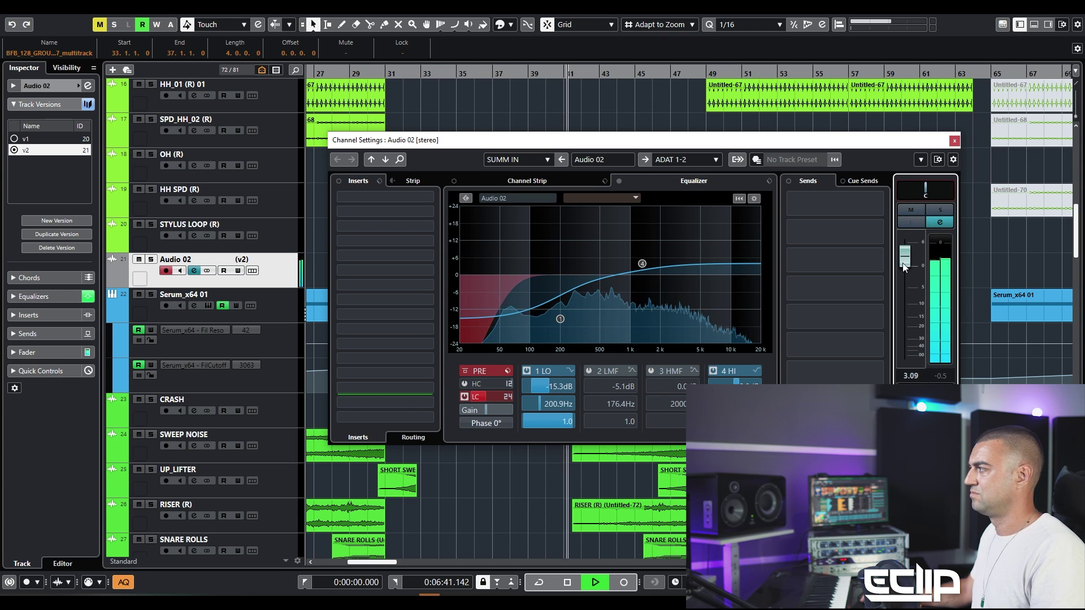
Step: Duplicate the two four-bar BFB_128_GROUP_MIX_017 loop events on Audio 02 to fill bars 41 to 49
left_click(570, 259)
key("ctrl+d")
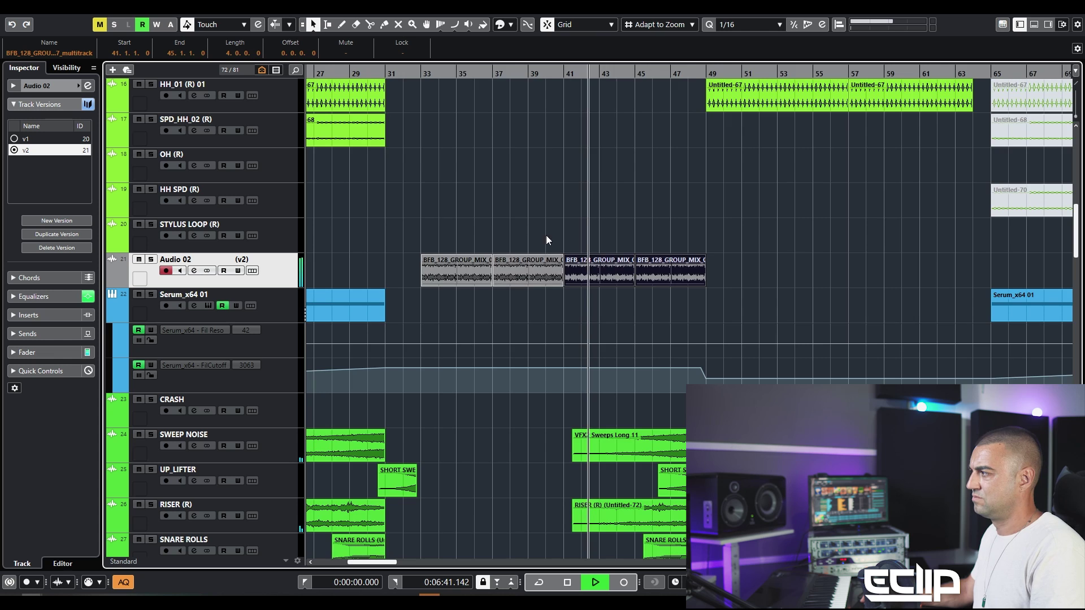
key("g")
left_click(490, 217)
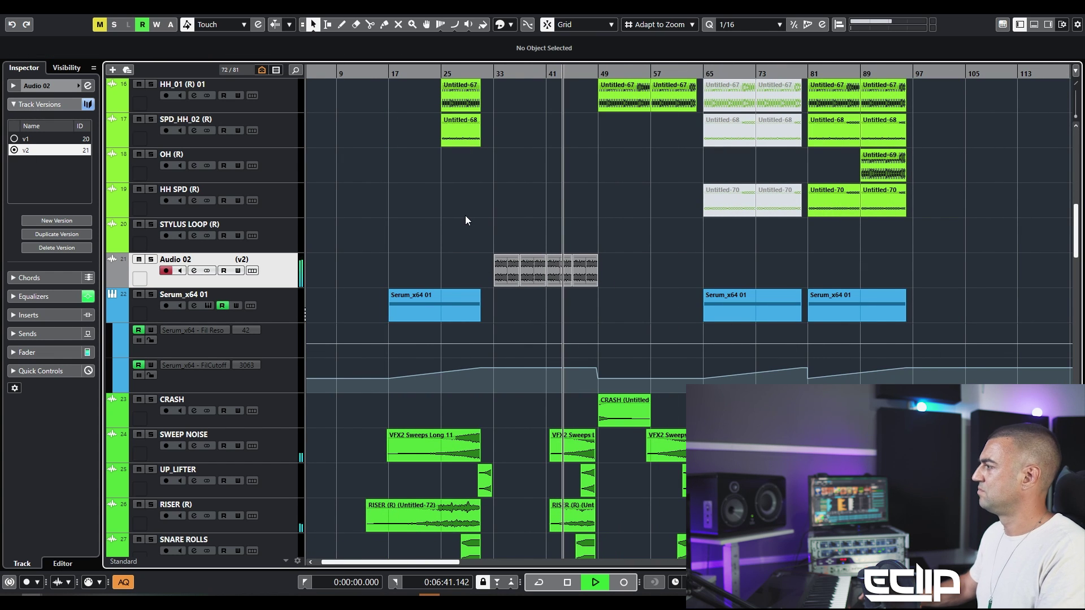
Step: Solo Audio 02 briefly to hear the loop alone, unsolo it, and restart playback of the full mix
key("s")
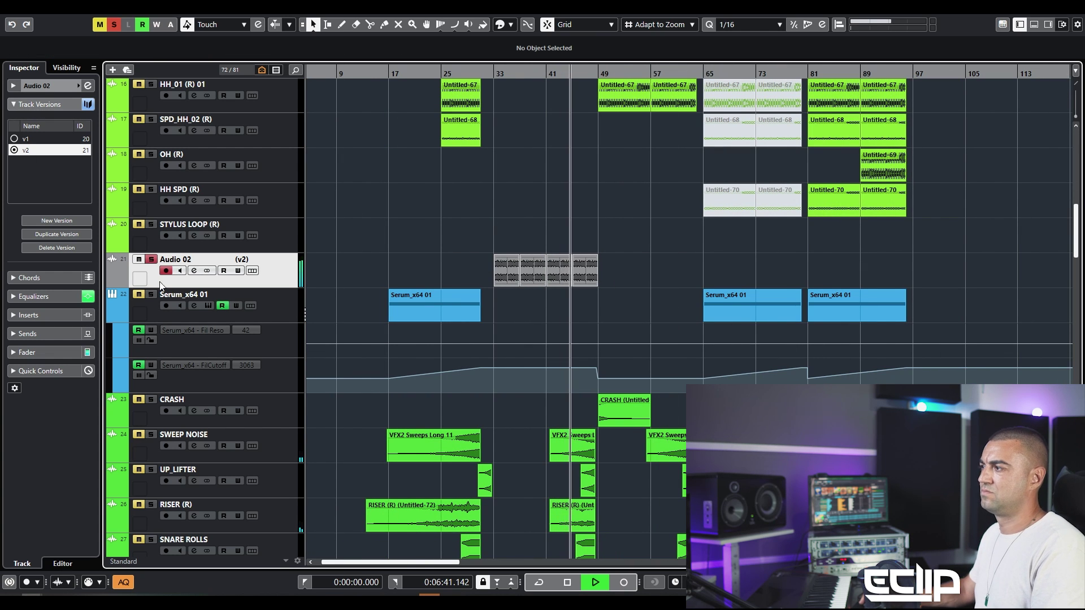
key("space")
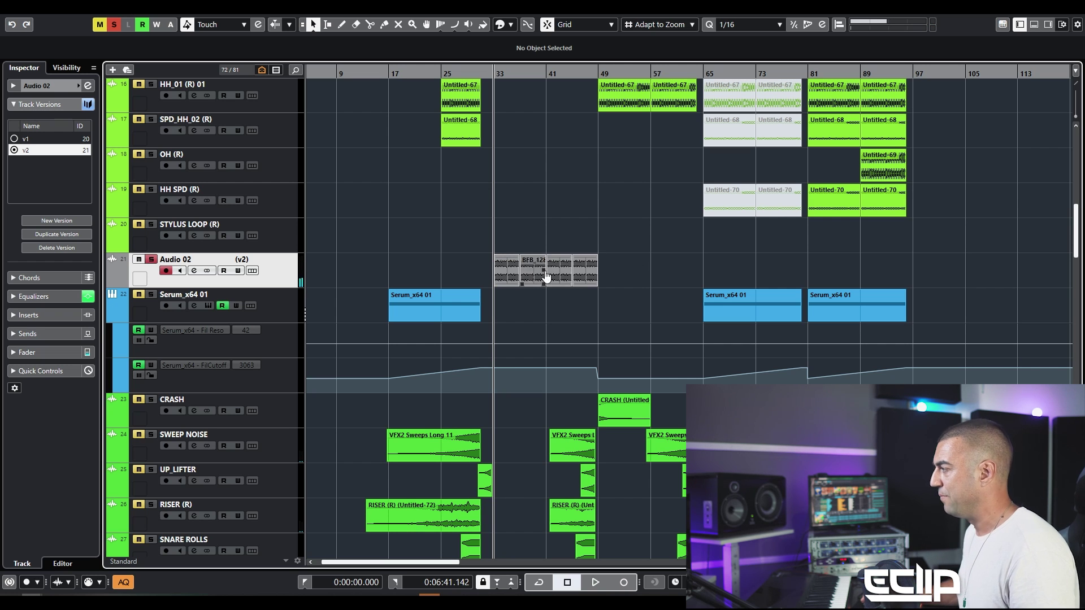
key("s")
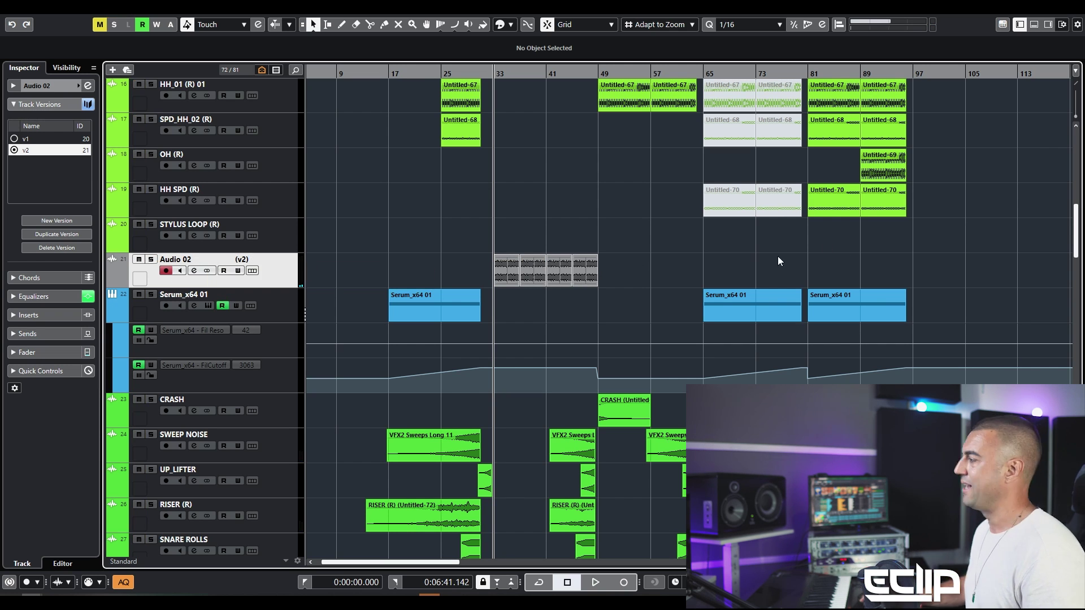
scroll(597, 226, "up", 10)
key("space")
scroll(605, 300, "down", 10)
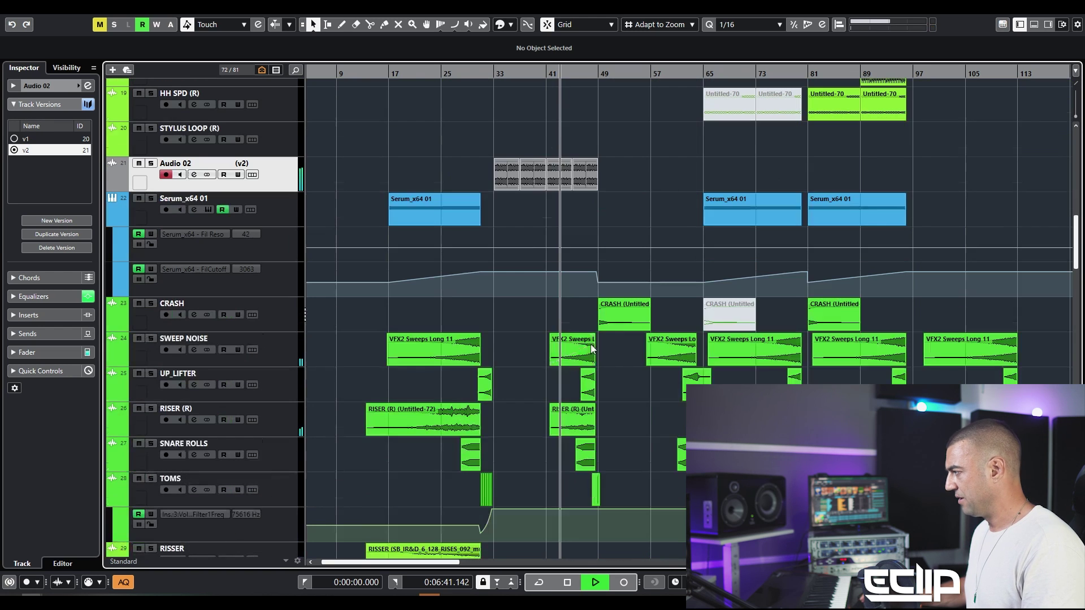
Step: Duplicate all loop events between bars 33 and 49 on Audio 02 so they extend to bar 65
scroll(638, 213, "right", 3)
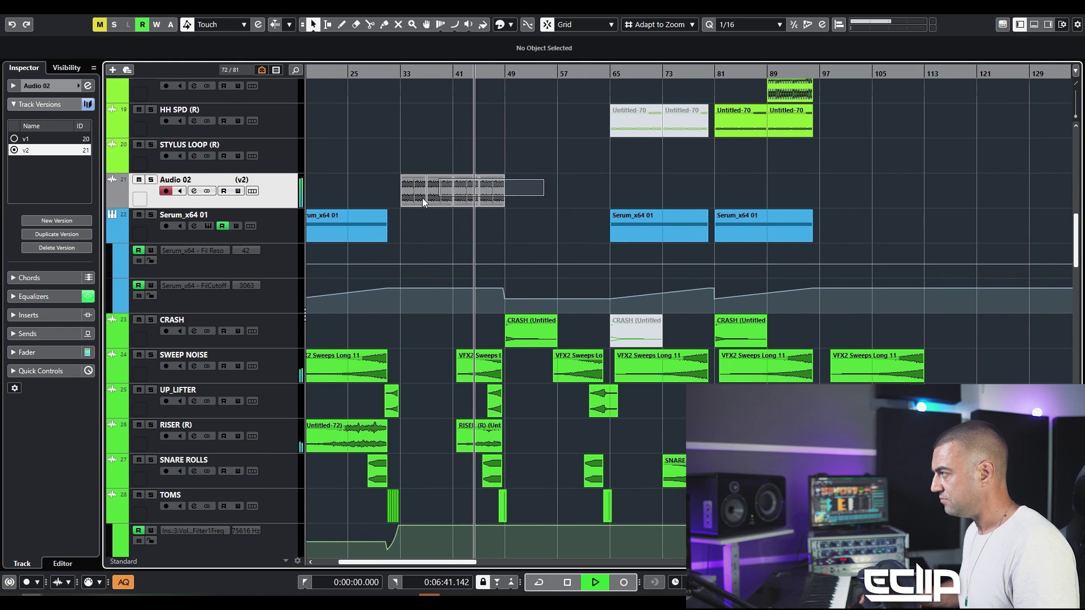
key("ctrl+d")
left_click(541, 100)
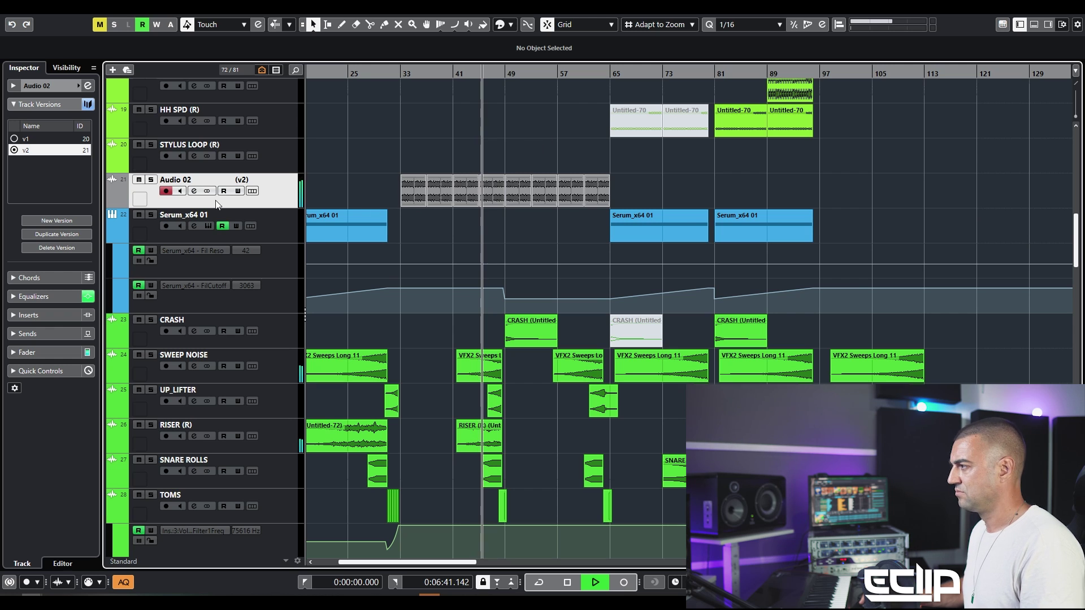
Step: Switch Audio 02 to track version v1 and duplicate the track
left_click(48, 140)
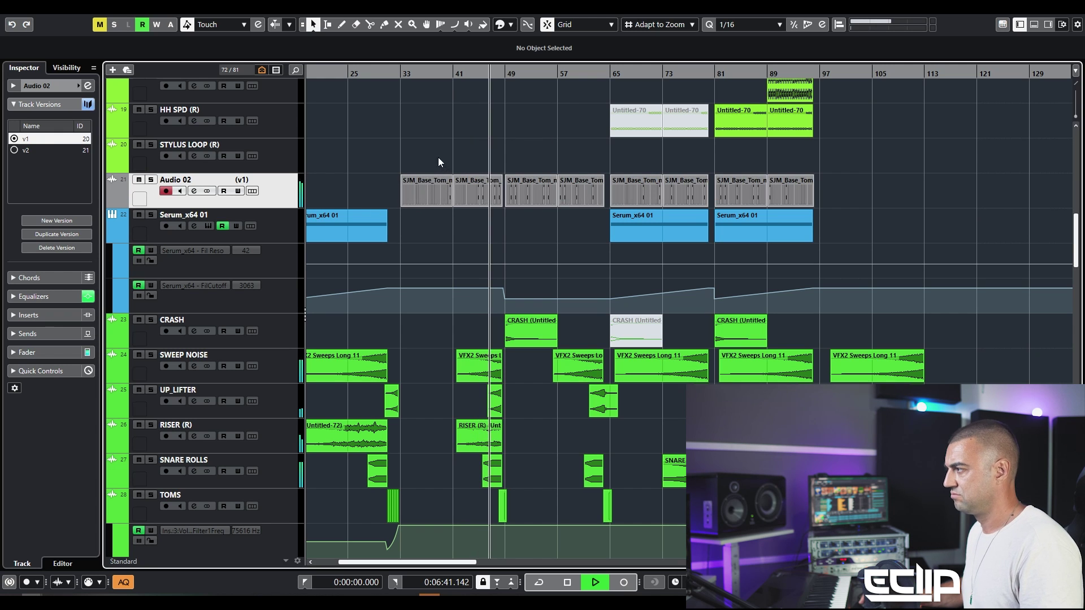
left_click(301, 191)
right_click(296, 188)
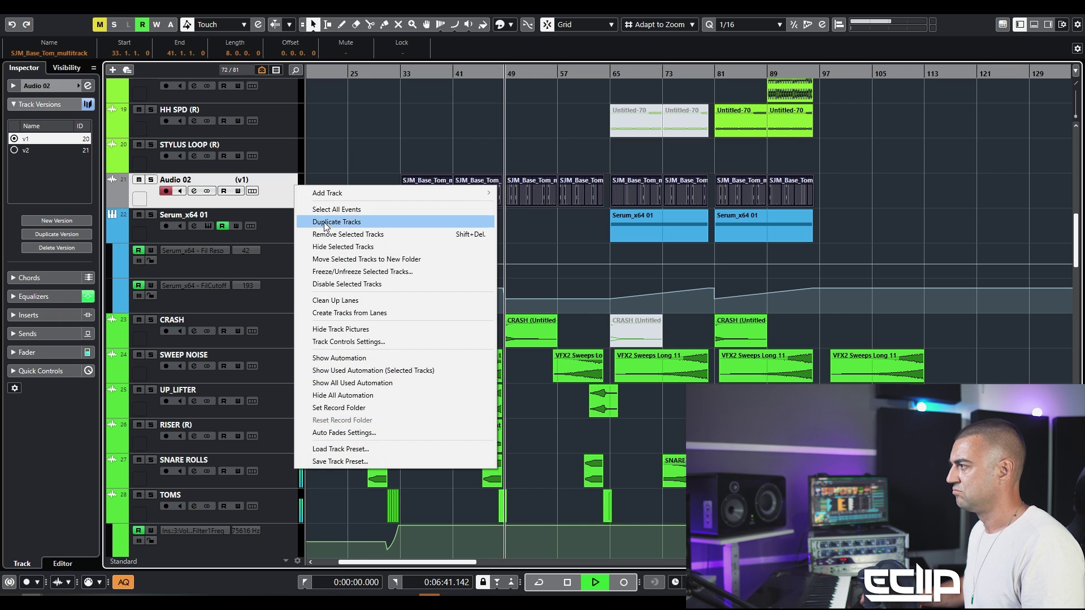
left_click(510, 124)
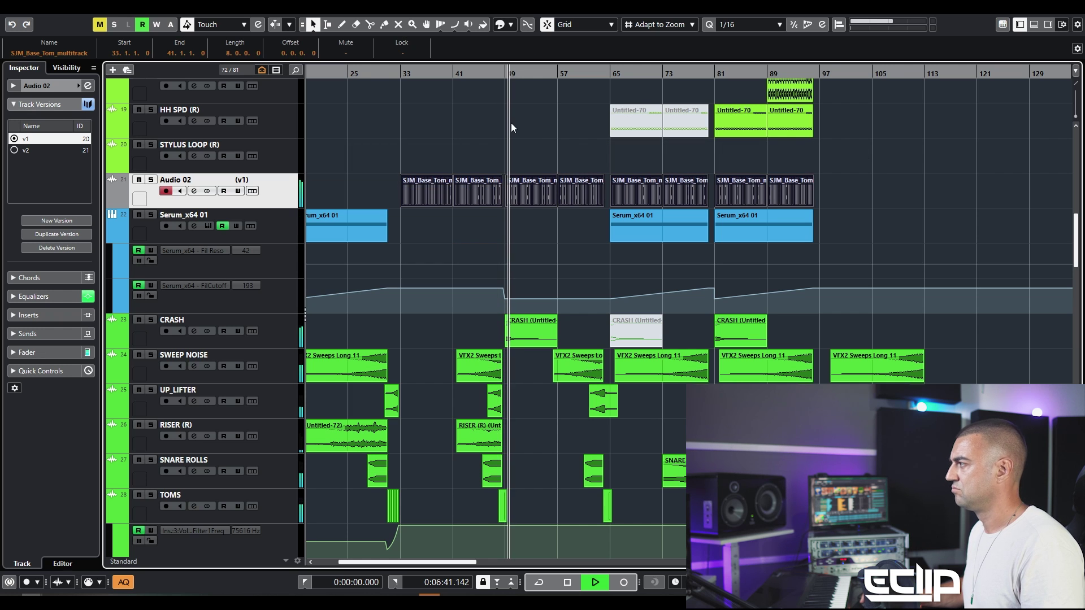
right_click(274, 189)
left_click(317, 225)
left_click(394, 148)
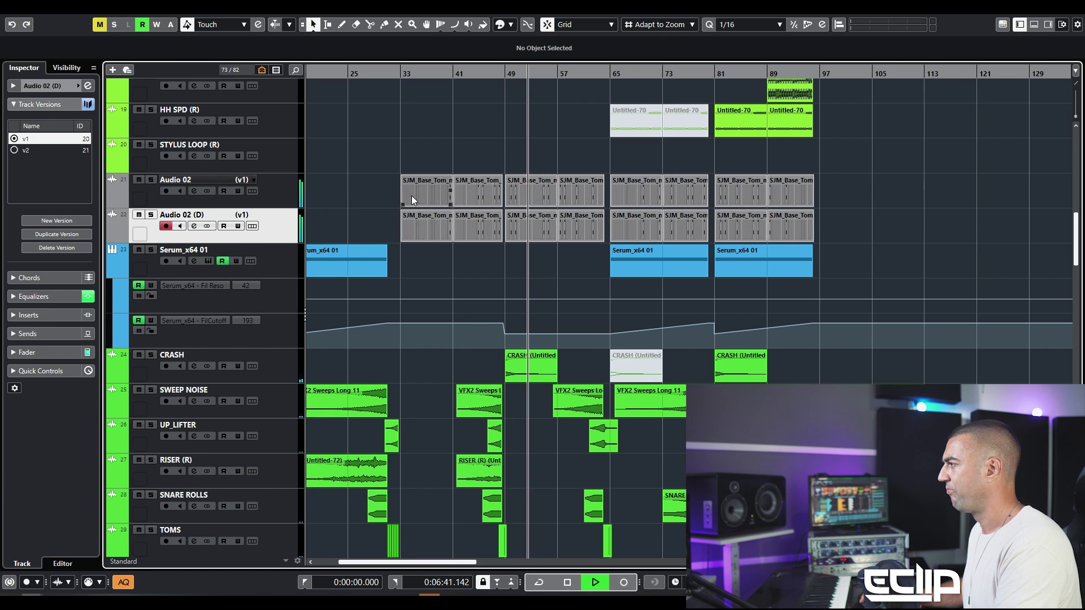
Step: Delete all SJM_Base_Tom events from the original Audio 02 track and switch it back to version v2
left_click_drag(708, 167, 835, 189)
key("Delete")
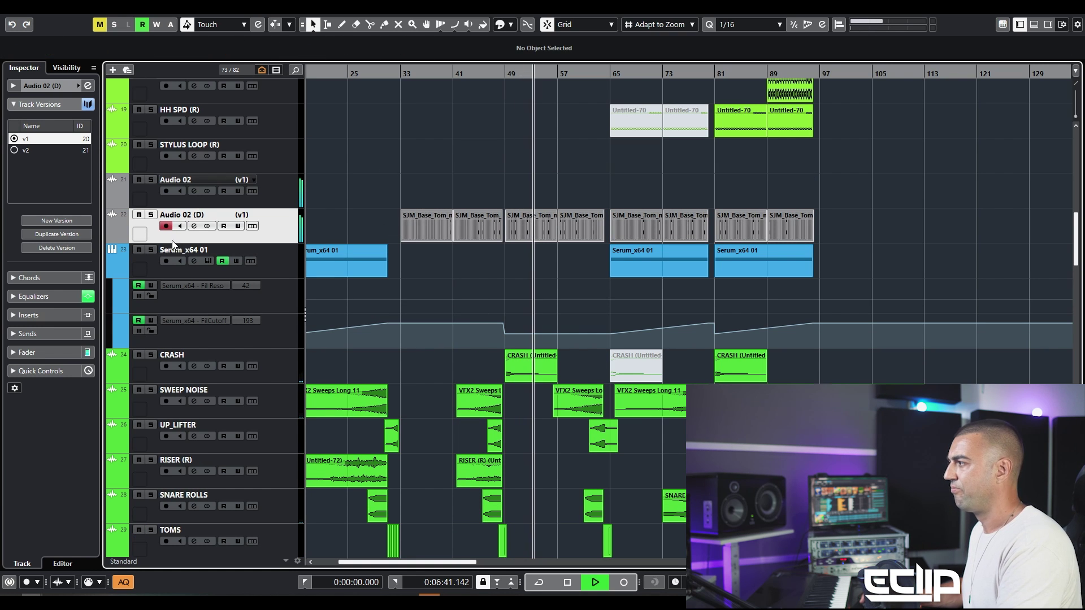
left_click(311, 198)
left_click(25, 150)
Step: Delete the tom events between bars 33 and 49 on Audio 02 (D) and repeat Audio 02's loop events from bar 65 to 81
left_click_drag(366, 224, 500, 228)
key("Delete")
left_click_drag(637, 196, 523, 200)
key("ctrl+d")
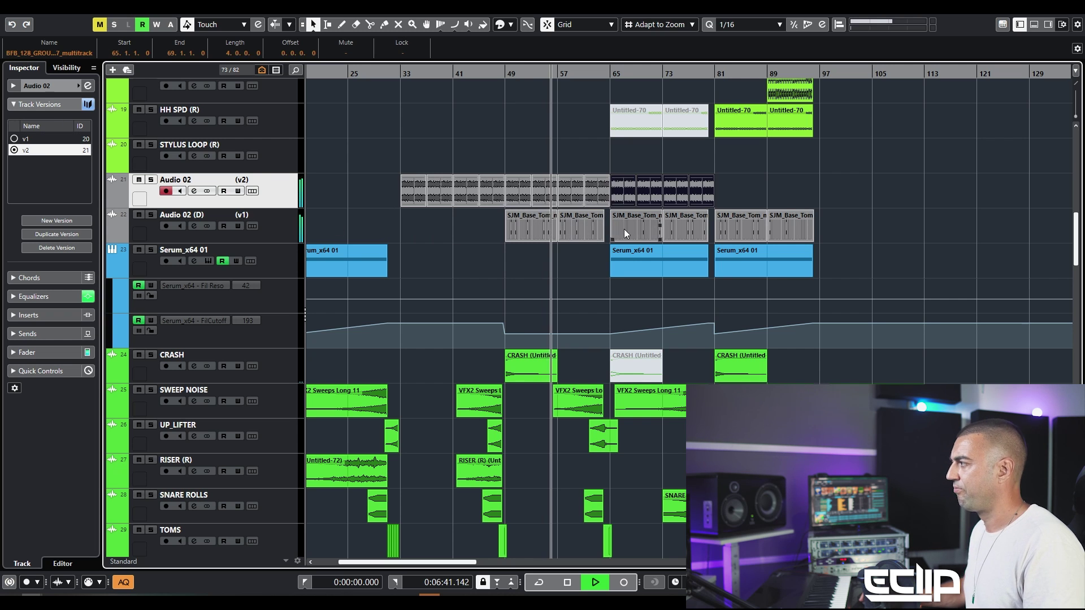
Step: Split Audio 02's loop event at bar 64 and delete the piece before bar 65 to leave a one-bar gap
scroll(610, 197, "up", 8)
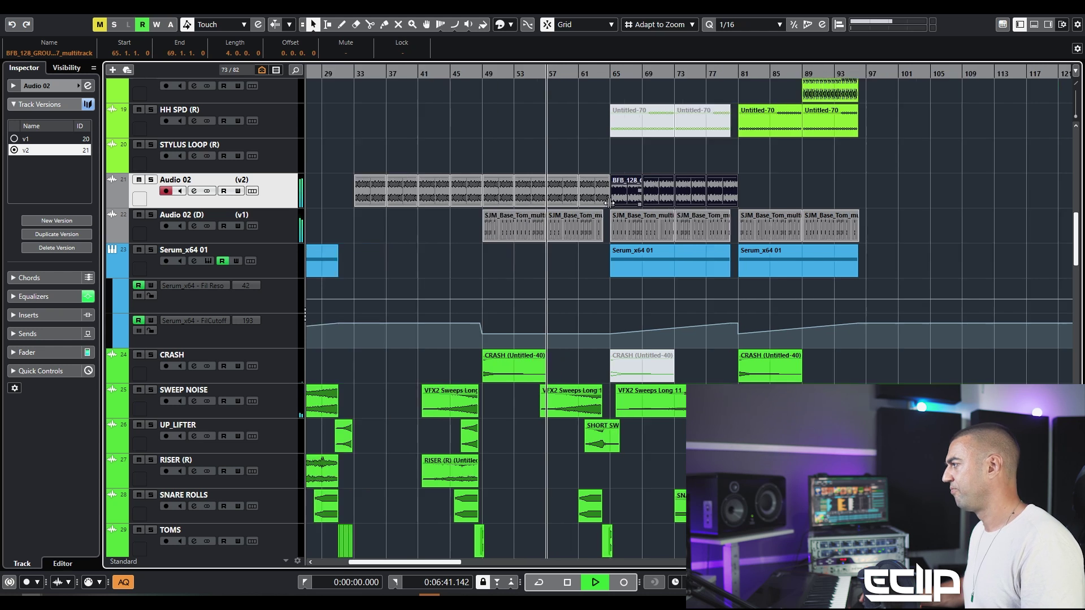
key("3")
left_click(593, 199)
key("1")
left_click(605, 181)
key("Delete")
Step: Keep duplicating the four-bar loop event on Audio 02 until the loops reach bar 97
scroll(524, 162, "down", 5)
scroll(636, 161, "right", 4)
scroll(636, 161, "down", 1)
key("ctrl+d")
key("ctrl+d")
key("ctrl+d")
key("ctrl+d")
key("ctrl+d")
key("ctrl+d")
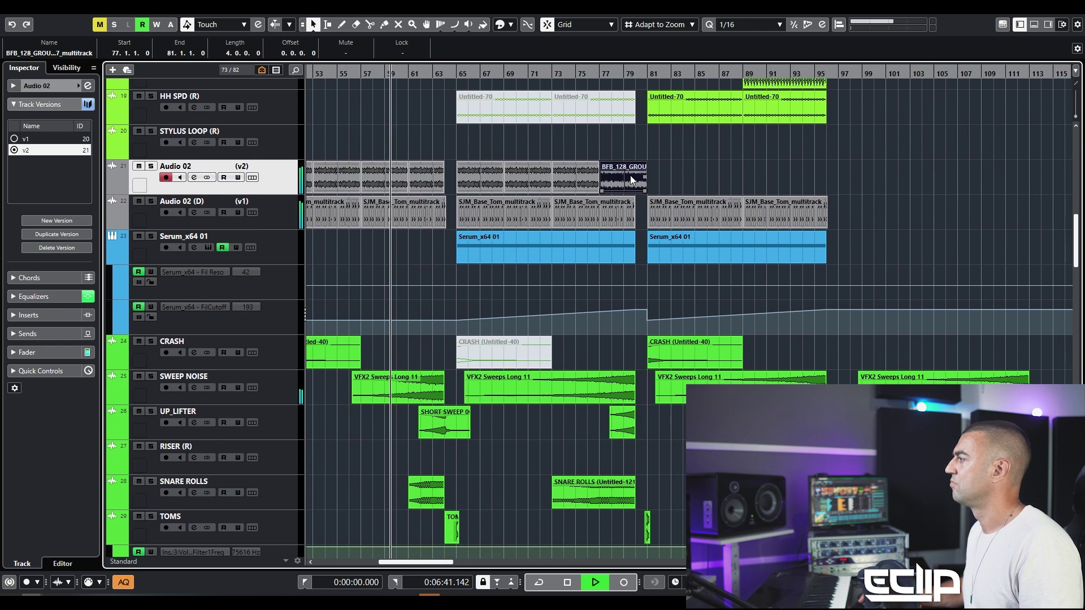
scroll(495, 206, "left", 1)
scroll(494, 205, "down", 1)
key("ctrl+d")
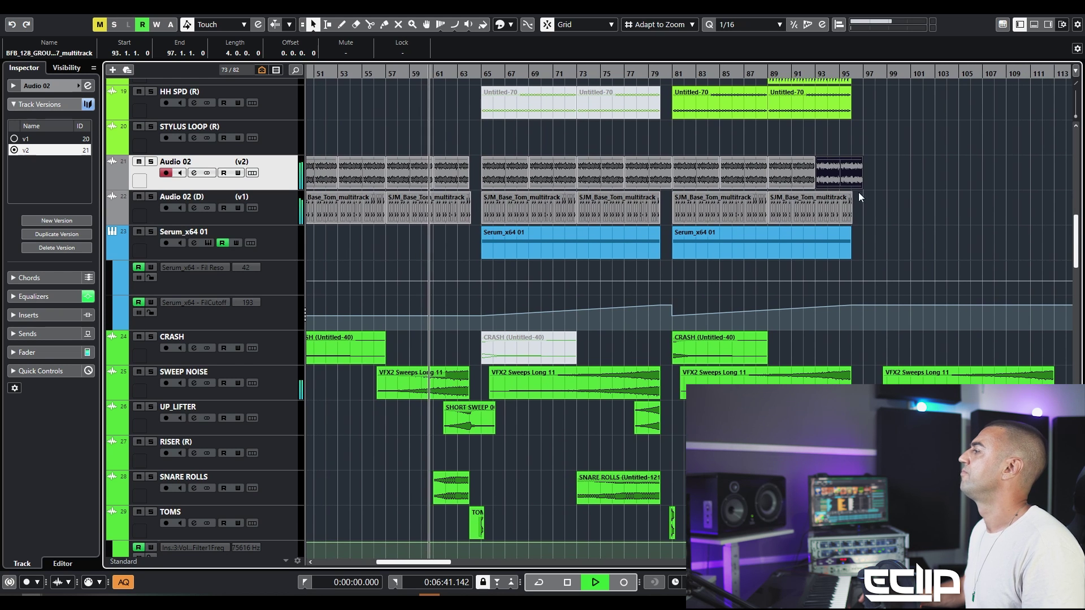
Step: Glue the four-bar loop events on Audio 02 between bars 65 and 97 into eight-bar events
key("4")
left_click(814, 168)
key("1")
scroll(573, 233, "left", 7)
scroll(572, 232, "down", 1)
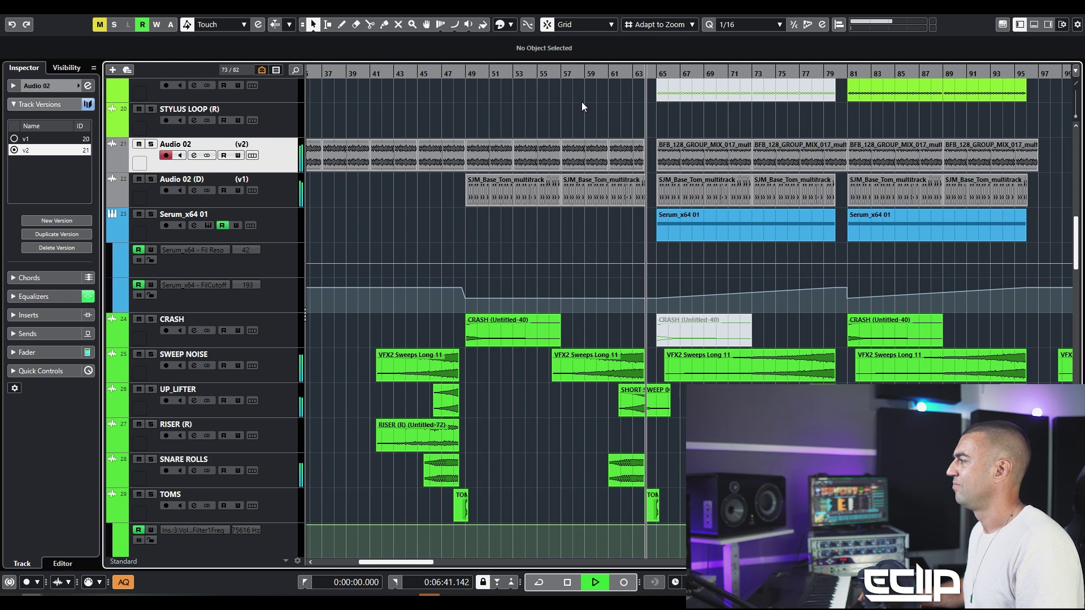
Step: Mute Audio 02 and delete the loop and tom events between bars 65 and 81 on Audio 02 and Audio 02 (D)
scroll(700, 148, "right", 7)
scroll(561, 185, "up", 1)
scroll(565, 192, "up", 5)
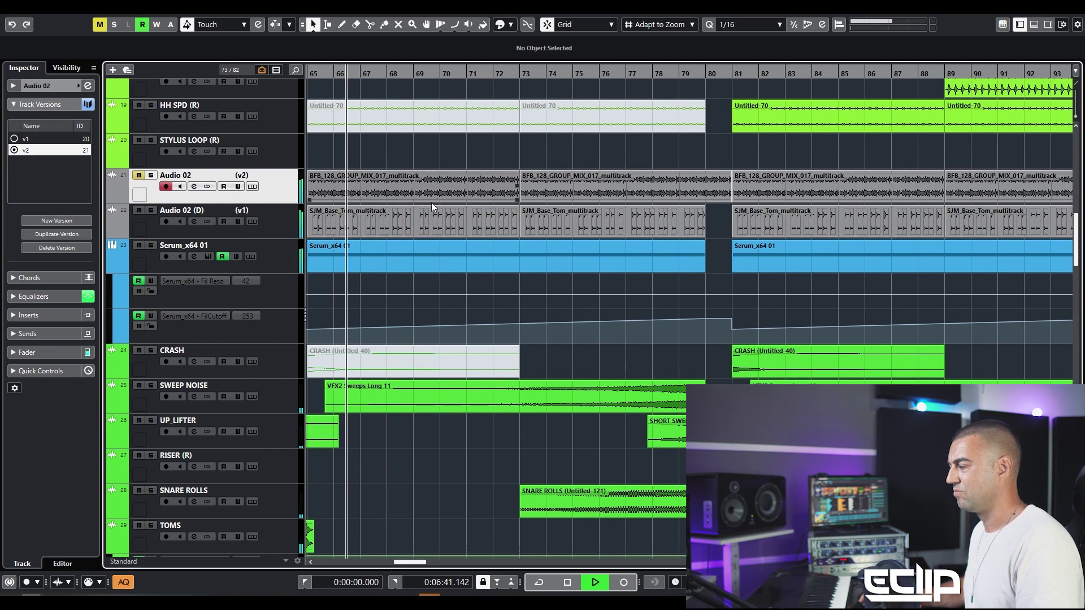
scroll(436, 198, "down", 5)
left_click(531, 198)
left_click(619, 197, "shift")
key("Delete")
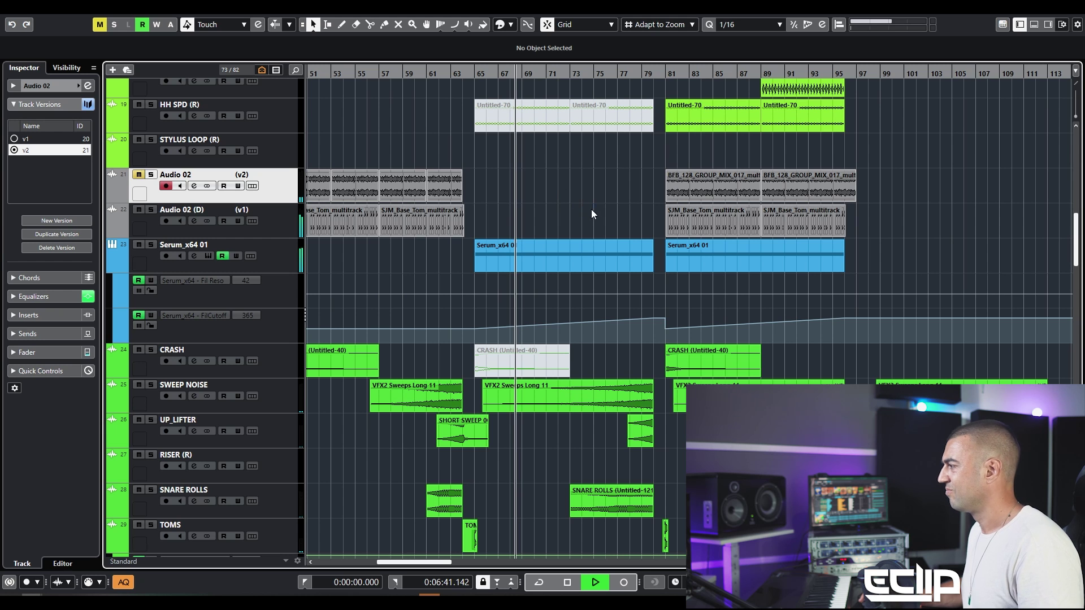
Step: Check Serum_x64 01's level and equalizer in its channel settings during playback and close them
left_click(451, 246)
key("e")
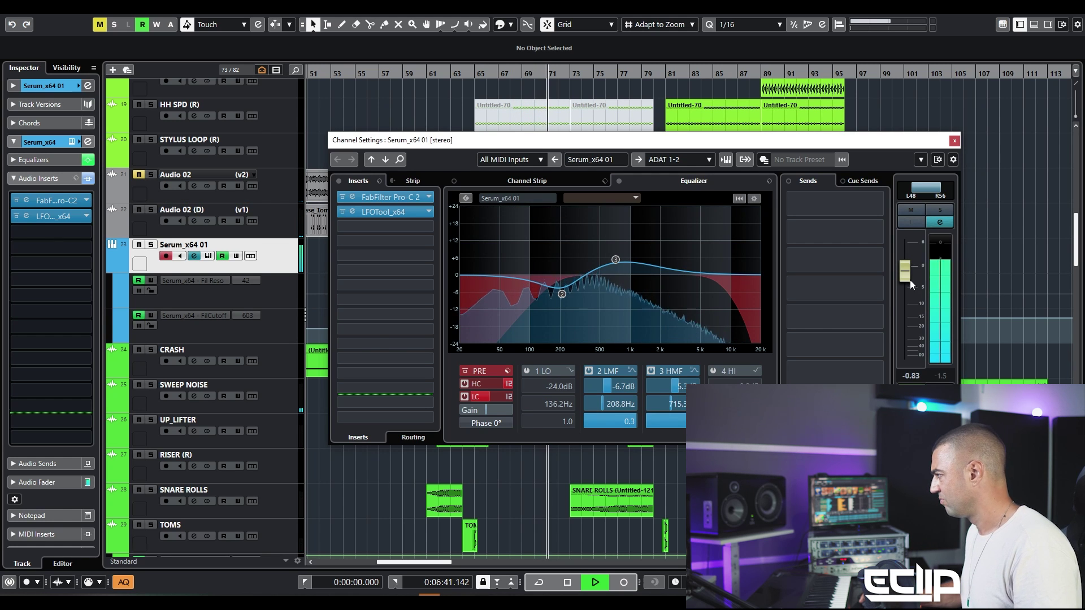
key("e")
Step: Smooth K&B's second filter frequency rise by adding a point at bar 72 and deleting the intermediate points before the bar 80 peak
scroll(595, 246, "down", 2)
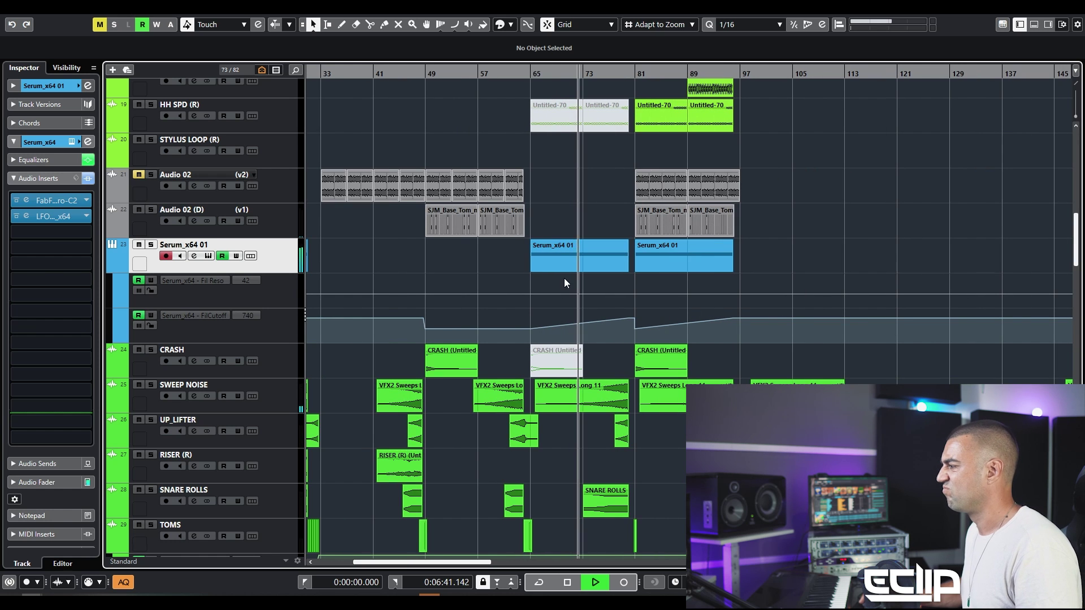
key("g")
key("g")
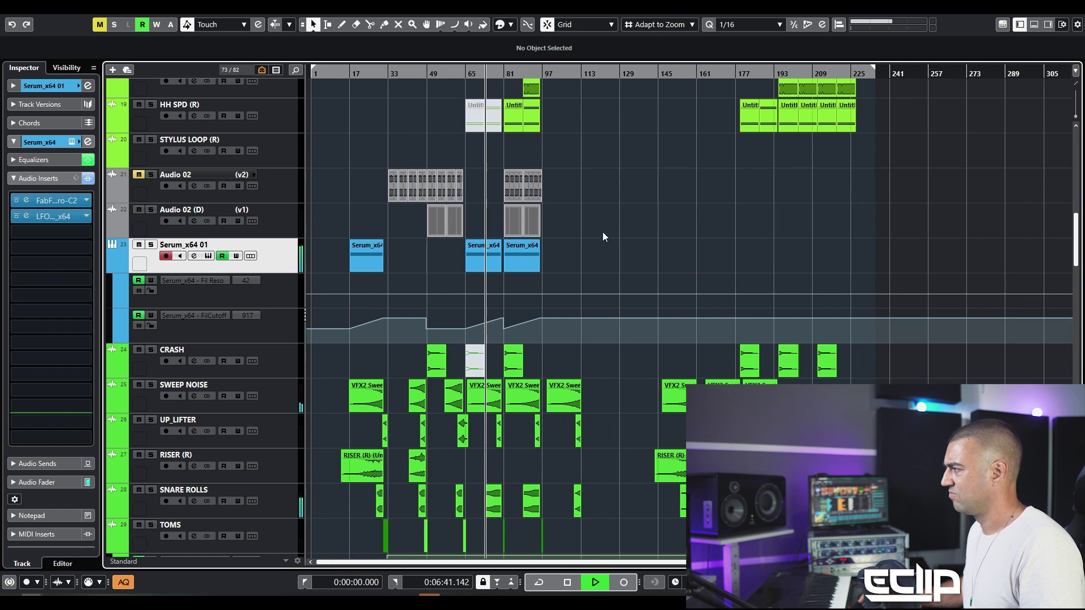
scroll(487, 252, "up", 10)
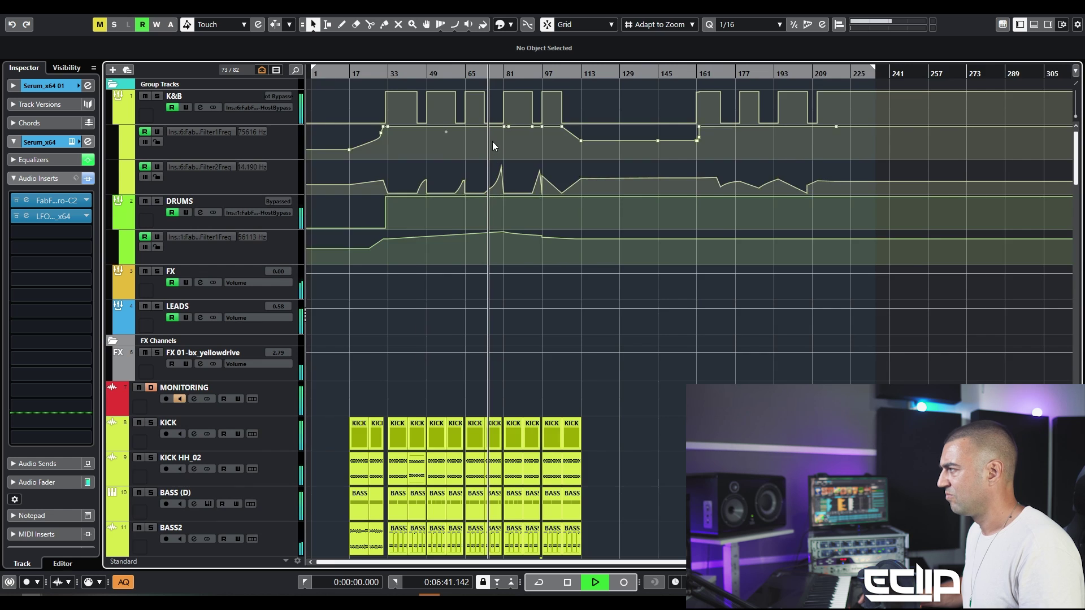
key("h")
key("h")
key("h")
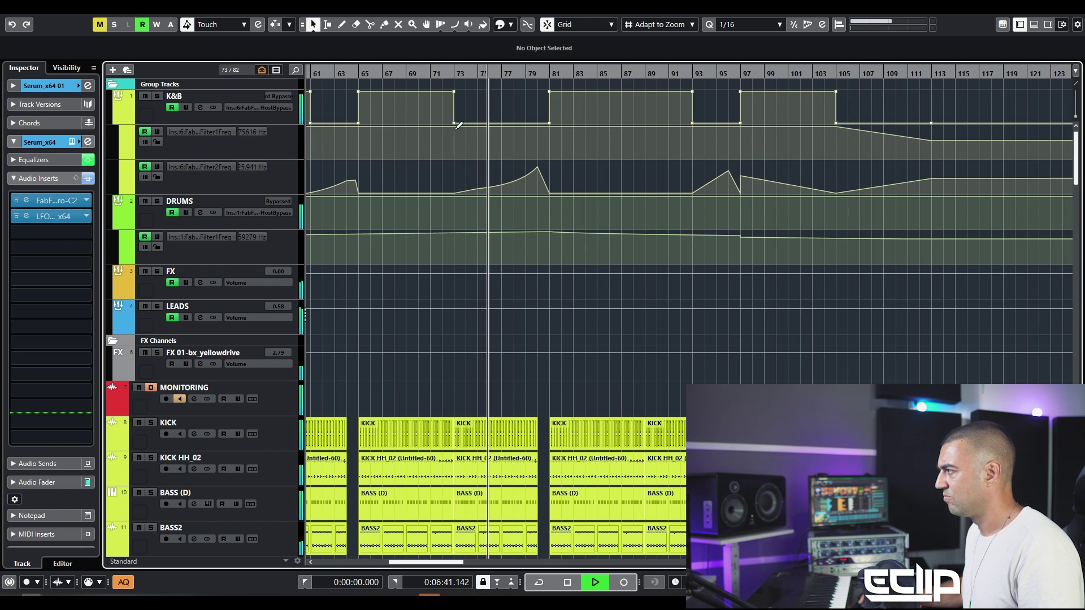
left_click(442, 193)
left_click_drag(475, 179, 502, 186)
key("Delete")
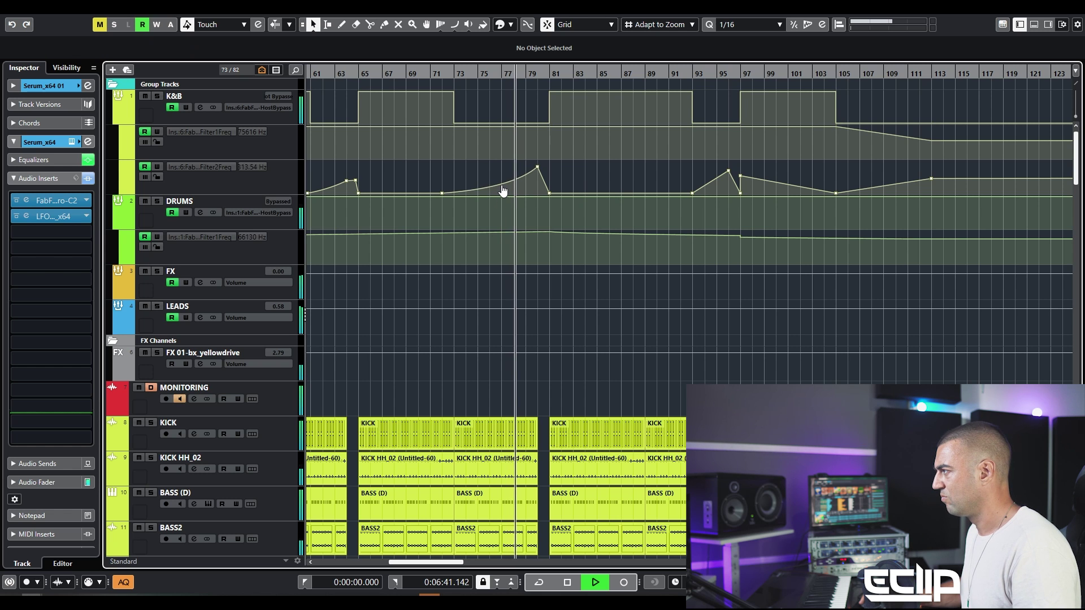
Step: Listen through the transition into bar 81, review the drum, effect and lead tracks there, and stop playback
scroll(553, 266, "down", 10)
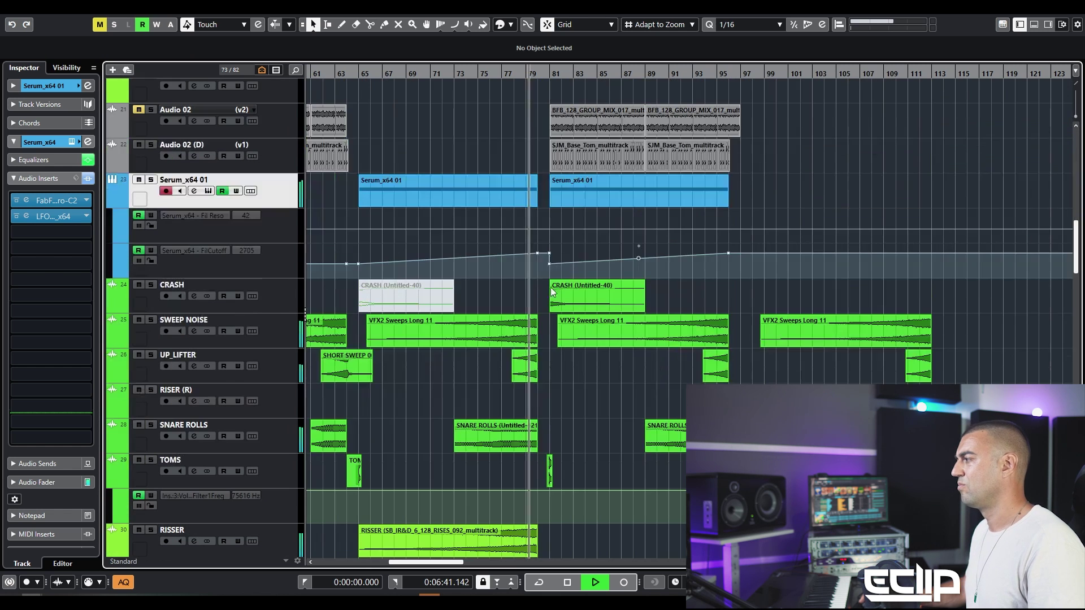
key("h")
key("h")
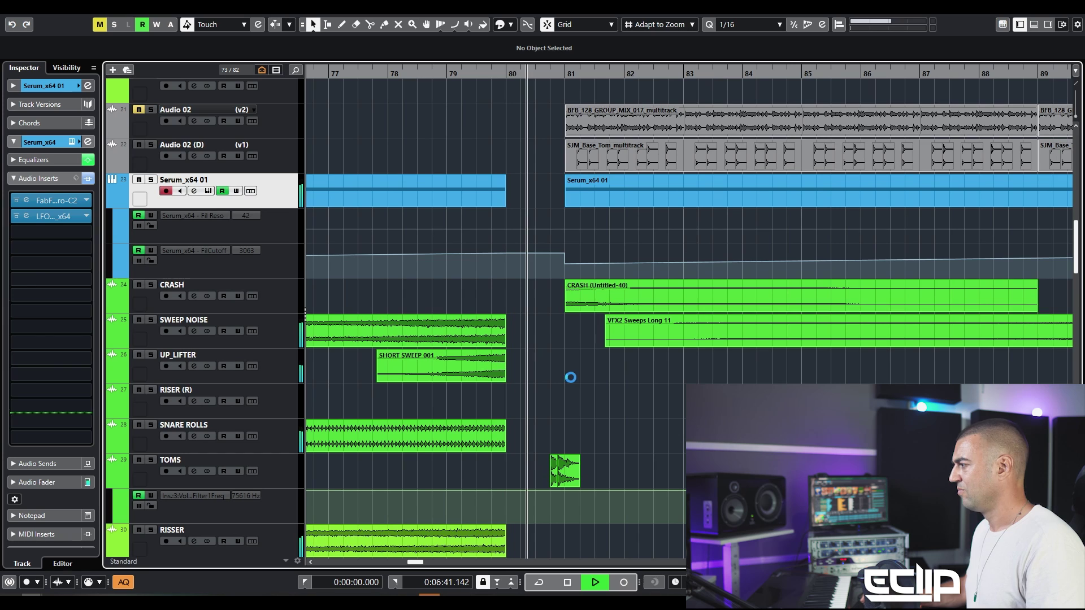
key("g")
key("g")
scroll(582, 339, "up", 4)
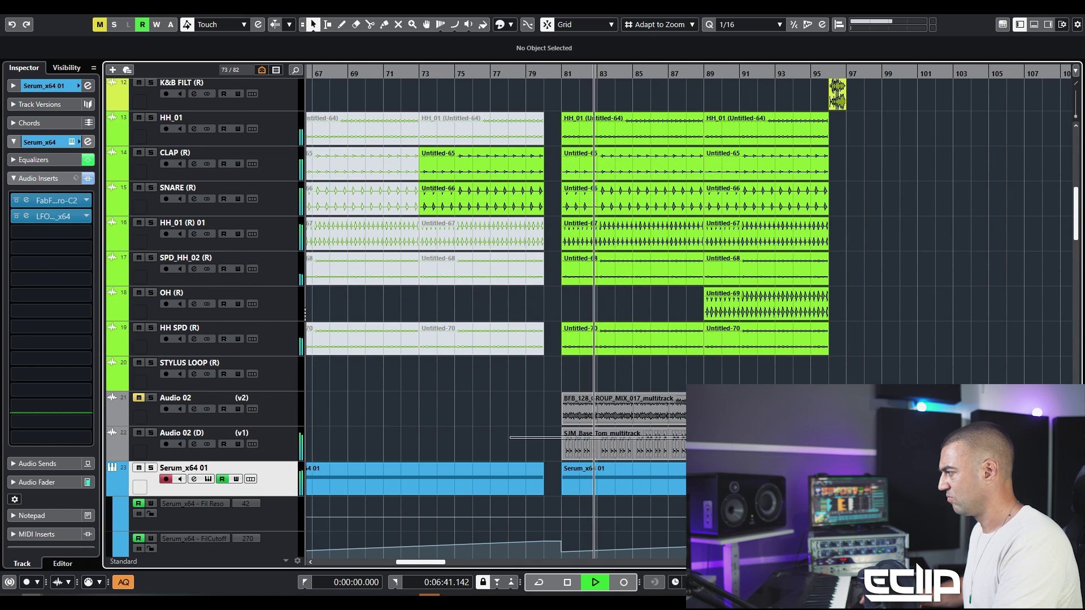
scroll(566, 418, "down", 5)
key("g")
key("g")
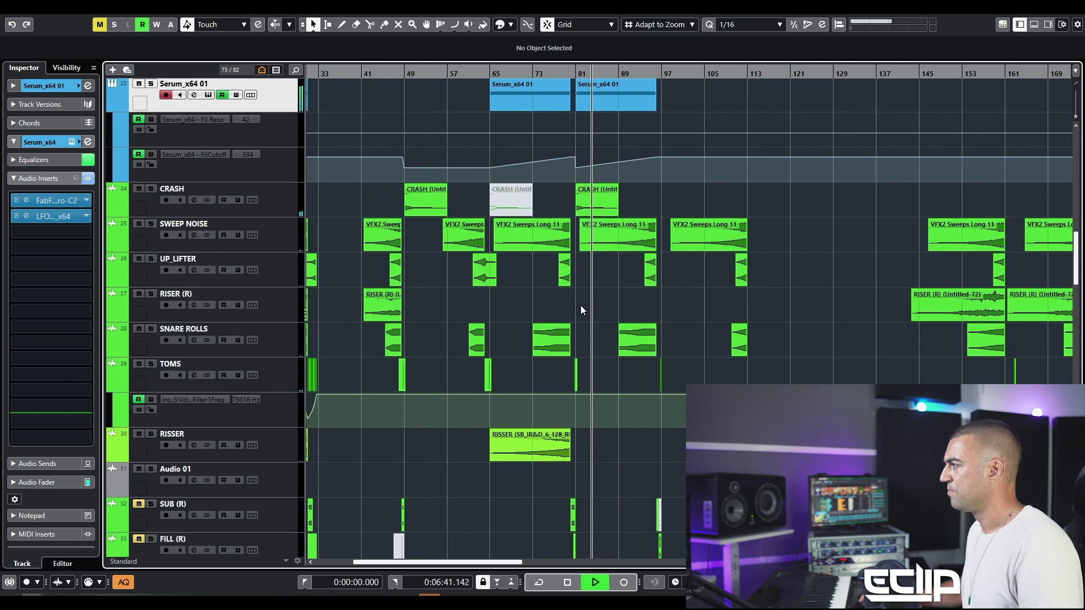
scroll(585, 307, "up", 5)
scroll(594, 342, "down", 10)
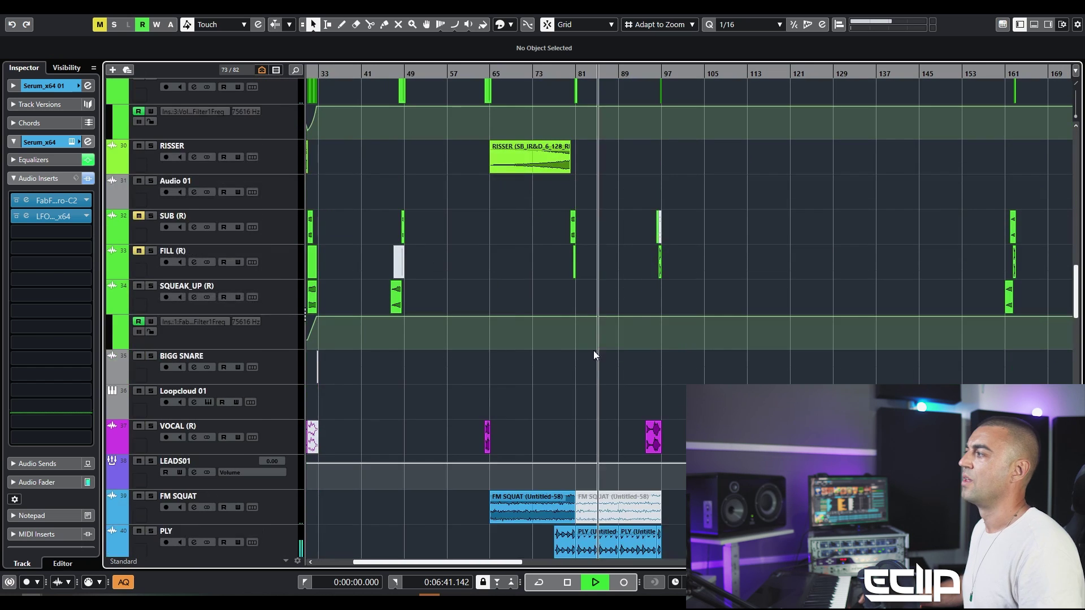
key("space")
Step: Unmute the FM SQUAT event between bars 81 and 97
scroll(582, 305, "down", 6)
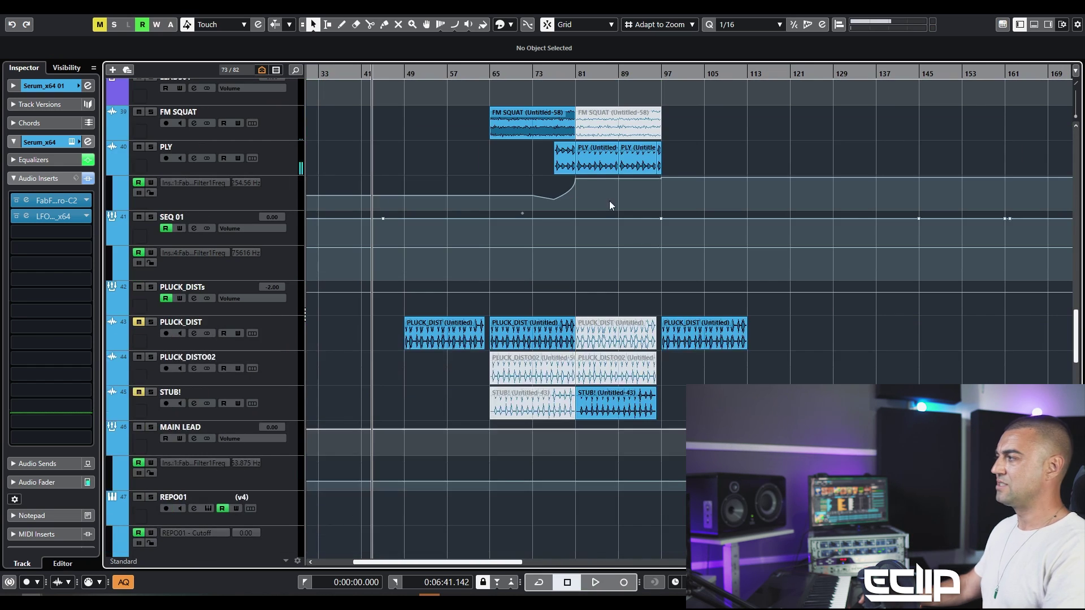
left_click(600, 126)
key("1")
left_click(794, 158)
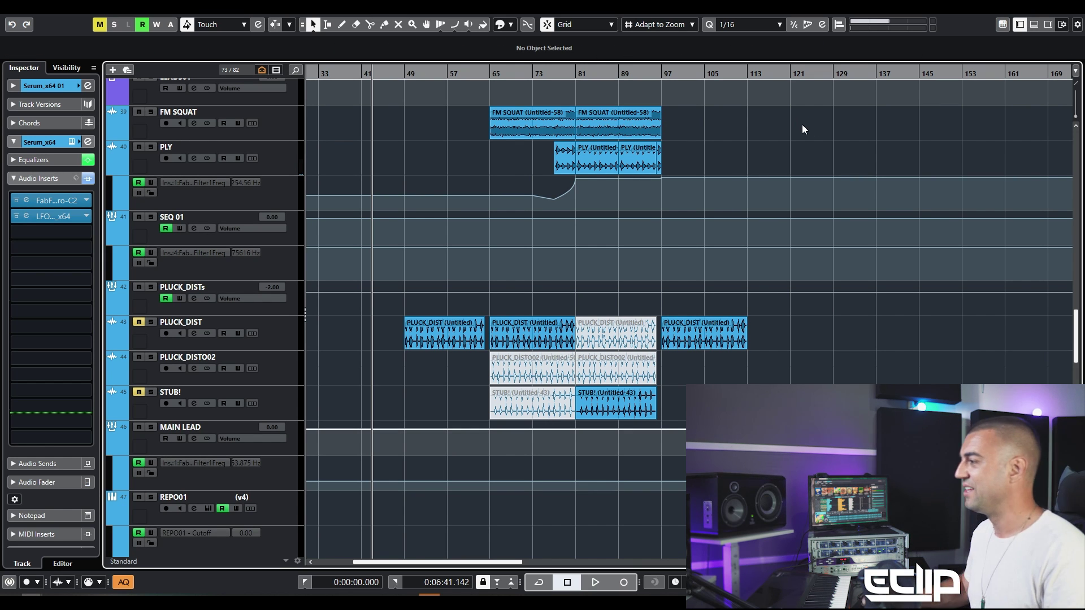
Step: Examine the PLUCK_DIST and STUB! parts across the whole arrangement and select the PLUCK_DIST track
key("g")
left_click(472, 412)
left_click(531, 406)
left_click_drag(353, 326, 573, 326)
left_click_drag(885, 326, 904, 327)
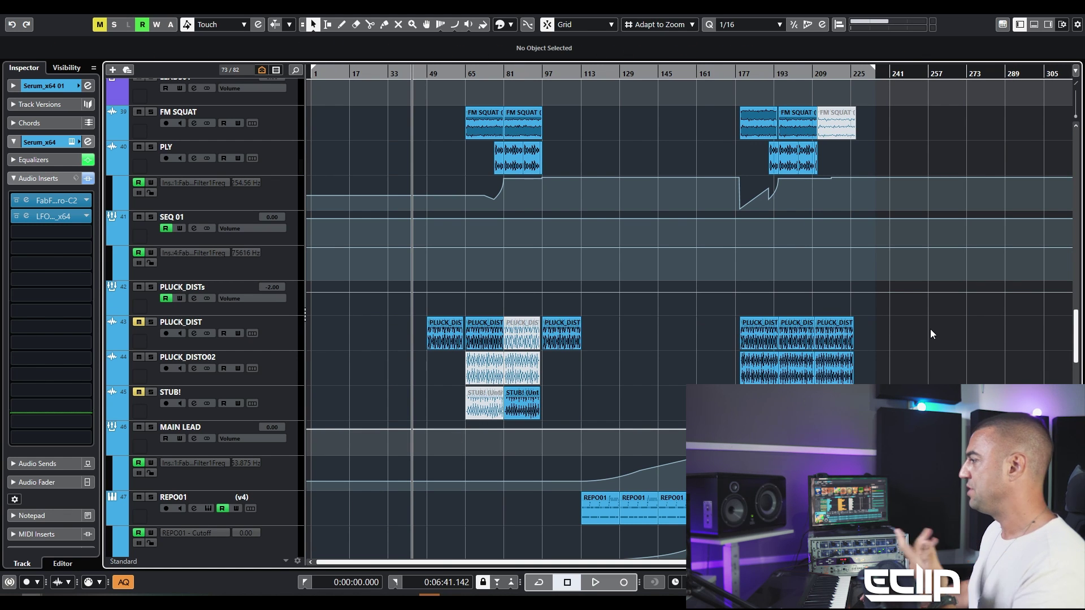
left_click(937, 329)
left_click(298, 338)
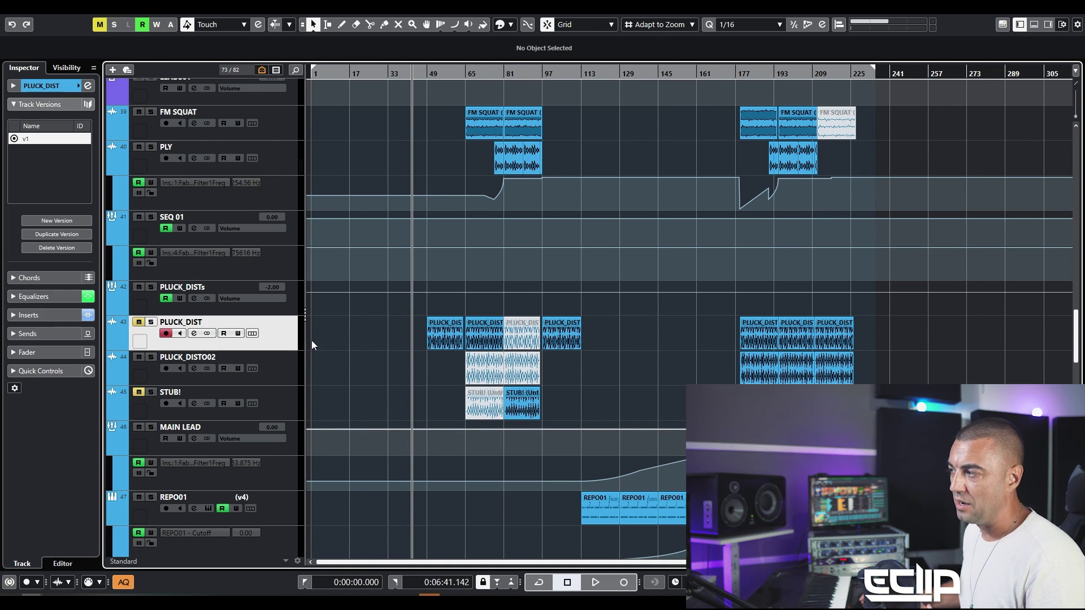
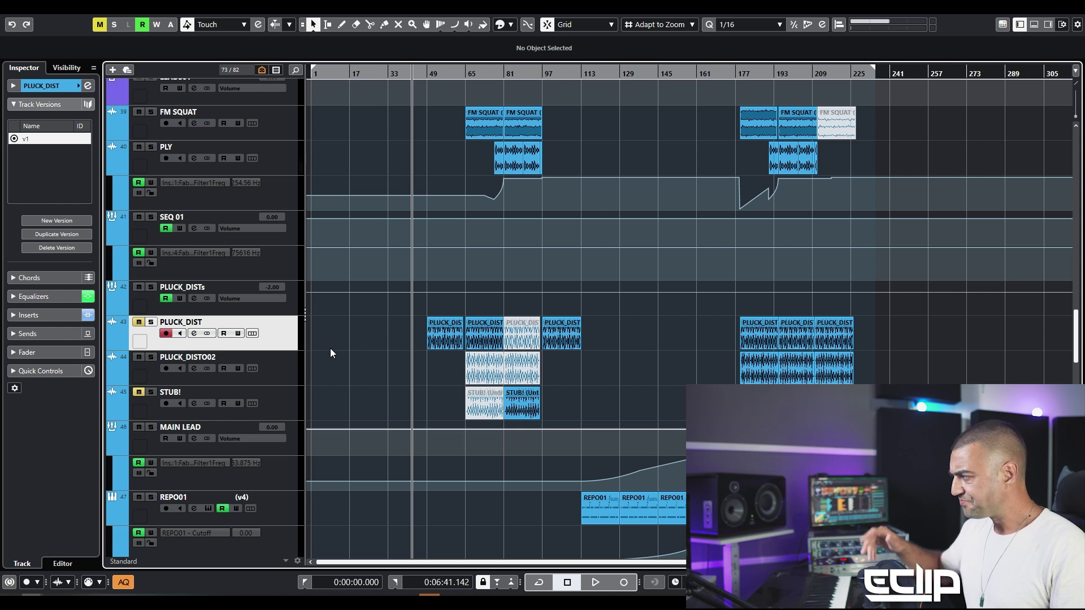
Step: Audition the Serum_x64 01 track soloed from around bar 20 and open its Serum instrument
scroll(387, 256, "up", 10)
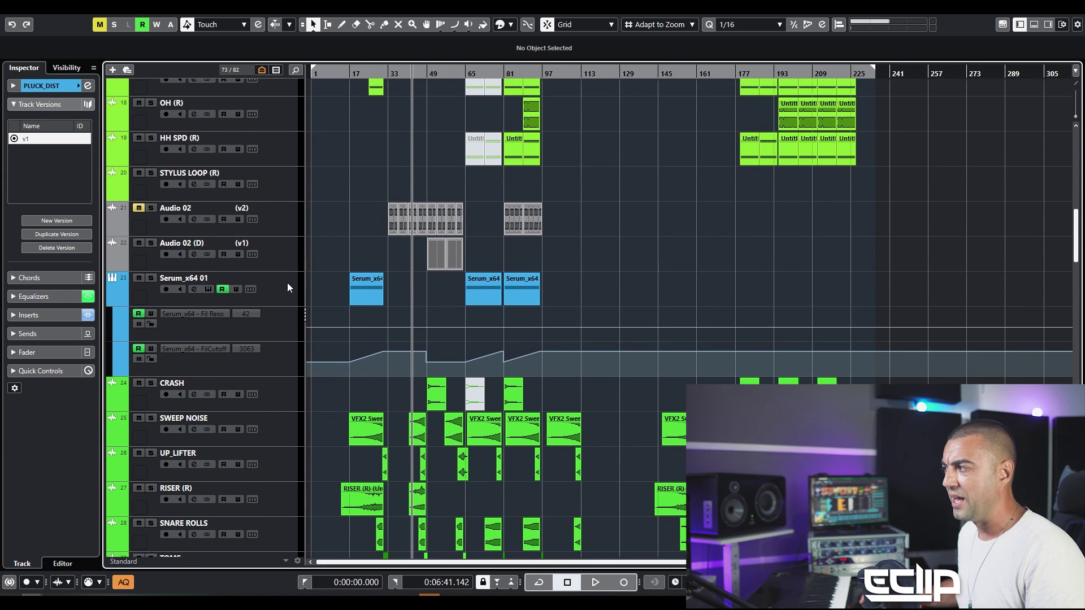
left_click(284, 282)
left_click(359, 74)
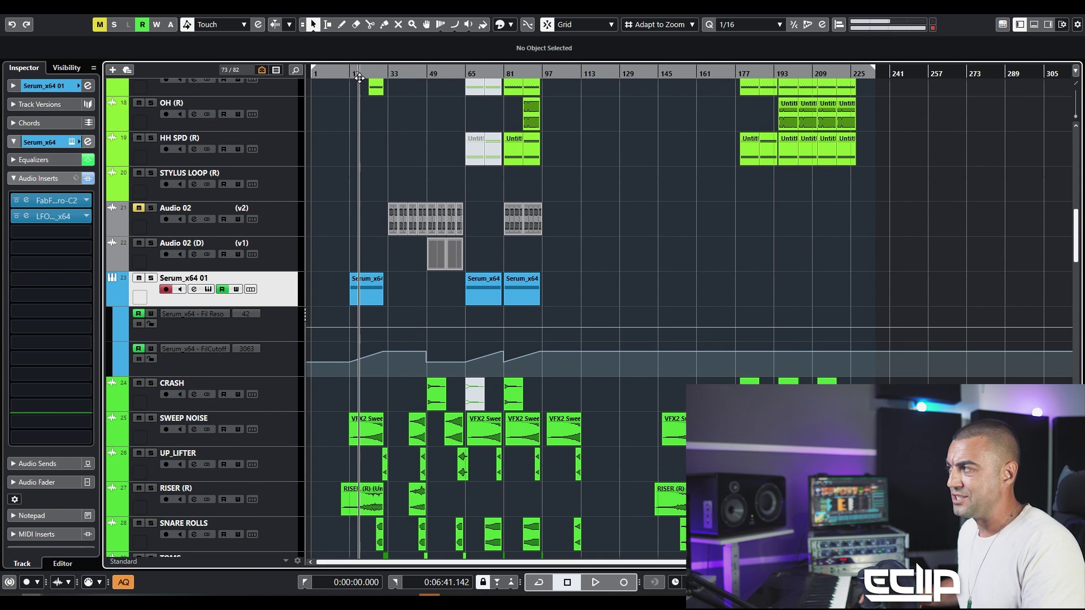
key("s")
key("space")
key("space")
key("Return")
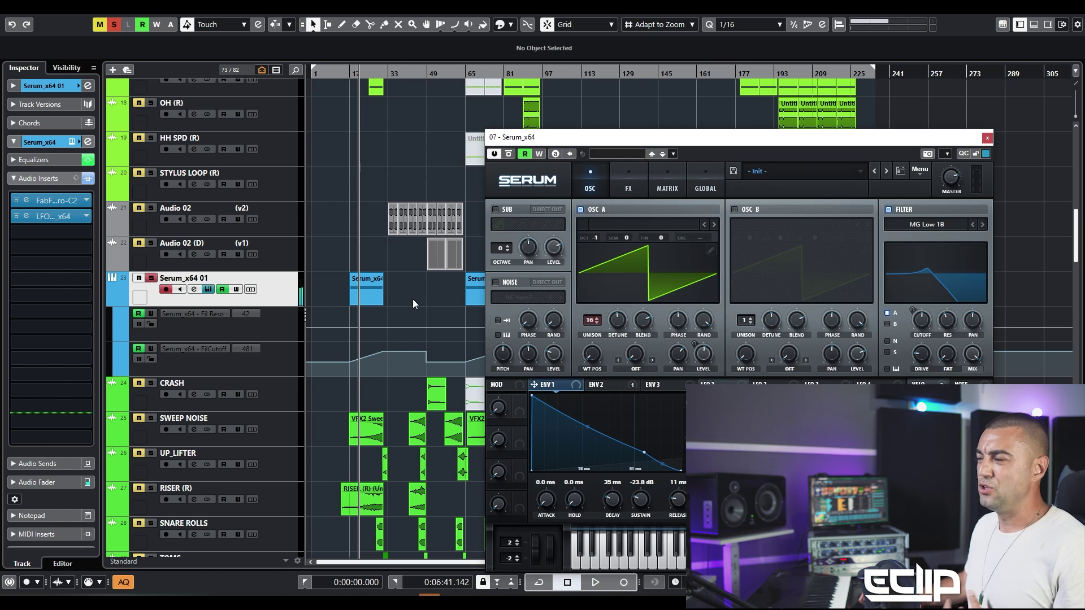
Step: Enable Serum's oscillator B, route it through the filter, and set its unison to 16 voices
left_click(734, 210)
left_click(887, 324)
left_click_drag(746, 320, 745, 294)
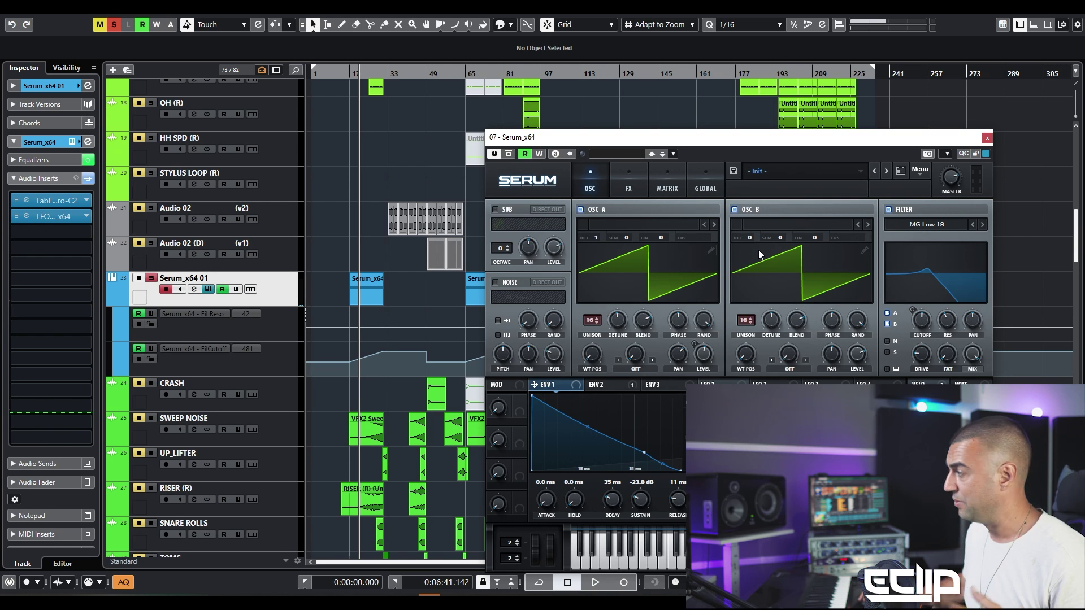
Step: Reverse oscillator B's waveform with Flip Horizontal in the wavetable editor, and return to the oscillator view
left_click(864, 250)
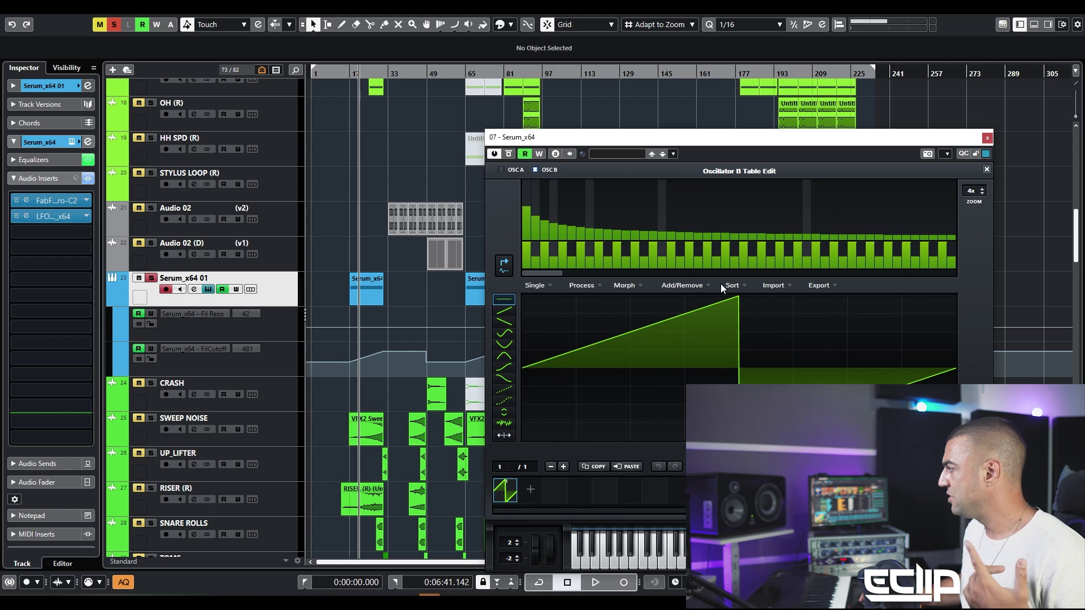
left_click(588, 285)
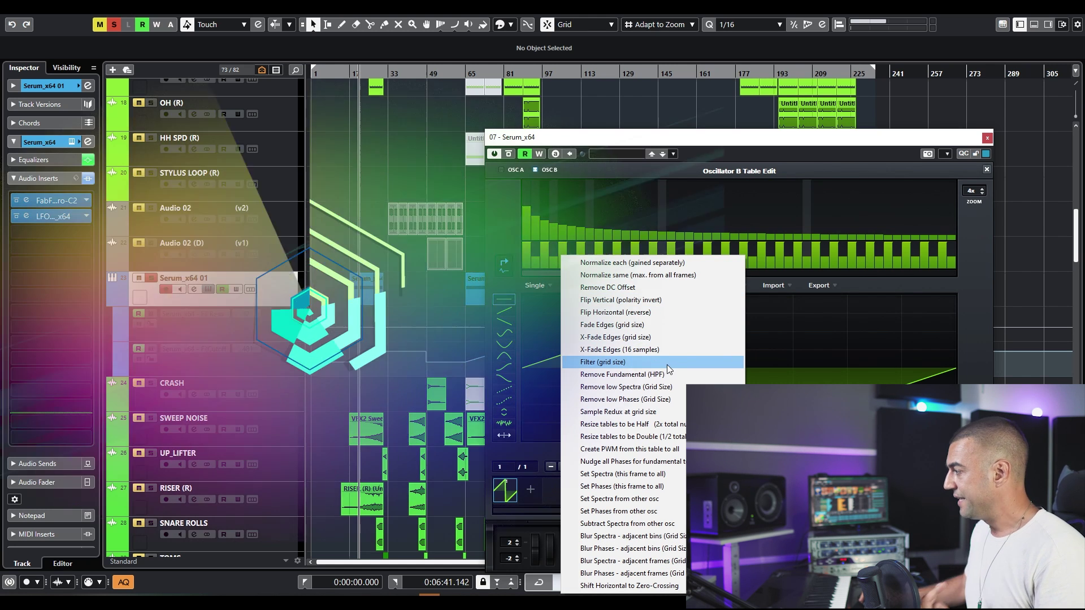
left_click(658, 313)
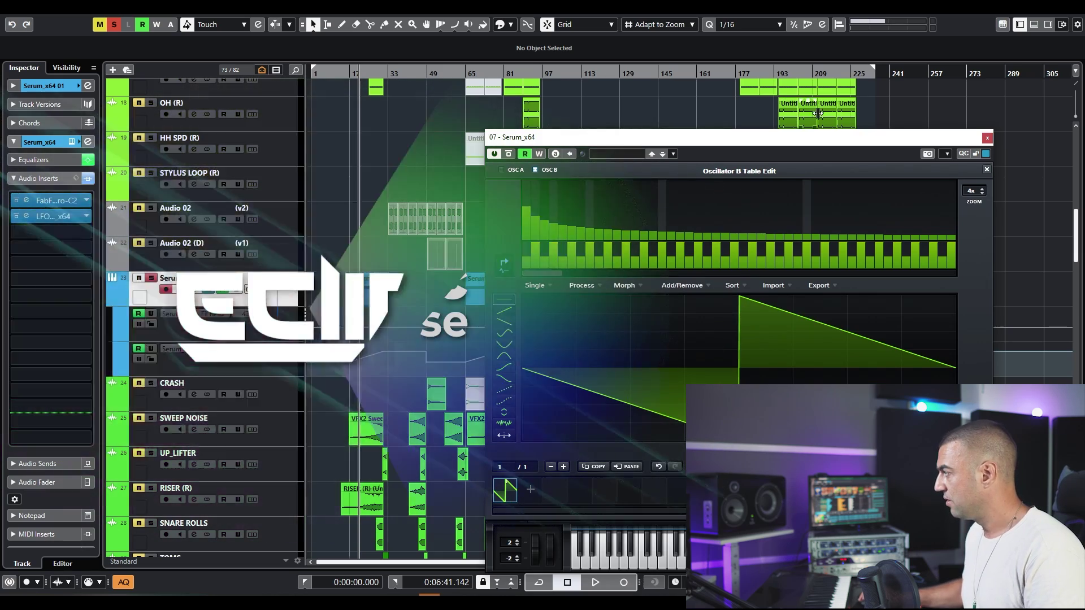
left_click(986, 170)
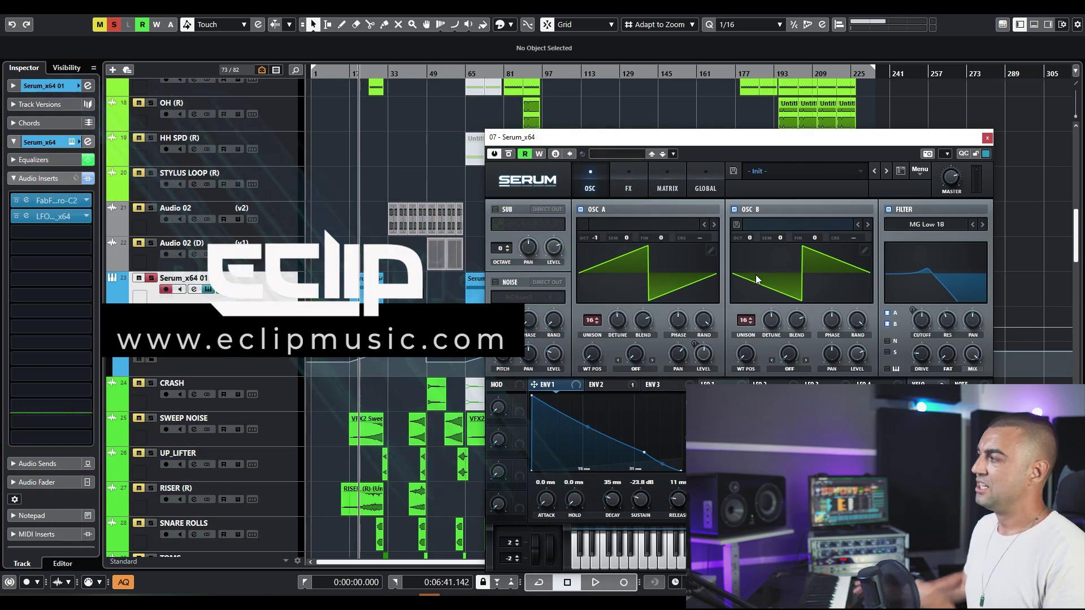
Step: Invert oscillator B's waveform with Flip Vertical, and apply Flip Vertical a second time
left_click(865, 251)
left_click(581, 286)
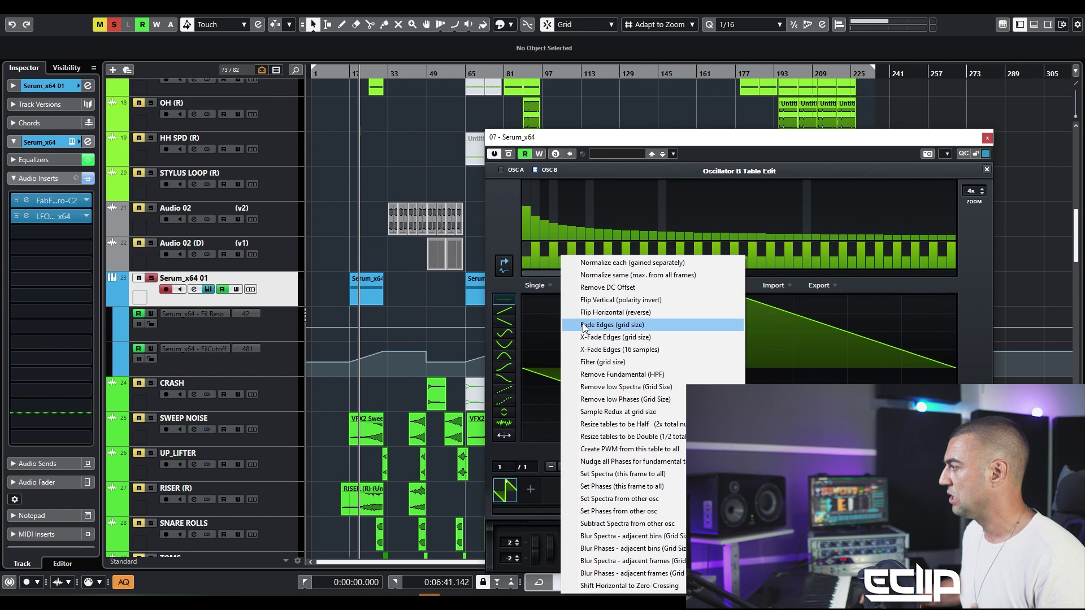
left_click(606, 302)
left_click(986, 169)
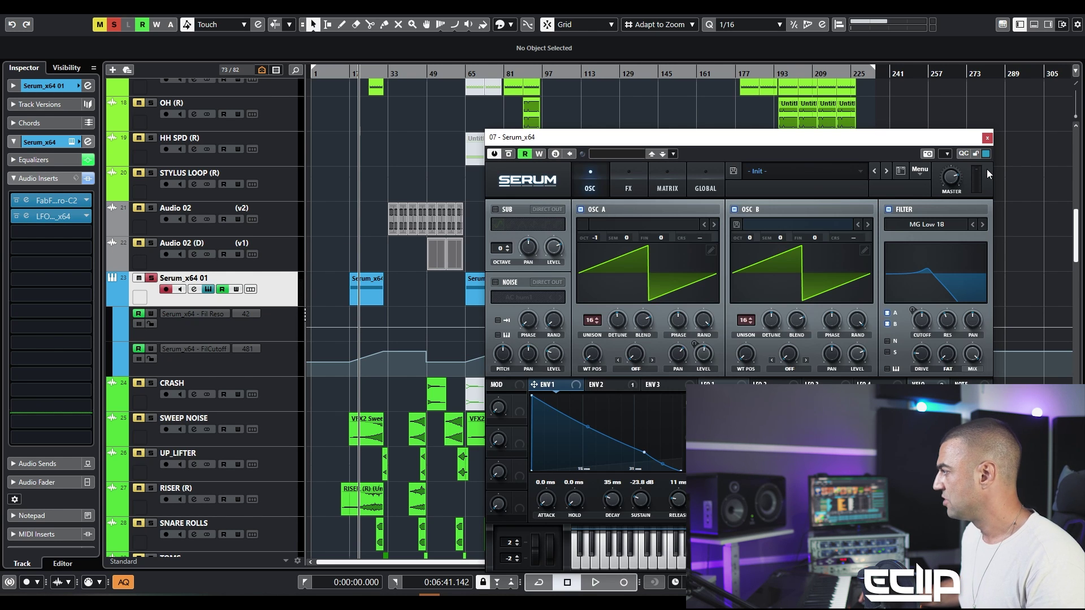
left_click(864, 251)
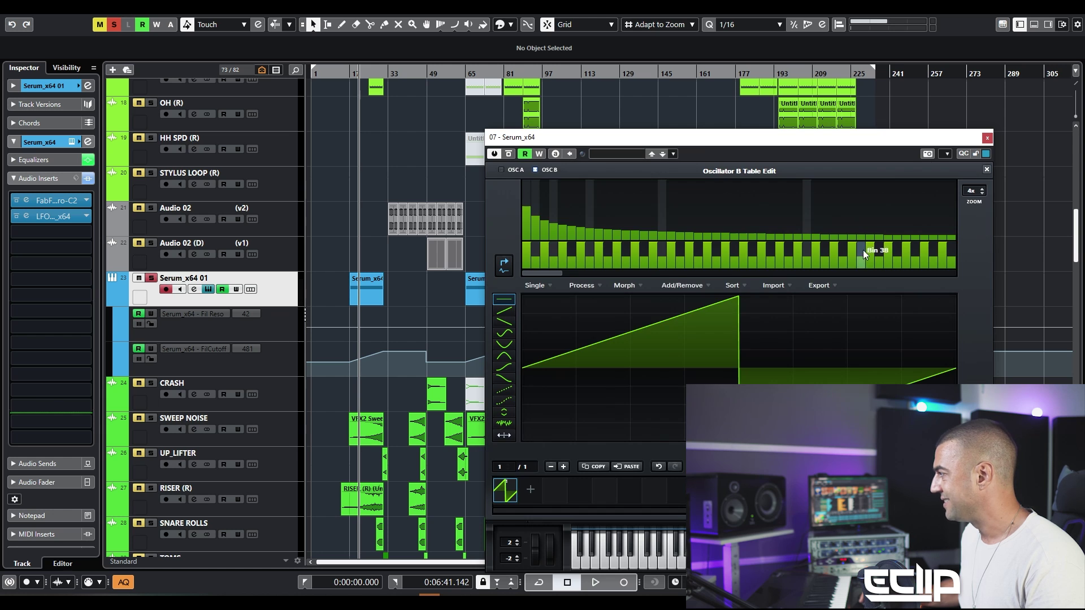
left_click(581, 286)
left_click(618, 301)
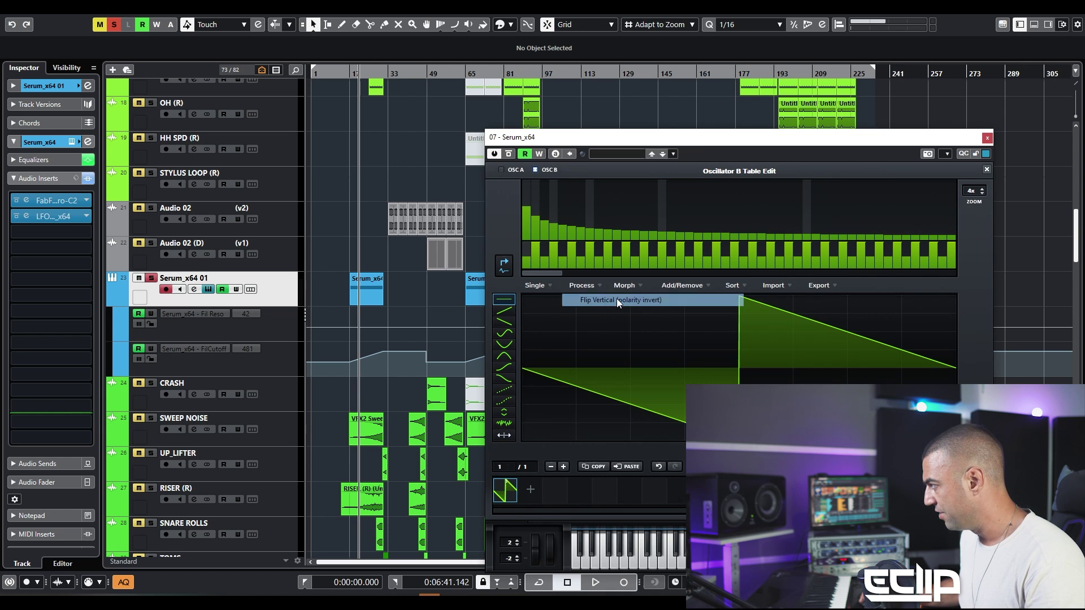
left_click(986, 170)
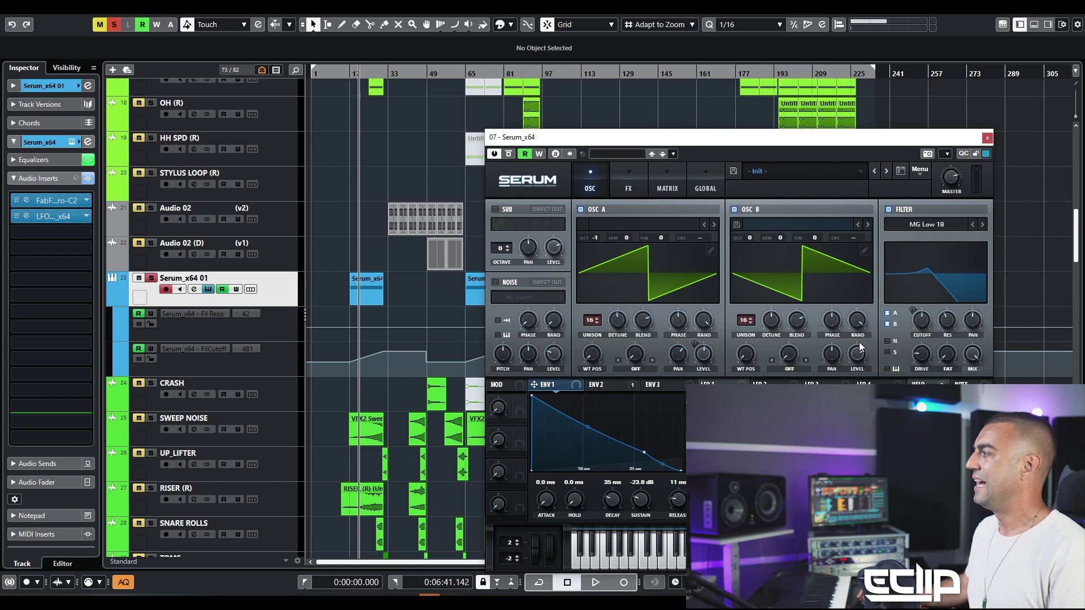
Step: Adjust oscillator B's level while the soloed part plays, and turn off the Serum_x64 01 solo
key("space")
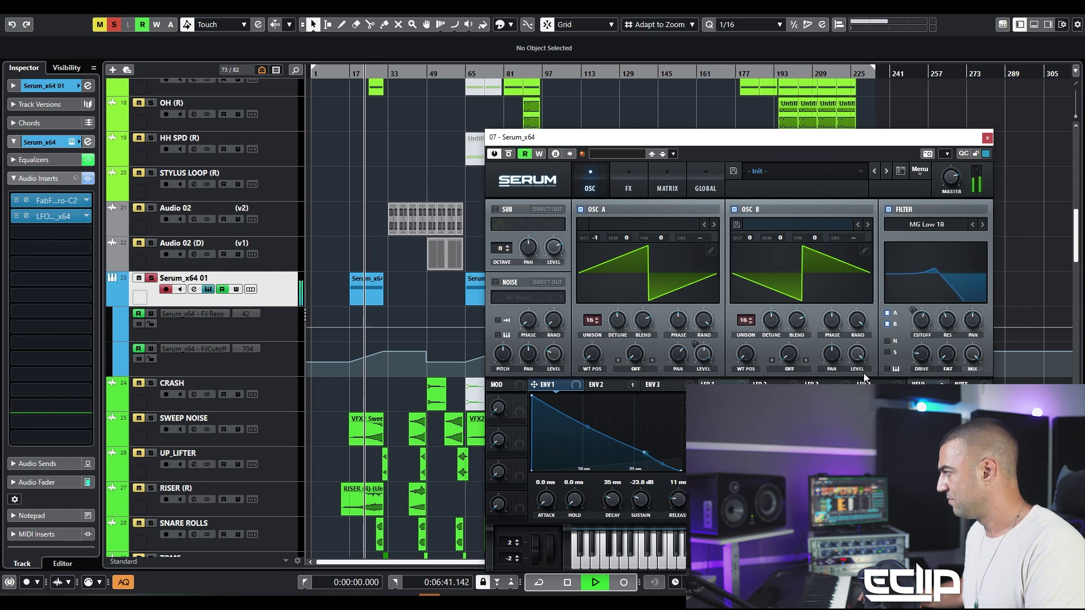
left_click_drag(857, 355, 845, 351)
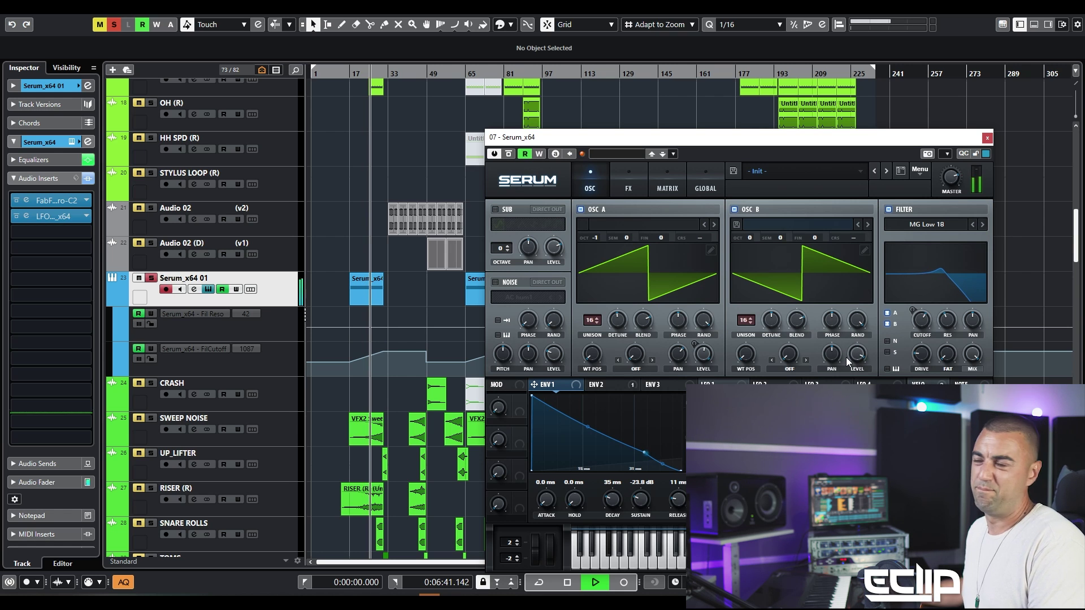
key("s")
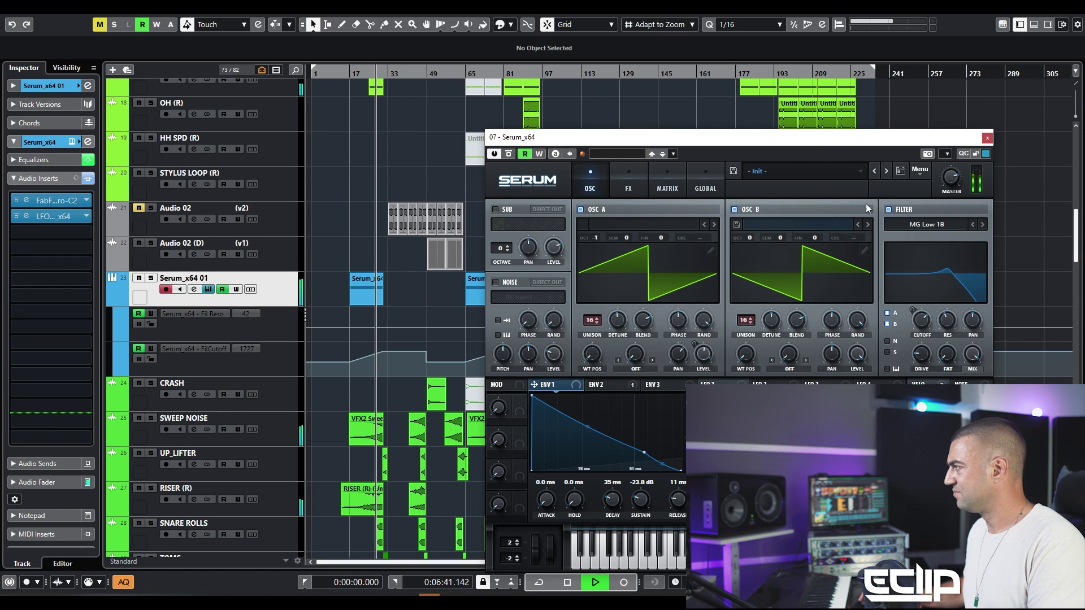
Step: Shift the high-mid EQ boost on the Serum_x64 01 channel to a higher frequency and close the channel and instrument windows
key("e")
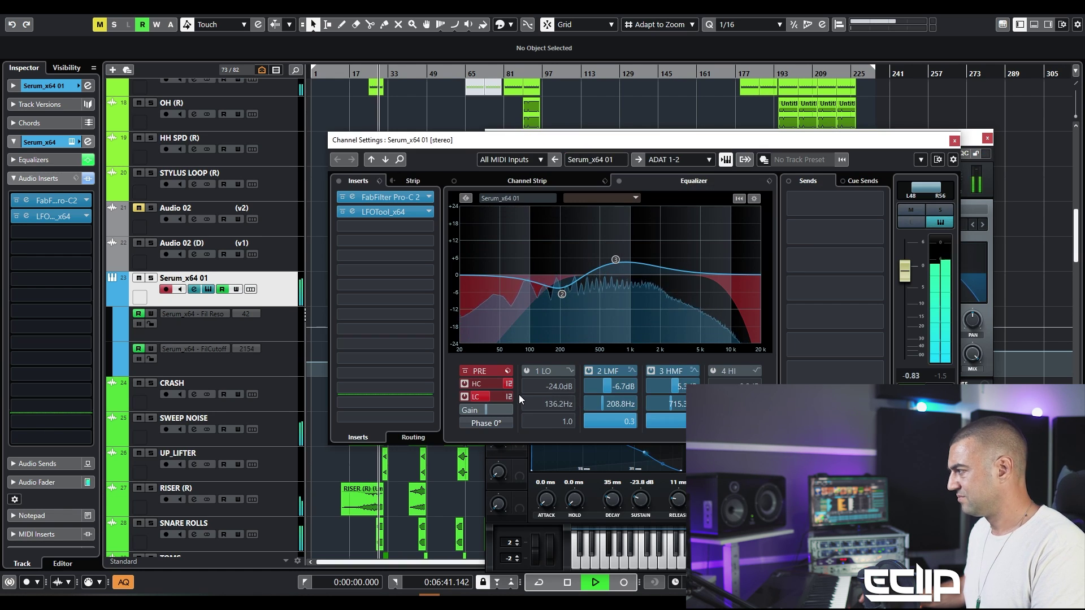
left_click_drag(615, 259, 639, 257)
key("e")
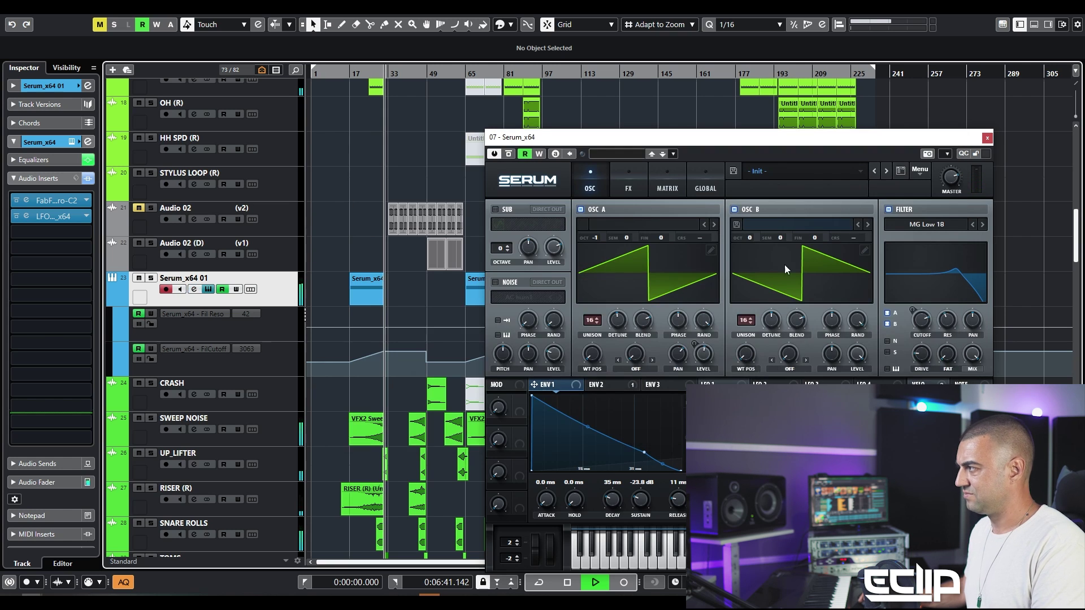
left_click(987, 139)
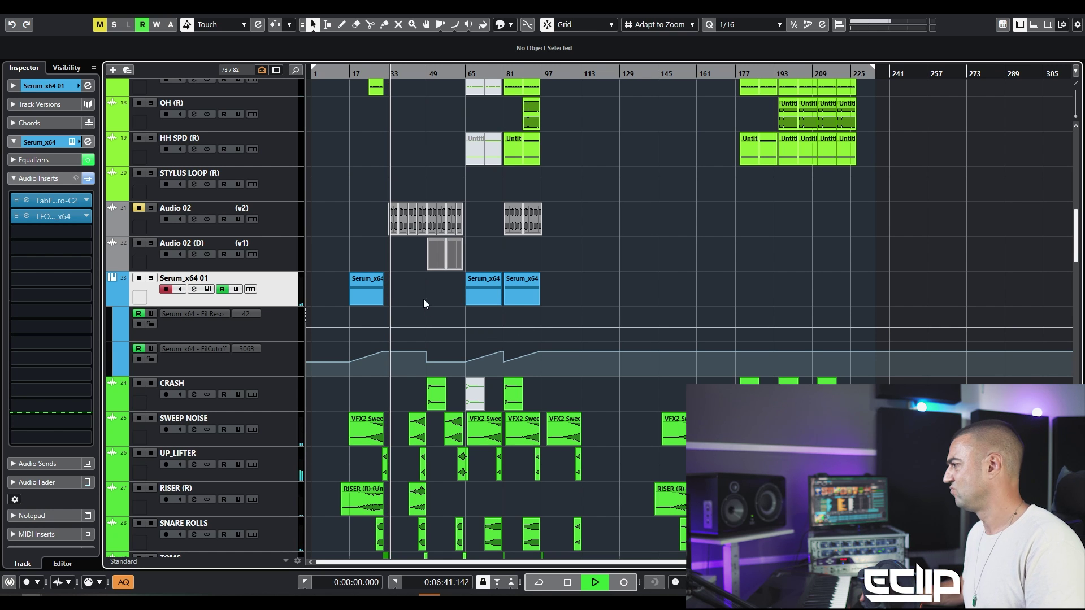
Step: Compare playback with the Audio 02 percussion track muted and unmuted from bar 33, leaving it unmuted
left_click(138, 208)
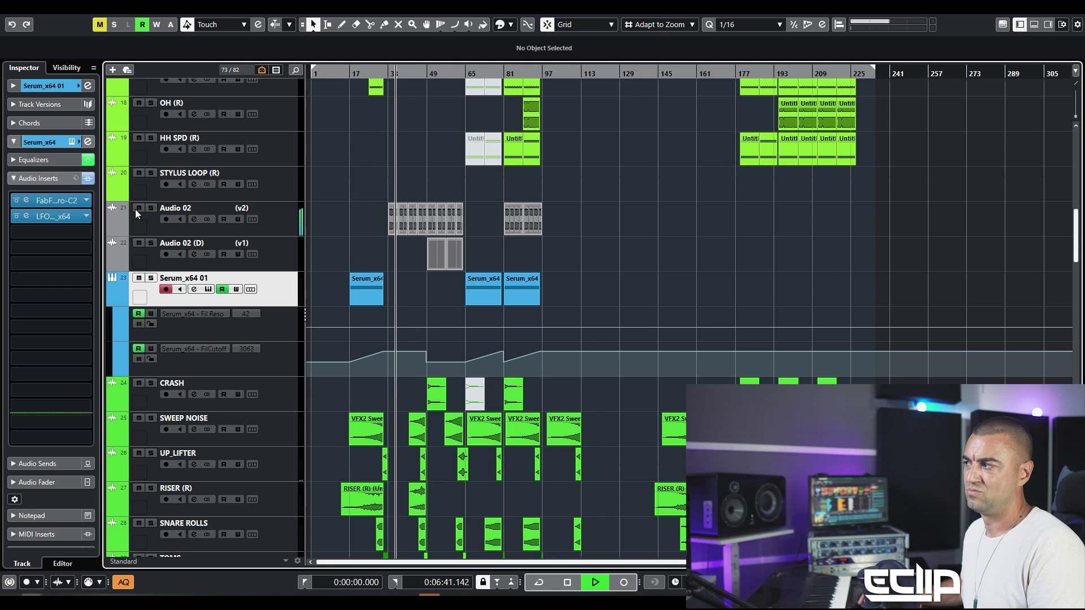
left_click(138, 208)
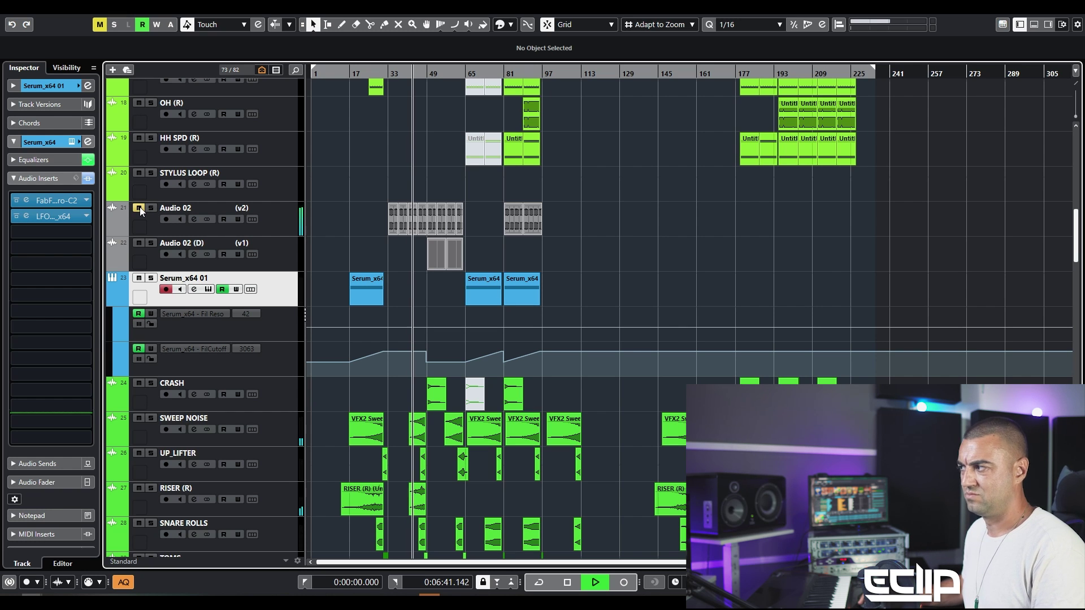
left_click(139, 207)
left_click(139, 206)
left_click(139, 207)
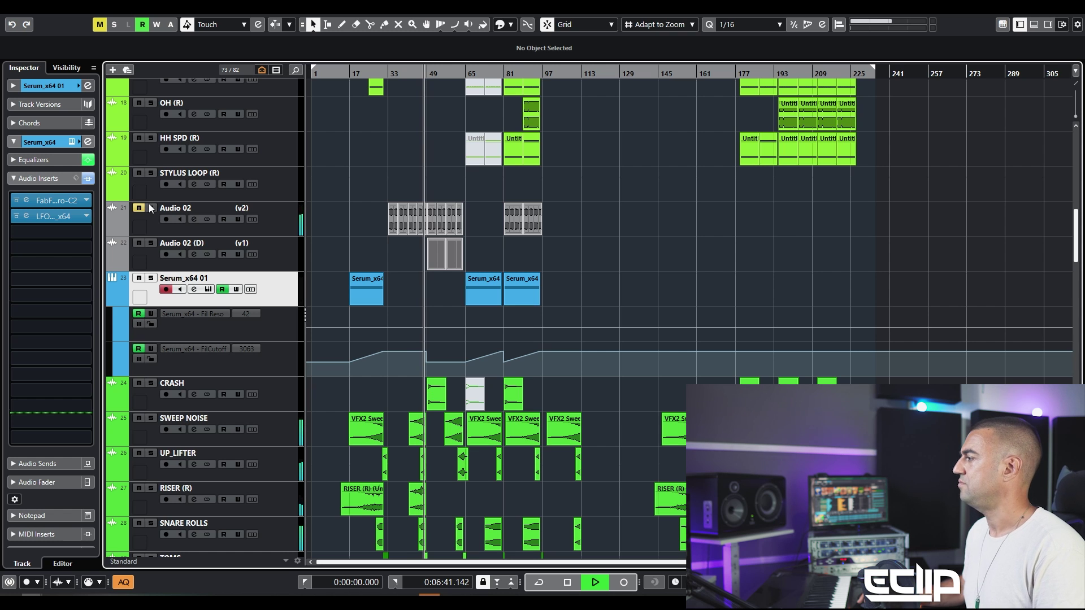
left_click(140, 207)
Step: Adjust the Audio 02 channel's volume fader during playback and close its channel settings
scroll(411, 181, "up", 5)
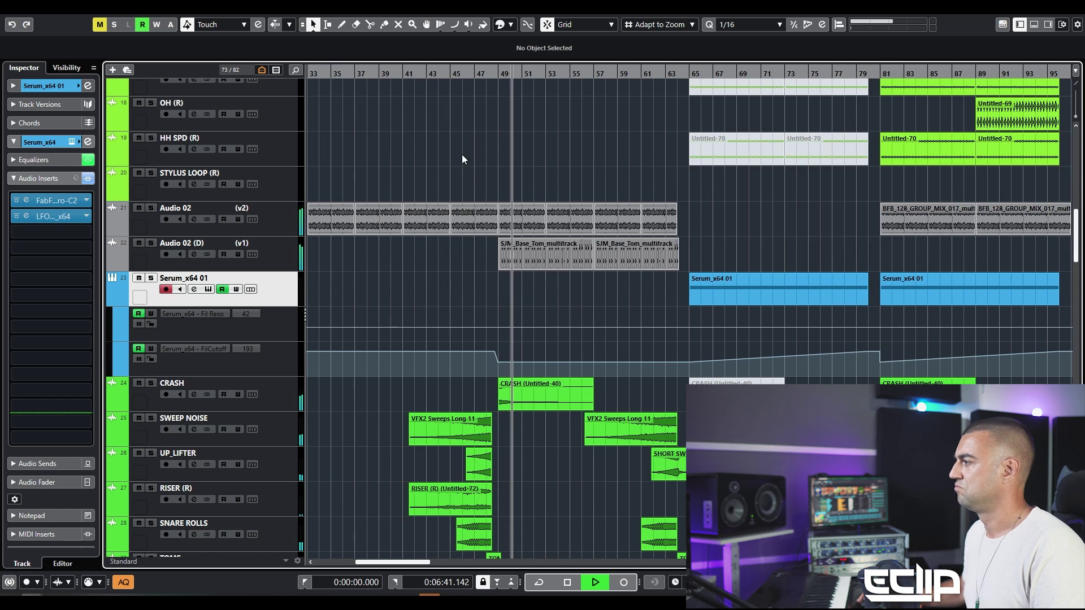
left_click(288, 224)
key("e")
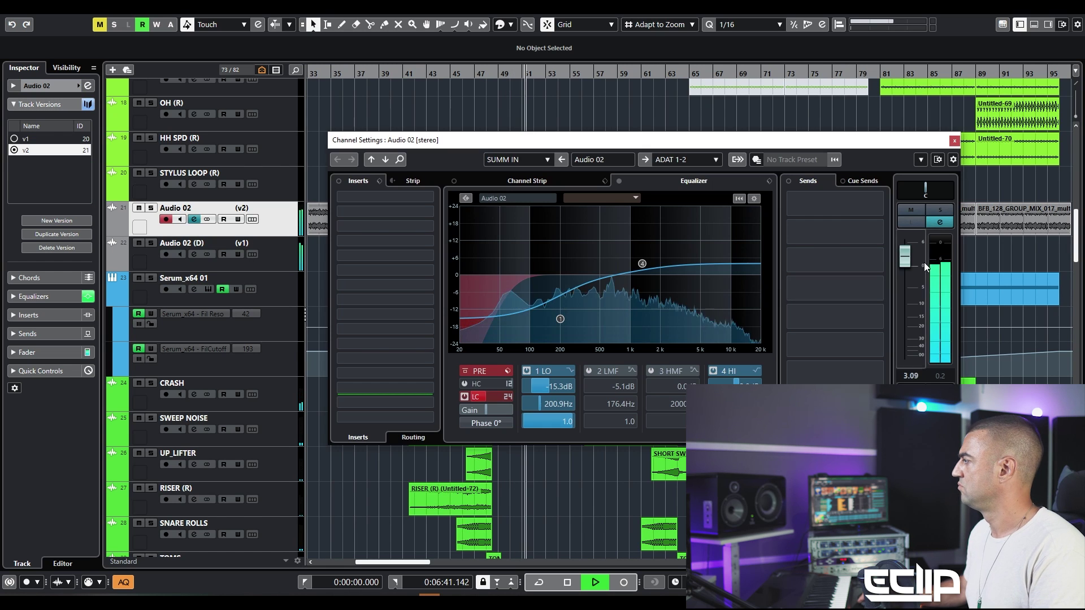
mouse_move(902, 270)
left_mouse_down()
mouse_move(780, 283)
mouse_move(823, 290)
mouse_move(915, 266)
left_mouse_up()
key("e")
scroll(499, 331, "down", 3)
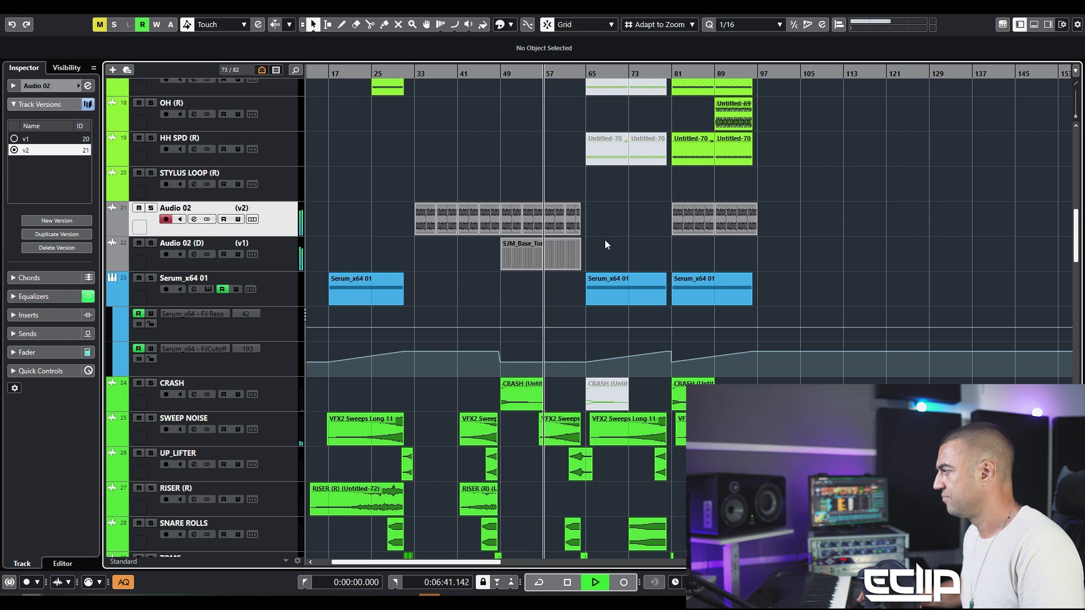
Step: Shorten the faded tom slices of both Audio 02 (D) events between bars 49 and 65 to a length of 0.0.2.69
left_click(269, 257)
key("e")
key("e")
left_click_drag(414, 258, 646, 254)
key("Return")
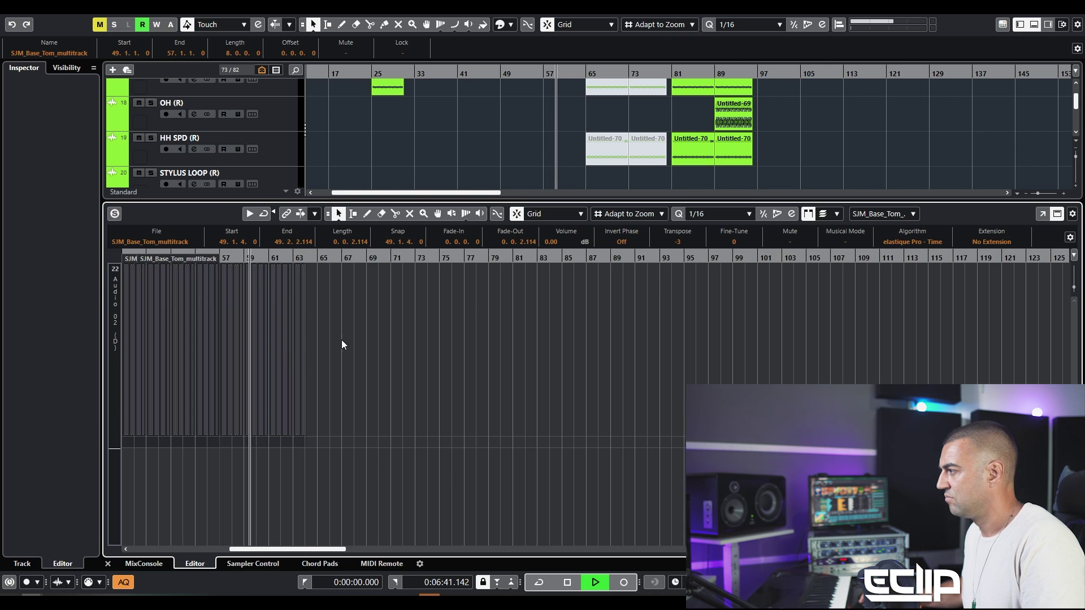
left_click_drag(372, 433, 357, 433)
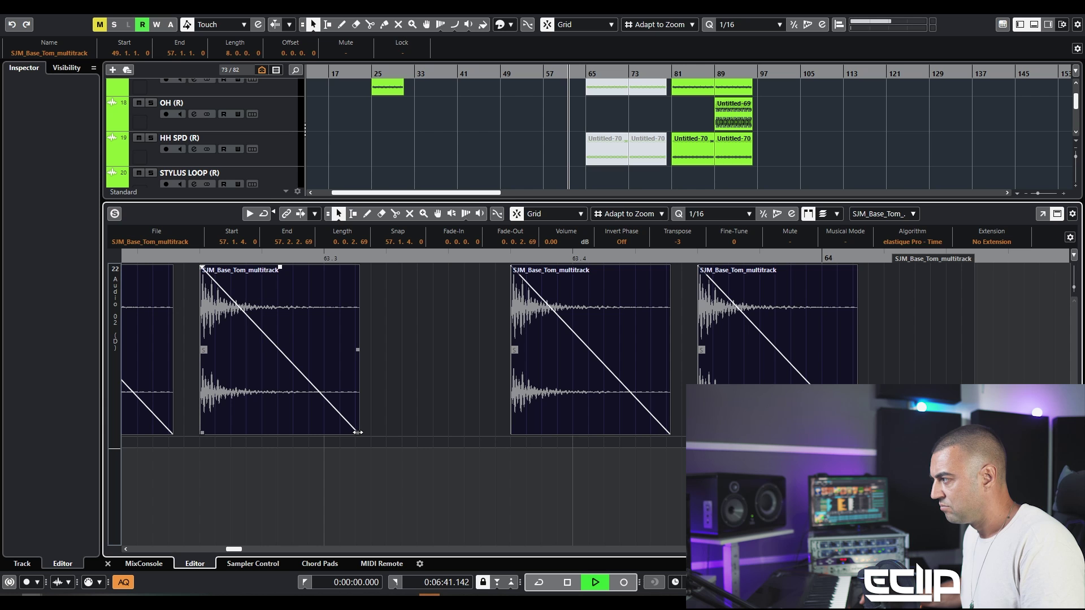
key("space")
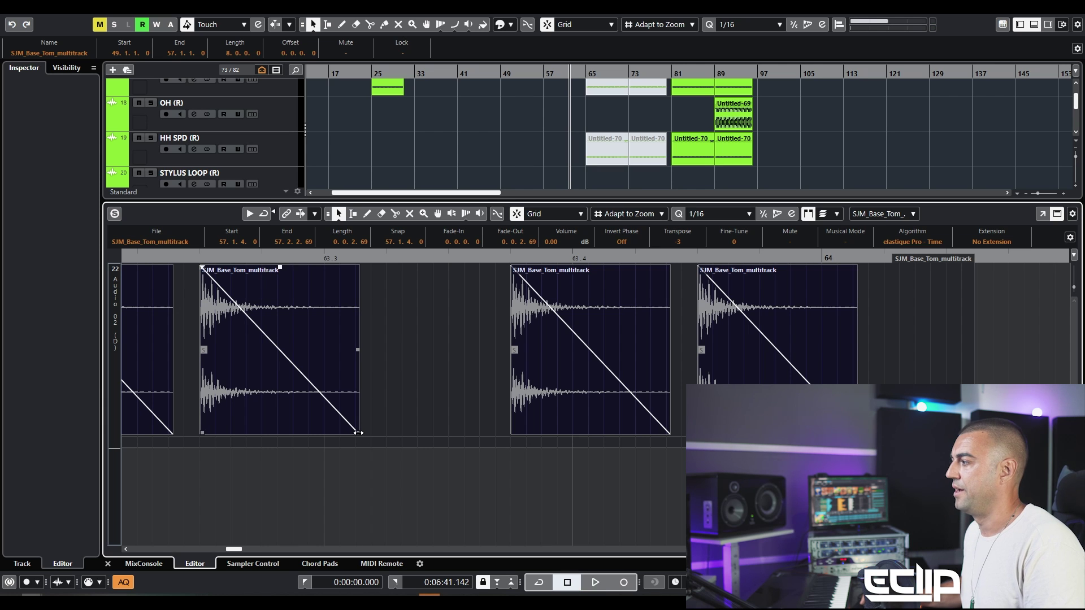
left_click(407, 399)
key("ctrl+alt+e")
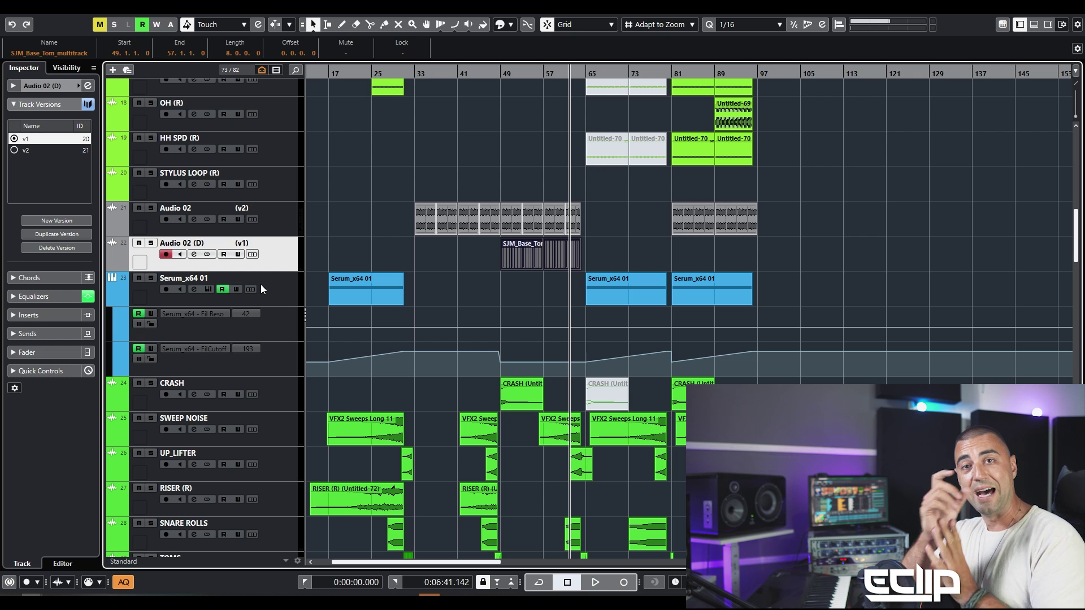
Step: Solo the Audio 02 (D) track and listen briefly to its tom part around bar 62
key("s")
left_click(473, 172)
key("space")
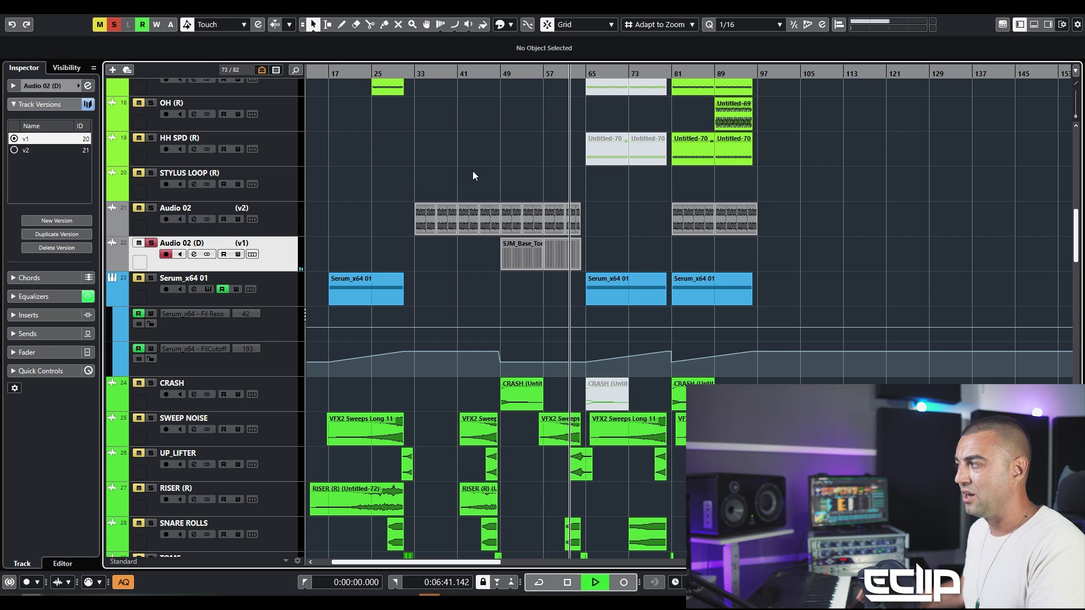
key("space")
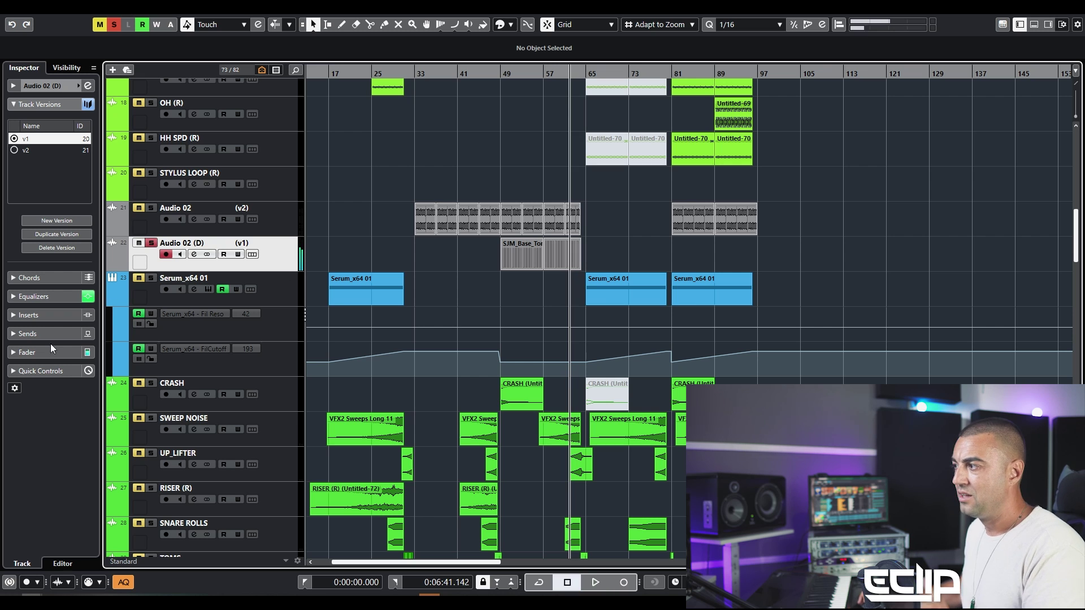
Step: Review the insert effects available for Audio 02 (D) without adding one, and turn off the track's solo
left_click(32, 315)
left_click(41, 179)
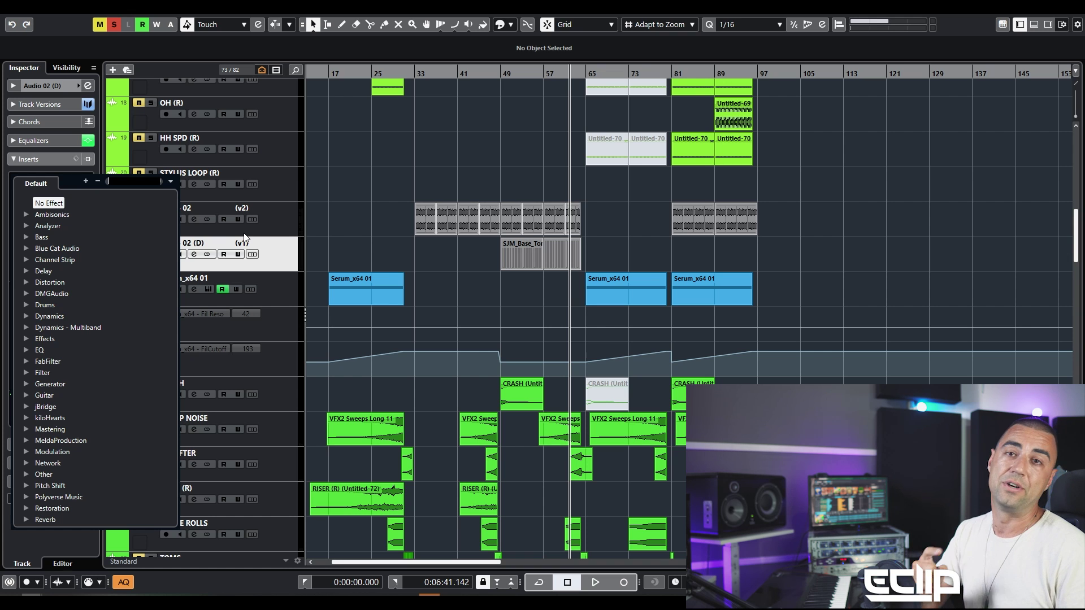
left_click(452, 257)
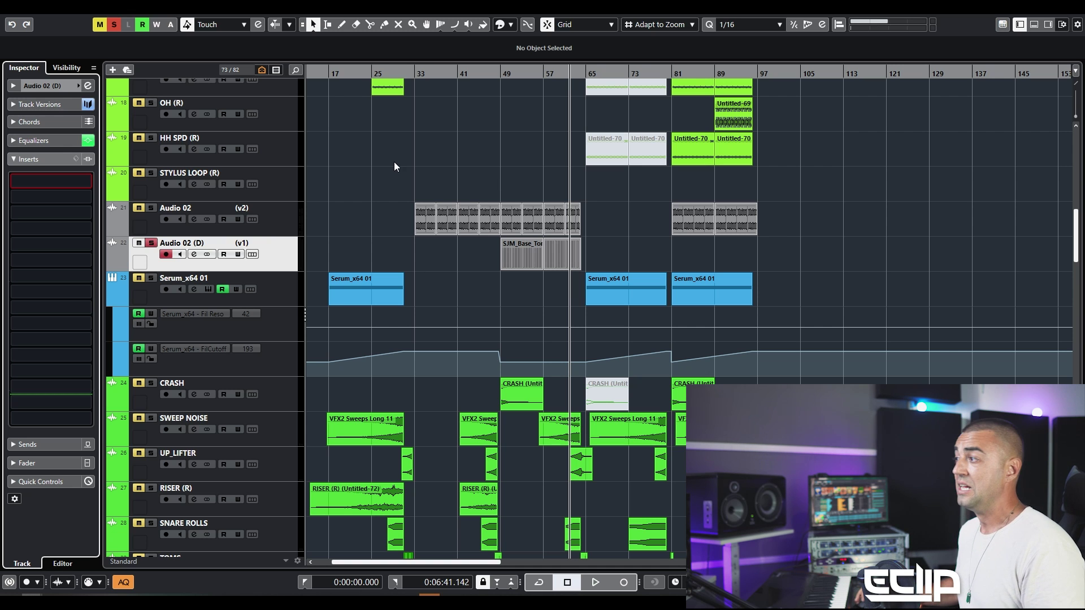
key("s")
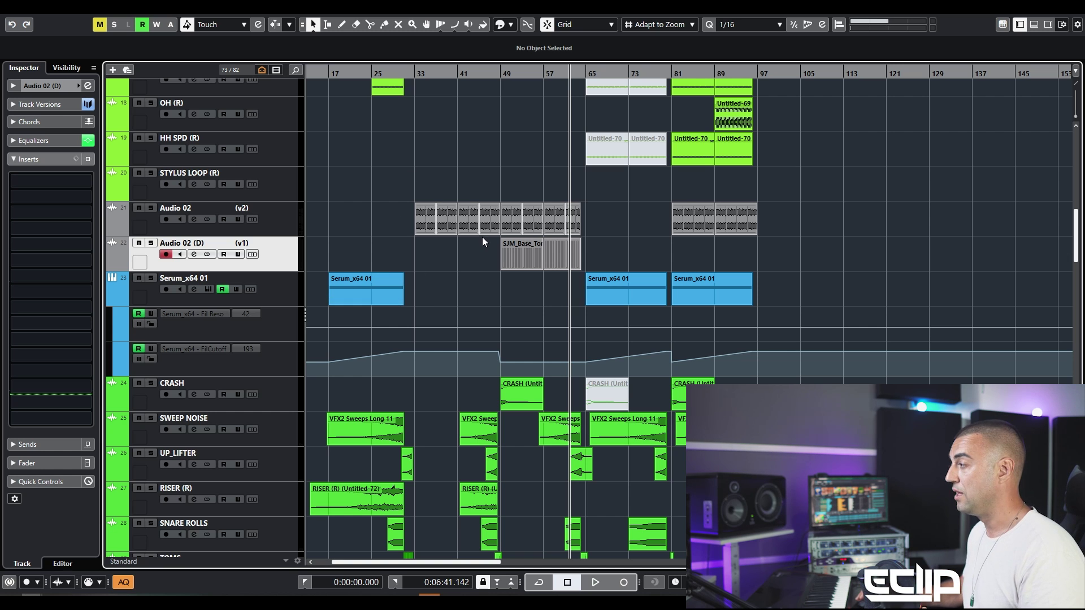
left_click(526, 259)
left_click(553, 259)
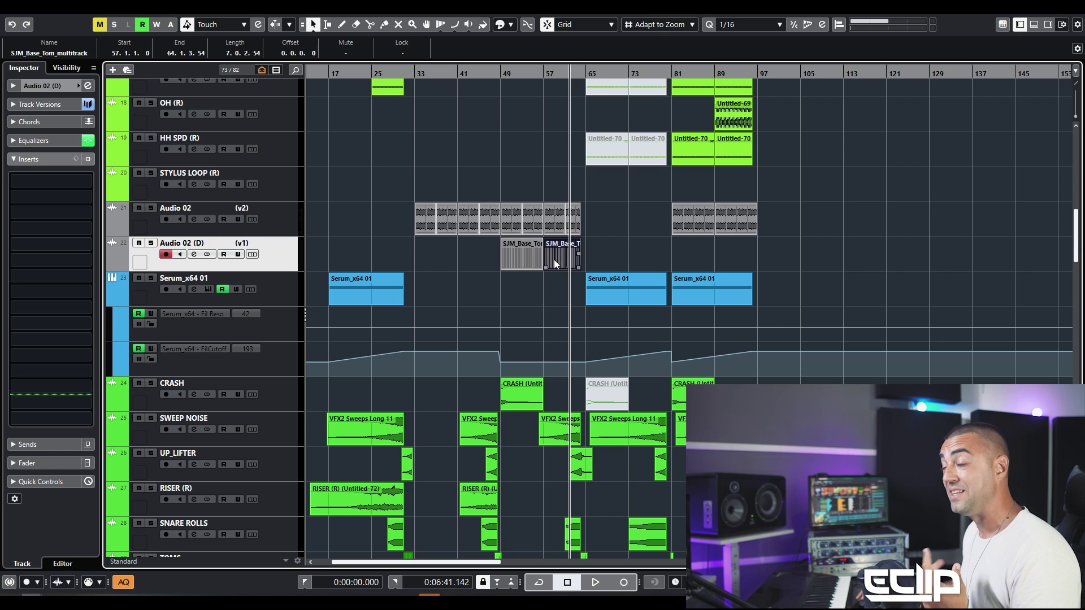
left_click(644, 239)
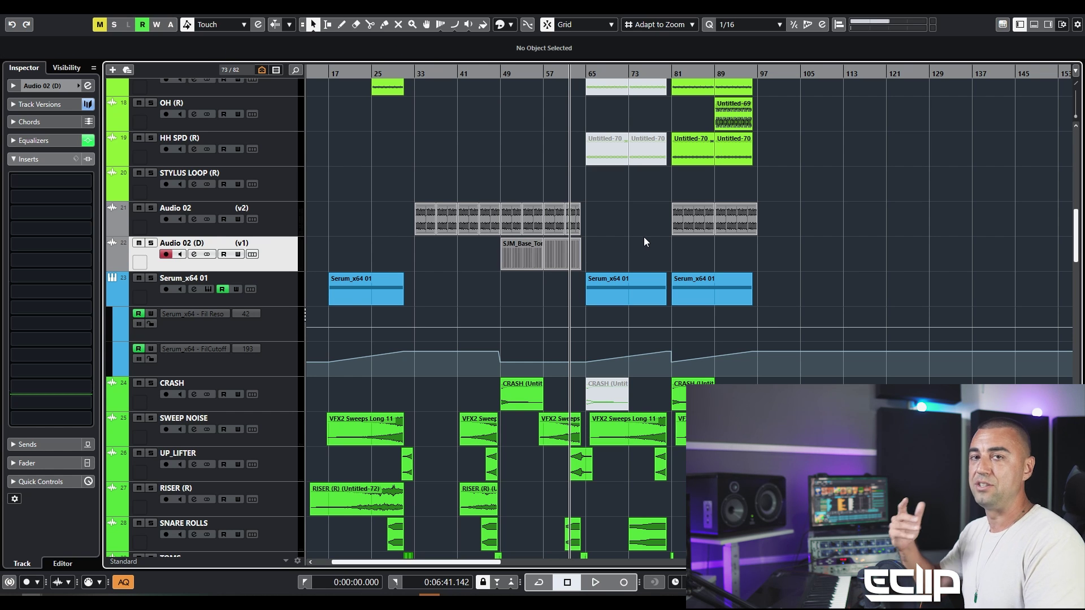
scroll(643, 237, "up", 10)
scroll(502, 415, "down", 5)
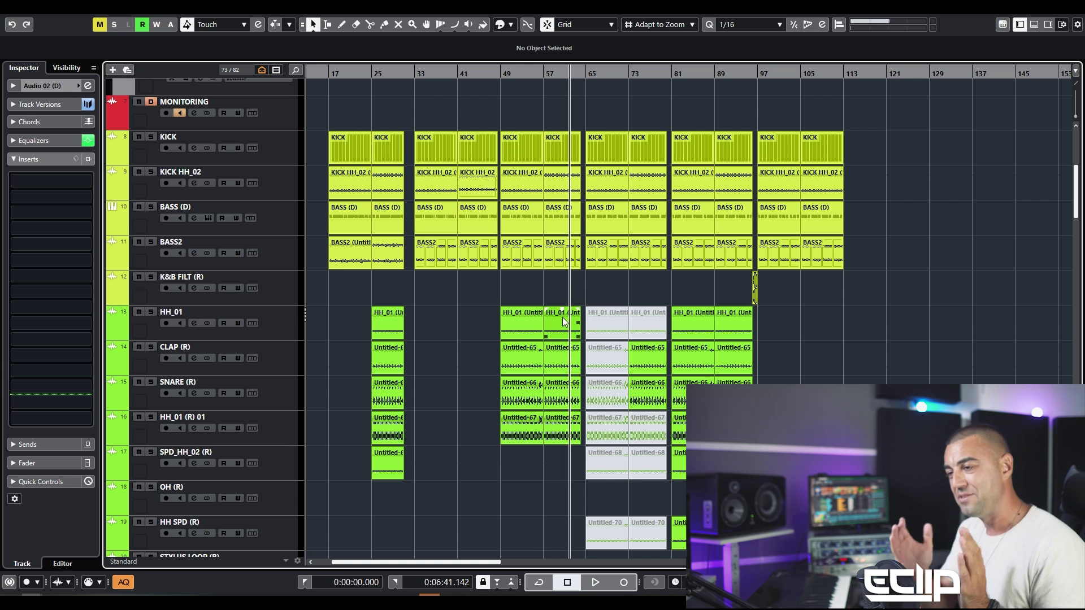
scroll(571, 286, "down", 6)
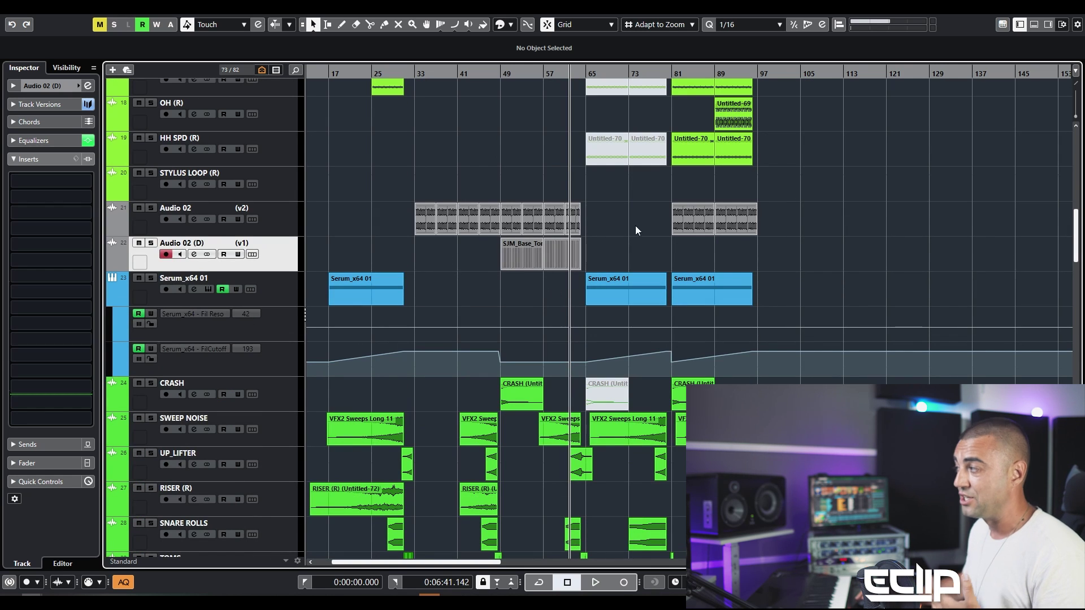
Step: Open the Audio 02 (D) tom event at bar 57 for editing and select all of its slices
scroll(552, 269, "up", 5)
left_click(585, 258)
double_click(585, 259)
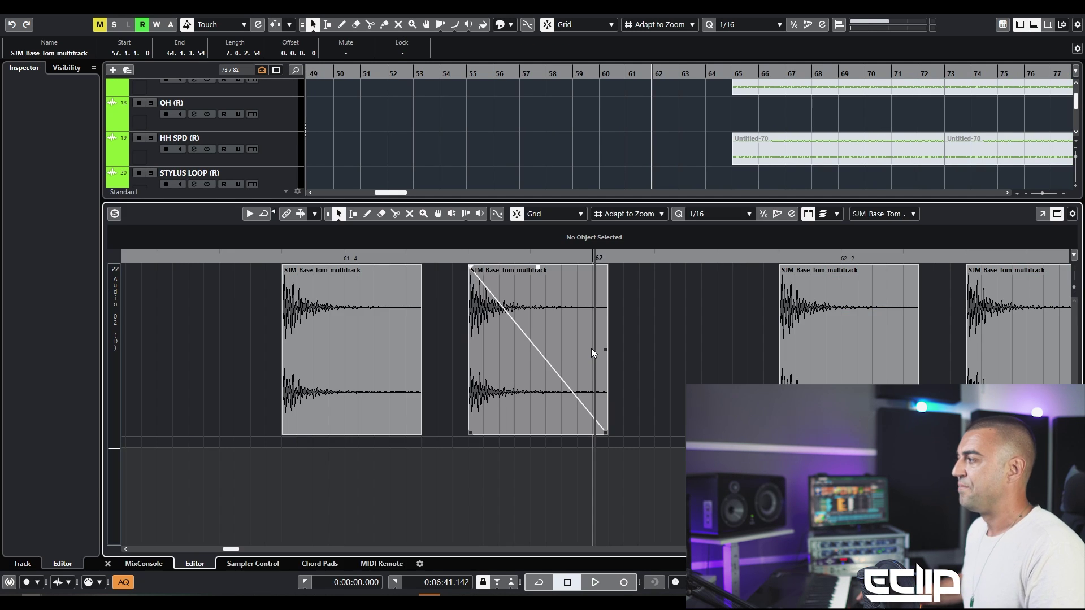
key("ctrl+a")
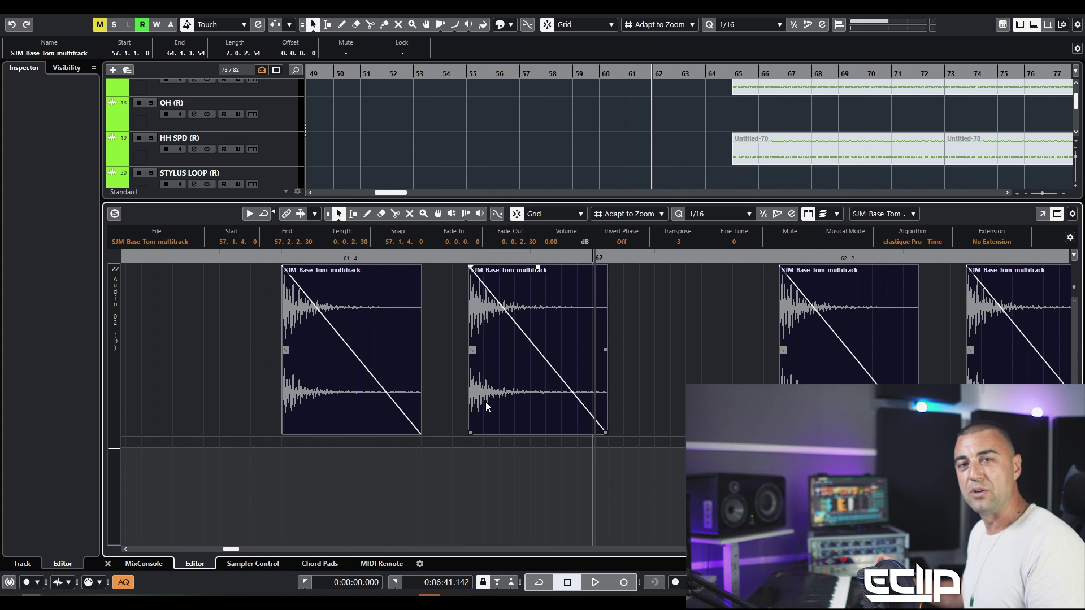
scroll(488, 407, "down", 2)
scroll(480, 441, "down", 3)
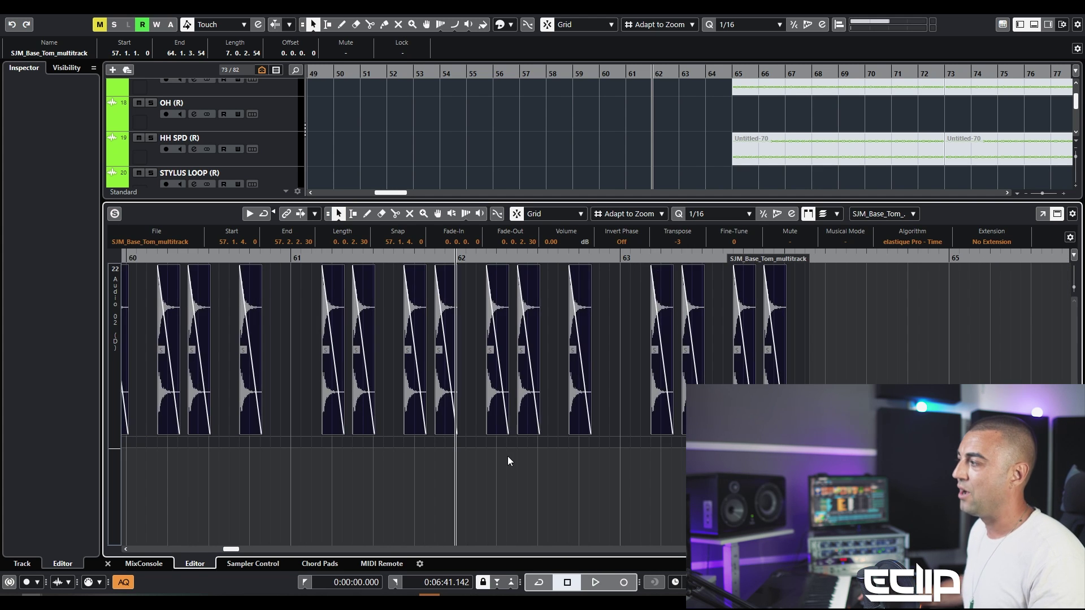
left_click(496, 458)
scroll(452, 330, "up", 5)
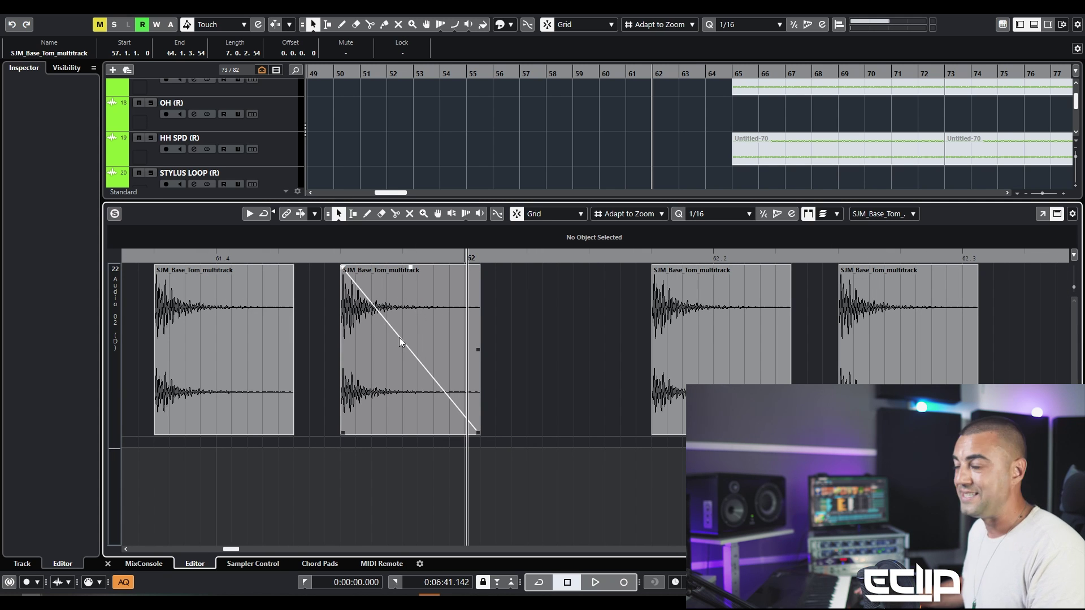
key("ctrl+a")
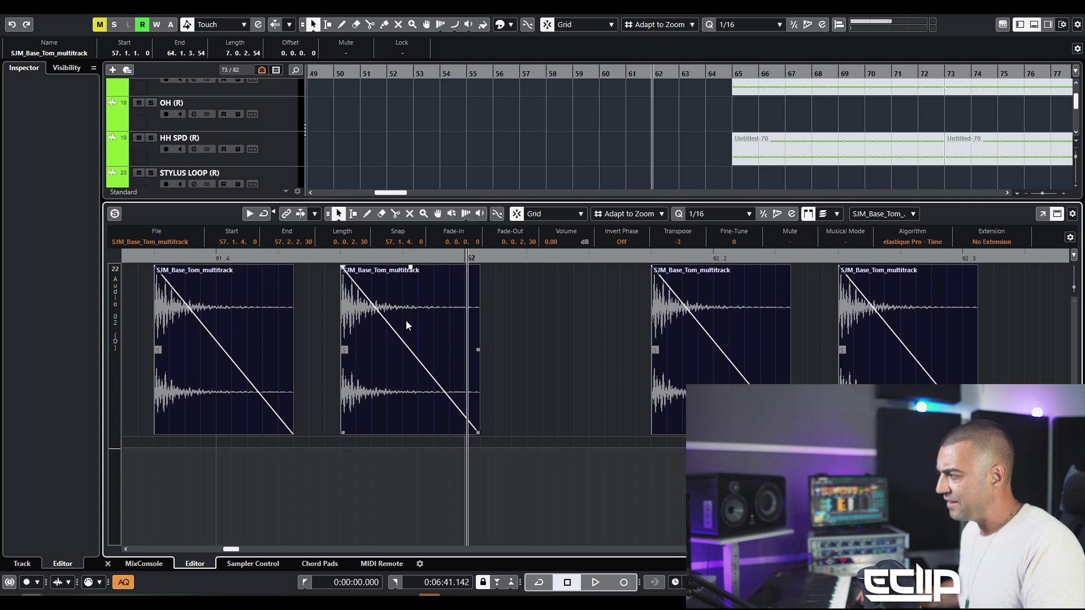
Step: Try two progressively steeper concave fade-out curves on all the selected tom slices
double_click(421, 310)
left_click(490, 314)
left_click(609, 398)
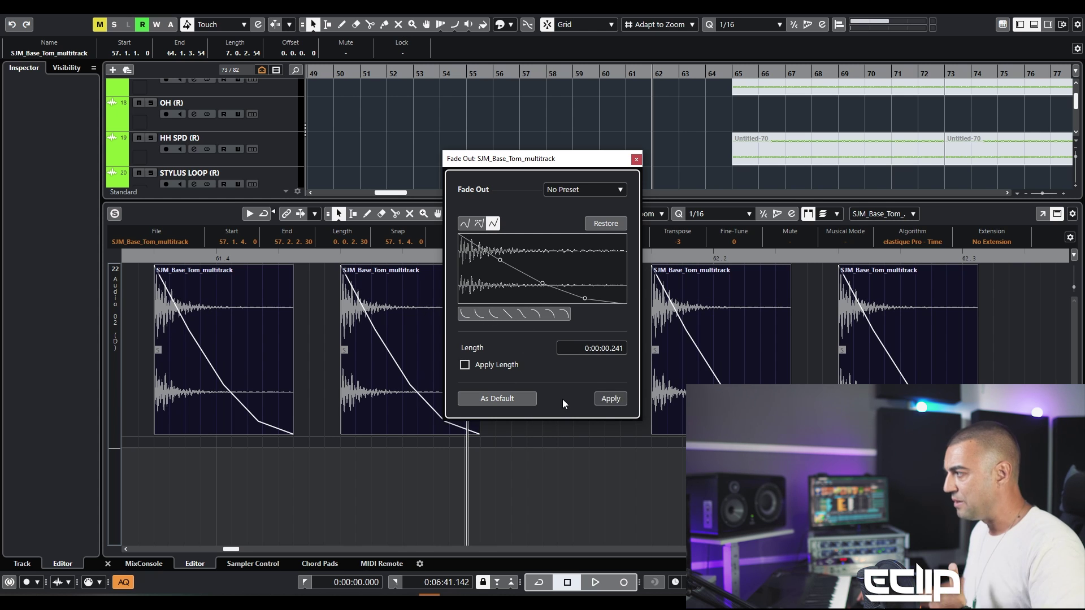
left_click(465, 314)
left_click(599, 399)
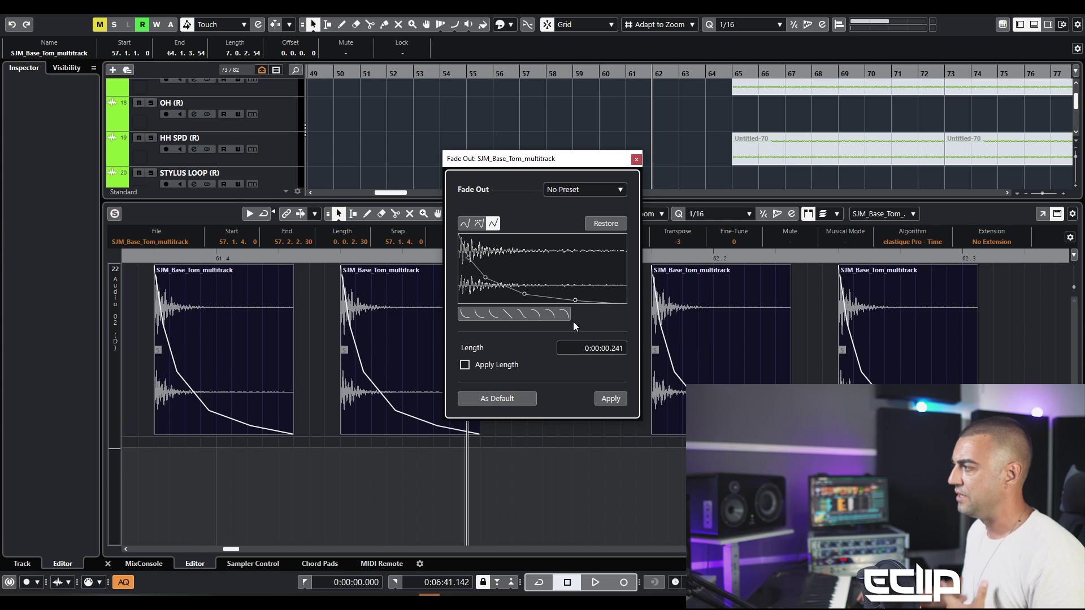
Step: Try a convex fade-out curve on the tom slices, return them to the linear curve and close the editor
left_click(567, 314)
left_click(609, 400)
left_click(508, 314)
left_click(610, 399)
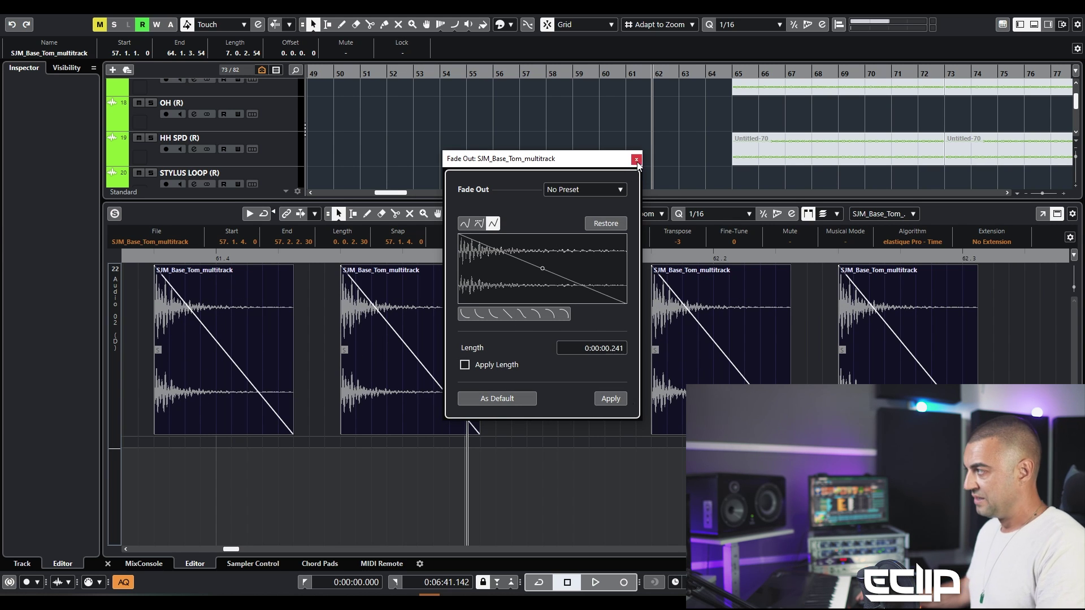
left_click(636, 159)
left_click(549, 367)
key("ctrl+e")
left_click(574, 345)
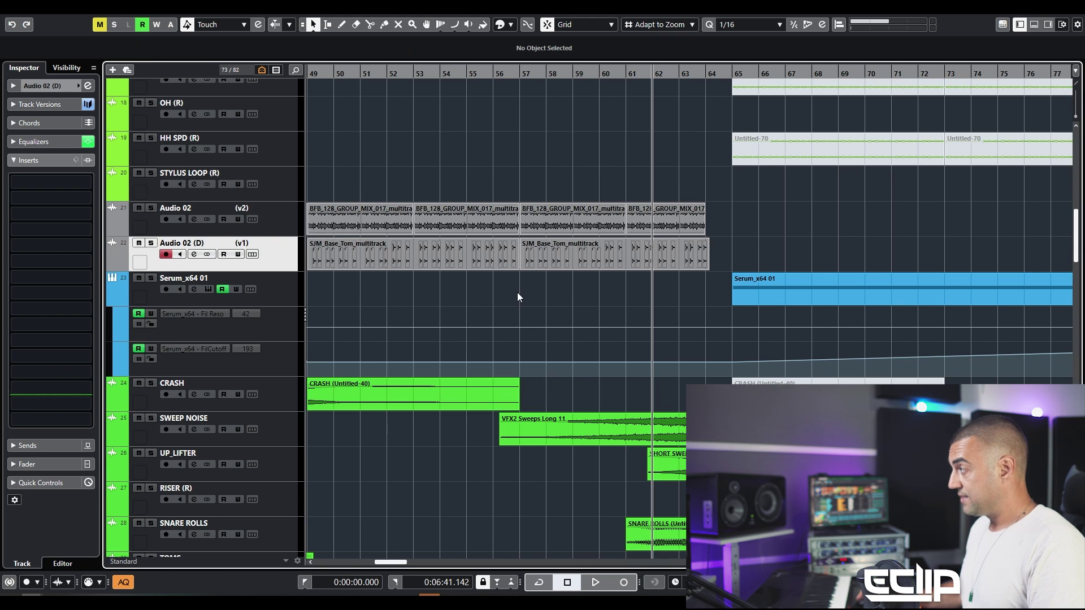
Step: Solo the Audio 02 track and place the playback position at bar 49
scroll(469, 289, "down", 4)
left_click(282, 215)
key("s")
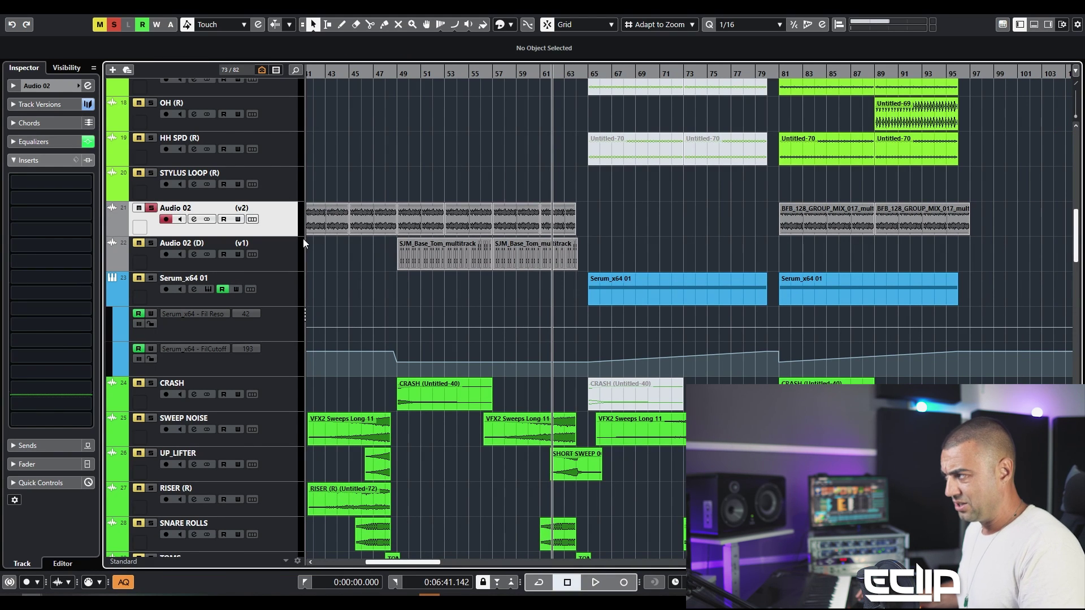
left_click(397, 73)
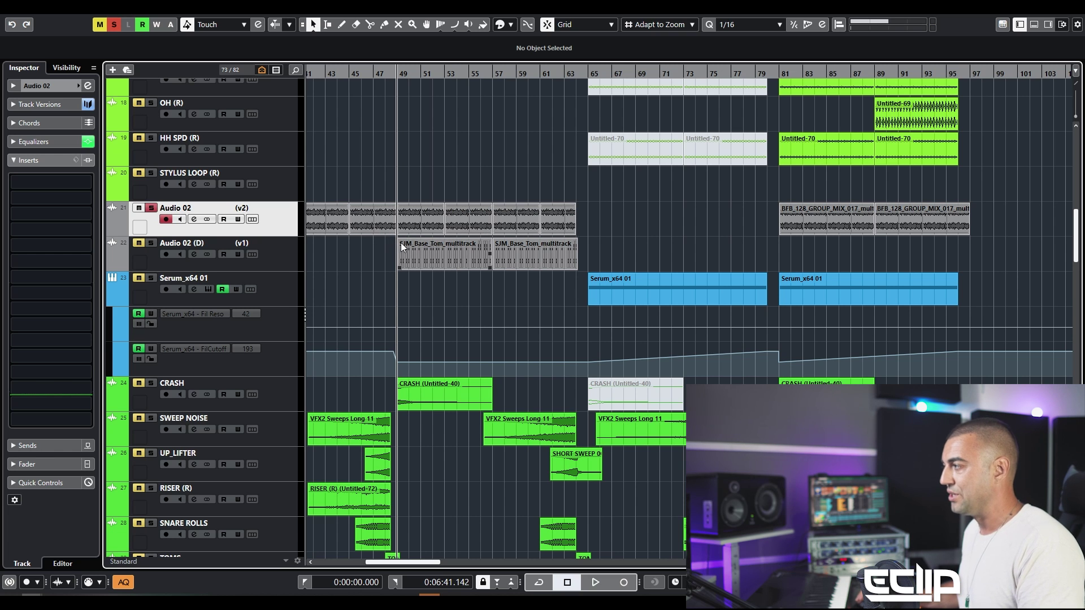
Step: Split the Audio 02 loop event starting at bar 49 at three transients just before, at and after beat 49.2
double_click(405, 223)
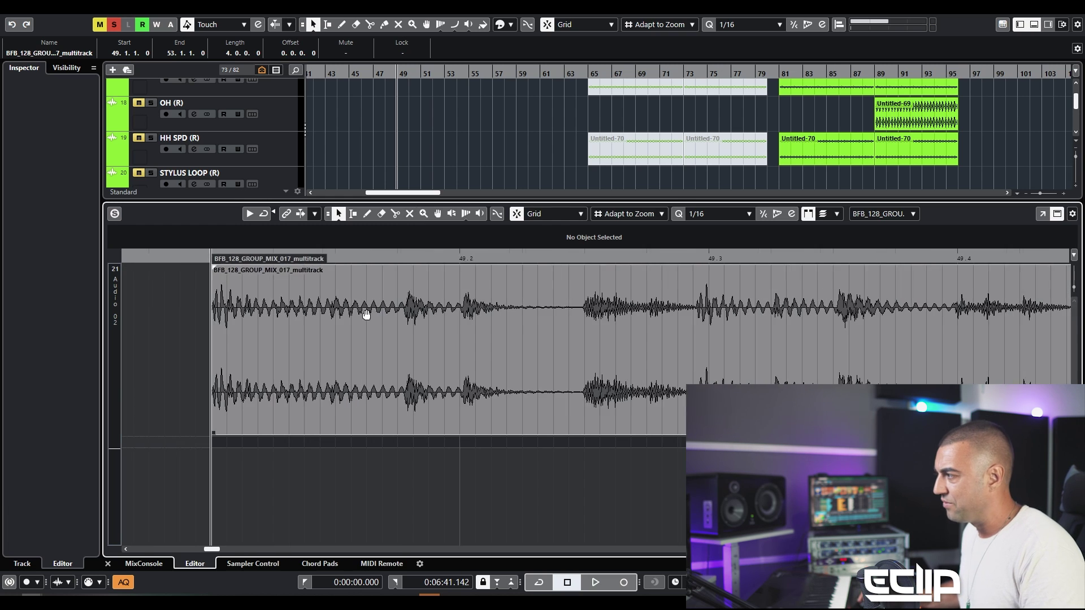
key("3")
left_click(425, 320)
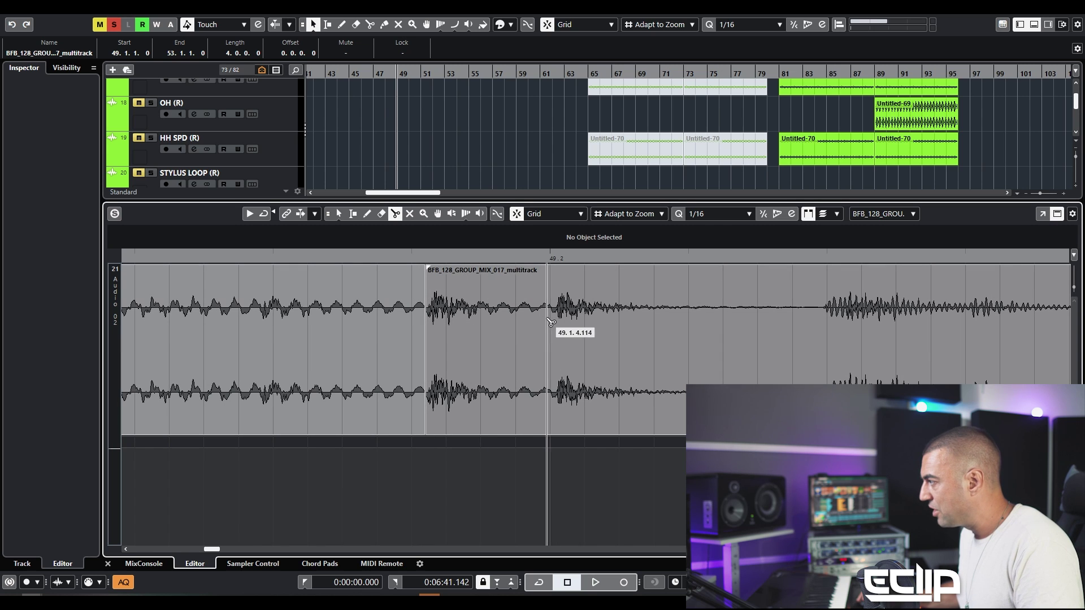
left_click(560, 317)
left_click(828, 316)
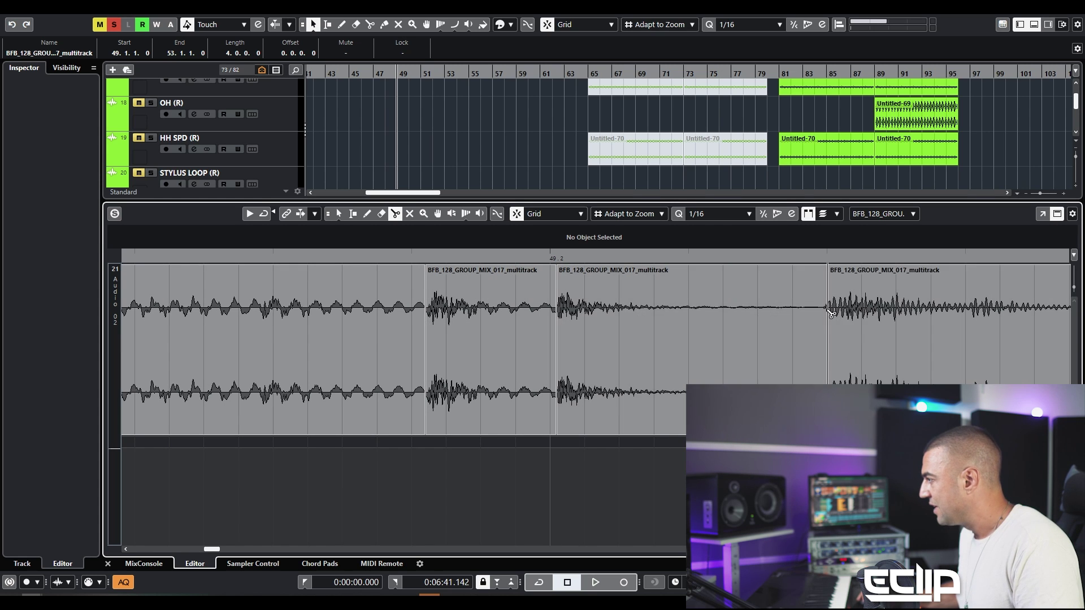
Step: Split the same loop event at three more transients around beat 49.3, including one at about 49.3.2.5
key("2")
key("h")
key("1")
left_click(474, 318)
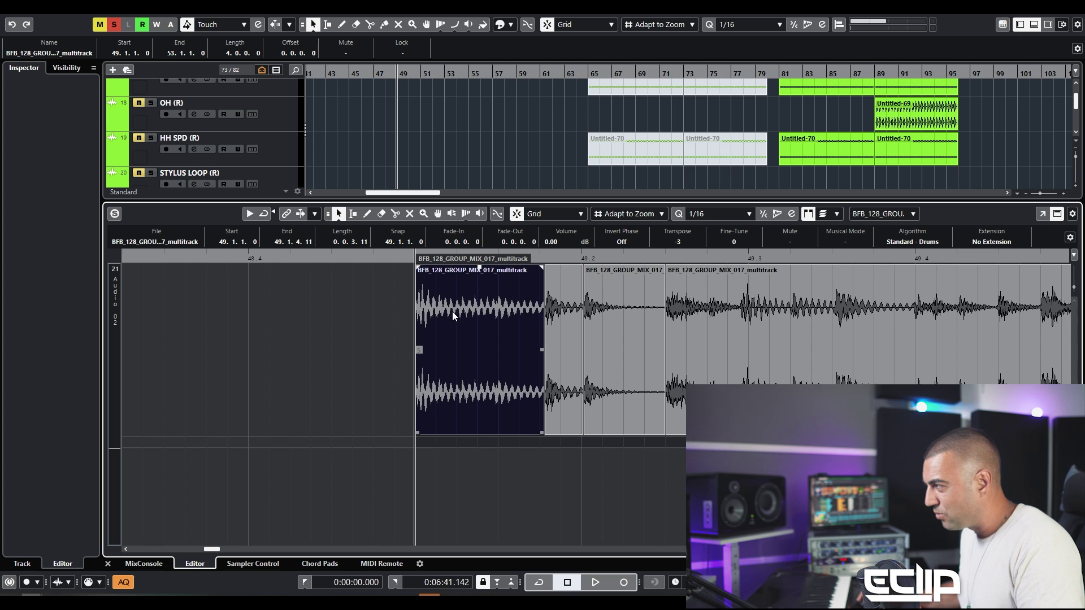
key("h")
key("h")
key("h")
key("h")
key("3")
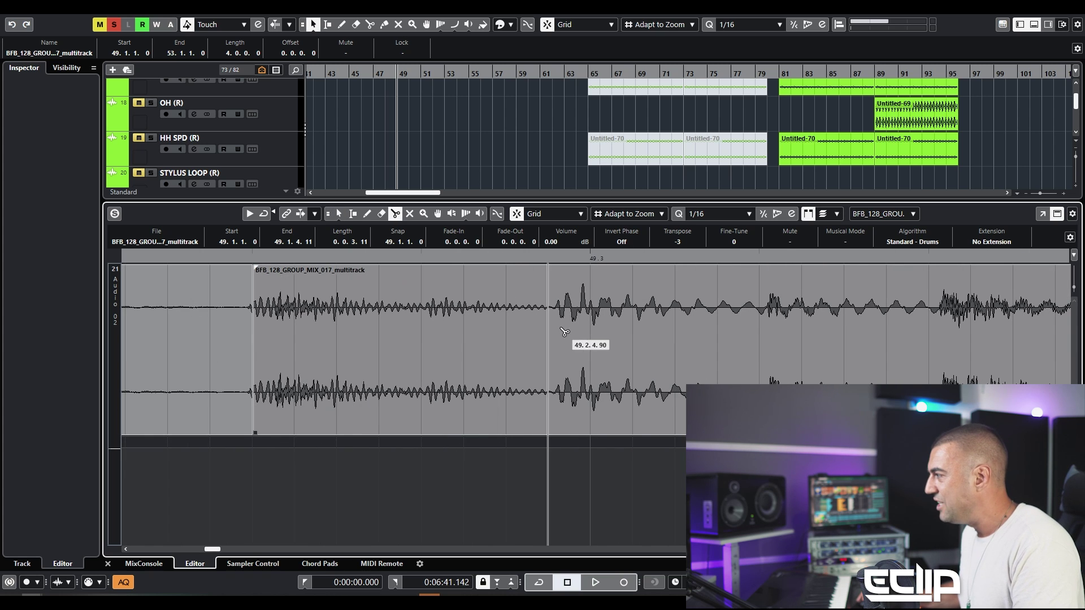
left_click(558, 317)
left_click(771, 321)
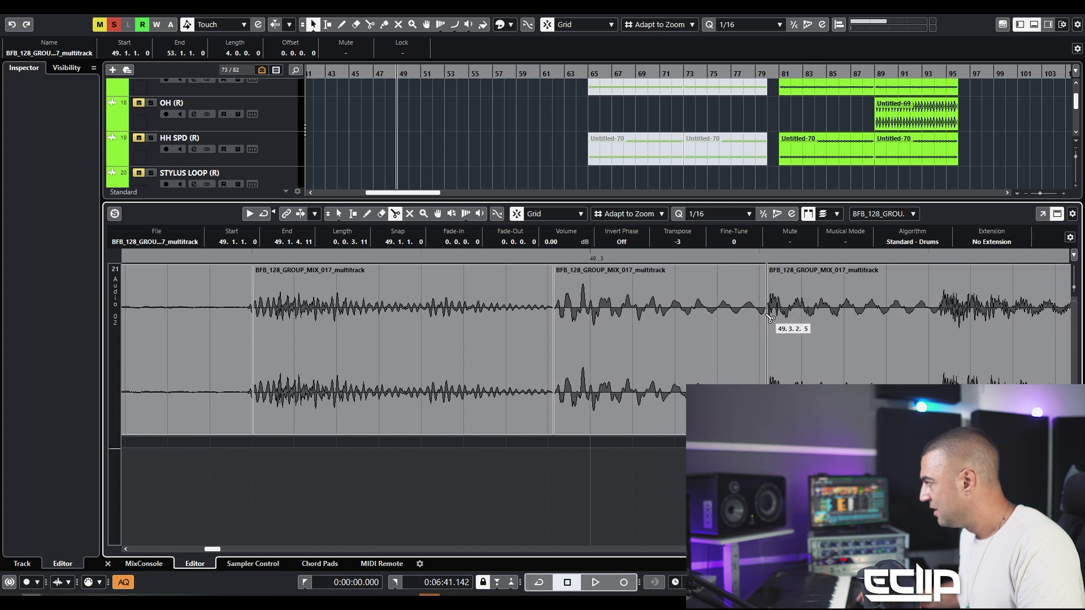
left_click(929, 326)
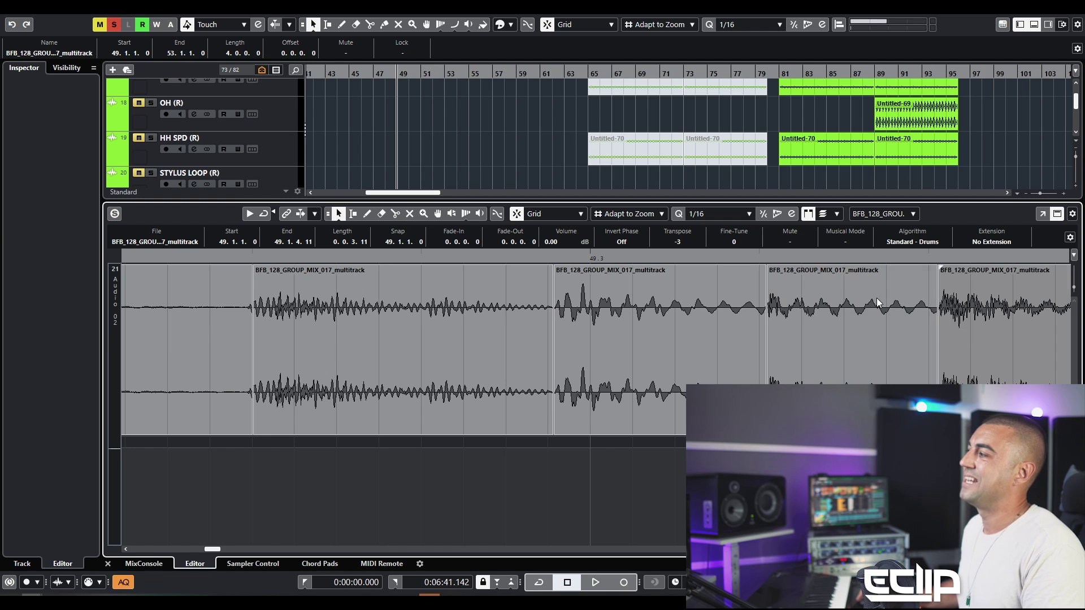
Step: Close the sample editor, turn off the Audio 02 solo and deselect the loop event
key("g")
key("g")
key("1")
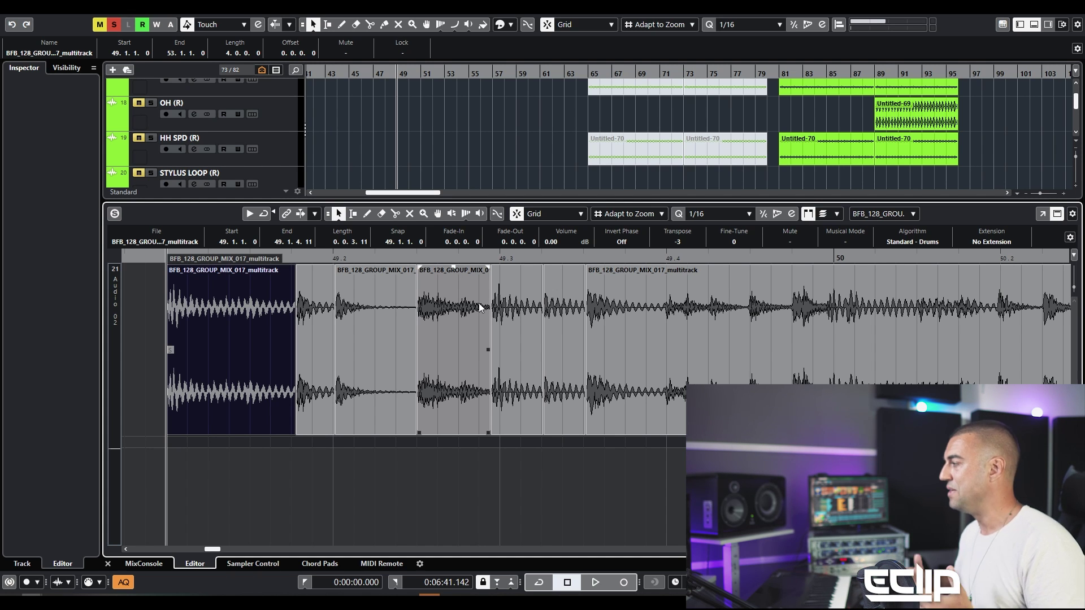
key("ctrl+e")
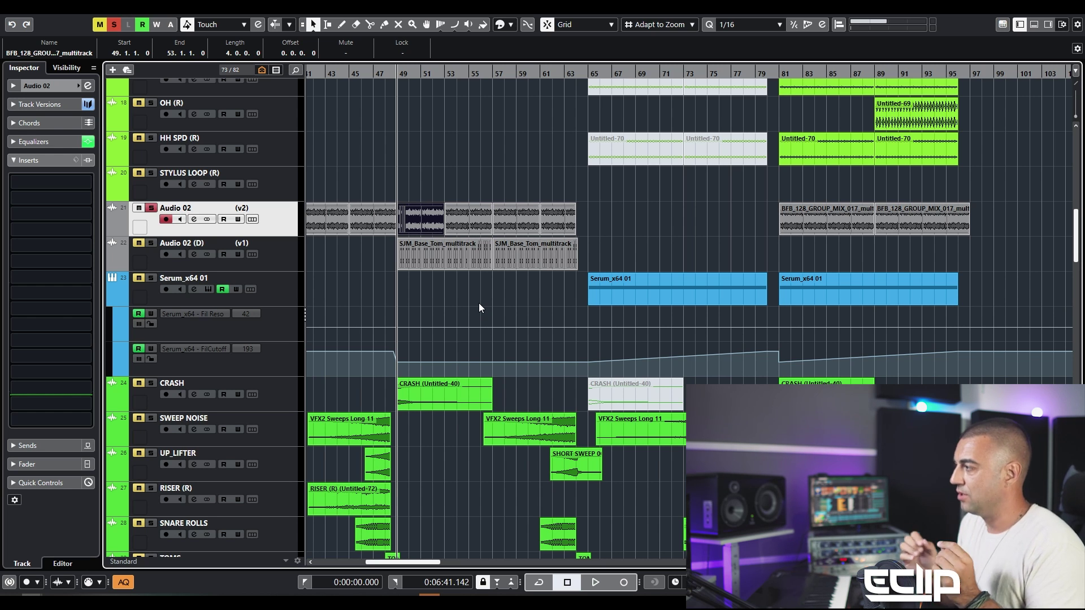
key("s")
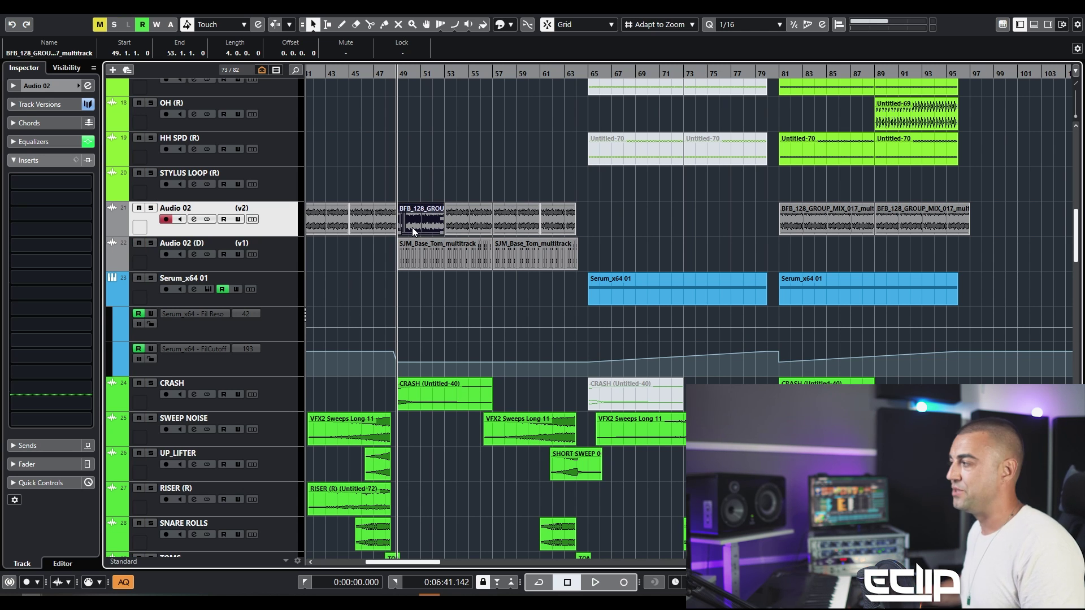
left_click(425, 181)
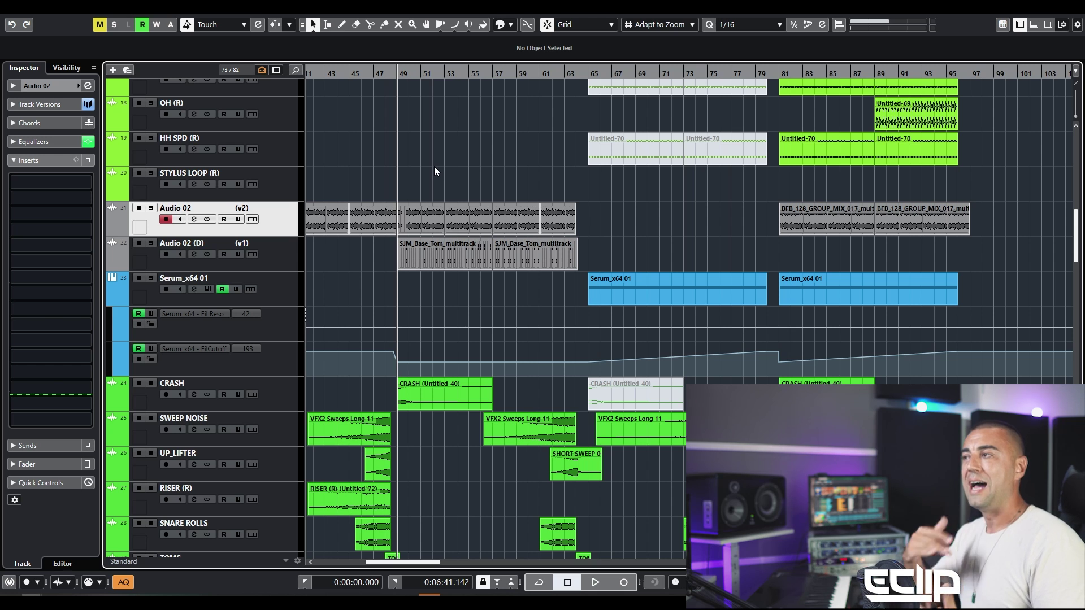